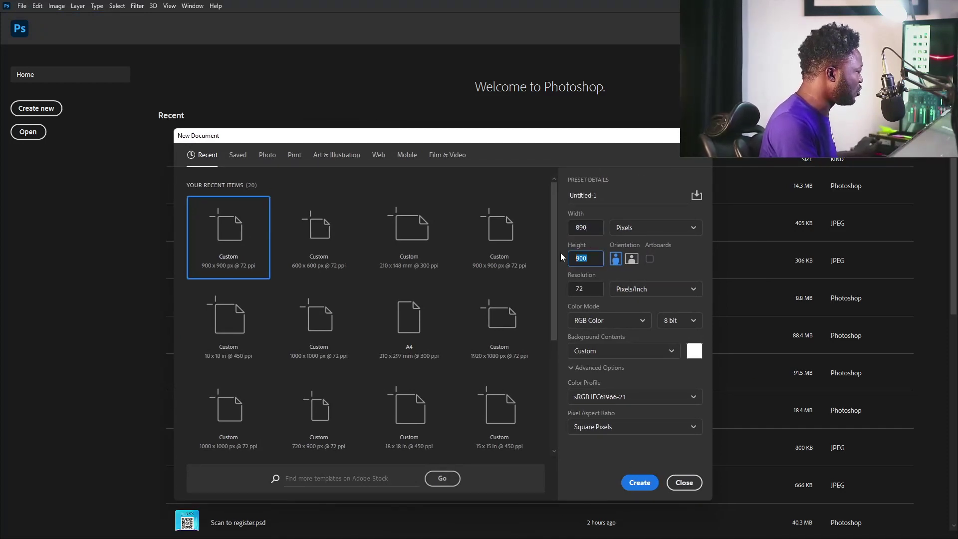
Set the new document's height to 1113 pixels, name it Esther, and create it.
type("1113")
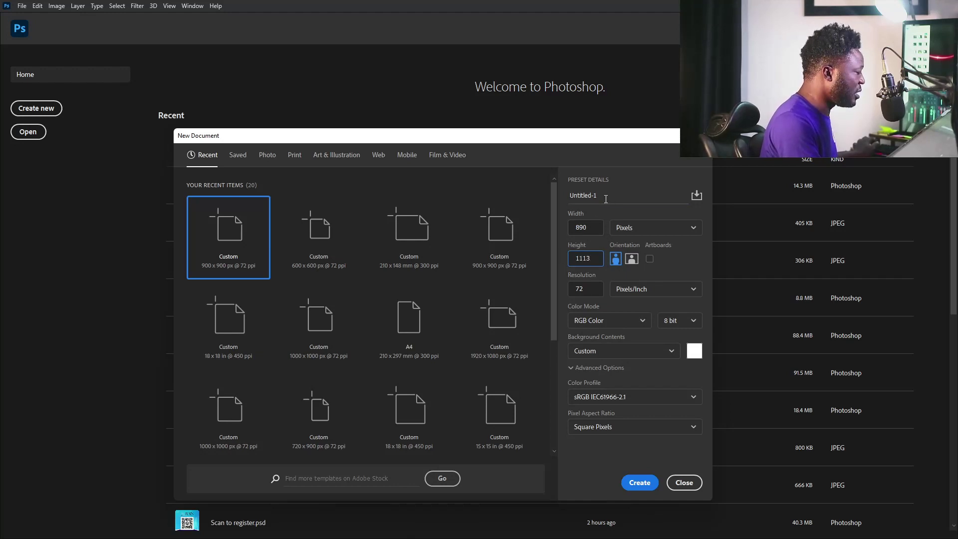
left_click(606, 199)
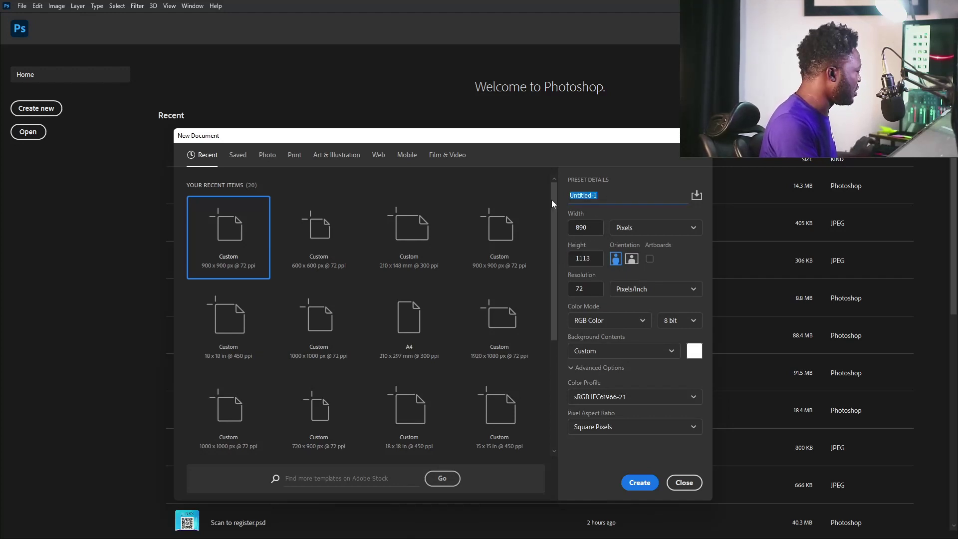
type("Esther")
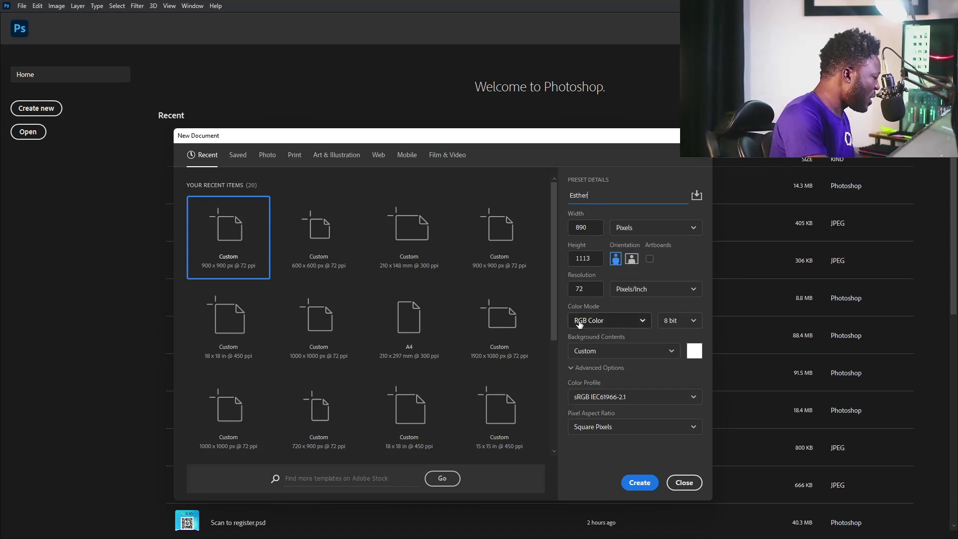
left_click(642, 482)
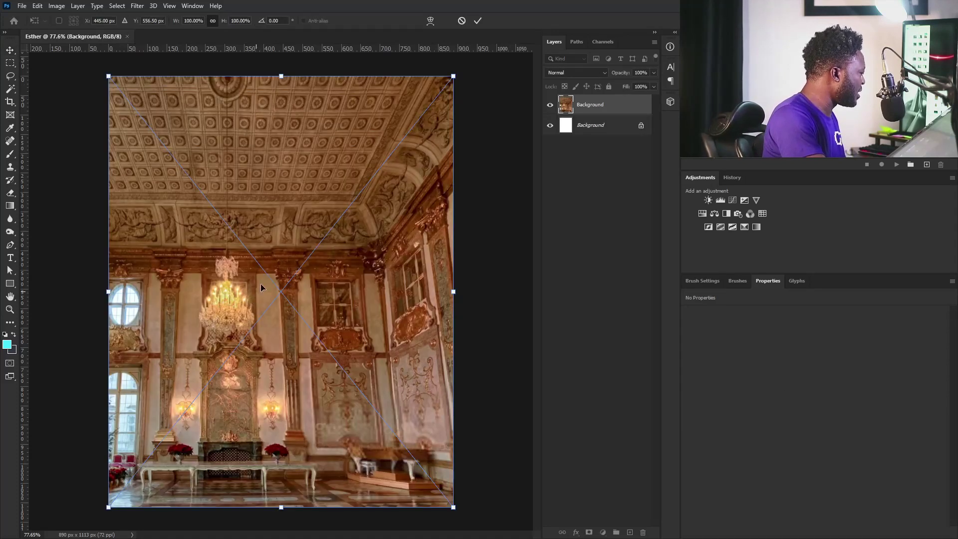
Commit the placed ballroom image and darken it with a Curves adjustment layer, setting the RGB point to input 125, output 68.
key("Return")
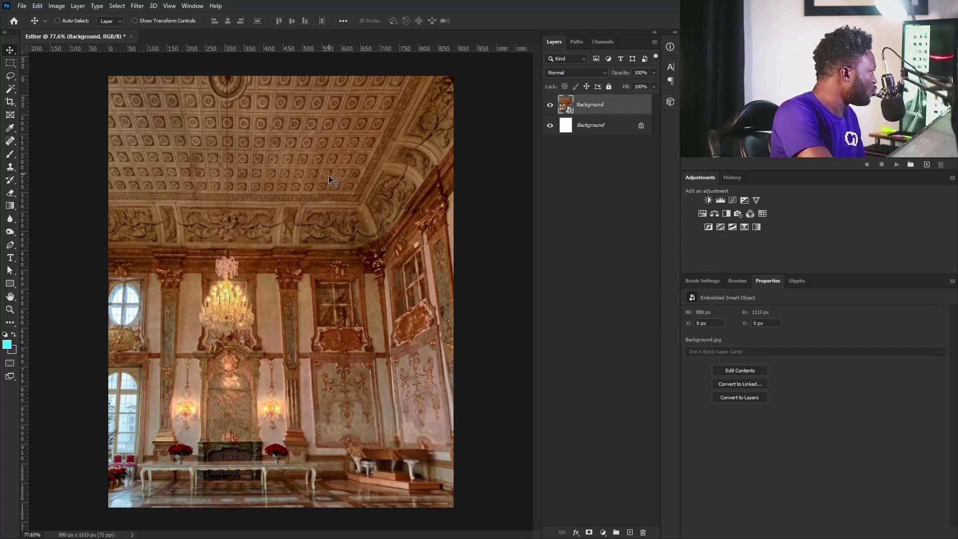
left_click(733, 200)
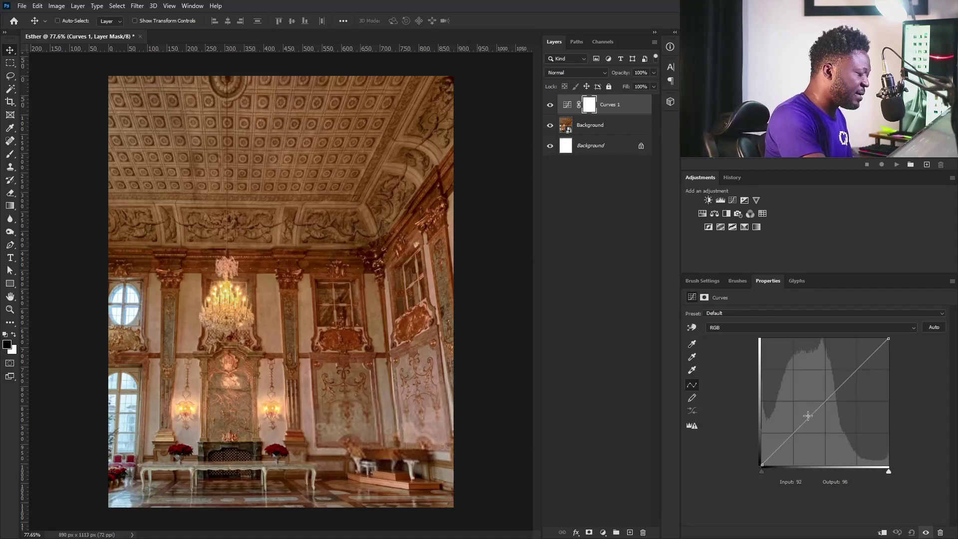
left_click_drag(808, 415, 823, 431)
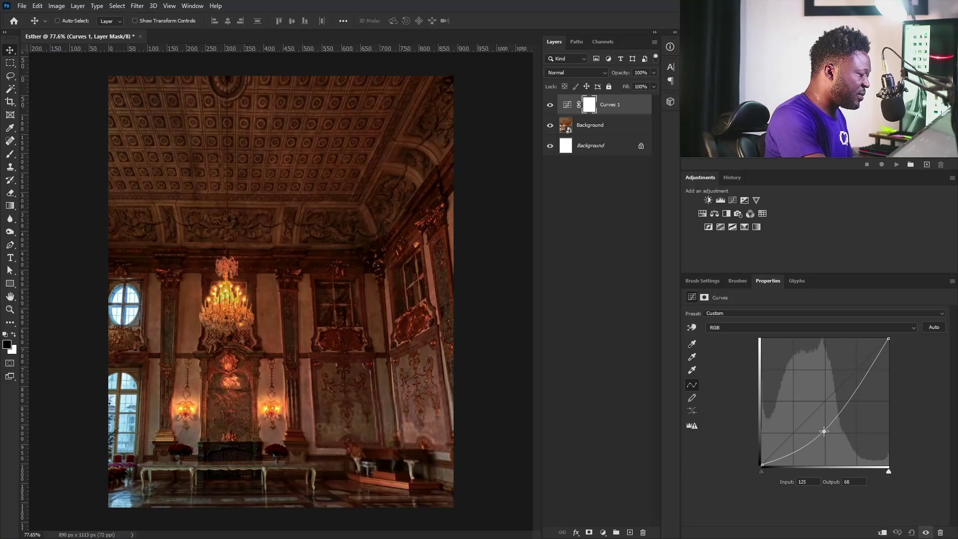
Warm the image by raising the Red curve to input 162, output 179 and lowering the Blue curve to input 176, output 142.
left_click(735, 327)
left_click(726, 343)
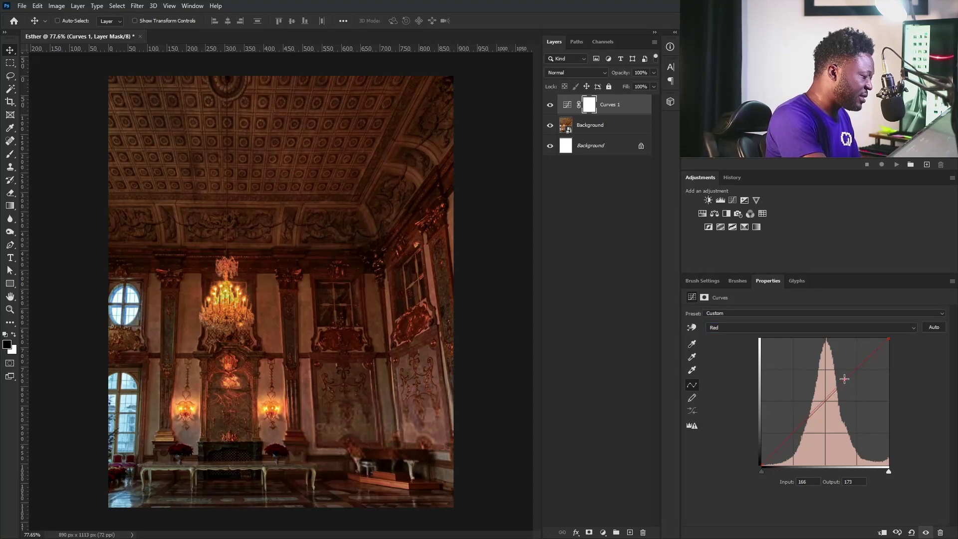
left_click_drag(844, 379, 843, 378)
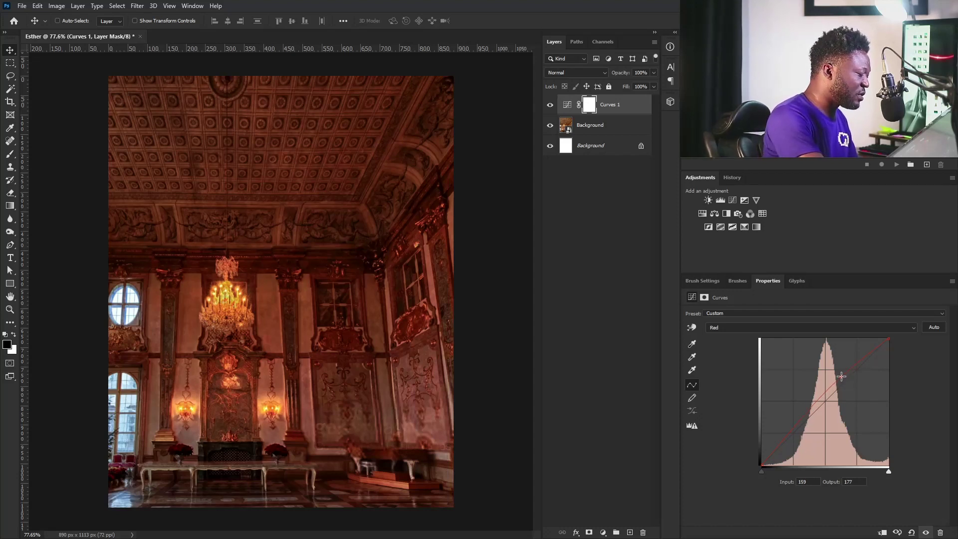
left_click(811, 328)
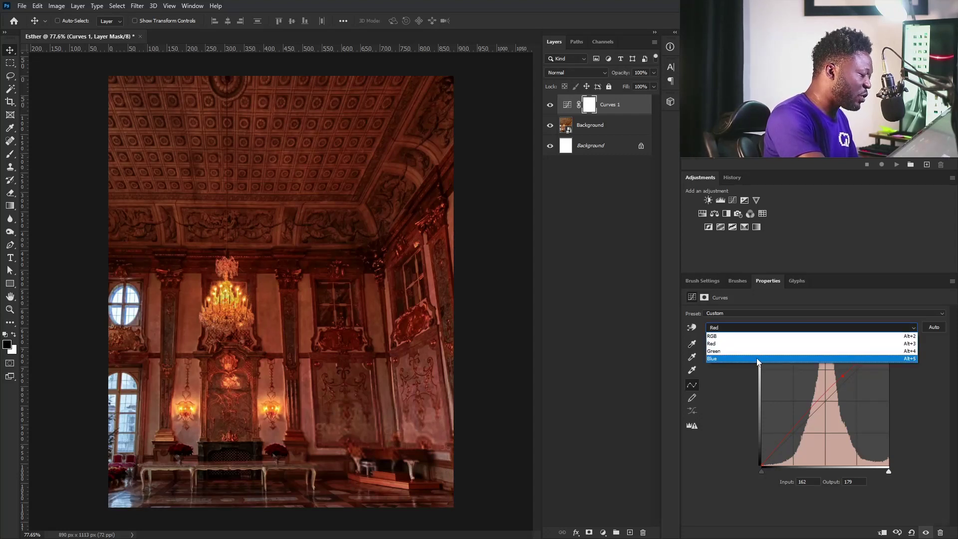
left_click(722, 360)
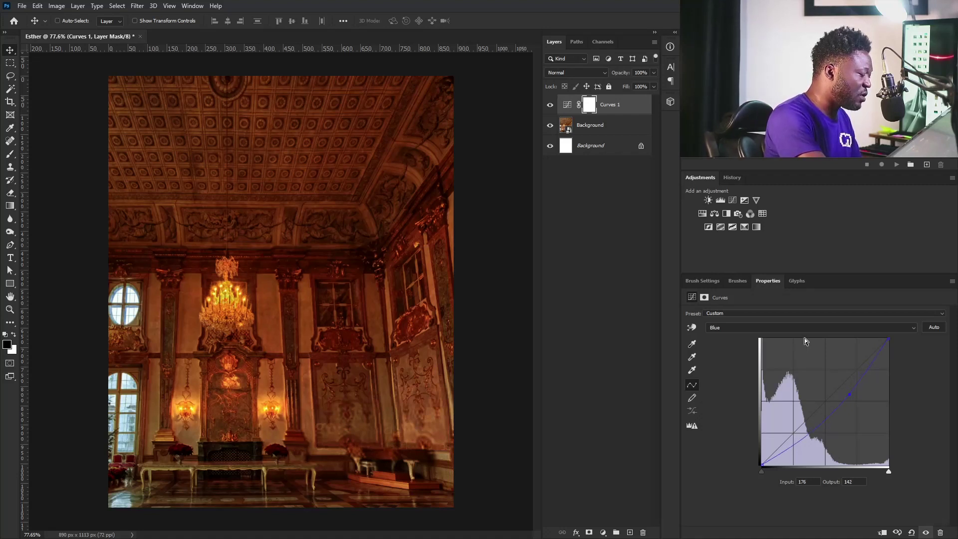
Refine the Red curve to input 159, output 184 and deepen the RGB curve to input 139, output 59.
left_click(776, 330)
left_click(749, 343)
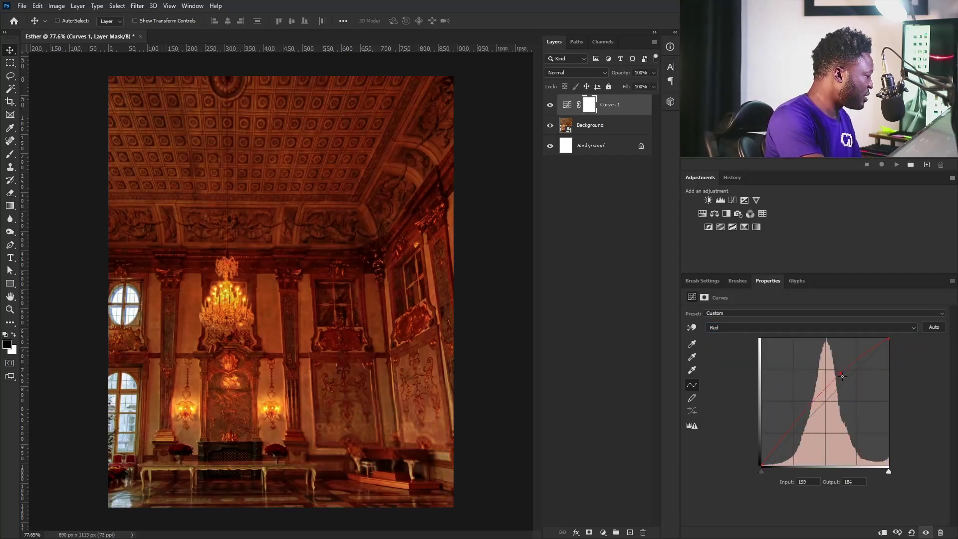
left_click(734, 330)
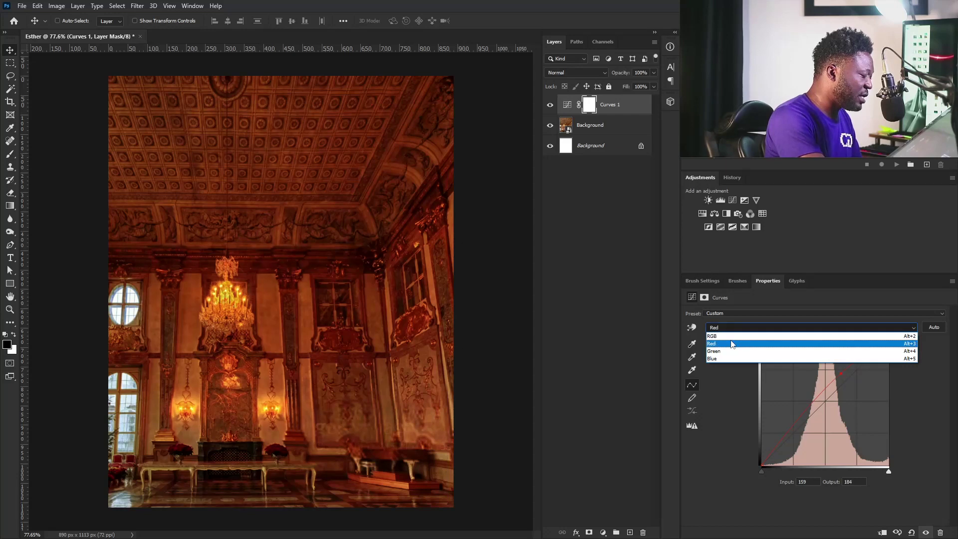
left_click(731, 335)
left_click_drag(824, 433, 828, 437)
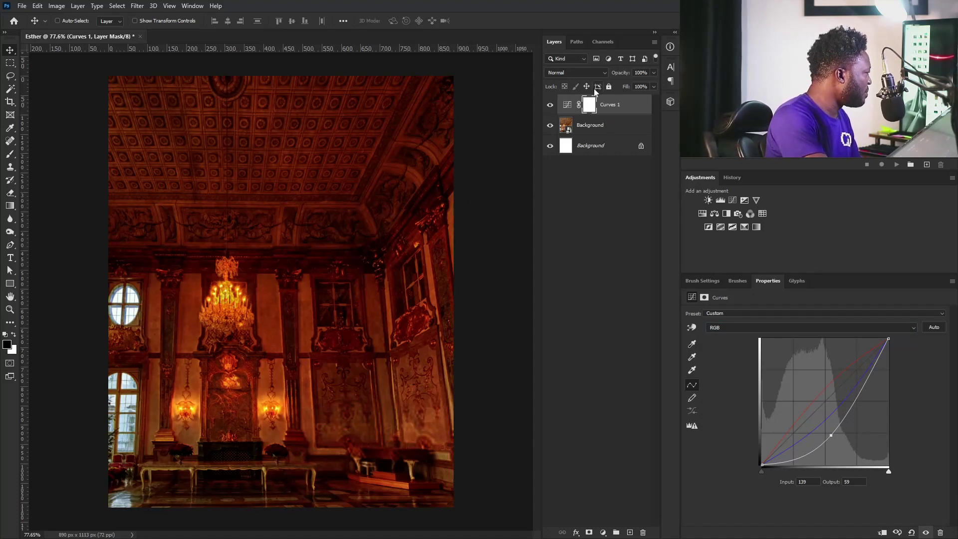
Add a second Curves layer above the first, darken its RGB curve to input 172, output 100, and invert its mask.
left_click(621, 105)
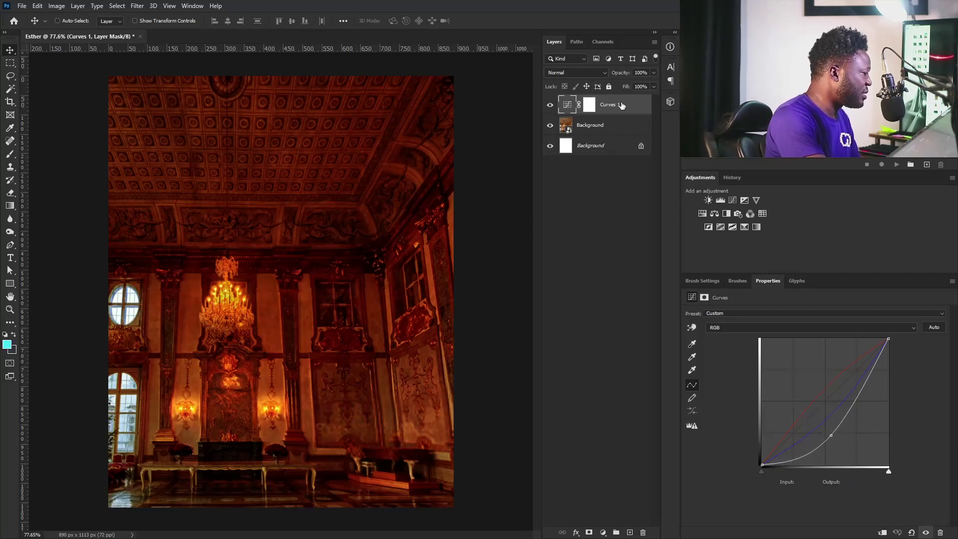
left_click(732, 200)
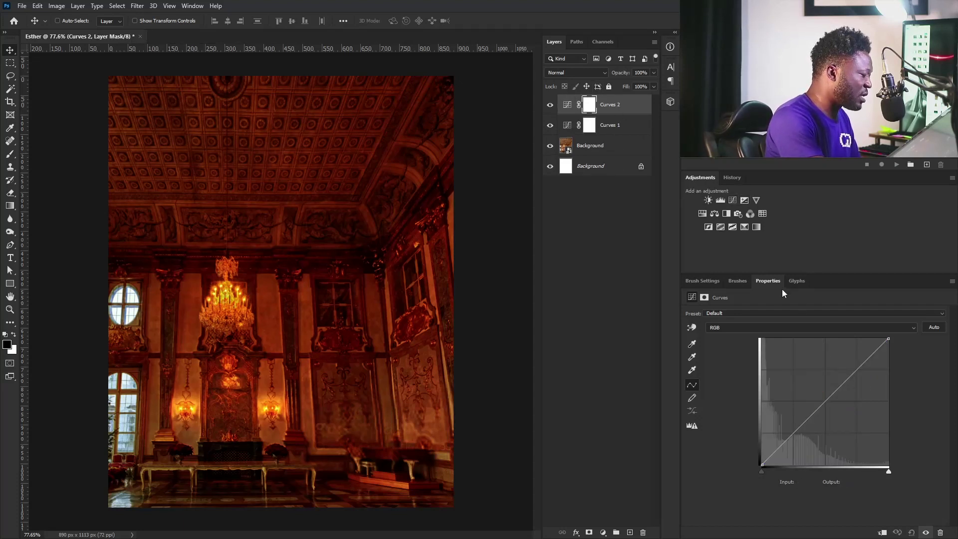
left_click_drag(827, 401, 847, 415)
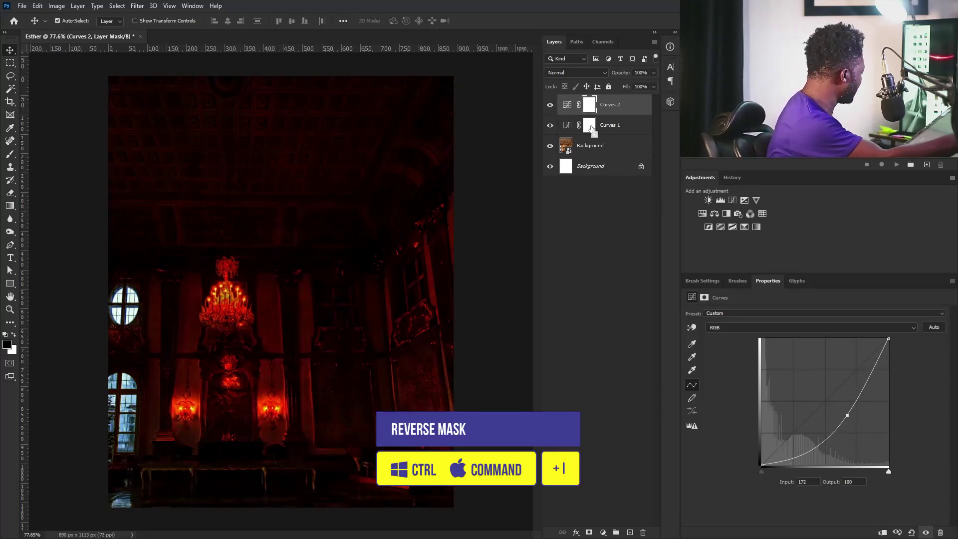
key("ctrl+i")
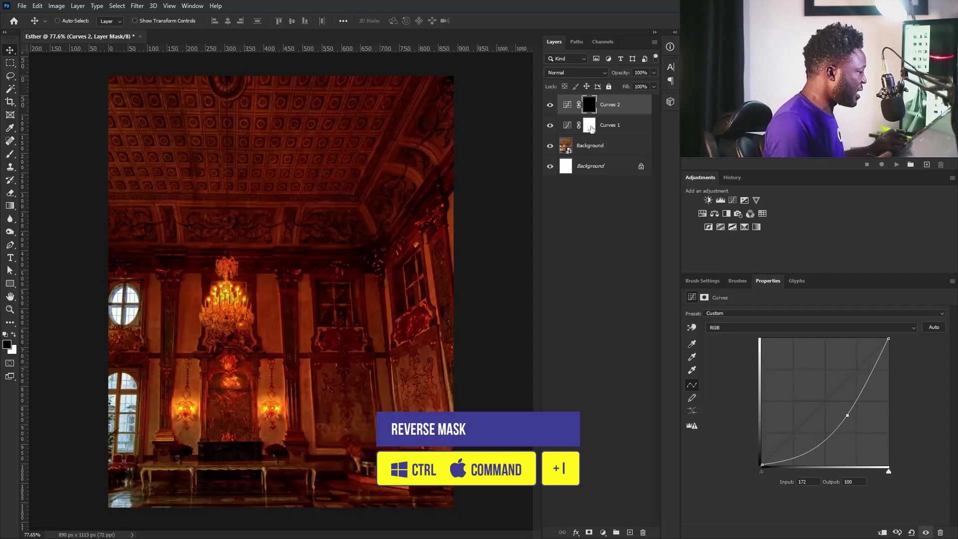
Prepare a soft round brush for the Curves 2 mask with pressure-controlled size off and Transfer on.
left_click(591, 108)
key("b")
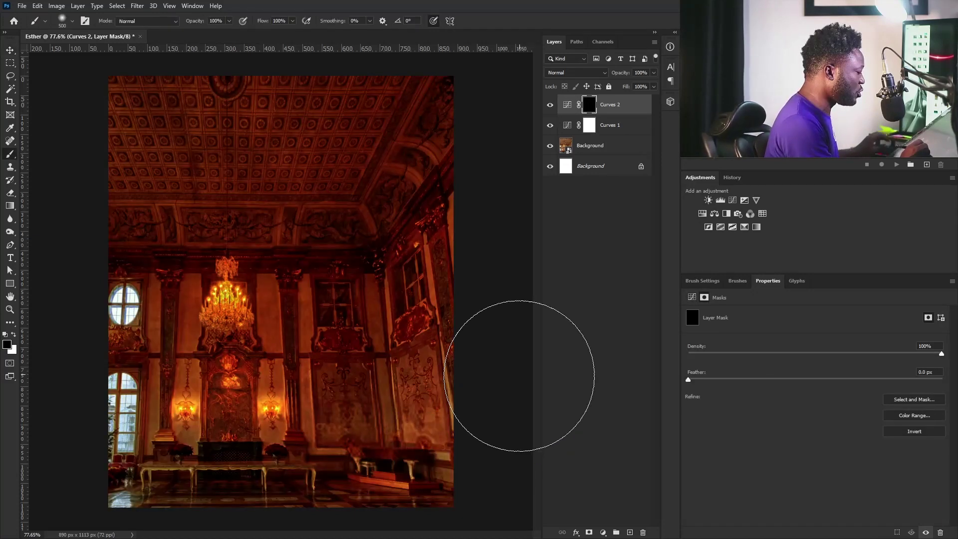
key("bracketleft")
key("bracketleft")
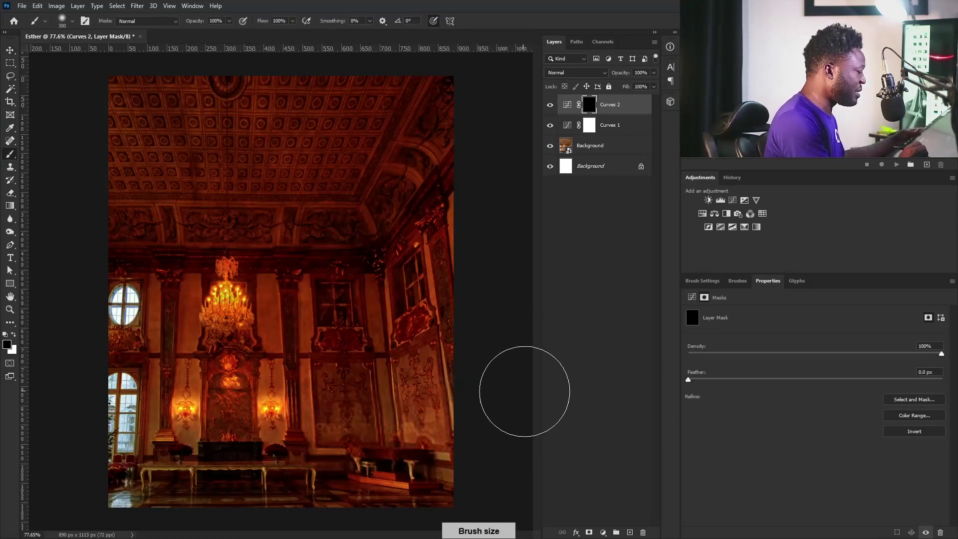
left_click(704, 282)
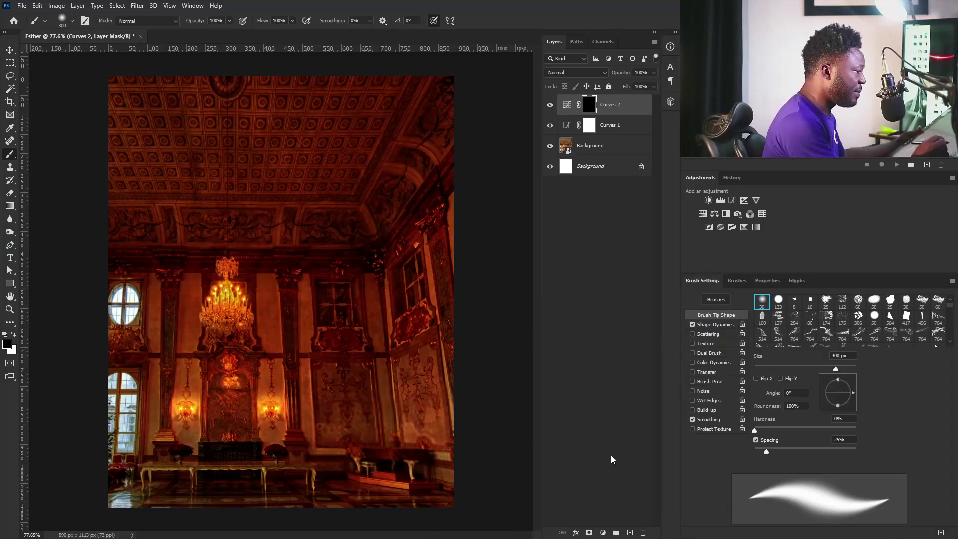
left_click(434, 21)
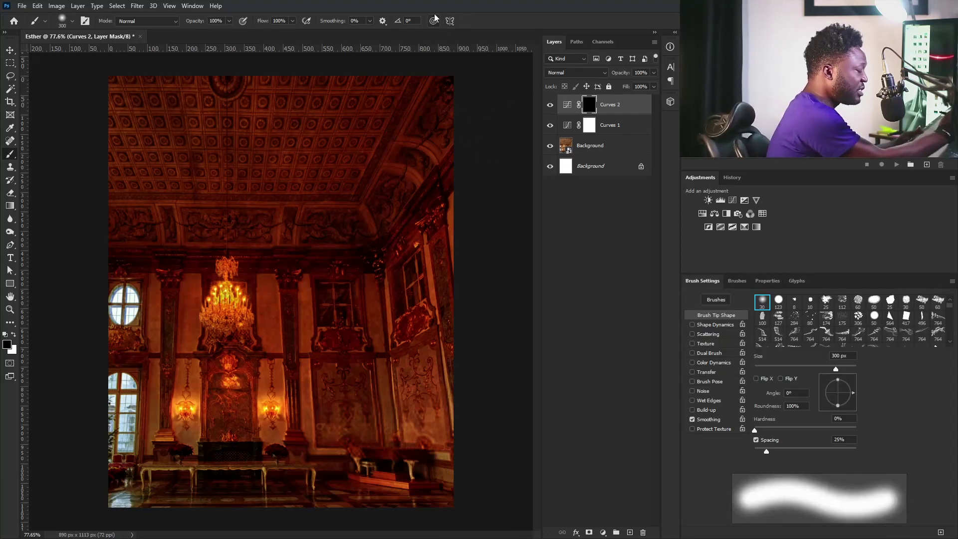
left_click(762, 301)
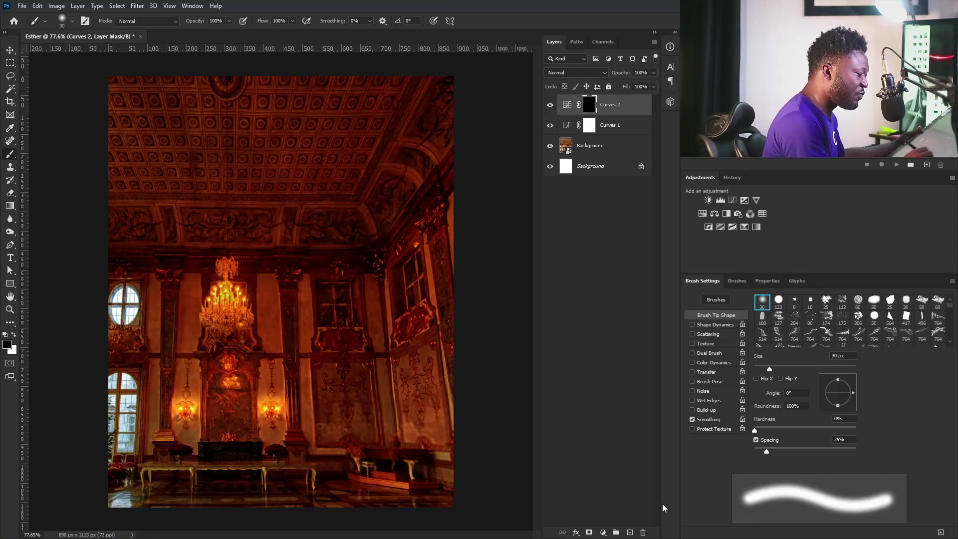
left_click(693, 372)
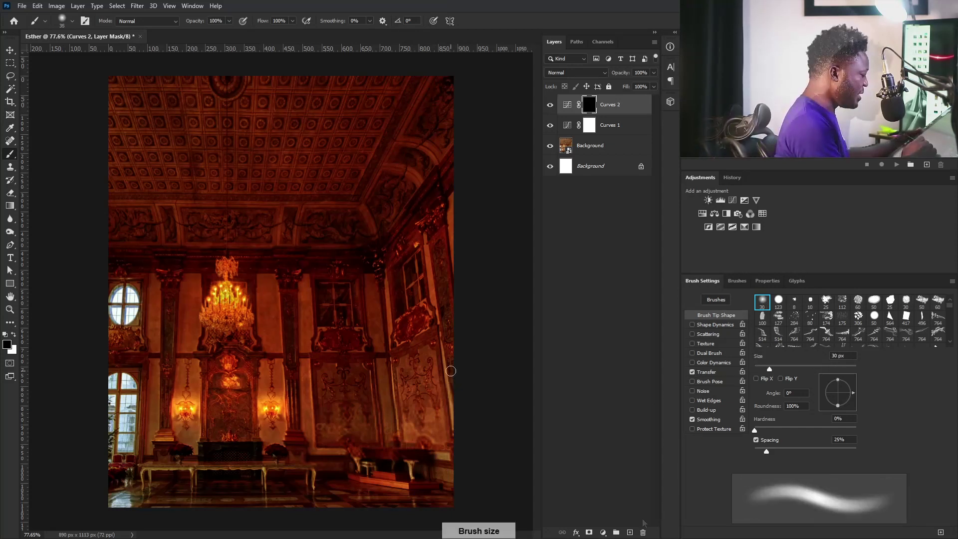
Paint white on the Curves 2 mask with a 400 px brush to darken the room's right-hand wall.
key("bracketright")
key("bracketright")
key("bracketright")
key("bracketright")
key("bracketright")
key("bracketright")
key("bracketright")
key("bracketright")
key("bracketright")
key("bracketright")
key("bracketright")
key("bracketright")
key("bracketright")
key("bracketright")
key("bracketright")
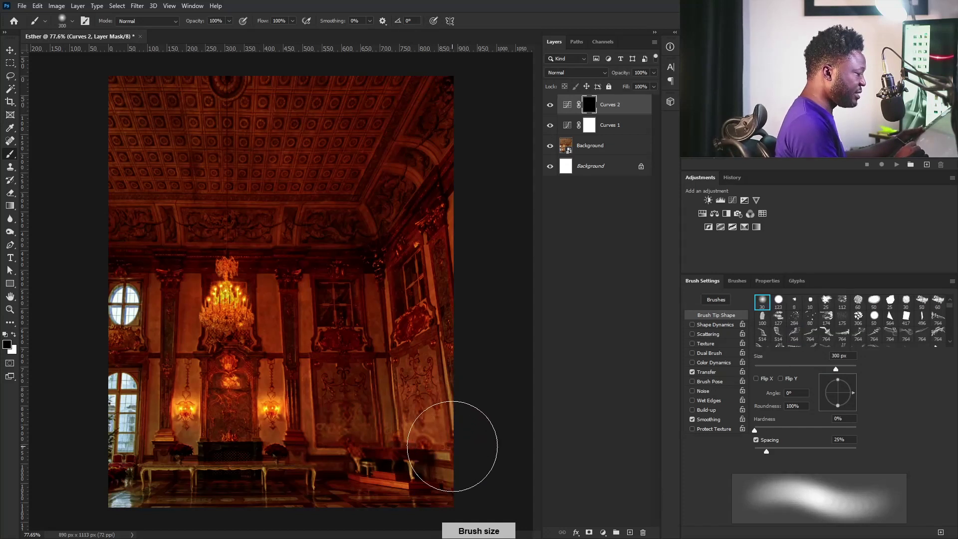
key("bracketright")
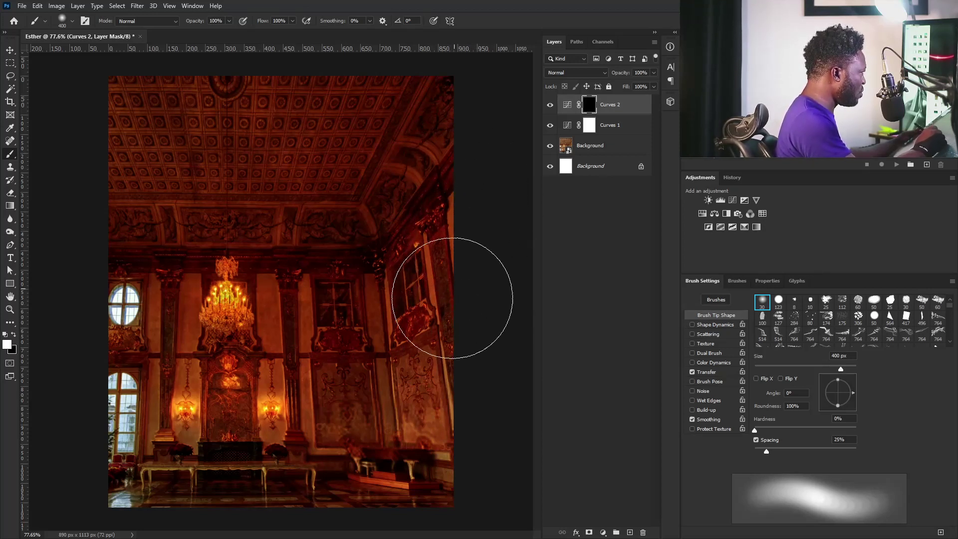
left_click_drag(454, 301, 429, 419)
left_click_drag(463, 252, 429, 419)
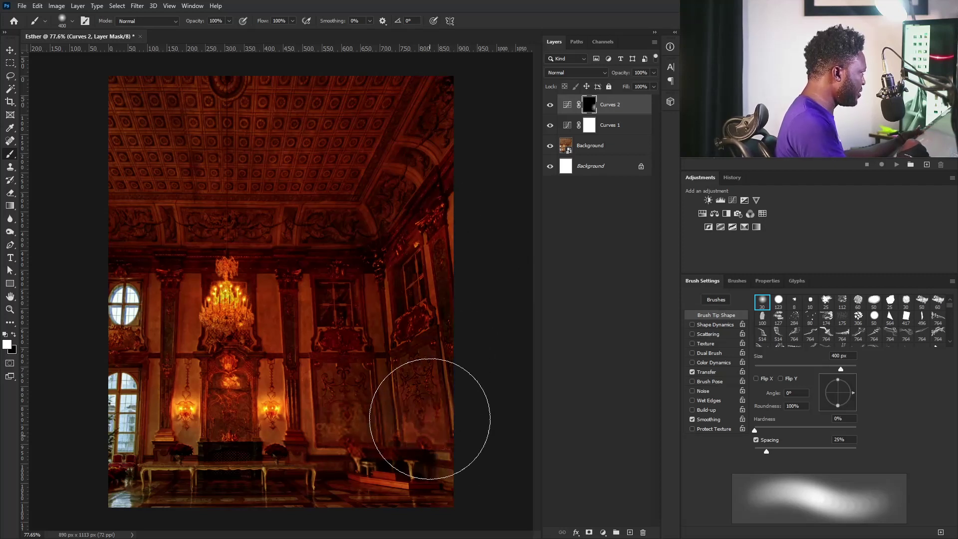
Deepen the shadow along the right wall's outer edge and lower corner by painting the Curves 2 mask with a 250 px brush.
key("bracketleft")
key("bracketleft")
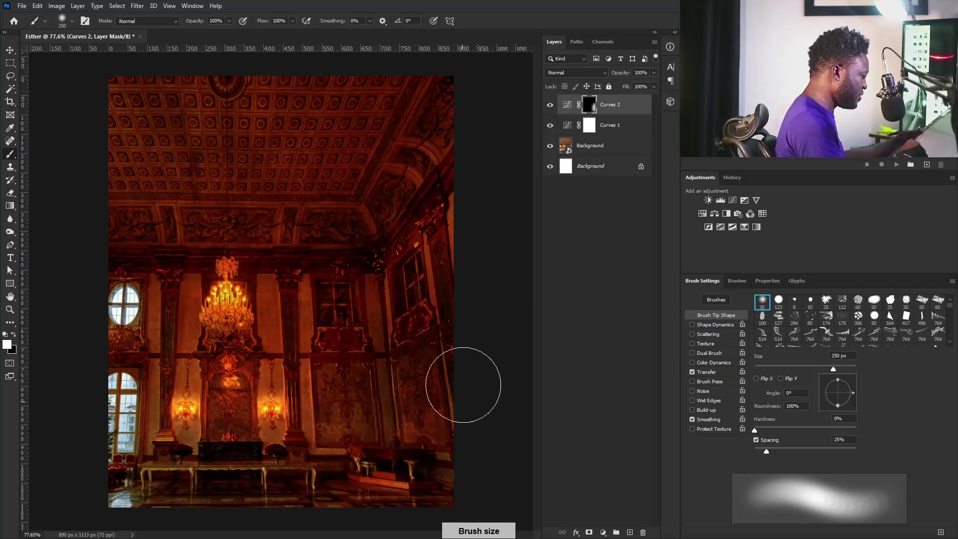
mouse_move(467, 334)
left_mouse_down()
mouse_move(461, 442)
mouse_move(448, 431)
left_mouse_up()
left_click_drag(476, 305, 431, 476)
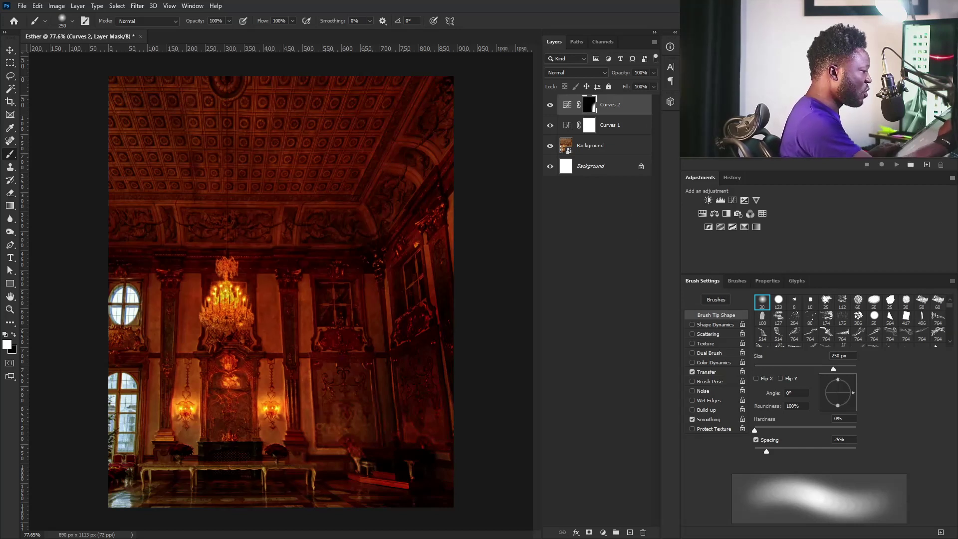
Add a third Curves layer, darken its RGB curve to input 152, output 83, and invert its mask.
left_click(732, 199)
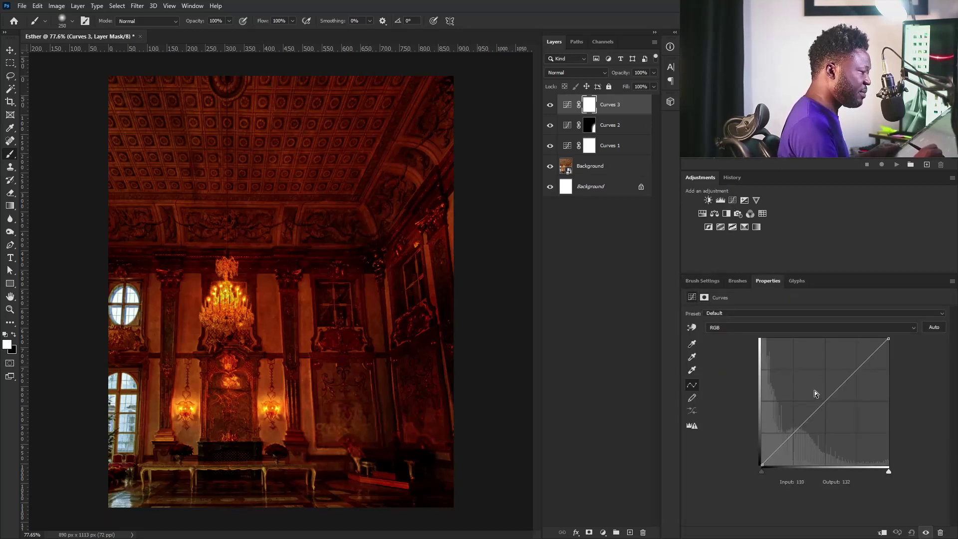
left_click_drag(832, 398, 838, 423)
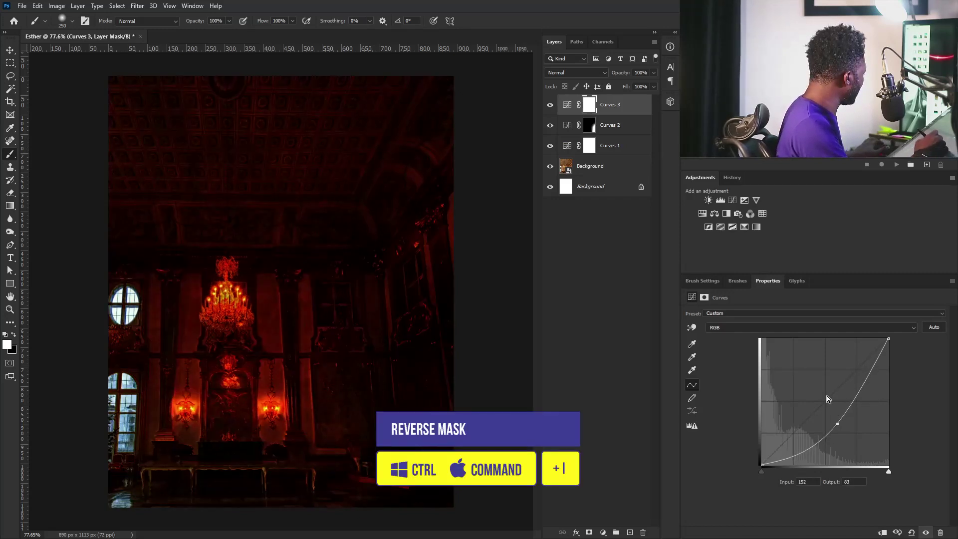
key("ctrl+i")
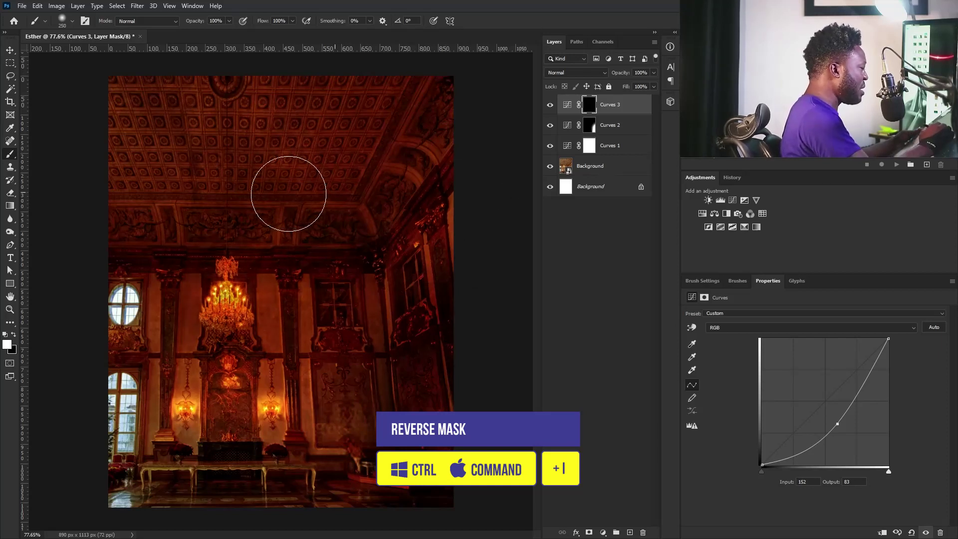
Paint white on the Curves 3 mask with large 250 to 400 px brushes to darken the ceiling and the central wall.
mouse_move(287, 194)
left_mouse_down()
mouse_move(256, 215)
mouse_move(302, 311)
mouse_move(275, 211)
mouse_move(268, 435)
mouse_move(280, 260)
mouse_move(240, 159)
mouse_move(277, 302)
left_mouse_up()
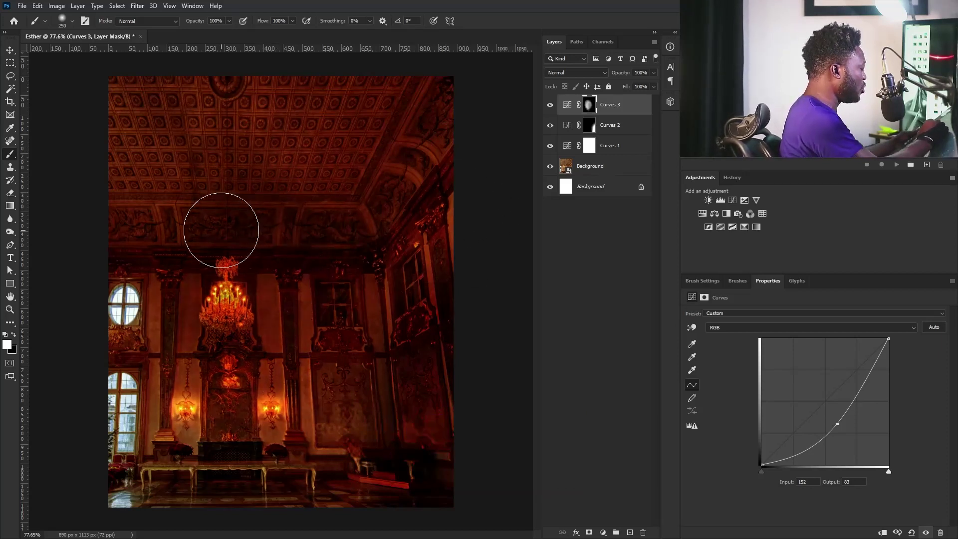
key("bracketright")
key("bracketright")
left_click_drag(209, 139, 258, 121)
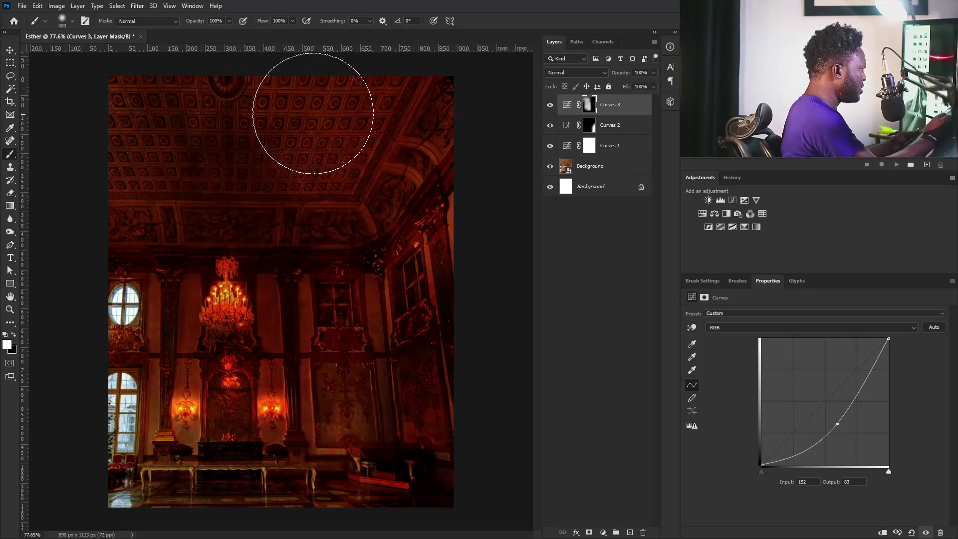
key("bracketleft")
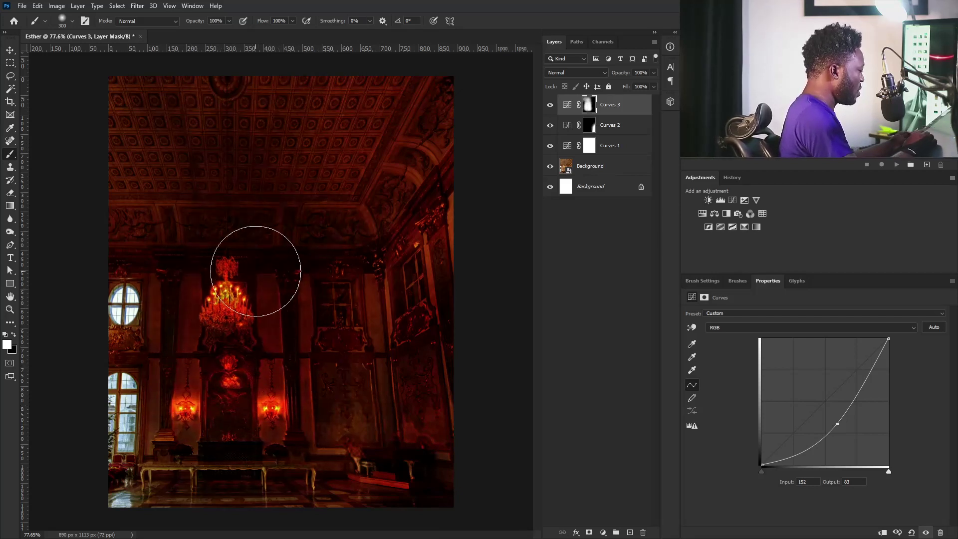
Add a fourth Curves layer, brighten its RGB curve to input 153, output 212, and invert its mask.
left_click(732, 200)
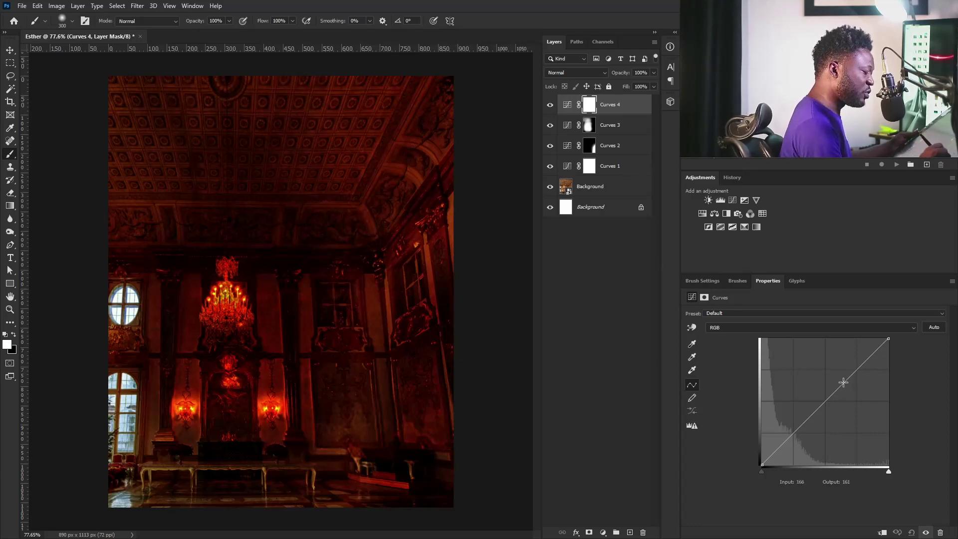
left_click_drag(840, 387, 837, 359)
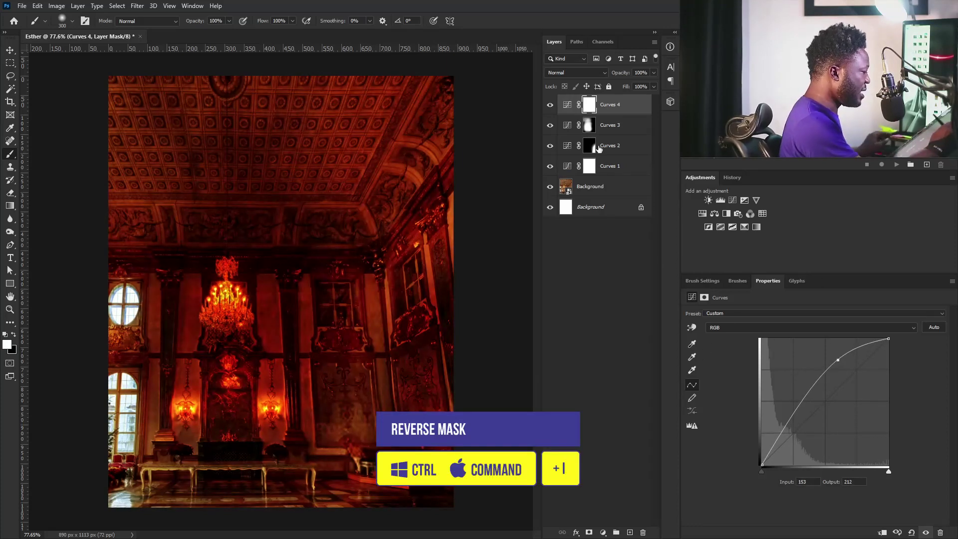
key("ctrl+i")
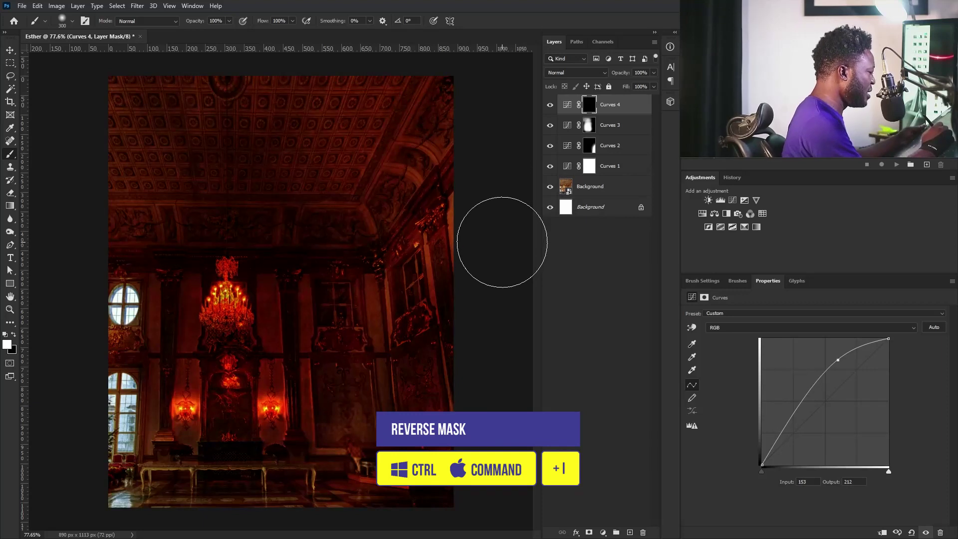
Paint white on the Curves 4 mask with a 150 px brush to brighten the upper part of the right-hand wall.
key("bracketleft")
key("bracketleft")
key("bracketleft")
key("bracketleft")
key("bracketleft")
key("bracketleft")
key("bracketleft")
key("bracketleft")
key("bracketright")
key("bracketright")
key("bracketright")
key("bracketright")
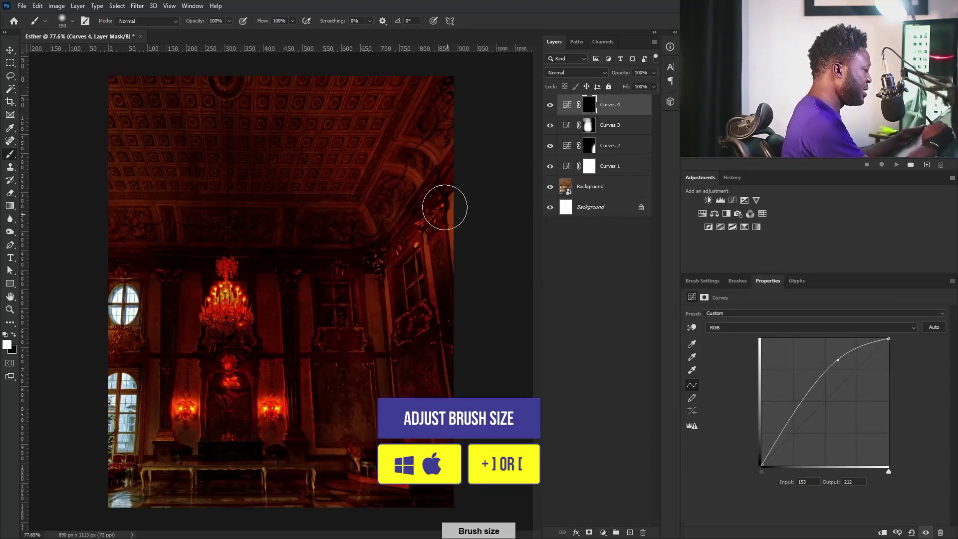
mouse_move(441, 205)
left_mouse_down()
mouse_move(435, 278)
mouse_move(416, 228)
mouse_move(434, 231)
mouse_move(443, 174)
mouse_move(433, 178)
mouse_move(450, 145)
mouse_move(394, 219)
mouse_move(449, 140)
mouse_move(421, 164)
mouse_move(408, 258)
mouse_move(395, 196)
left_mouse_up()
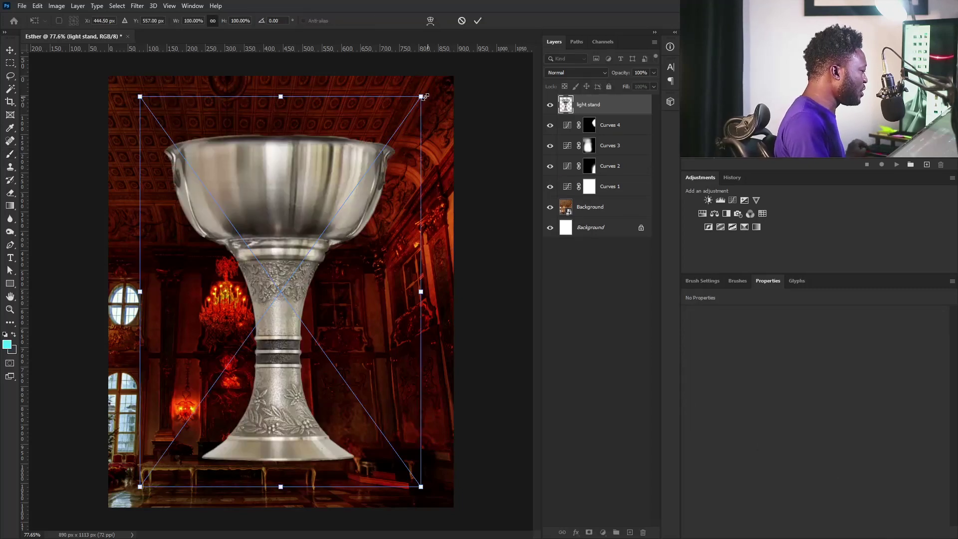
Scale the placed light stand to about 12.8%, rotate it about -19.2 degrees, and position it on the room's right-hand wall.
left_click_drag(424, 97, 327, 230)
left_click_drag(373, 261, 372, 222)
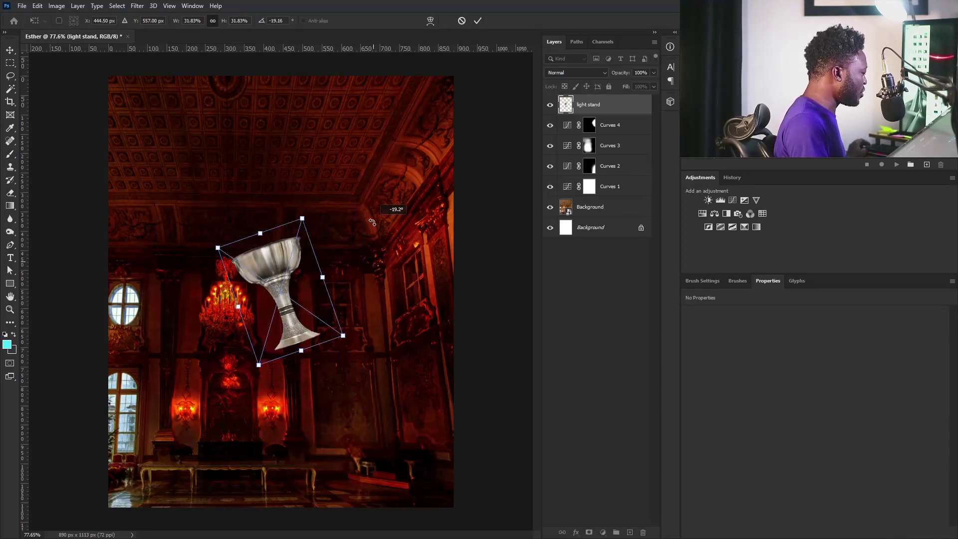
left_click_drag(297, 251, 462, 267)
left_click_drag(470, 229, 437, 264)
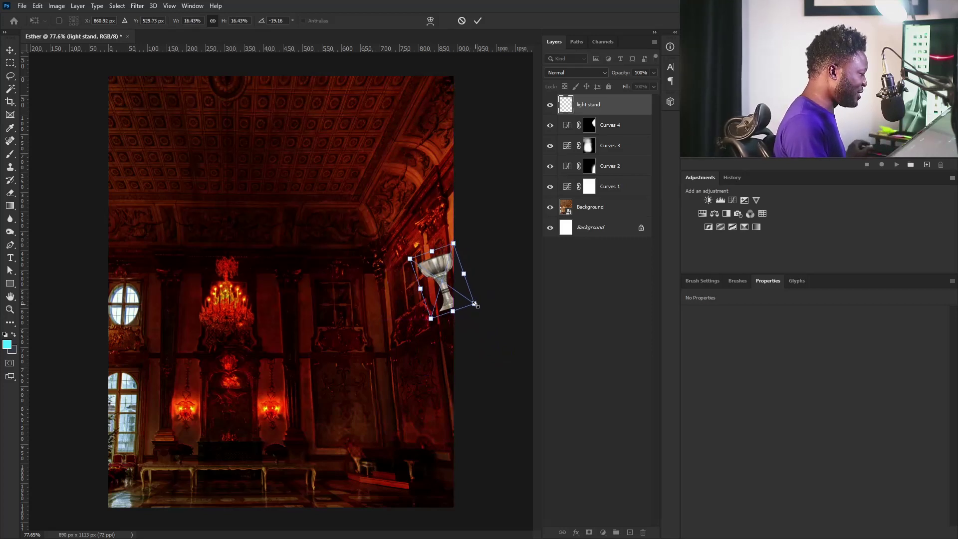
left_click_drag(474, 304, 468, 297)
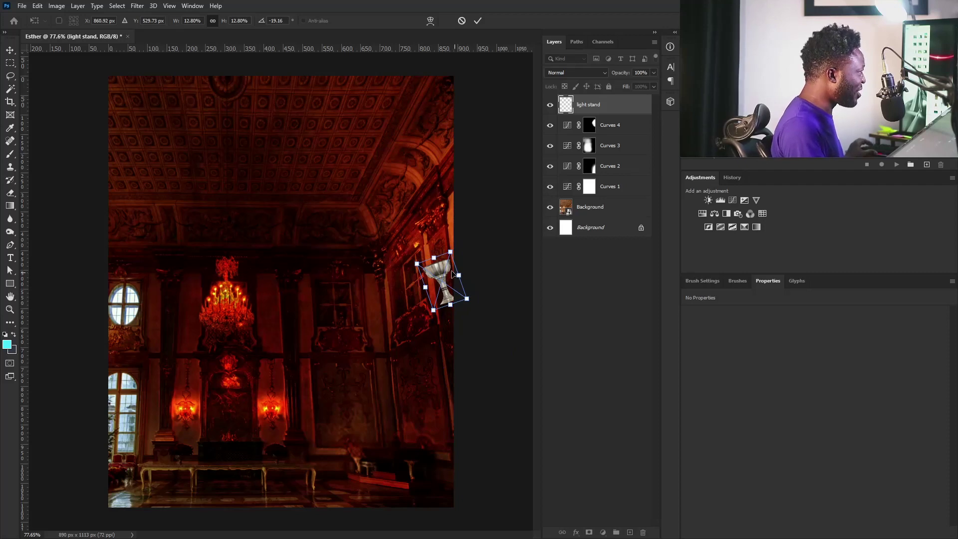
left_click_drag(441, 255, 437, 300)
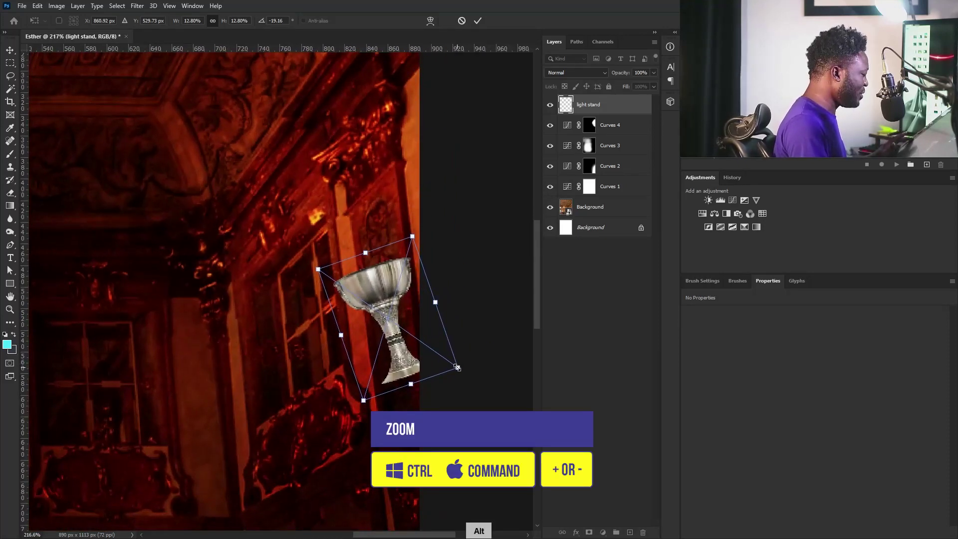
Shrink the light stand to about 7.1%, fit it onto the wall panel near the poster's right edge, and apply the transform.
left_click_drag(457, 368, 438, 354)
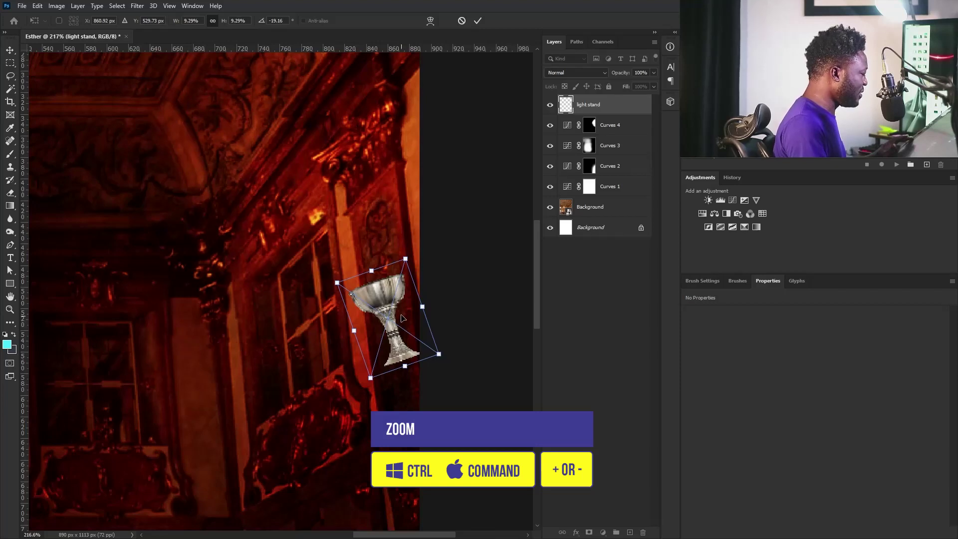
left_click_drag(401, 315, 415, 329)
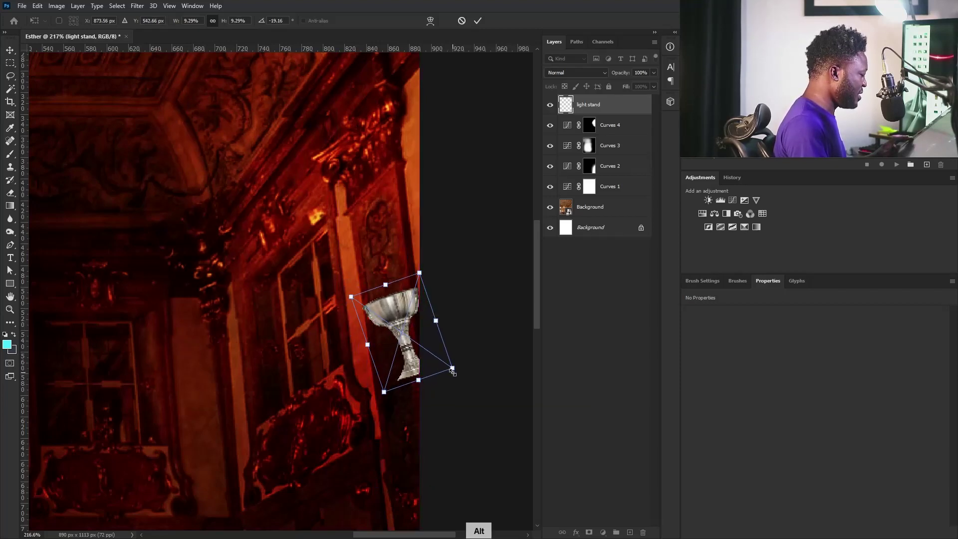
left_click_drag(450, 369, 441, 361)
mouse_move(406, 334)
left_mouse_down()
mouse_move(399, 333)
mouse_move(405, 340)
left_mouse_up()
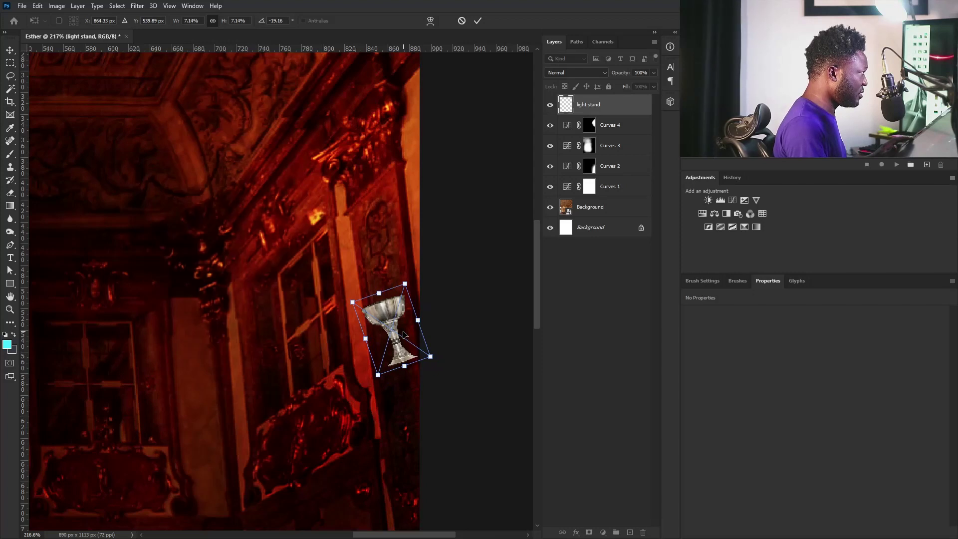
key("Return")
Outline the light stand's stem and the right half of its bowl with the Polygonal Lasso tool.
key("b")
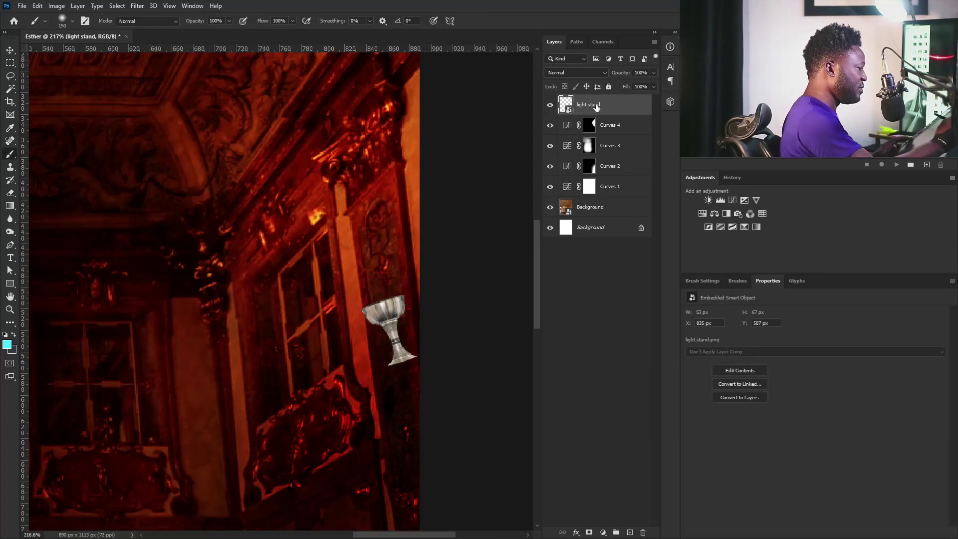
left_click(9, 78)
right_click(9, 79)
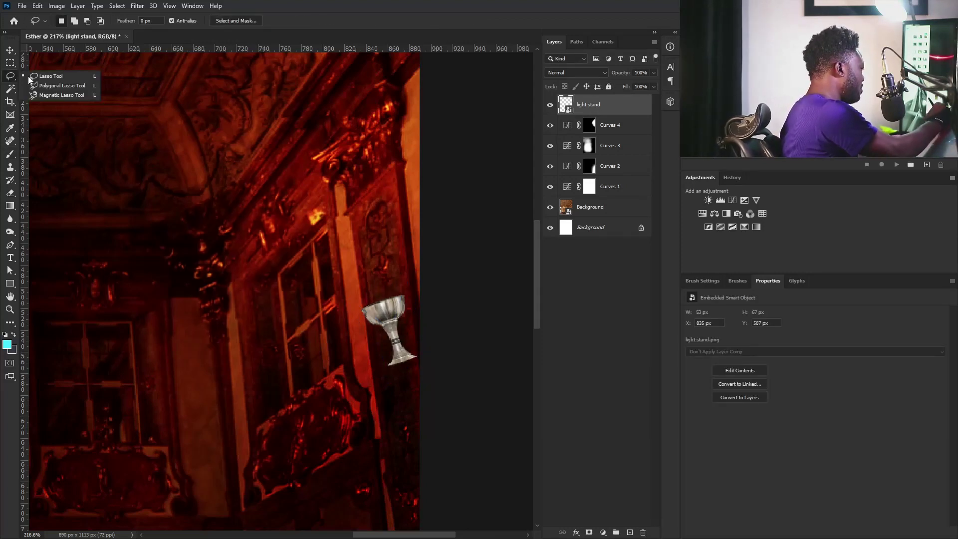
left_click(74, 87)
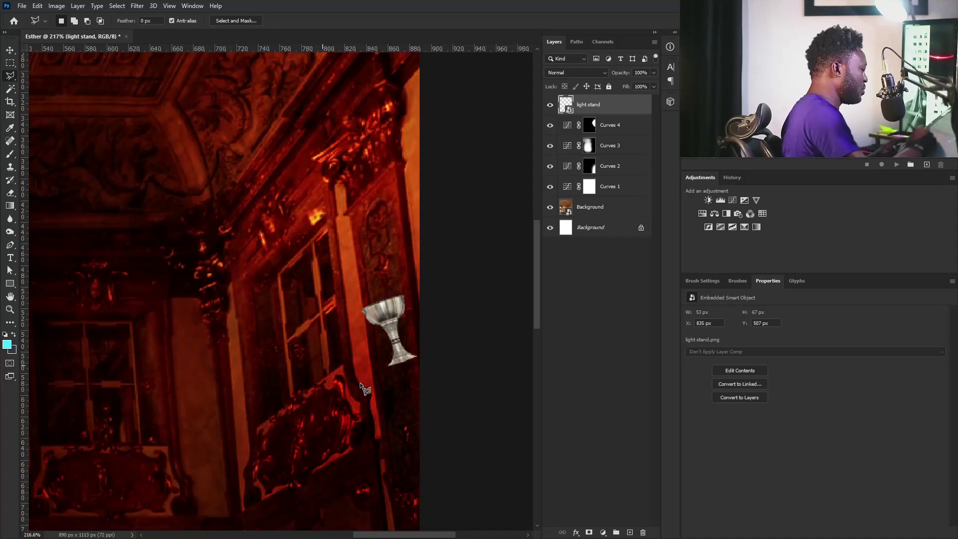
left_click(392, 283)
left_click(391, 289)
left_click(387, 290)
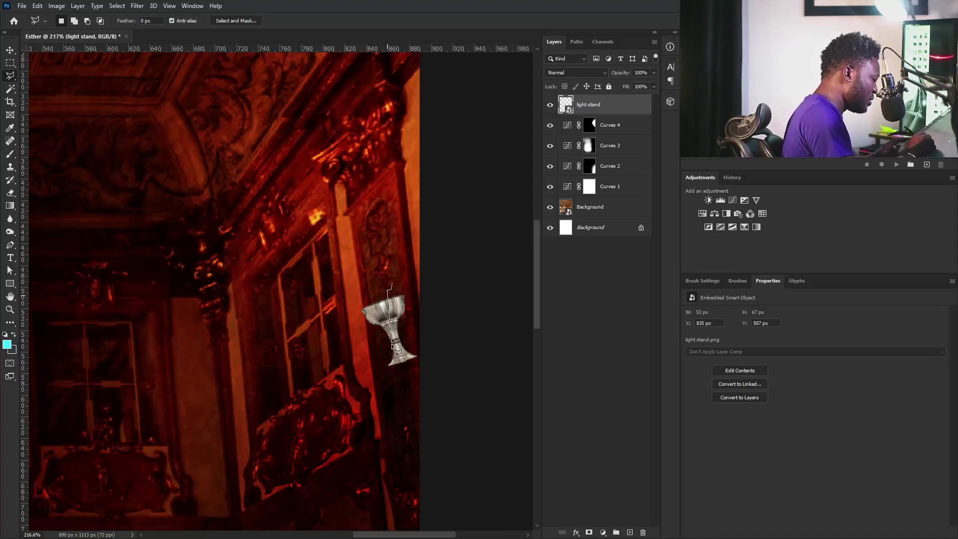
left_click(386, 388)
left_click(415, 388)
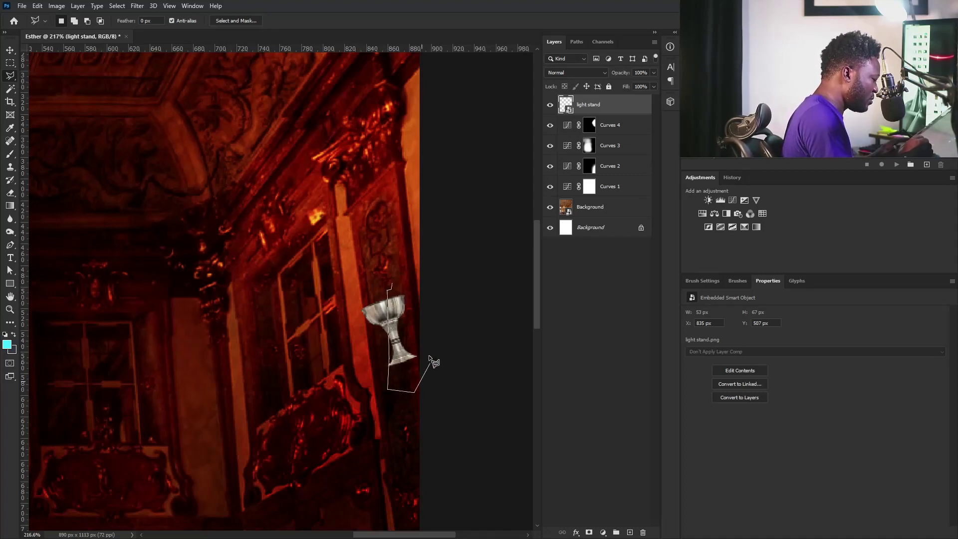
left_click(428, 357)
left_click(419, 312)
left_click(394, 284)
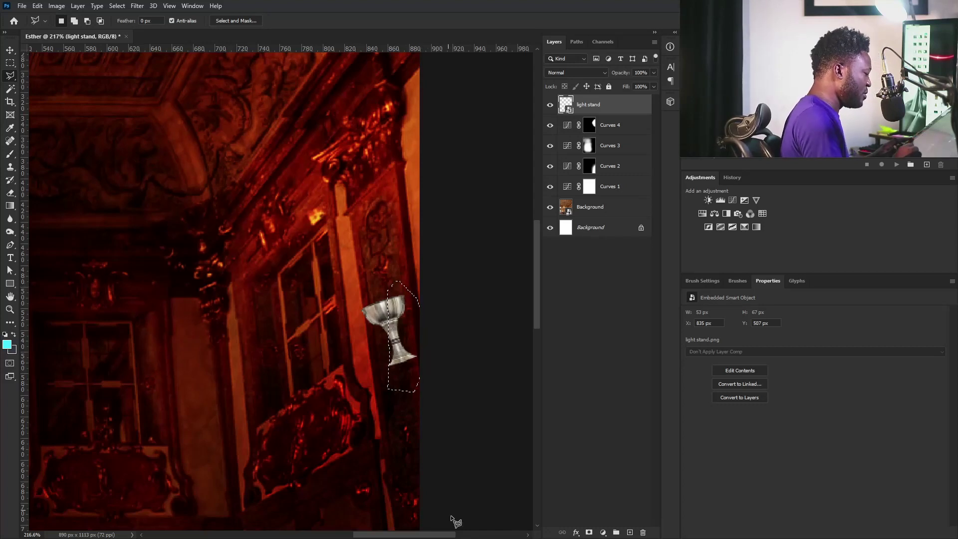
Mask the light stand from the selection, invert the mask to keep only the bowl's left part, and shift it slightly down.
left_click(589, 532)
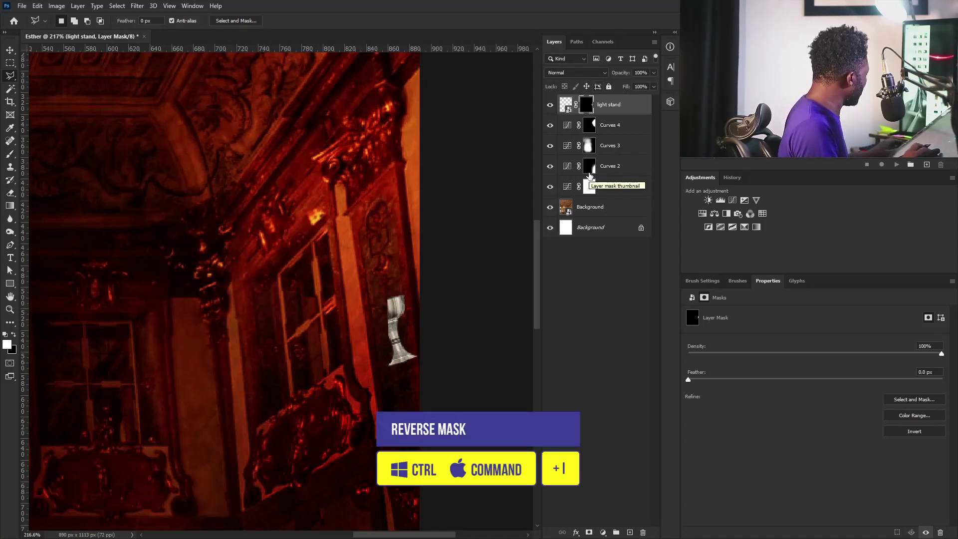
key("ctrl+i")
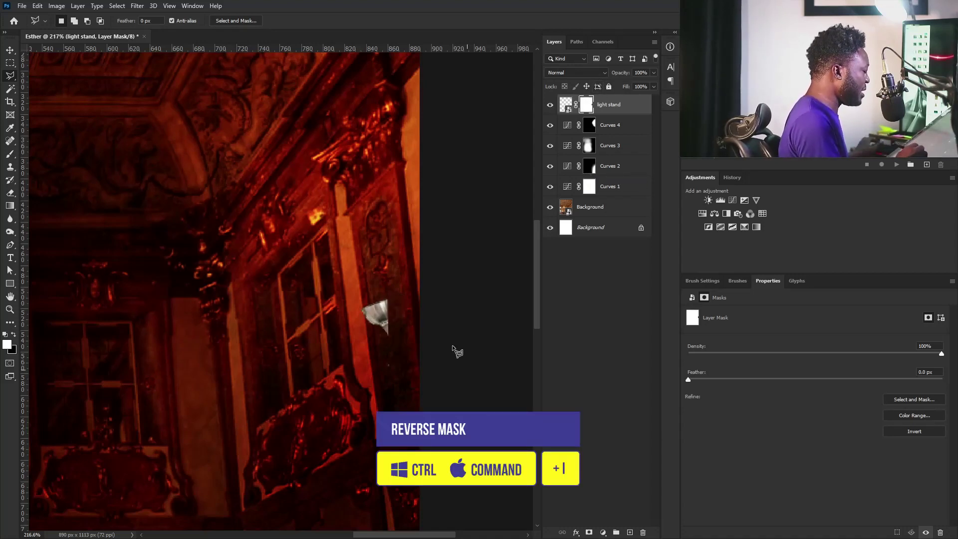
left_click(10, 50)
mouse_move(401, 308)
left_mouse_down()
mouse_move(403, 325)
mouse_move(414, 316)
left_mouse_up()
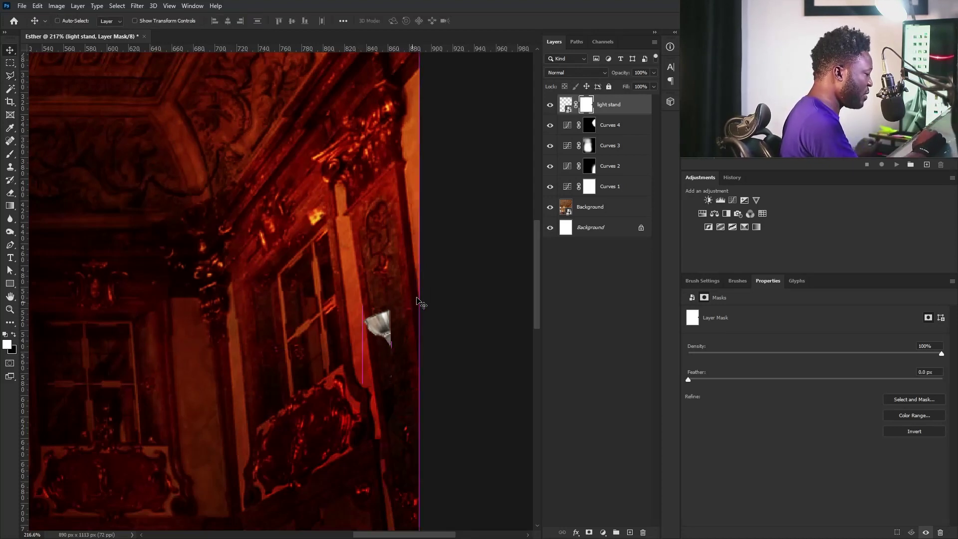
Paint black on the Curves 2 mask with a 40 px brush to lift the shadow on the wall around the light stand.
left_click(572, 150)
left_click(550, 169)
left_click(550, 169)
left_click(587, 168)
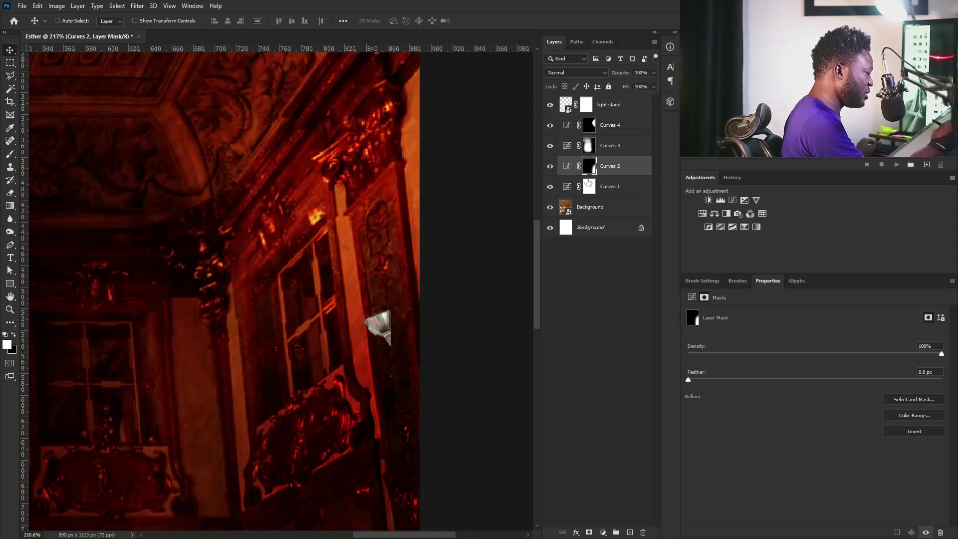
key("b")
key("bracketleft")
key("bracketleft")
key("bracketleft")
key("bracketleft")
key("bracketleft")
key("bracketleft")
key("bracketleft")
key("bracketleft")
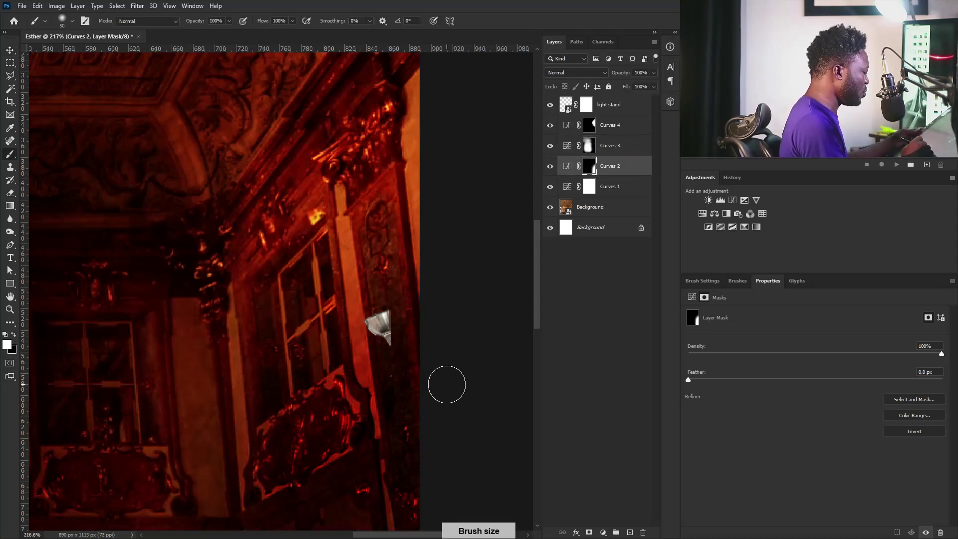
key("x")
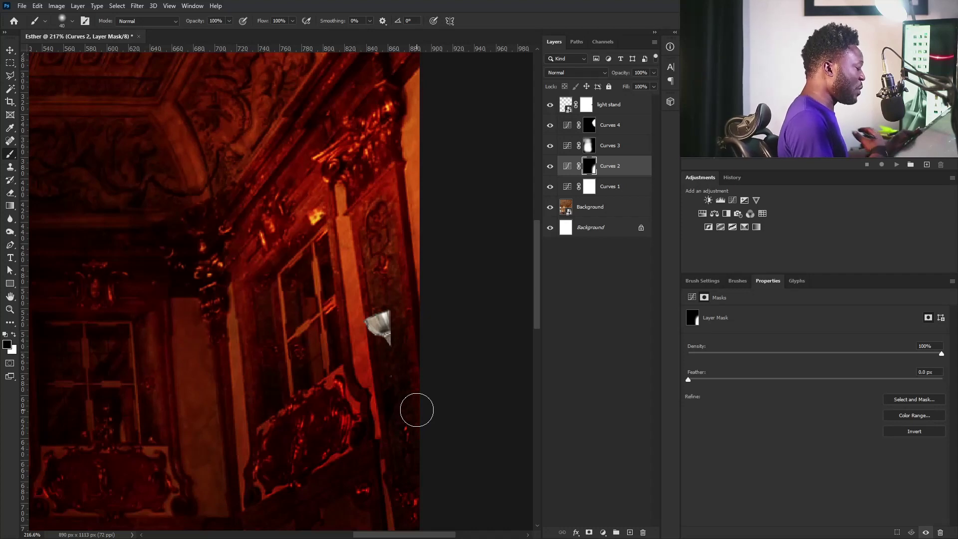
left_click(397, 318)
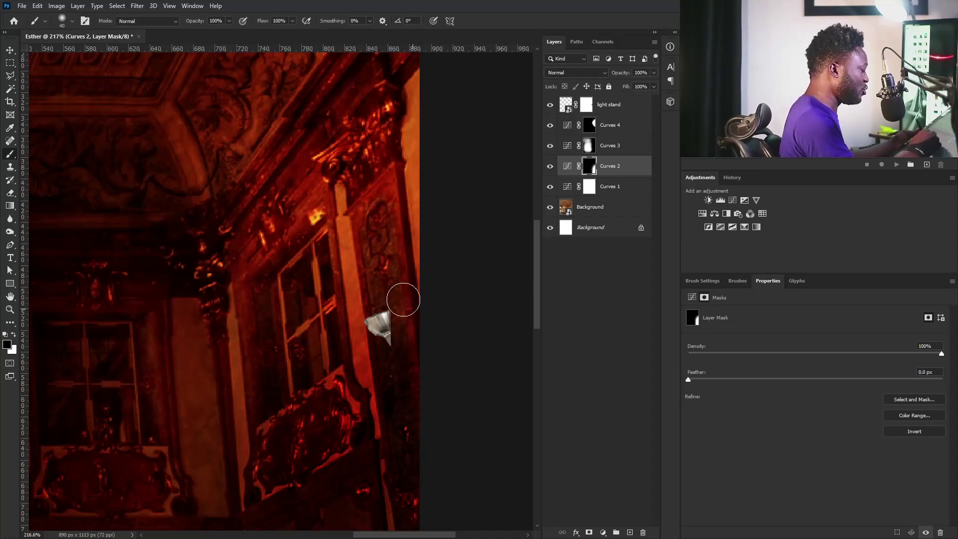
left_click_drag(394, 296, 398, 358)
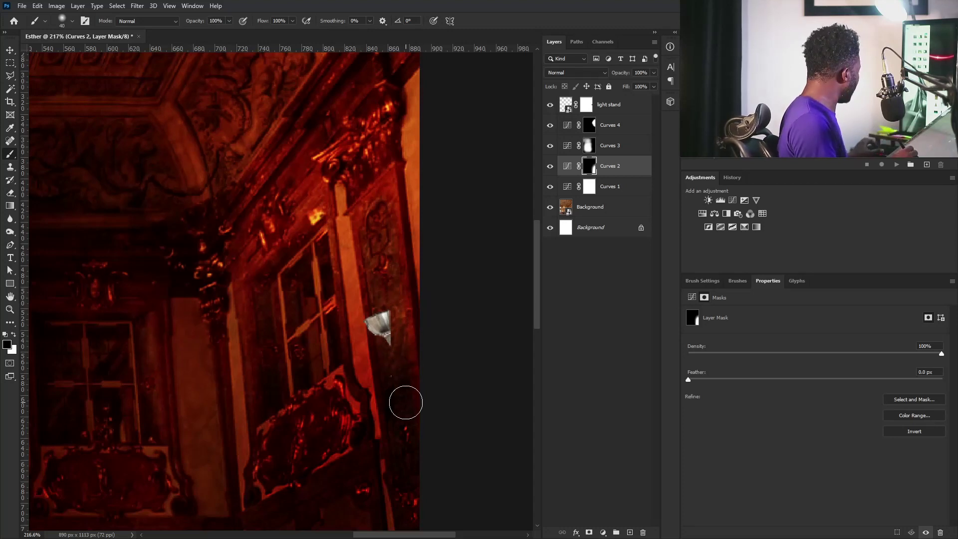
Move the light stand slightly to the right on the wall panel.
key("v")
left_click(609, 109)
left_click_drag(422, 318, 429, 319)
Target the light stand's layer mask and reduce the brush to 15 px.
left_click(583, 108)
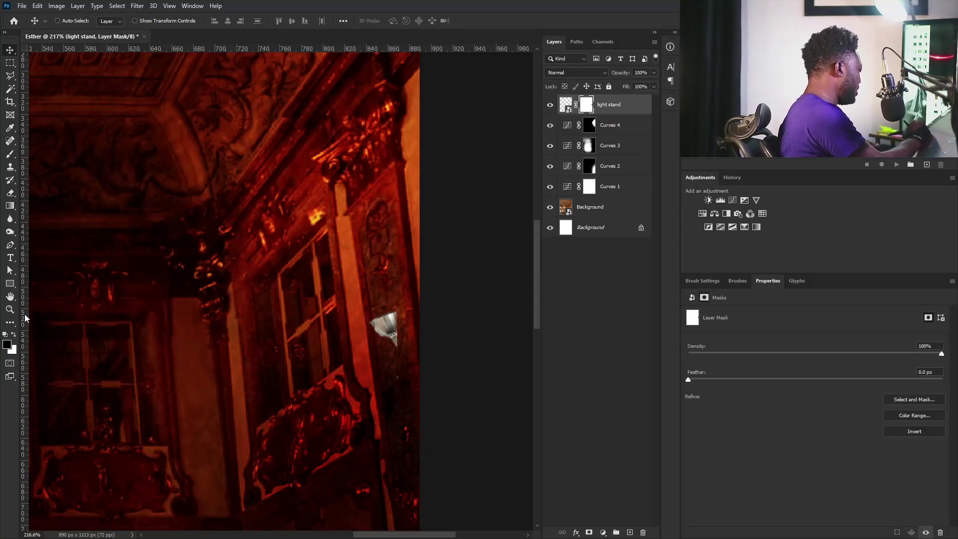
key("b")
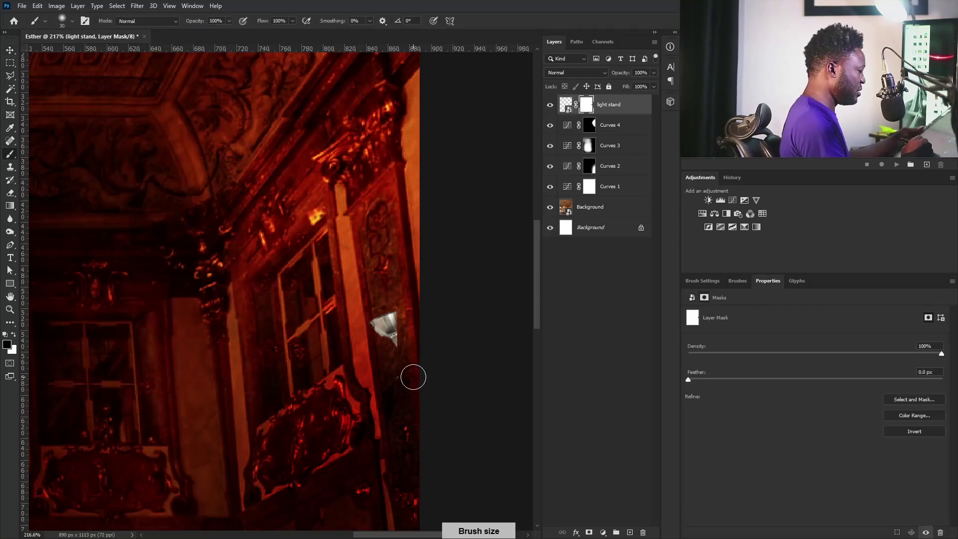
key("bracketleft")
key("bracketleft")
key("bracketleft")
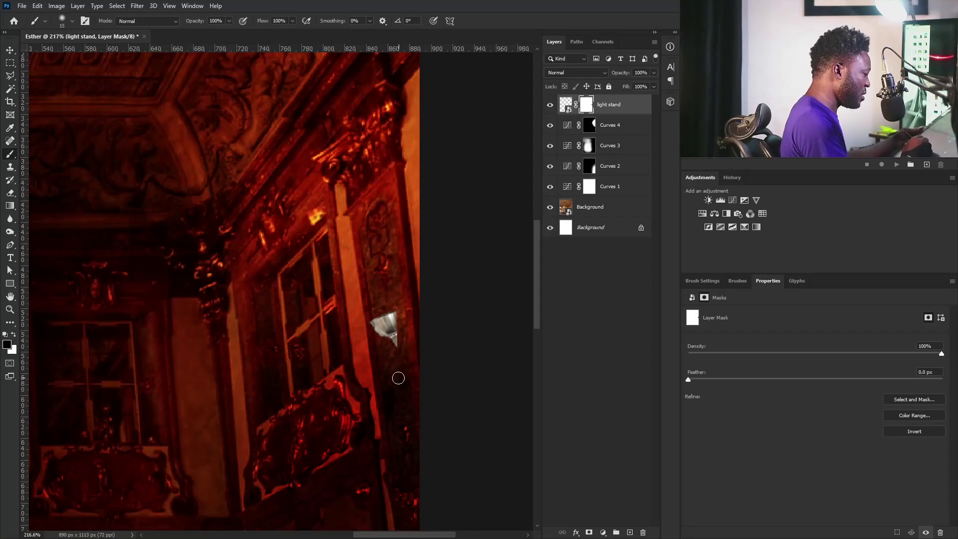
right_click(395, 377)
left_click(567, 105)
left_click(583, 107)
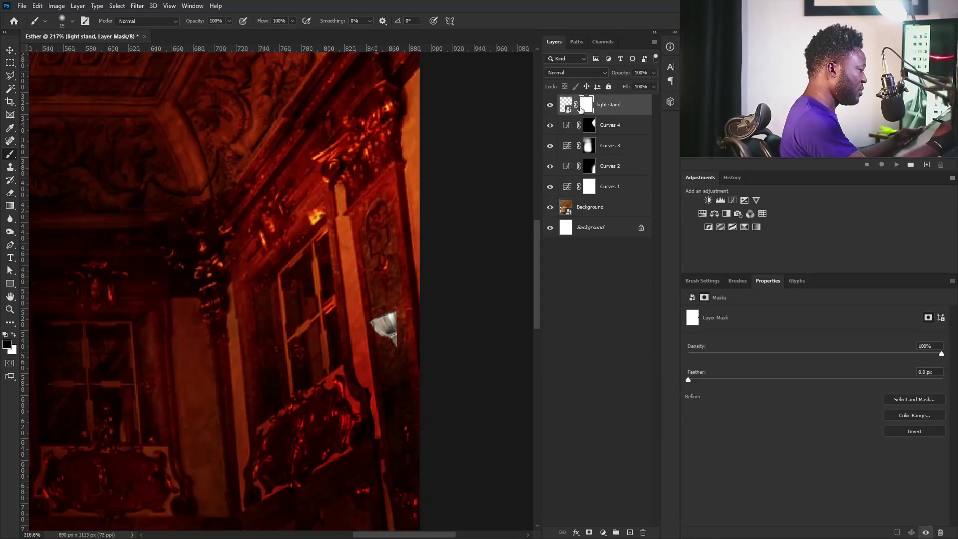
Clip a new Curves adjustment to the light stand and darken it by setting an RGB point at input 100, output 70.
left_click(567, 105)
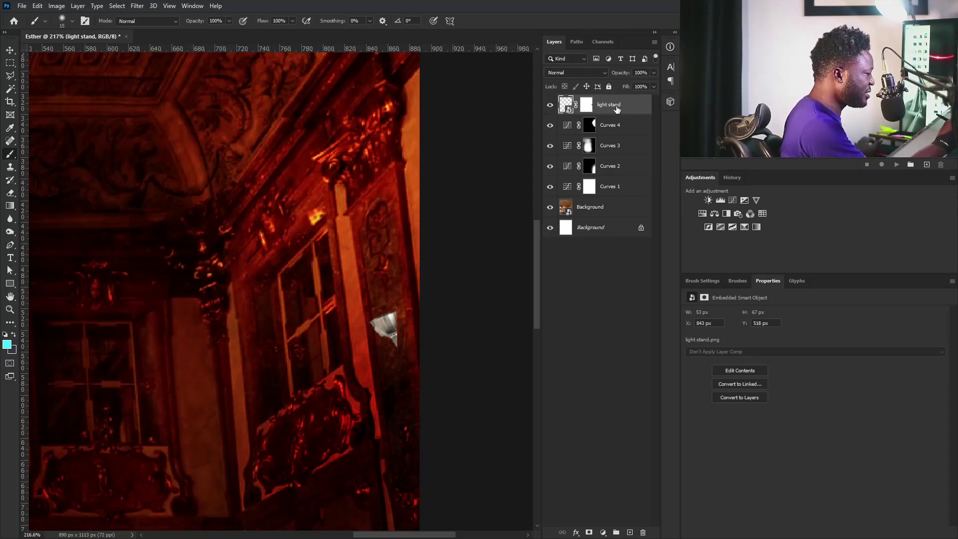
left_click(732, 200)
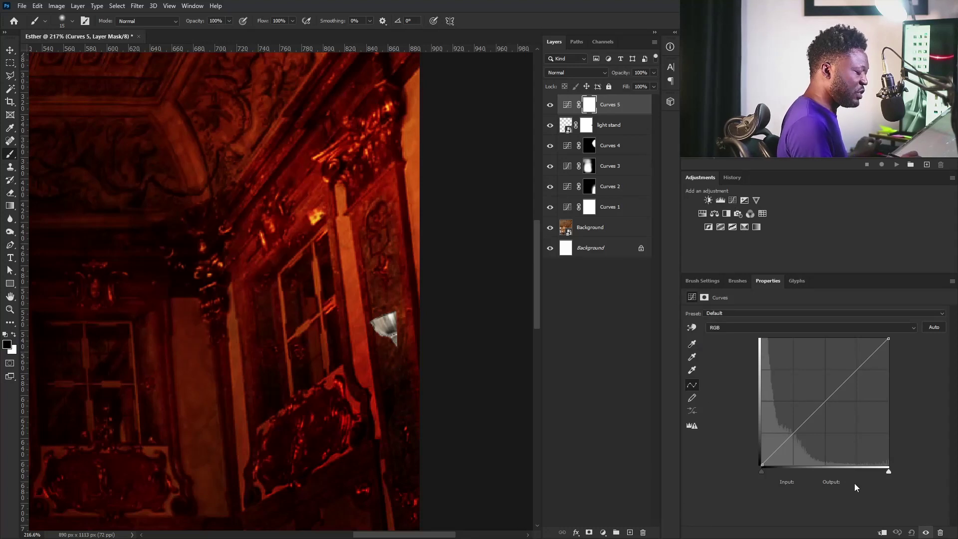
left_click(881, 533)
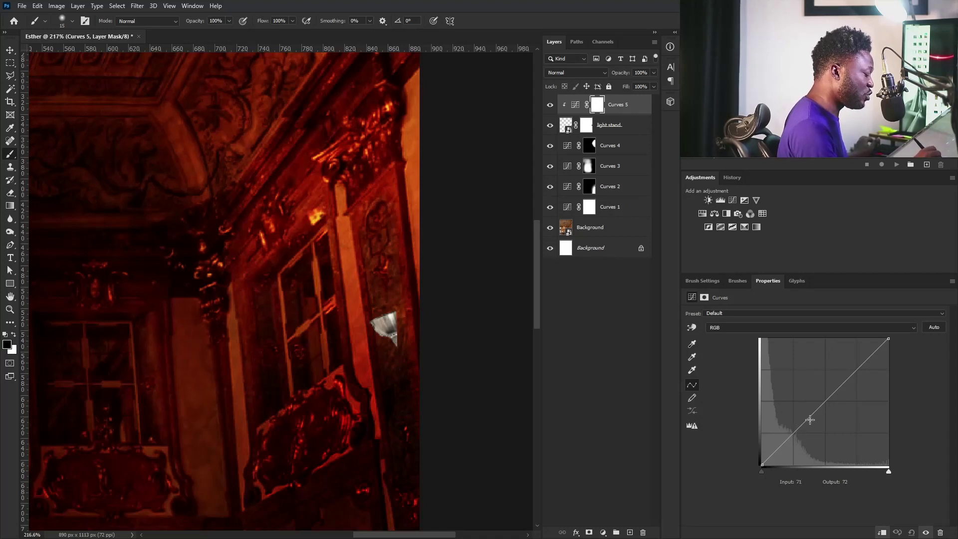
left_click_drag(807, 420, 811, 430)
Warm the light stand in Curves 5 by raising red at input 165 to output 201 and lowering blue at input 172 to output 152.
left_click(728, 328)
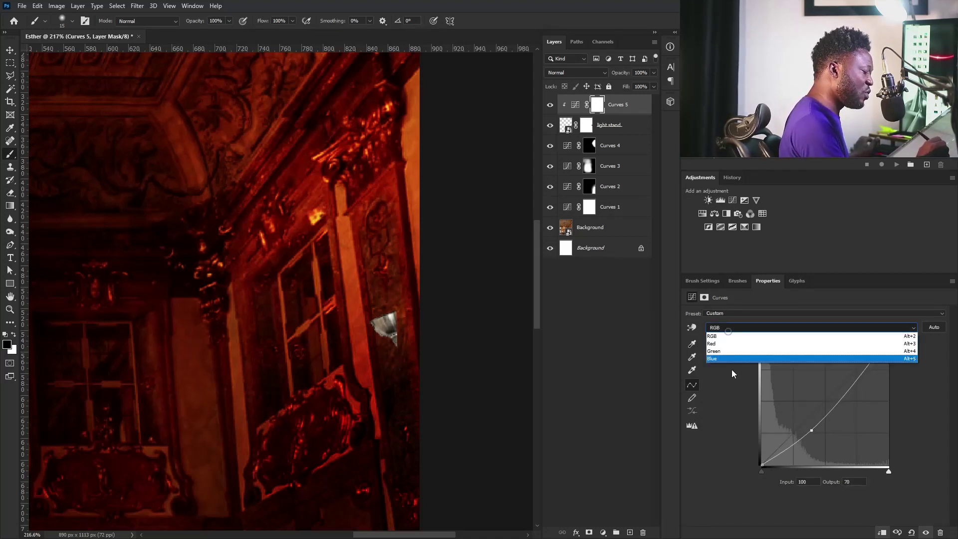
left_click(736, 344)
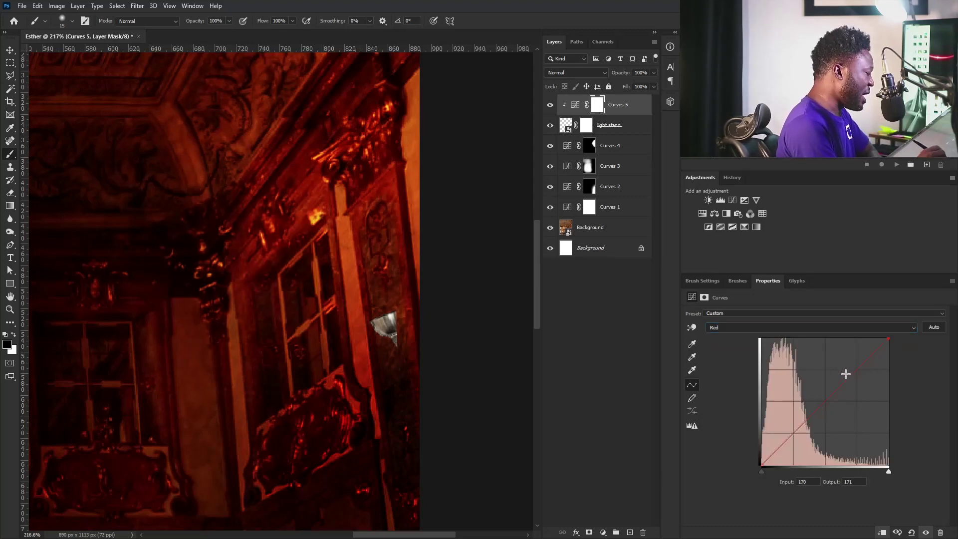
left_click_drag(845, 372, 844, 370)
left_click(755, 330)
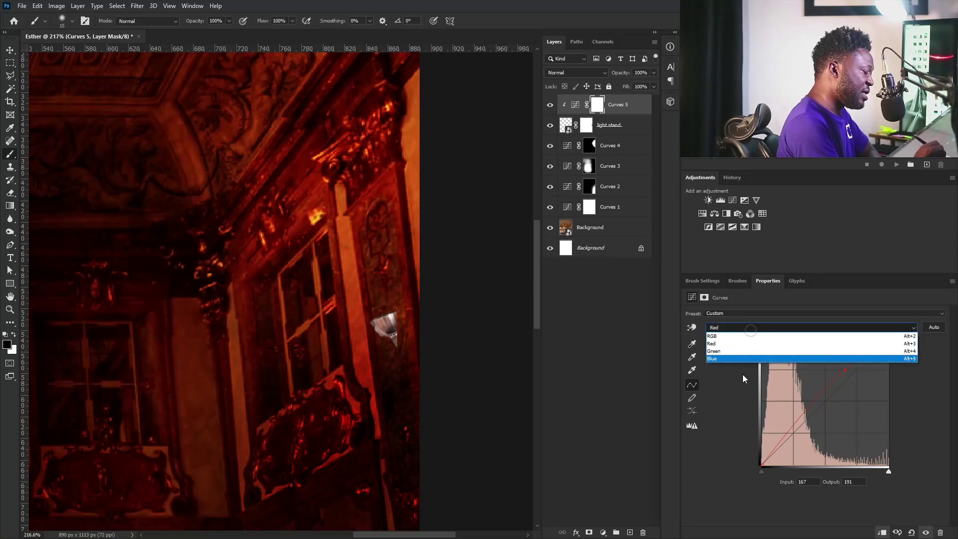
left_click(739, 359)
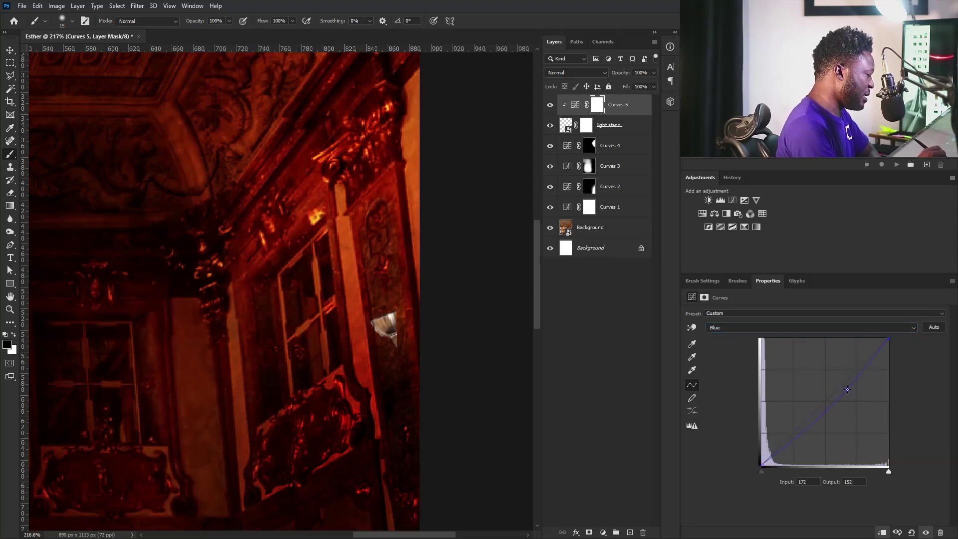
left_click(779, 328)
left_click(780, 343)
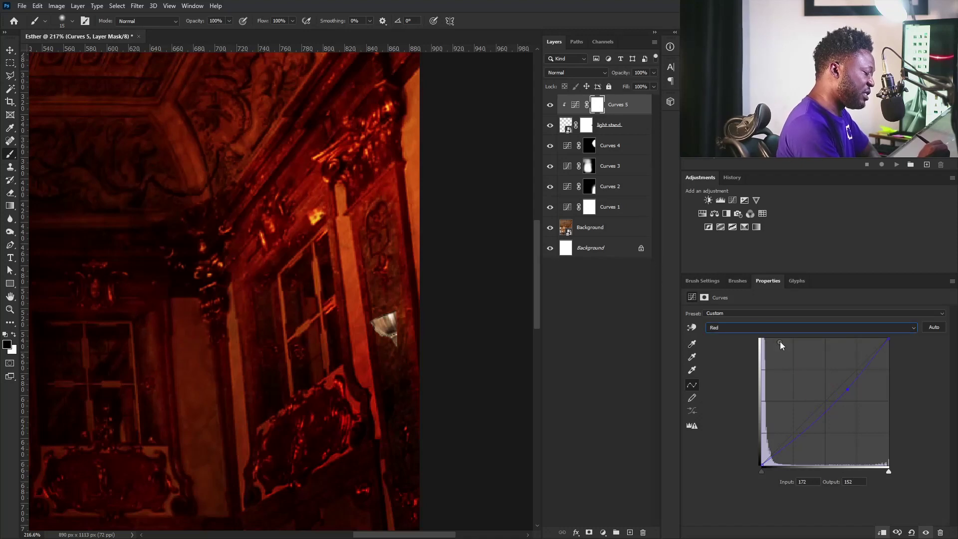
left_click_drag(845, 370, 844, 365)
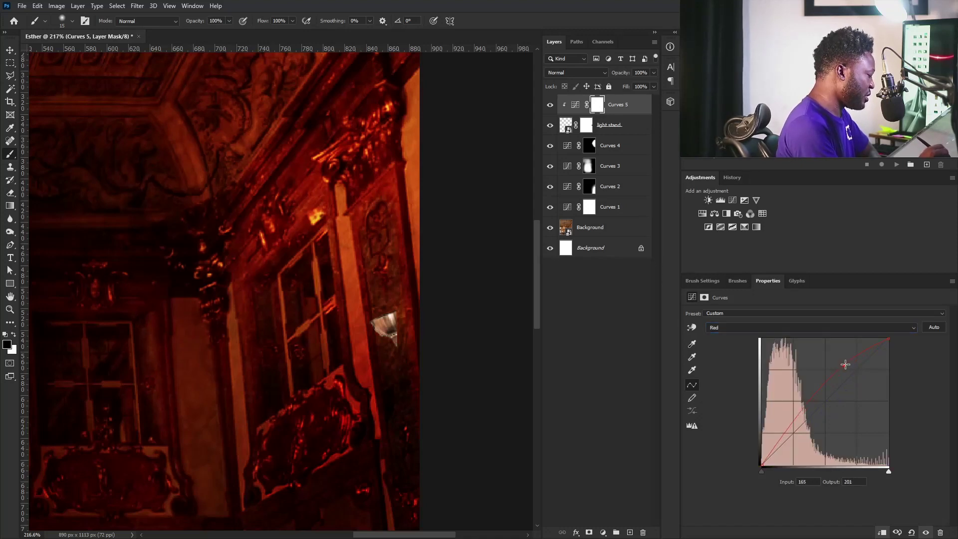
Add a Curves adjustment named dark, clipped to the light stand, and pull its RGB curve down to input 134, output 42.
left_click(576, 104)
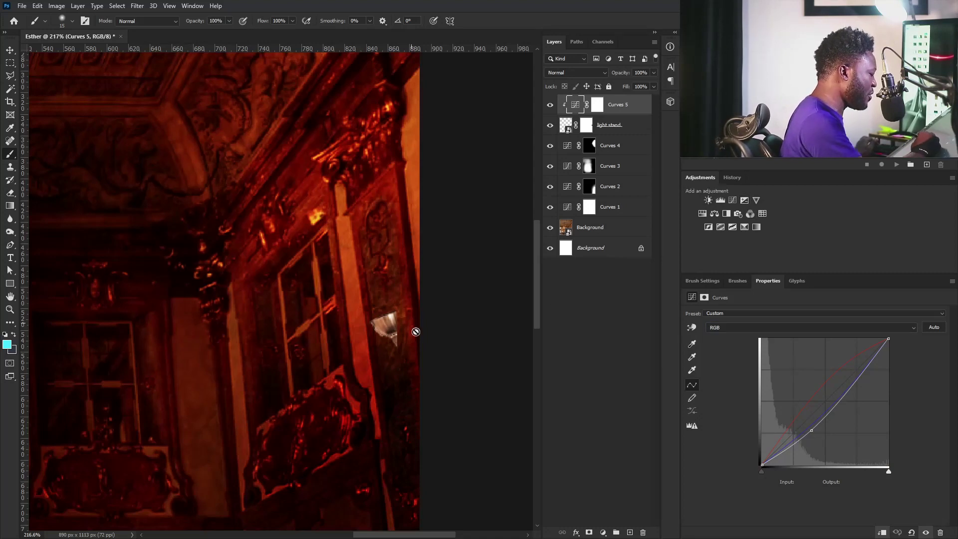
left_click(732, 200)
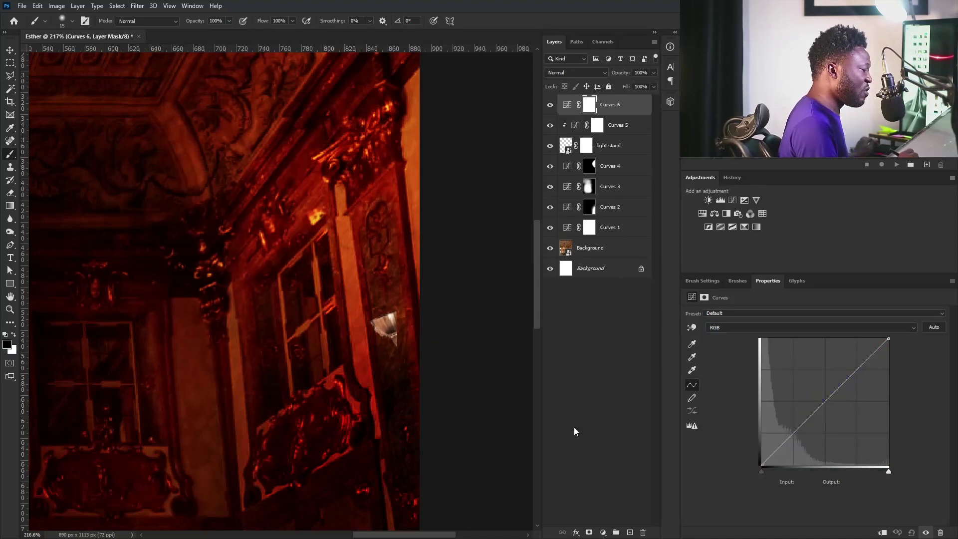
double_click(615, 105)
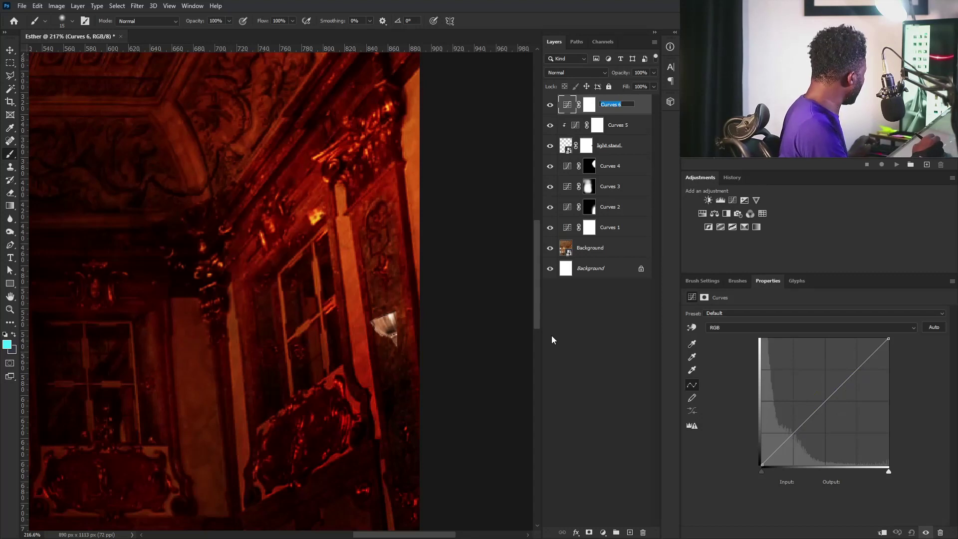
type("dark")
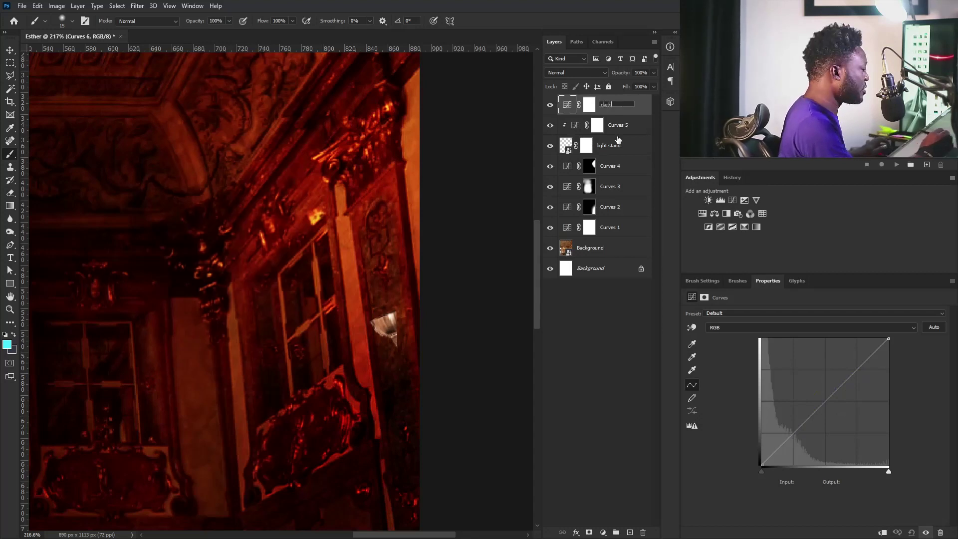
left_click(643, 106)
left_click(933, 150)
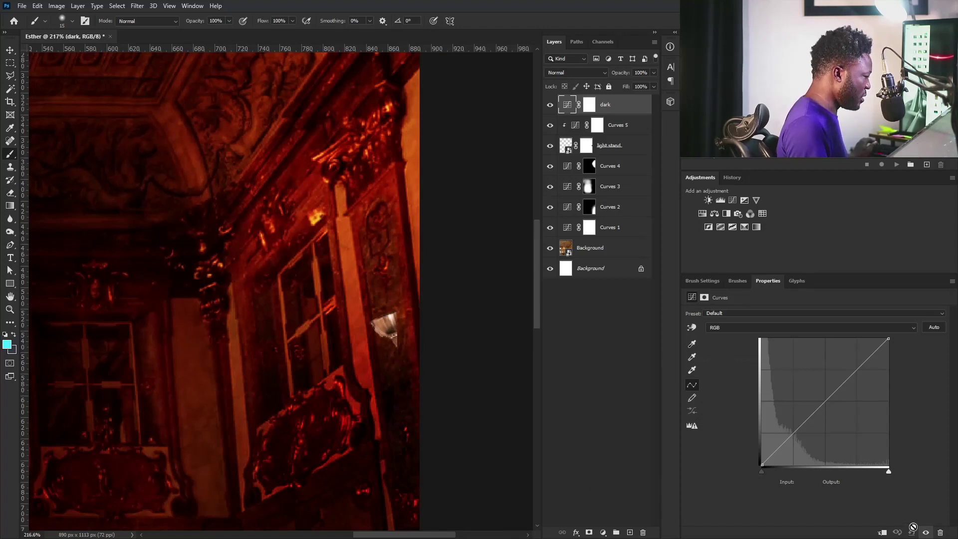
left_click(882, 533)
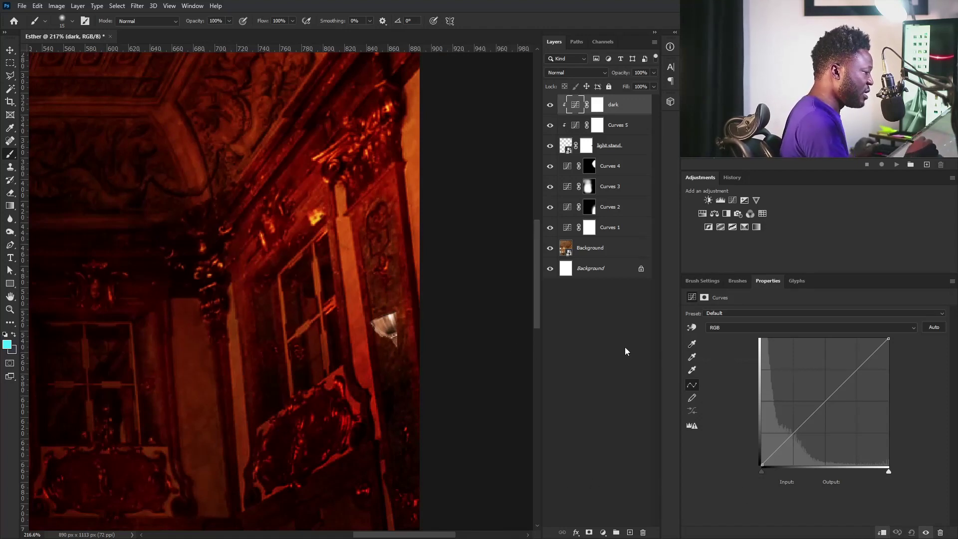
left_click_drag(822, 404, 828, 443)
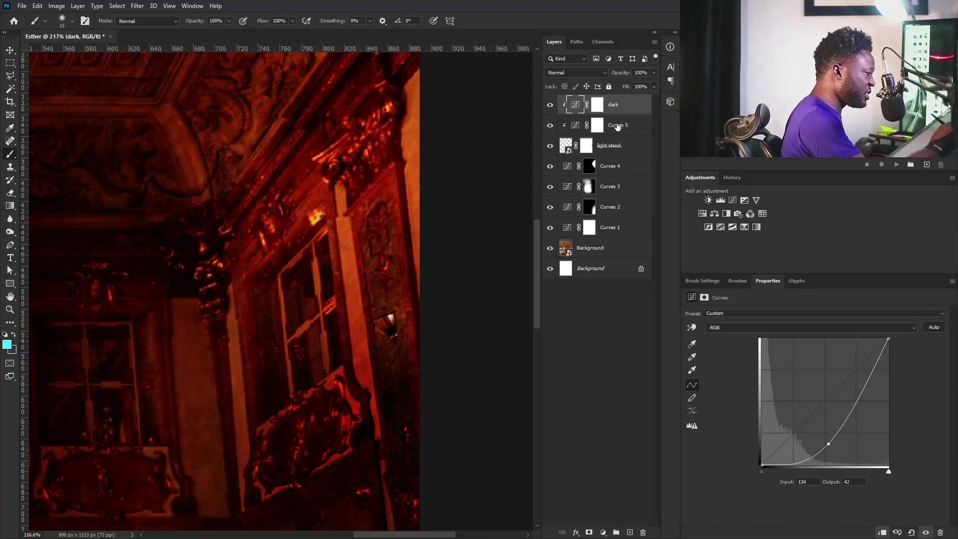
Restrict the dark layer with Blend If, splitting the Underlying Layer highlight limit to about 75 and 150.
left_click(645, 106)
double_click(645, 106)
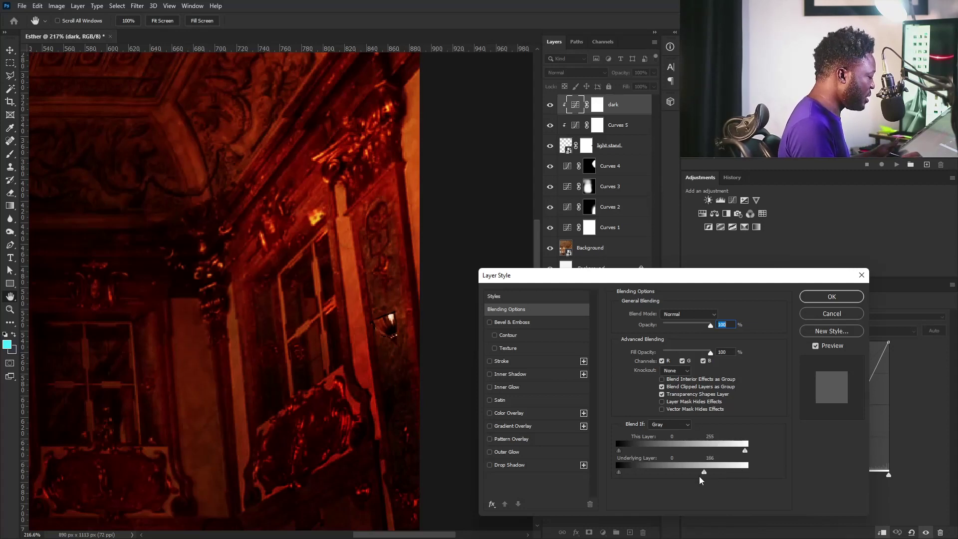
left_click_drag(700, 477, 676, 479)
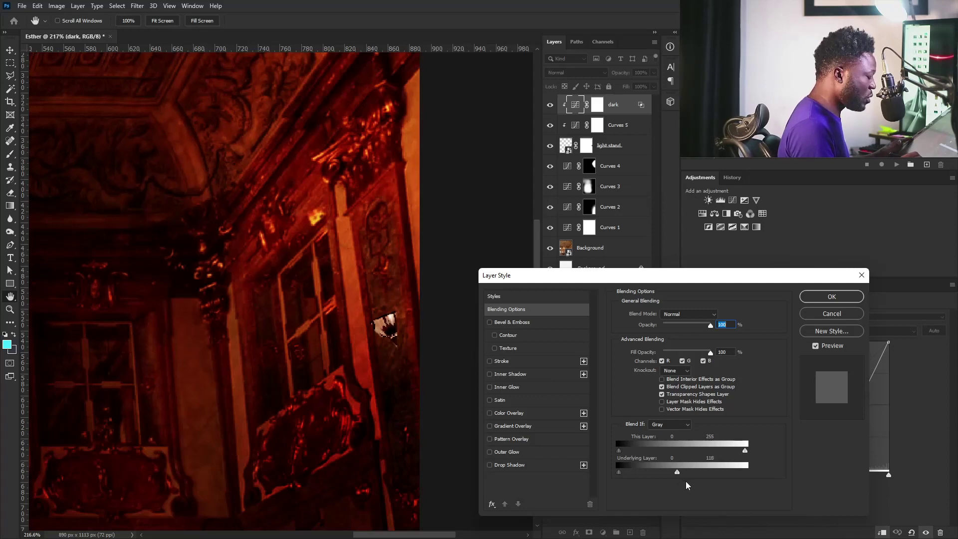
key("alt")
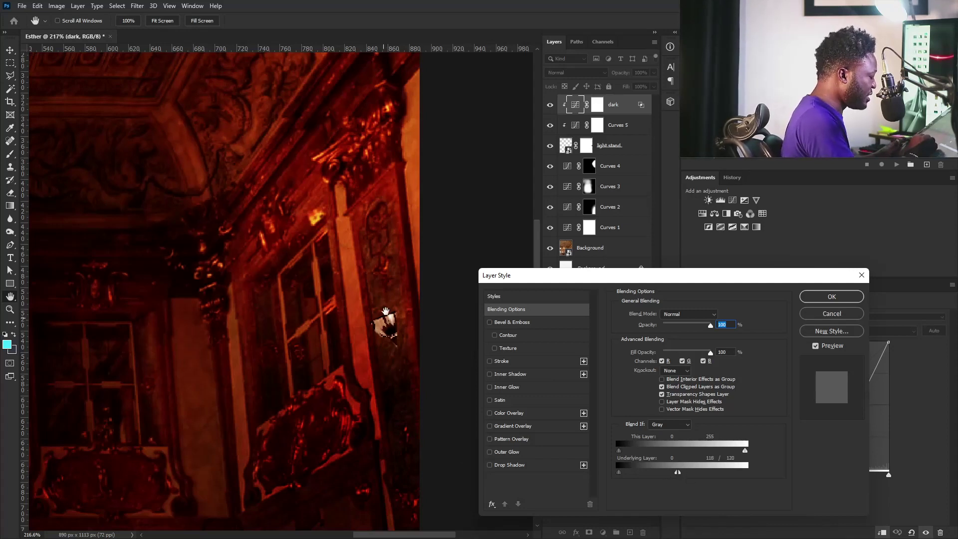
left_click_drag(677, 472, 699, 475)
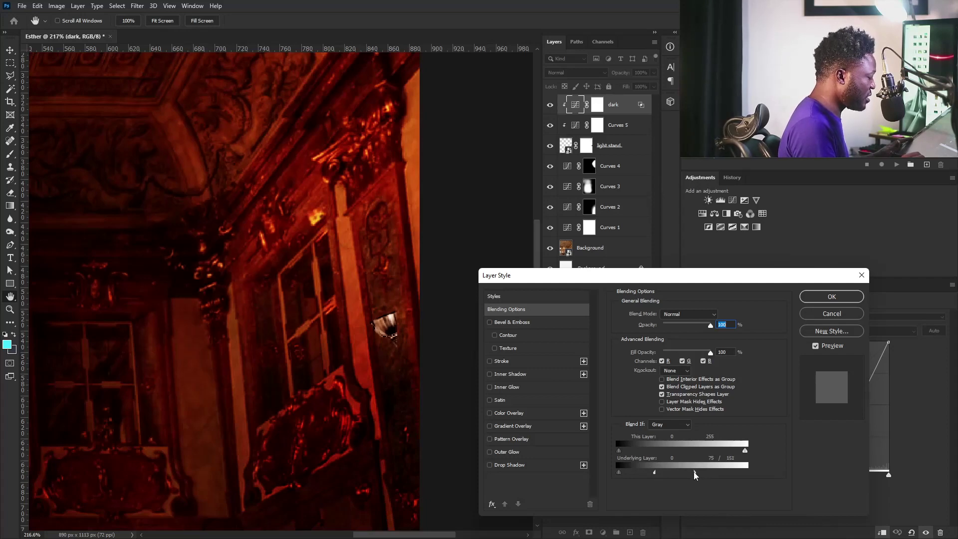
left_click(819, 299)
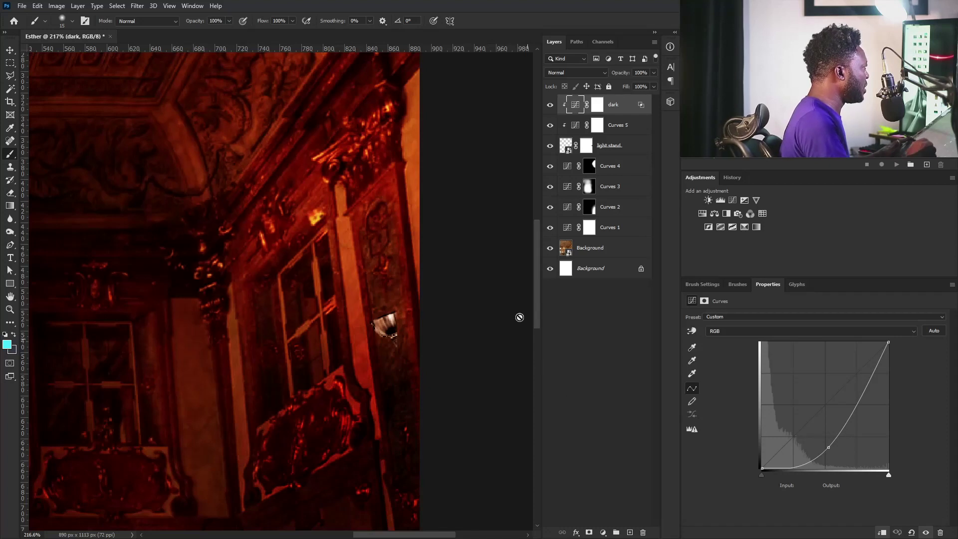
Add a new layer named light dodge above the dark layer and set its blend mode to Color Dodge.
left_click(618, 113)
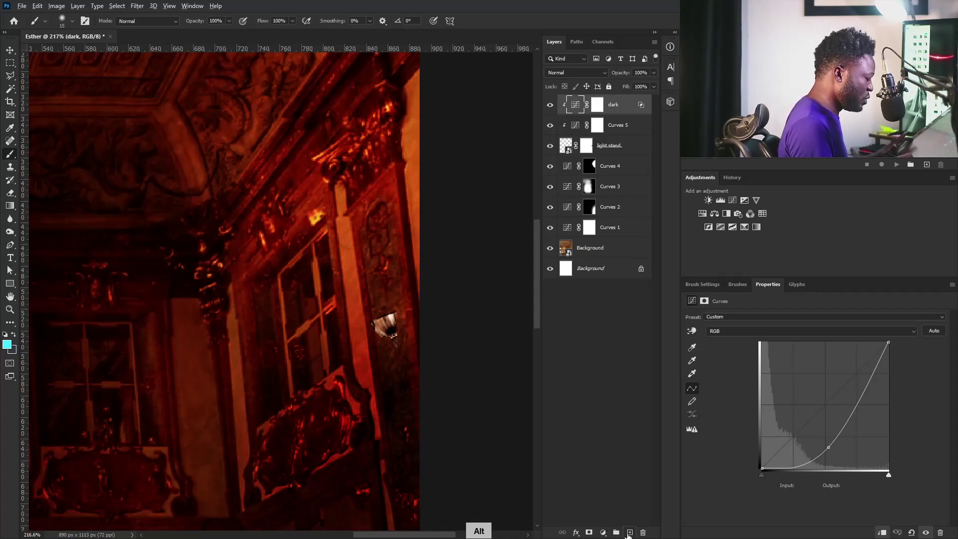
left_click(630, 532, "alt")
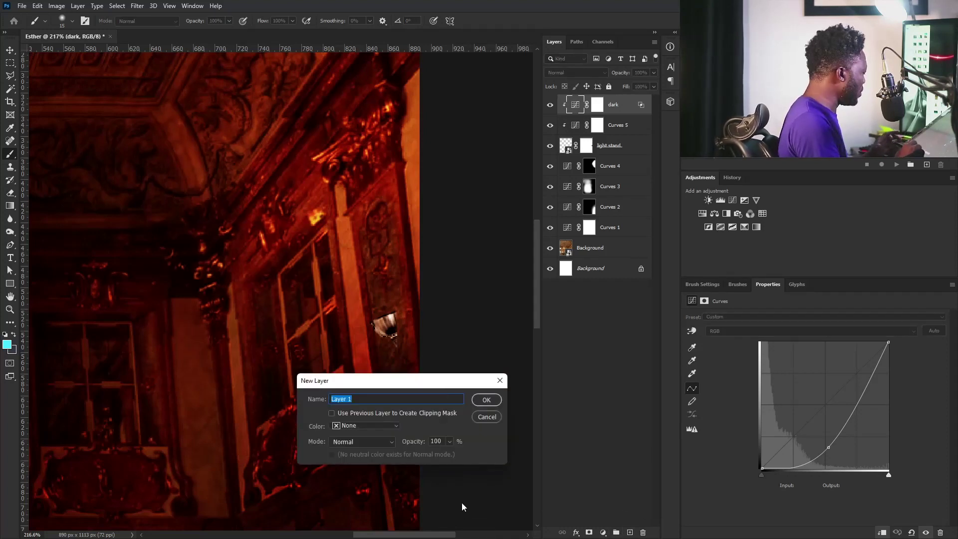
type("light dodge")
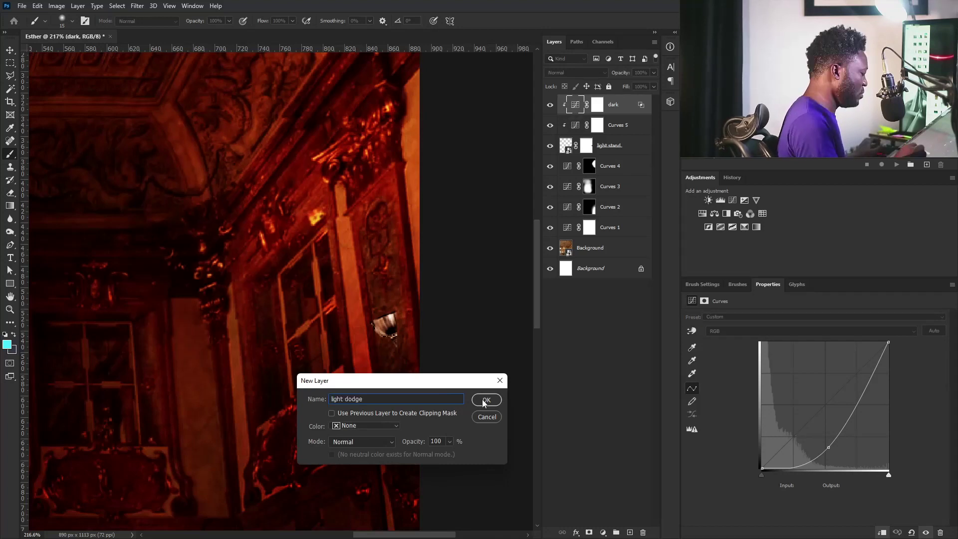
left_click(494, 400)
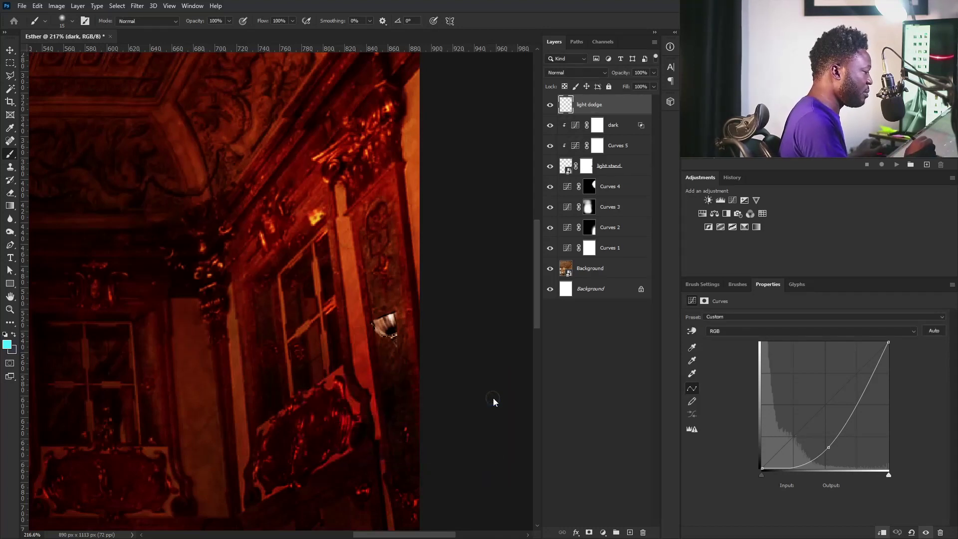
left_click(586, 71)
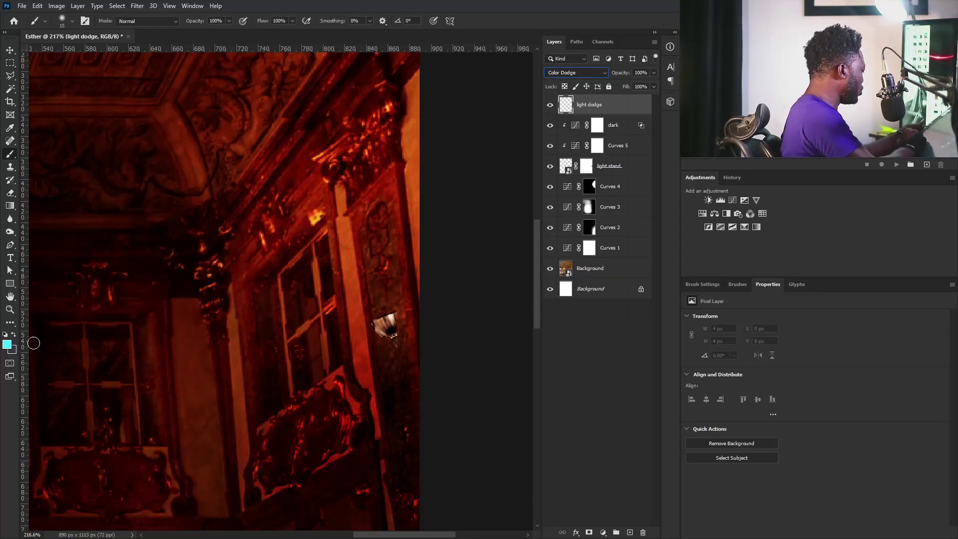
Set the foreground color to the orange ffa234 for painting the lamp's glow.
left_click(7, 344)
left_click_drag(569, 409, 573, 438)
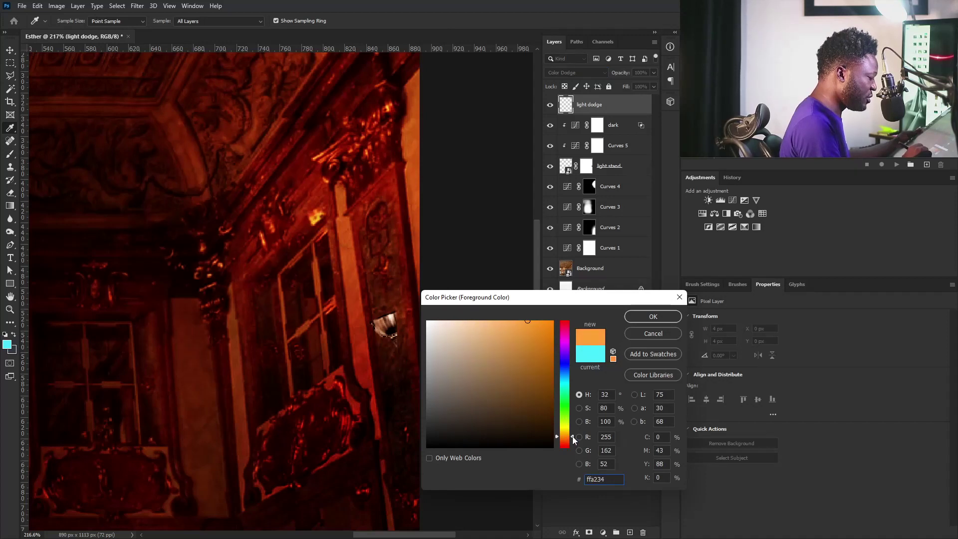
left_click(651, 318)
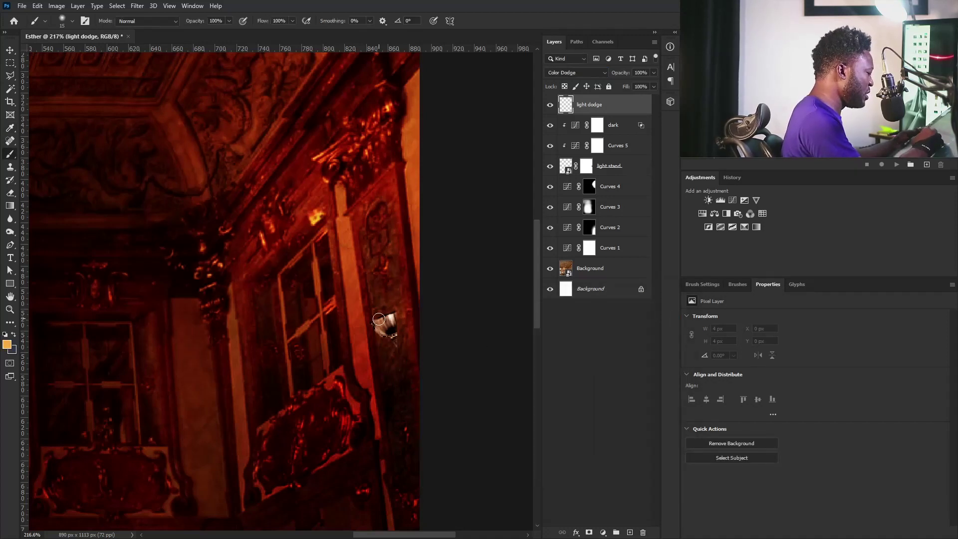
Paint an orange glow over the light stand's bowl on the light dodge layer, varying the brush size between strokes.
key("bracketright")
key("bracketright")
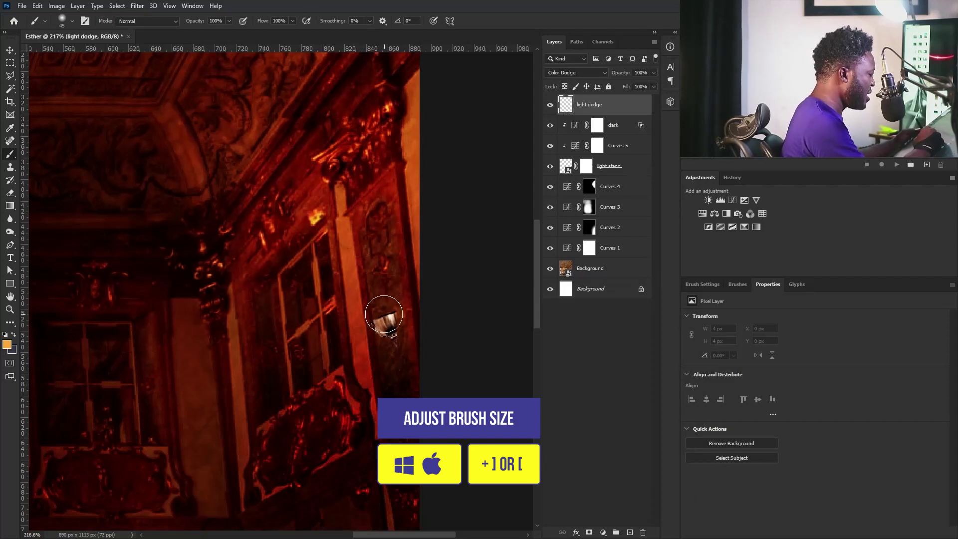
left_click(387, 320)
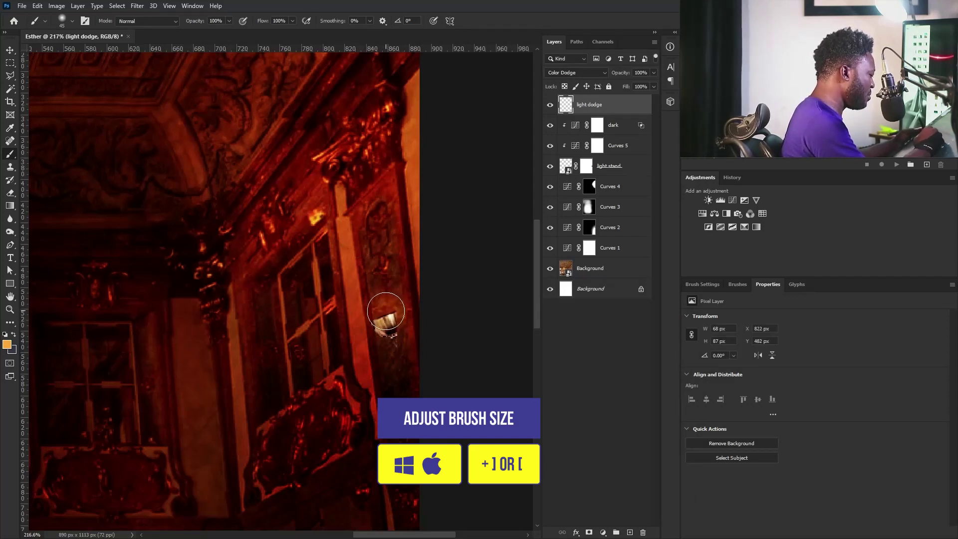
left_click_drag(386, 311, 384, 328)
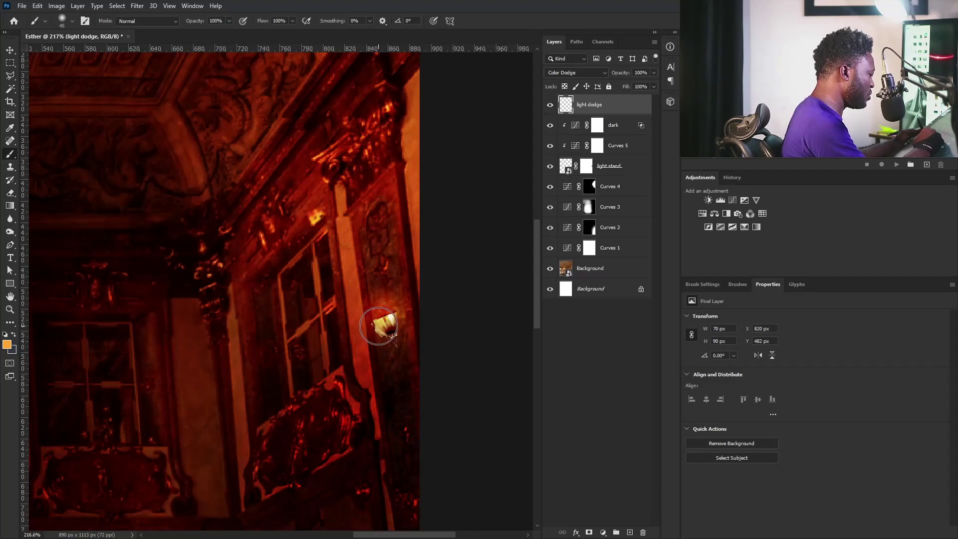
key("bracketleft")
key("bracketleft")
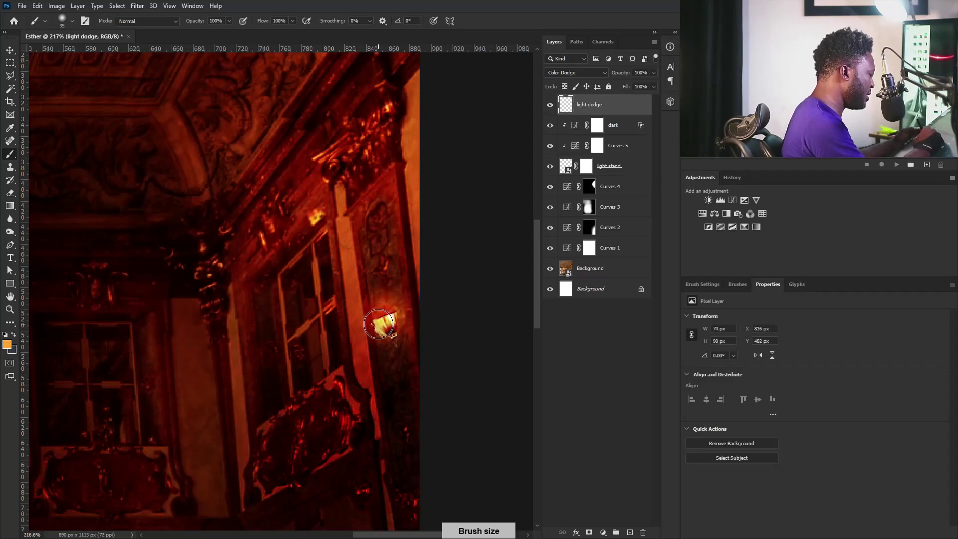
left_click_drag(379, 323, 378, 305)
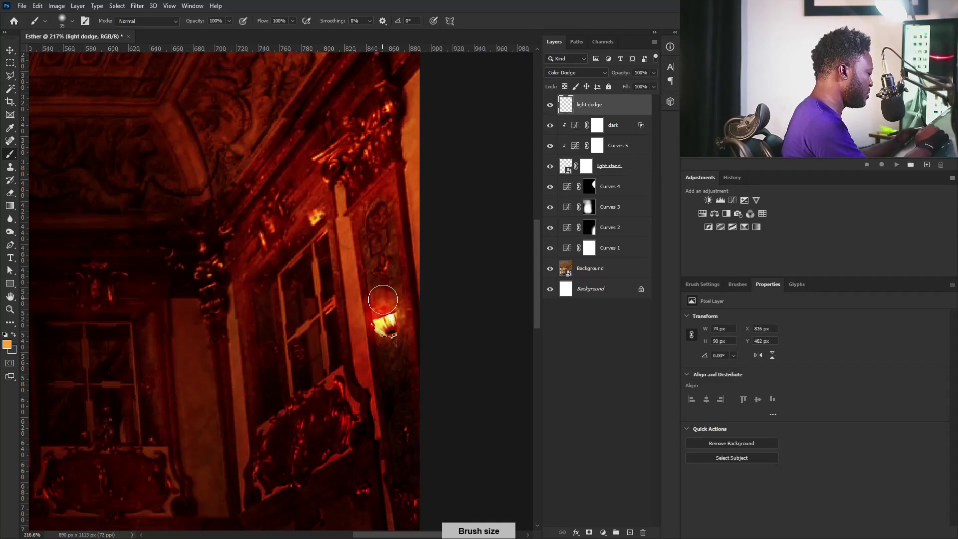
Spread the orange glow over the wall, pillar and cornice above the light stand with a brush up to 80 px, then reduce the brush.
key("bracketright")
key("bracketright")
key("bracketright")
key("bracketright")
left_click(383, 307)
mouse_move(382, 308)
left_mouse_down()
mouse_move(371, 266)
mouse_move(373, 312)
mouse_move(340, 247)
mouse_move(389, 292)
mouse_move(376, 303)
mouse_move(385, 332)
mouse_move(368, 283)
mouse_move(376, 317)
mouse_move(286, 203)
left_mouse_up()
key("bracketright")
key("bracketright")
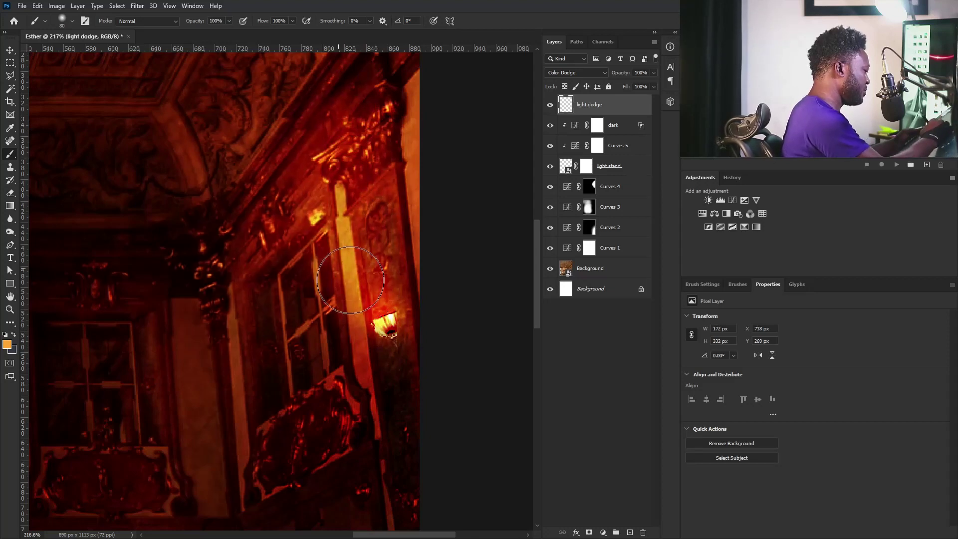
left_click_drag(386, 309, 373, 209)
key("bracketleft")
key("bracketleft")
key("bracketleft")
key("bracketleft")
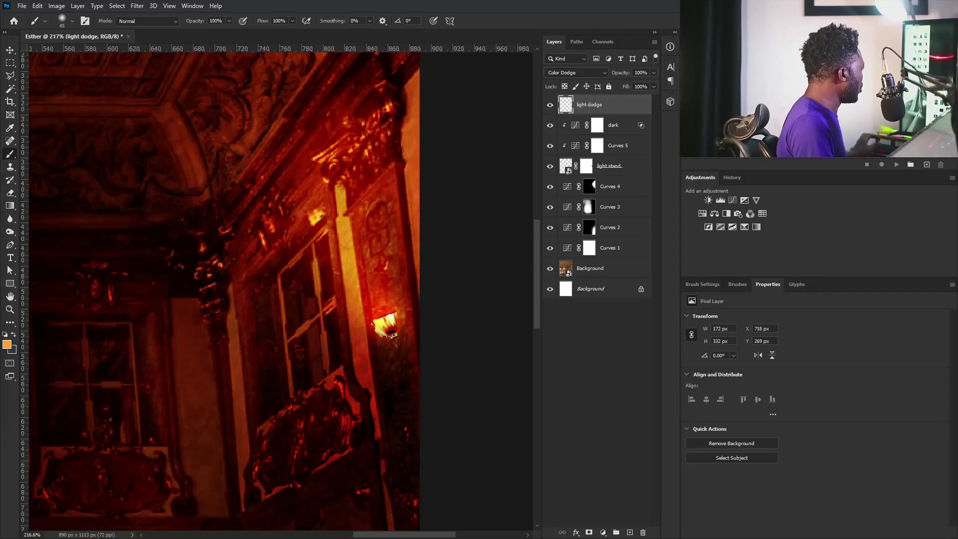
Set the fire sparks layer's blend mode to Screen, scale it and position it beside the light stand.
left_click_drag(373, 246, 373, 246)
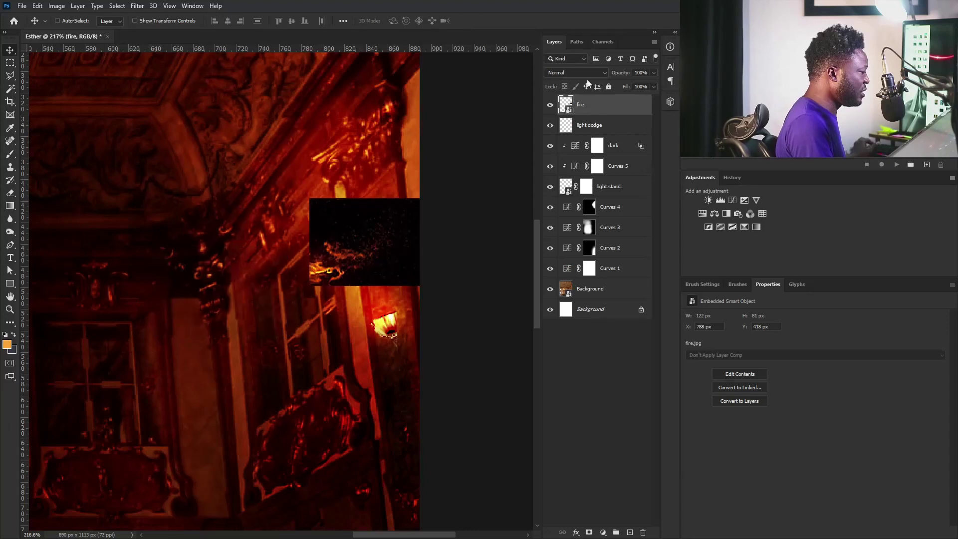
left_click(553, 73)
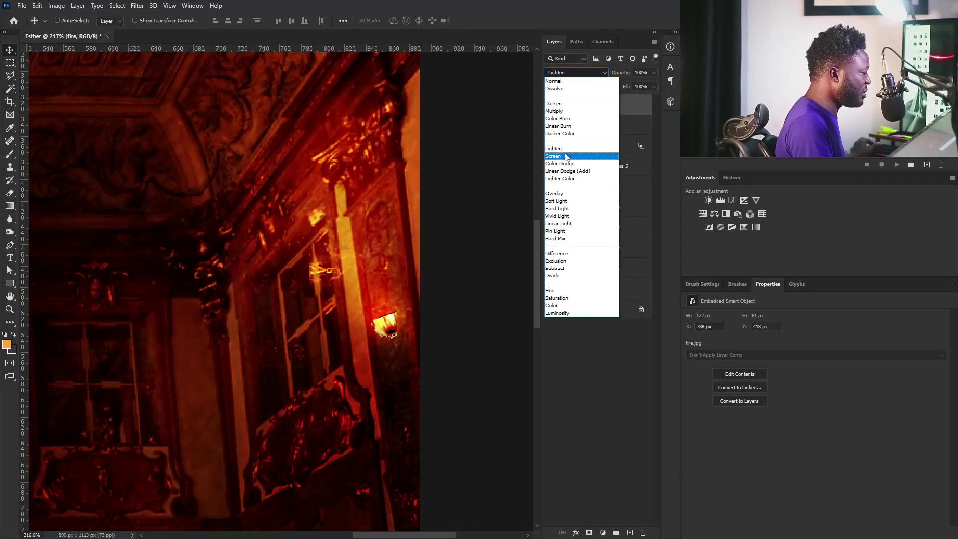
left_click(564, 156)
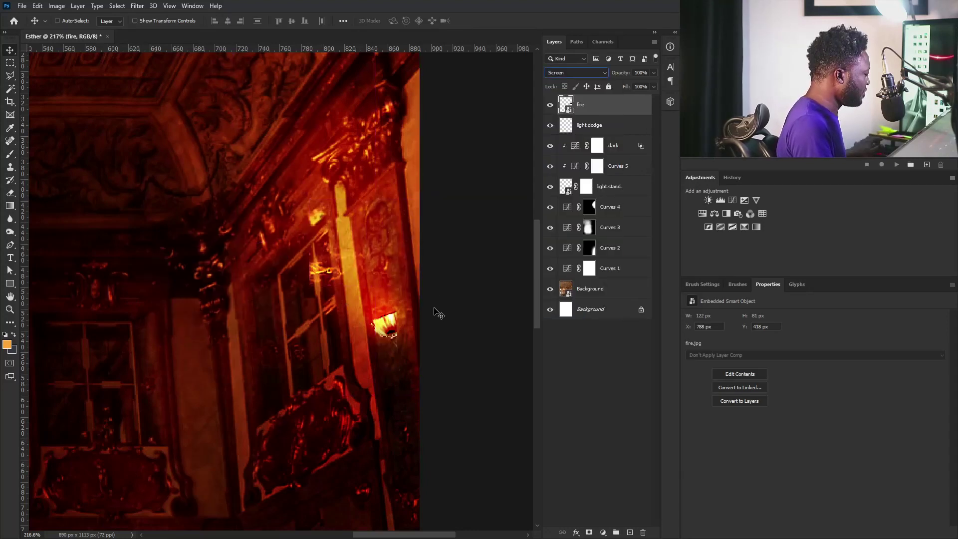
key("ctrl+t")
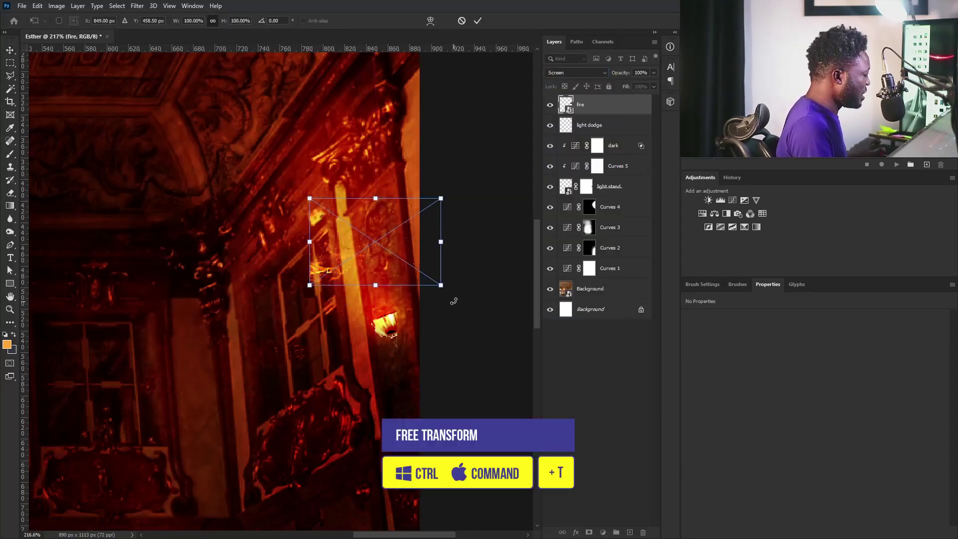
left_click_drag(454, 301, 379, 222)
left_click_drag(394, 268, 346, 299)
key("Return")
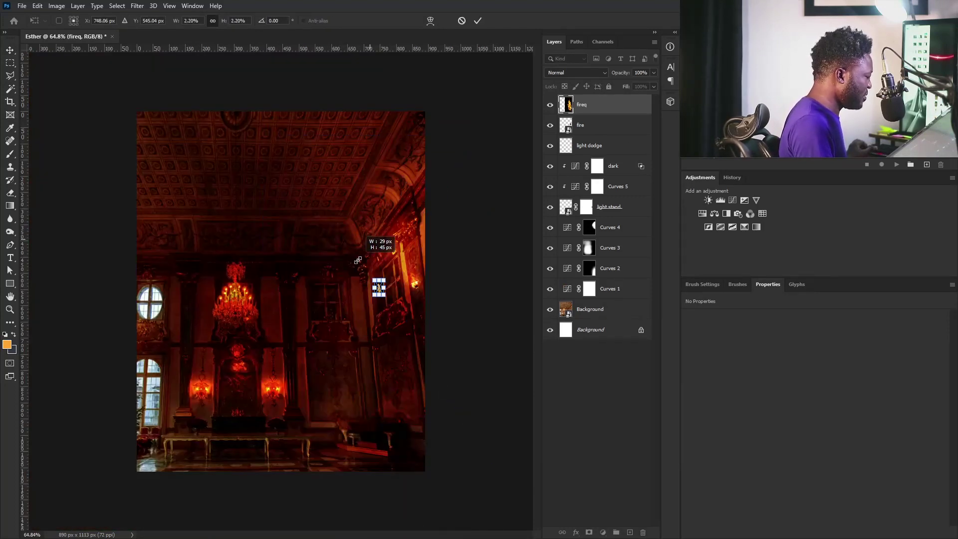
Scale the fireq flame image to about 7.33%, set its blend mode to Screen and move it near the light stand.
scroll(430, 375, "up", 5)
left_click_drag(430, 375, 320, 303)
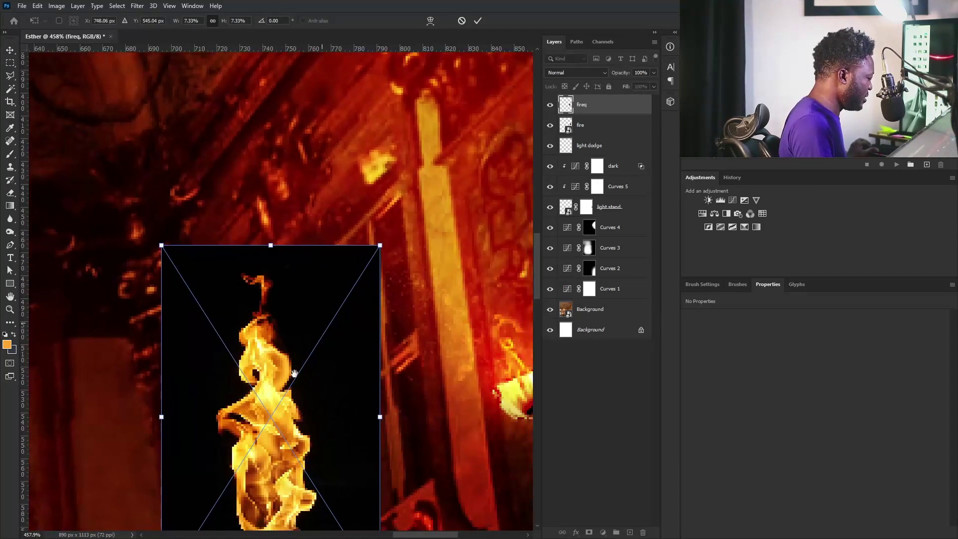
left_click_drag(287, 379, 369, 270)
left_click(587, 73)
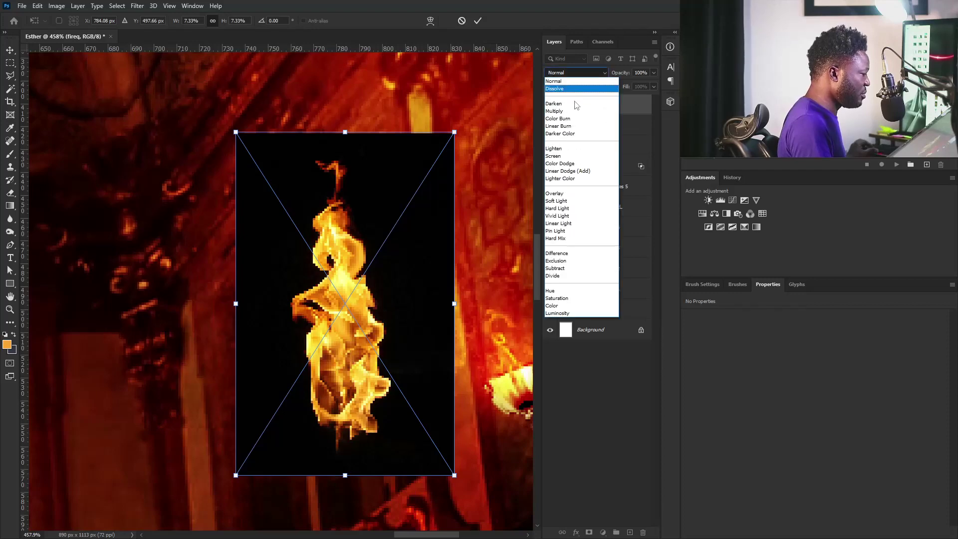
left_click(553, 156)
mouse_move(333, 297)
left_mouse_down()
mouse_move(231, 298)
mouse_move(327, 282)
left_mouse_up()
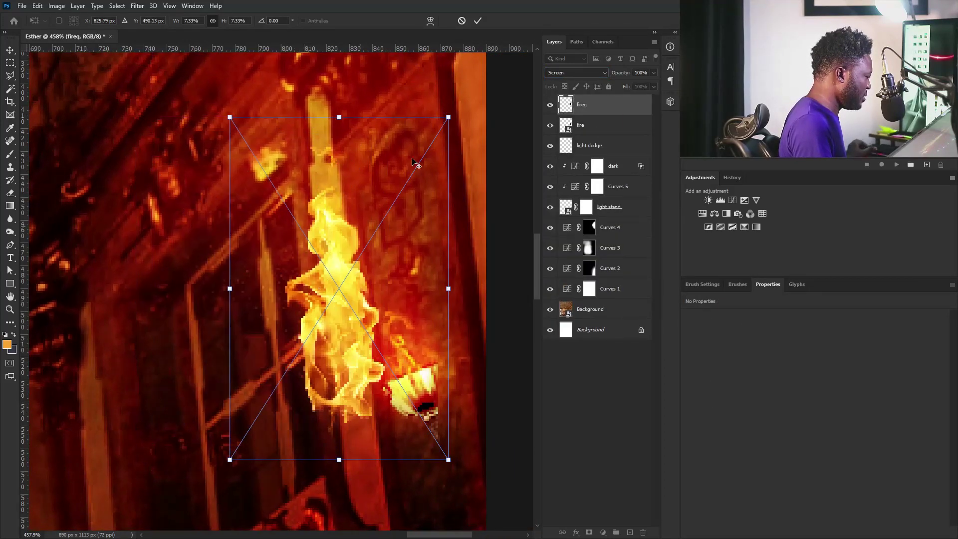
Shrink the fireq flame to 3.35% height, widen it to about 4.80%, and seat it on the light stand's bowl.
left_click_drag(449, 117, 387, 210)
left_click_drag(358, 258, 418, 301)
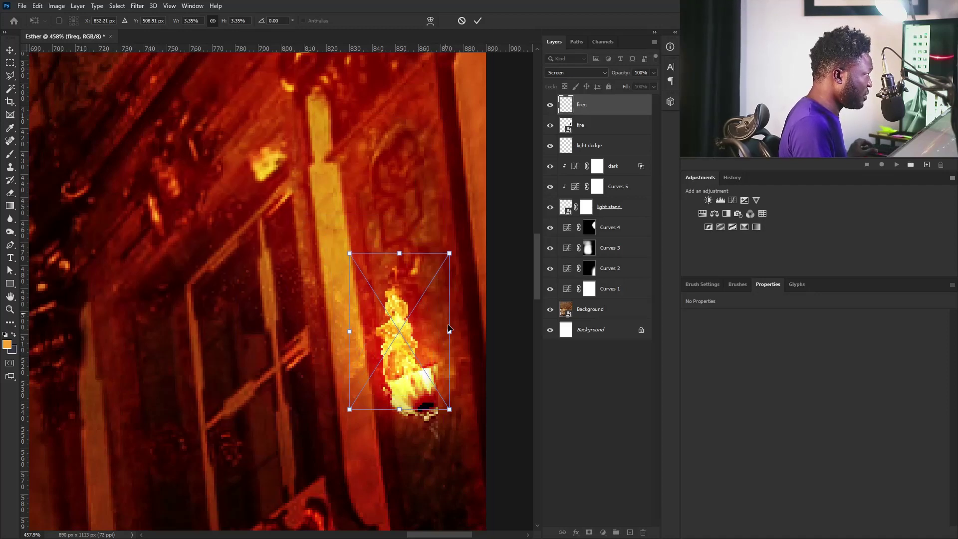
left_click_drag(449, 332, 440, 351)
key("Return")
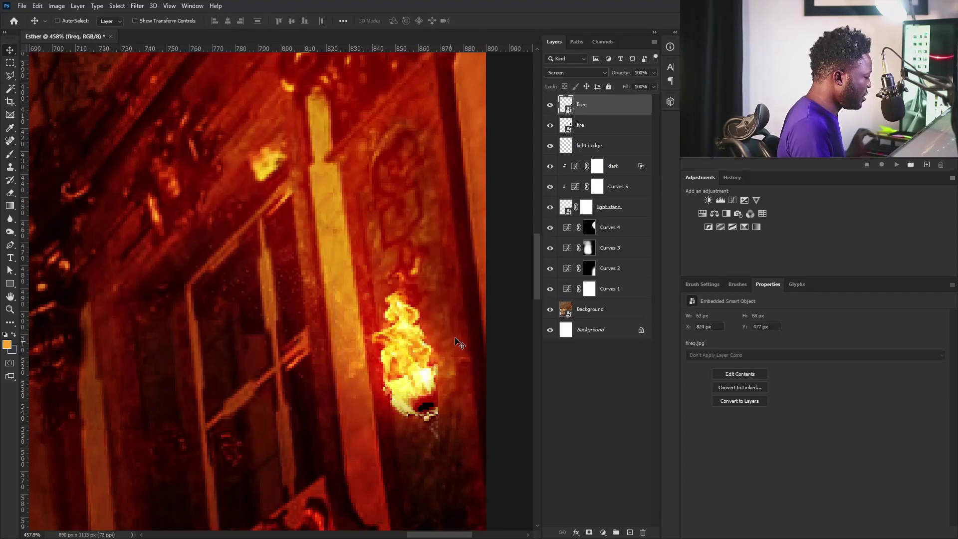
left_click_drag(463, 291, 430, 346)
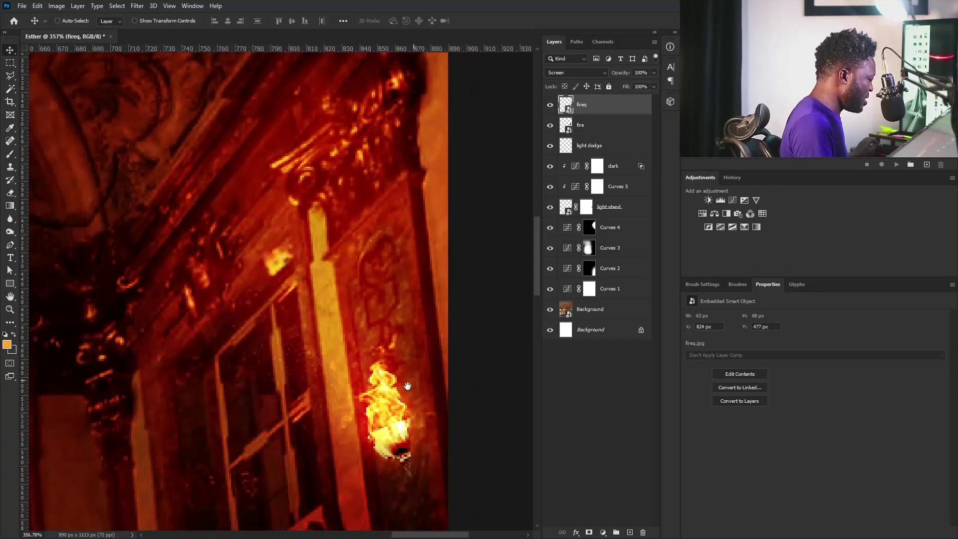
left_click_drag(396, 423, 400, 412)
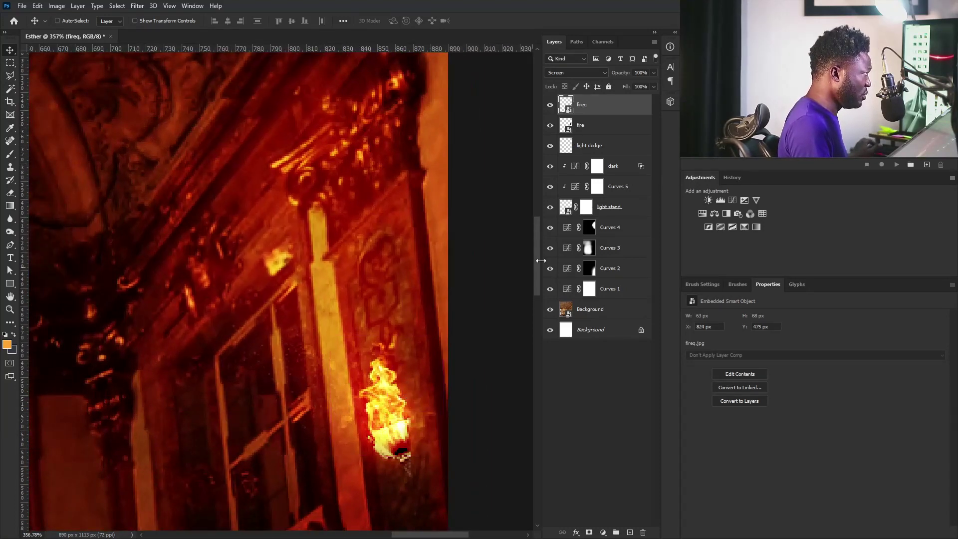
Duplicate the fireq layer, reduce the copy to about 50 × 55 px and place it over the upper part of the flame.
key("ctrl+j")
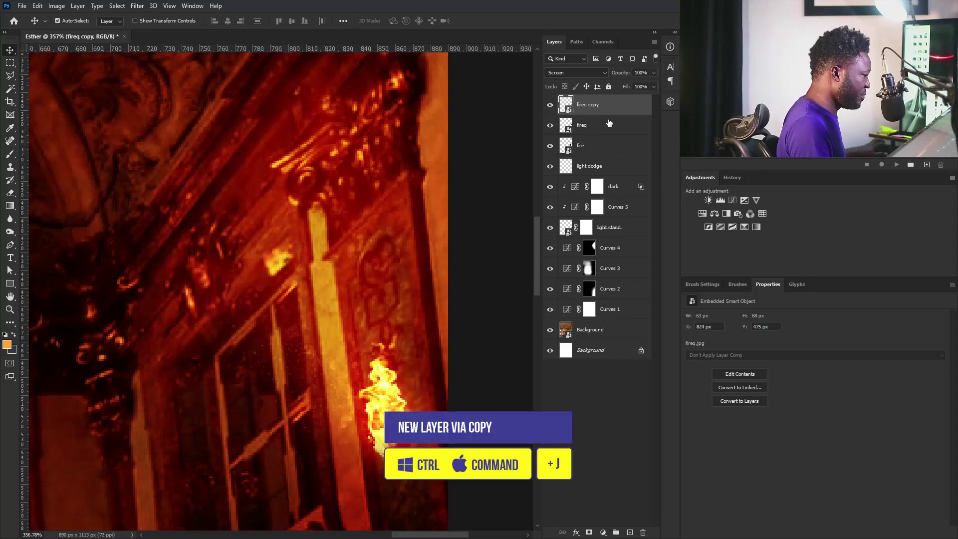
left_click_drag(403, 406, 408, 375)
key("ctrl+t")
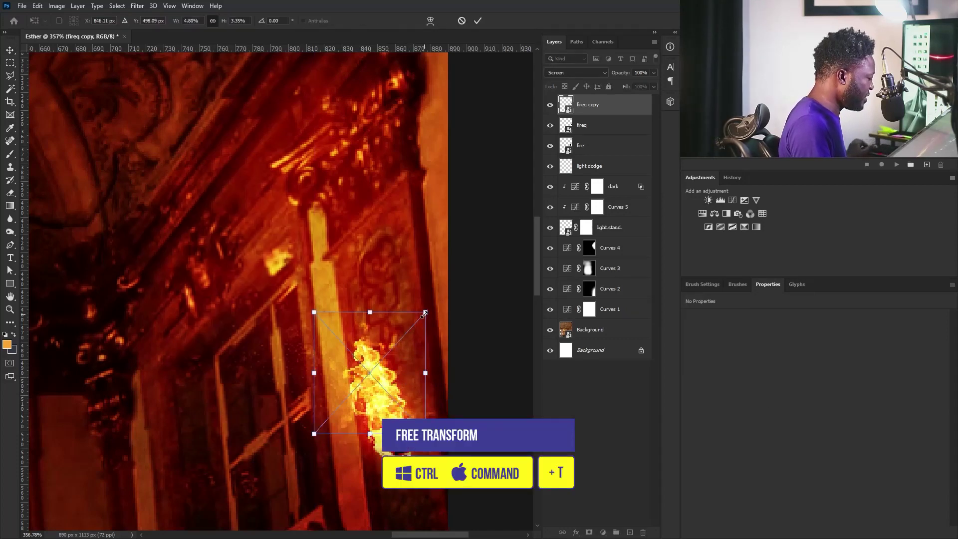
left_click_drag(424, 314, 410, 330)
left_click_drag(394, 371, 386, 361)
key("Return")
Enlarge the flame, fire, light dodge and light stand layers together to about 127% and move them higher on the right-hand wall.
key("ctrl+0")
left_click_drag(453, 262, 482, 286)
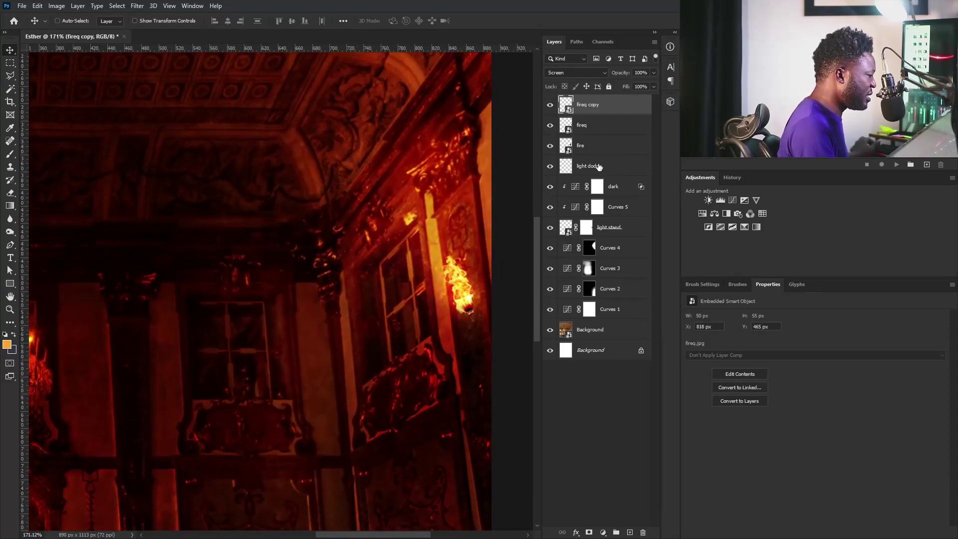
left_click(598, 166, "shift")
left_click(615, 228, "ctrl")
left_click_drag(460, 255, 452, 252)
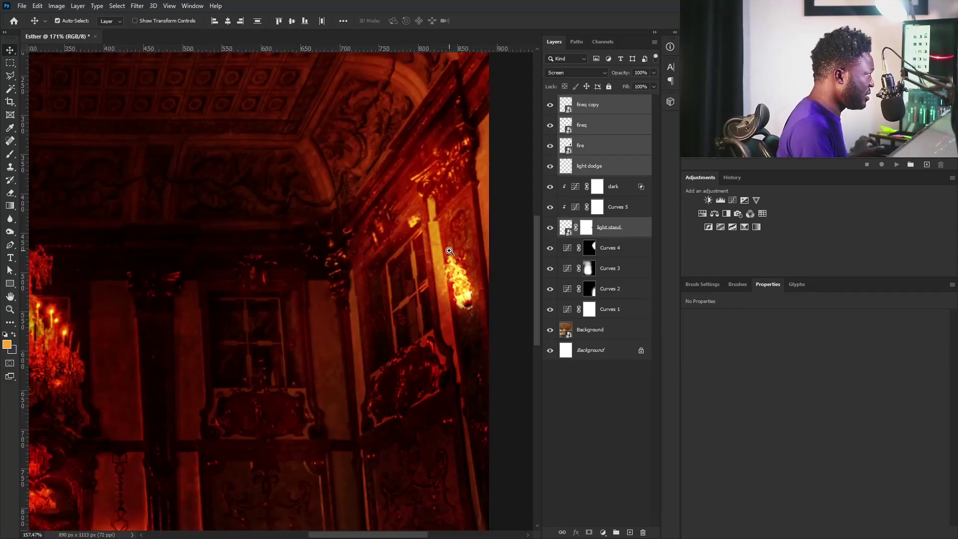
key("ctrl+t")
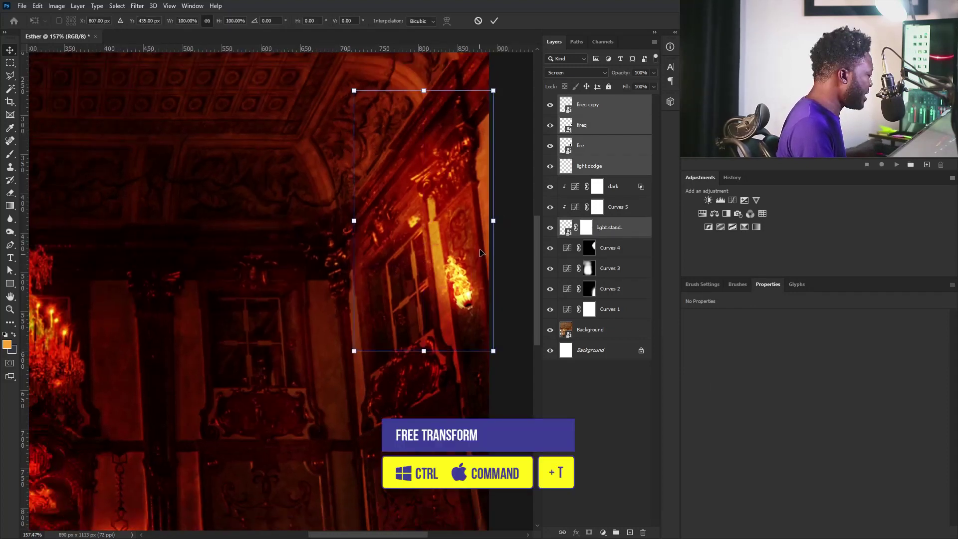
left_click_drag(494, 94, 509, 68)
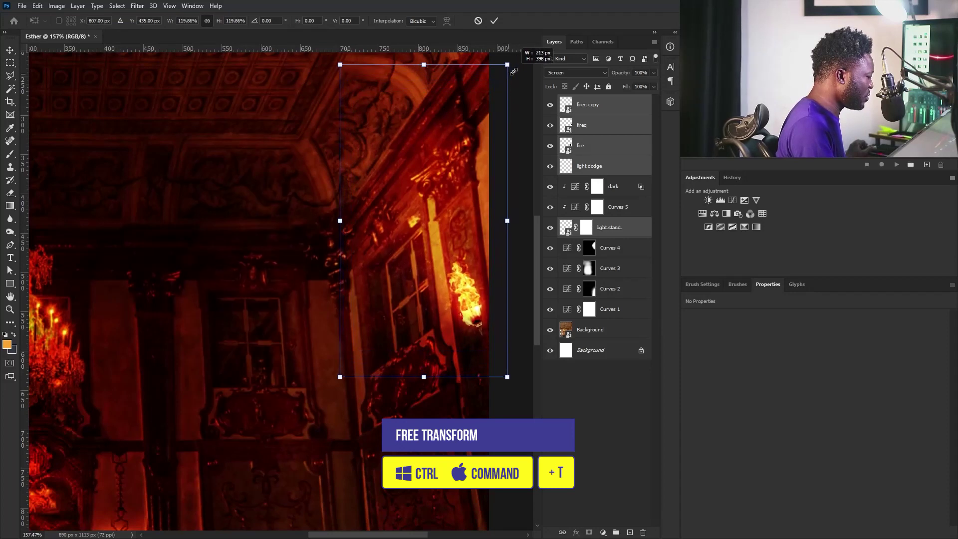
left_click_drag(486, 297, 477, 260)
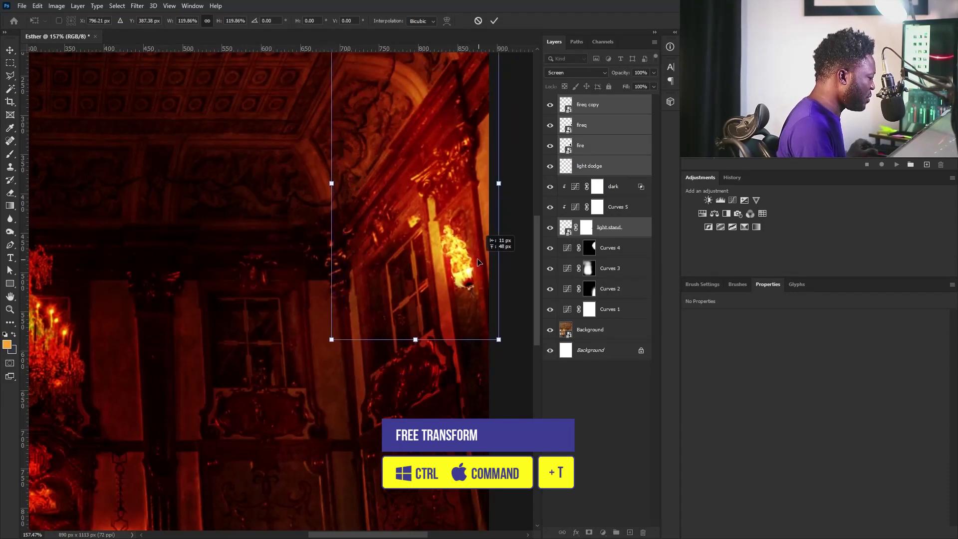
left_click_drag(330, 341, 325, 350)
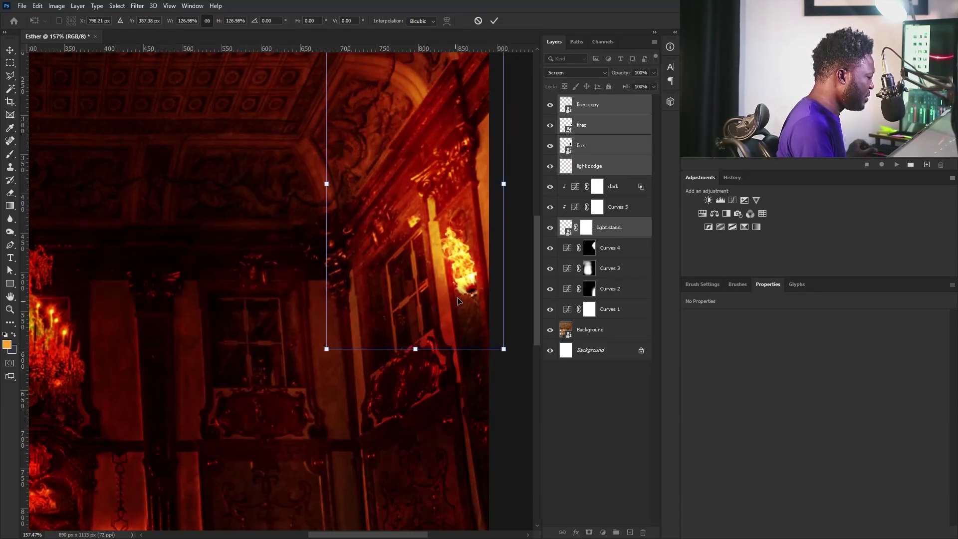
left_click_drag(458, 301, 453, 294)
key("Return")
Scale the Entrance image to about 67.81% and move it up about 78 px so the arch frames the ballroom.
key("ctrl+0")
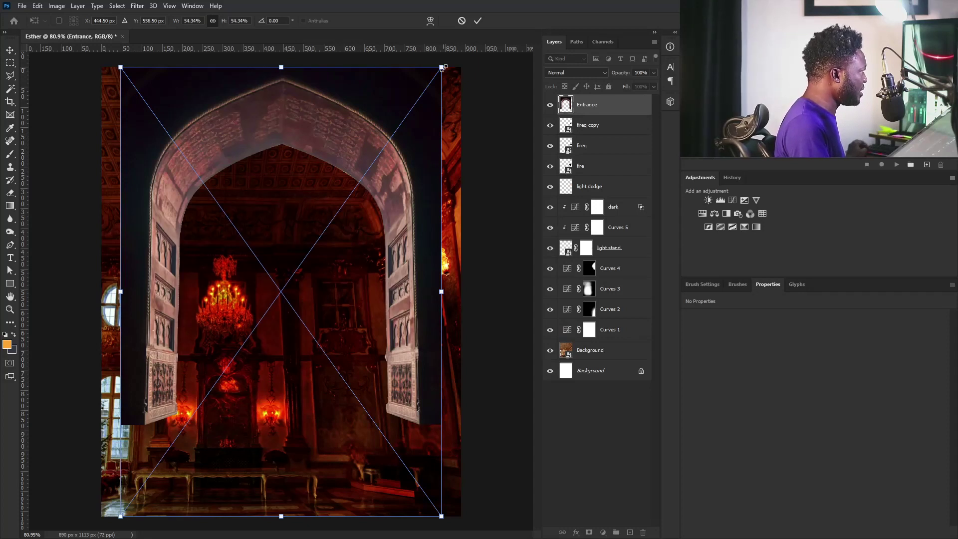
left_click_drag(441, 66, 517, 36)
left_click_drag(449, 151, 445, 122)
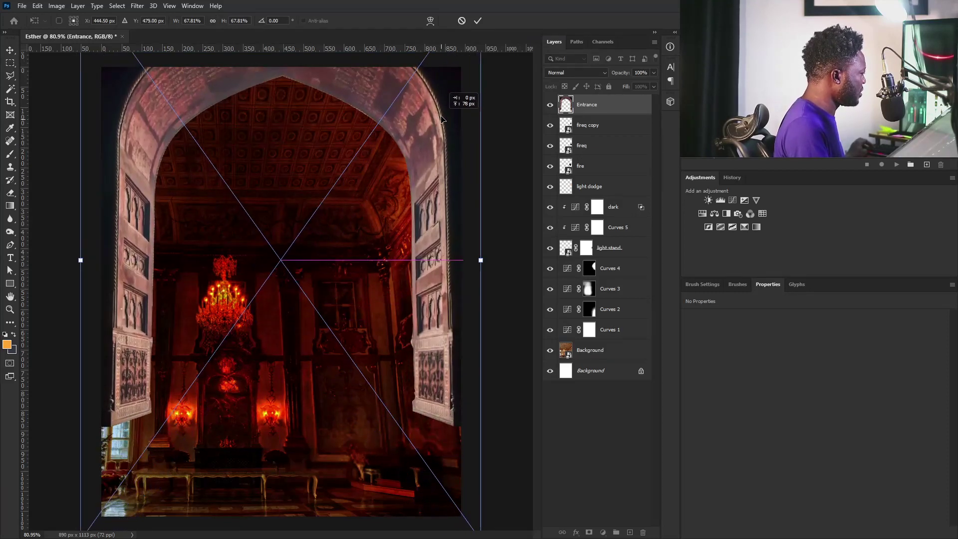
key("Return")
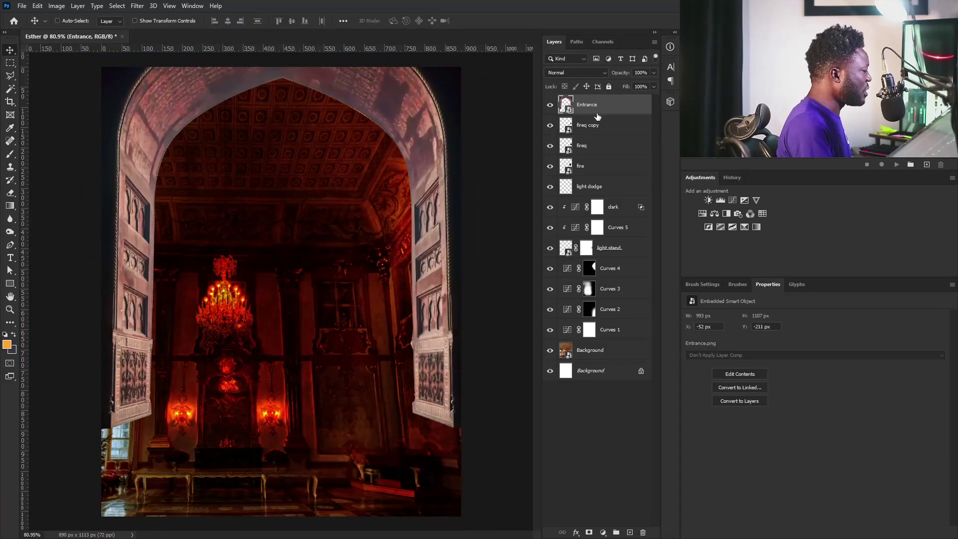
Add a Gradient Map clipped to the Entrance layer and choose the black-to-teal preset for it.
left_click(757, 227)
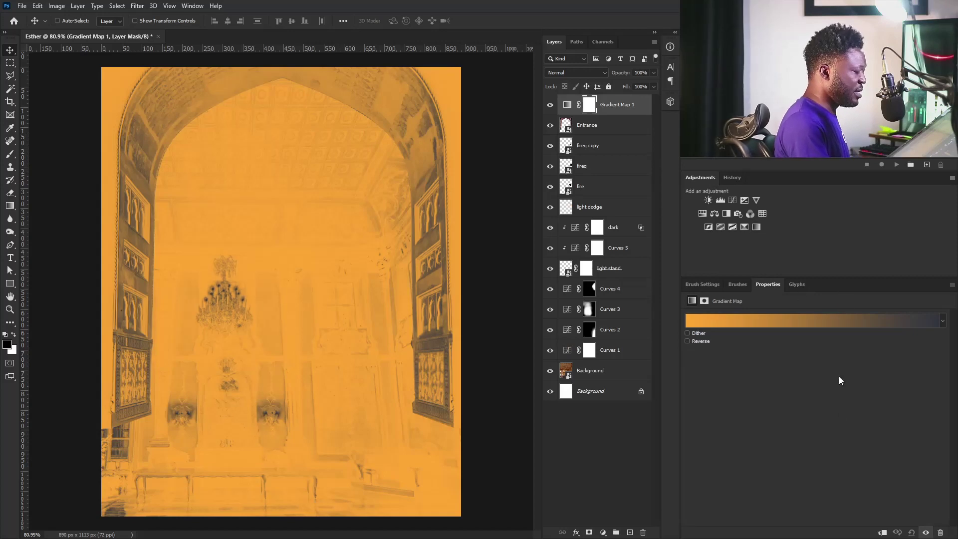
left_click(882, 532)
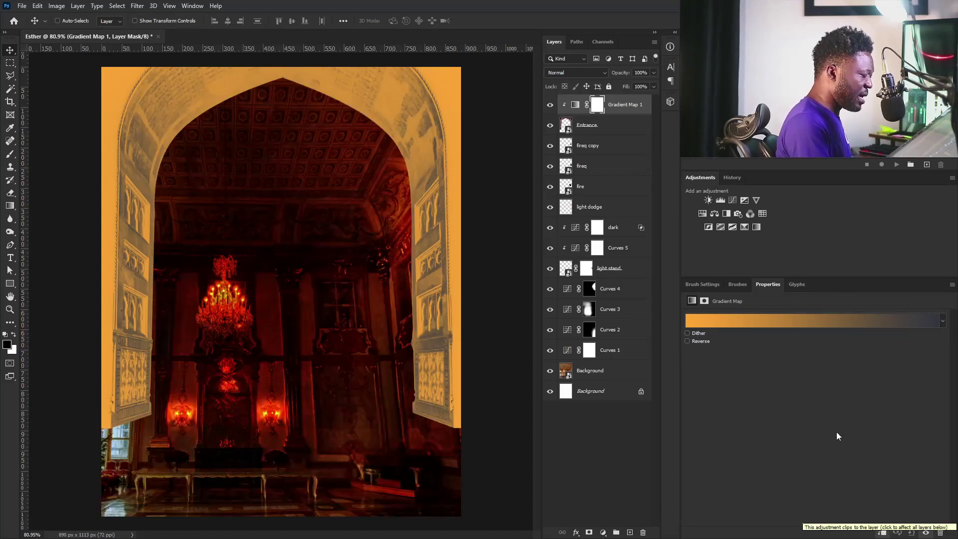
left_click(756, 322)
left_click_drag(534, 255, 537, 298)
left_click(399, 299)
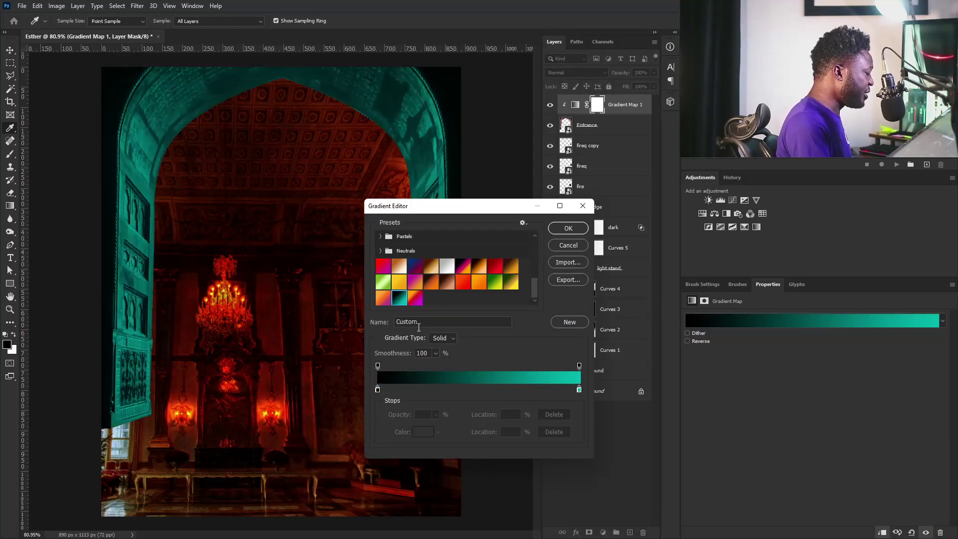
Confirm the gradient's stop colors as 000000 and 00b8ad and apply the gradient to the arch.
double_click(377, 389)
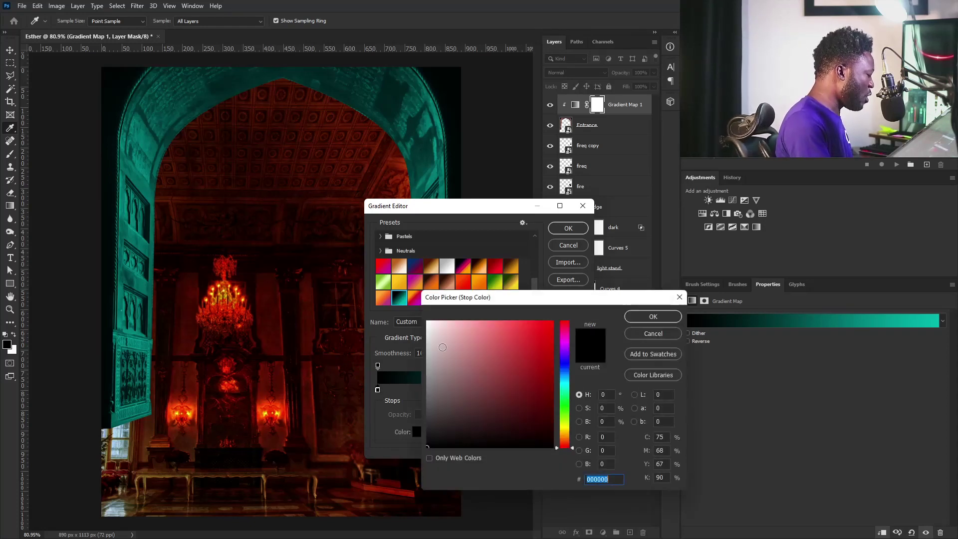
left_click_drag(493, 302, 452, 296)
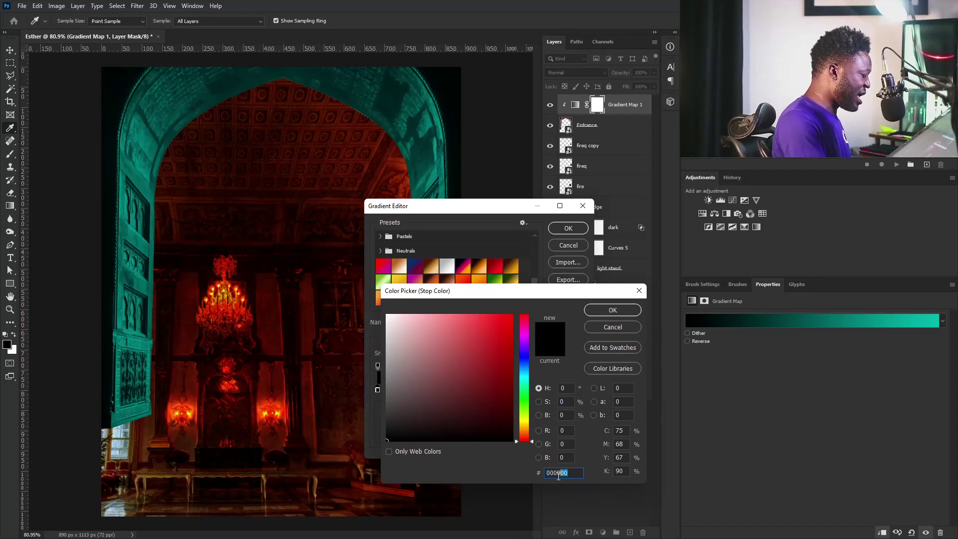
left_click(613, 311)
double_click(579, 390)
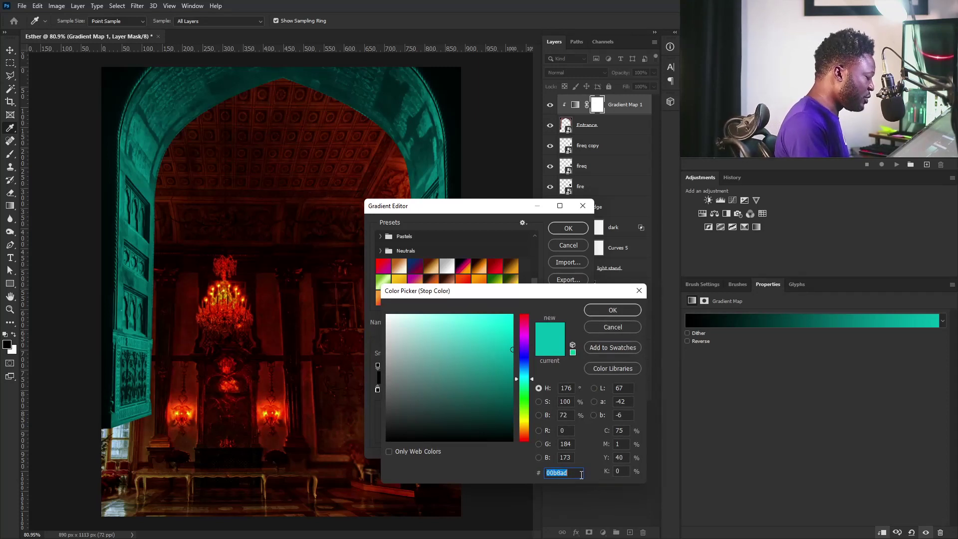
left_click(612, 309)
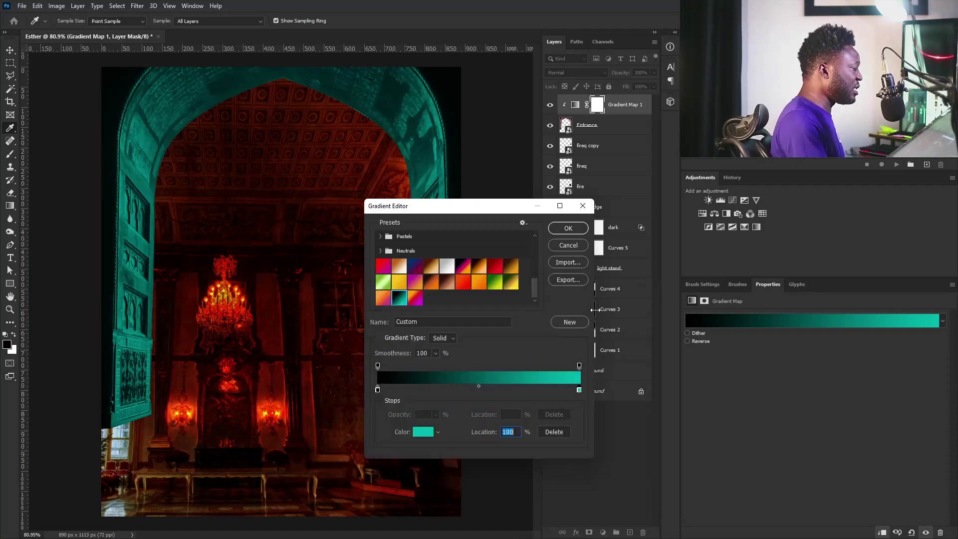
left_click(568, 231)
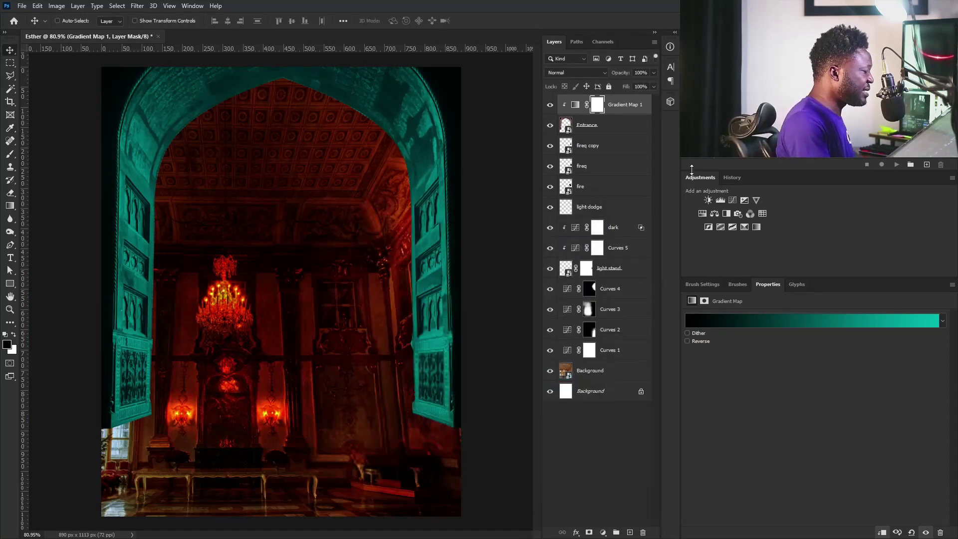
Add a Curves adjustment clipped to the Entrance, darken it with input 150 and output 90, and invert its mask to black.
left_click(732, 200)
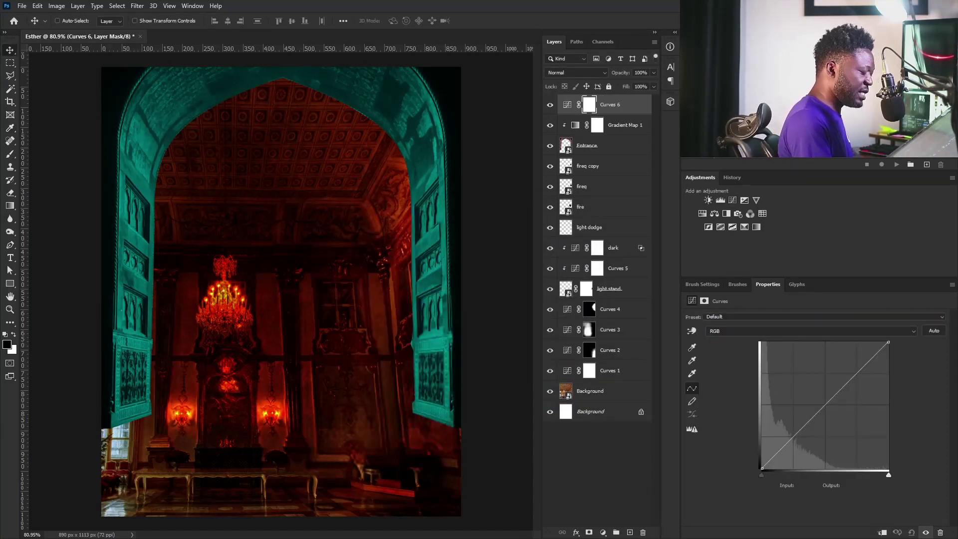
left_click(883, 533)
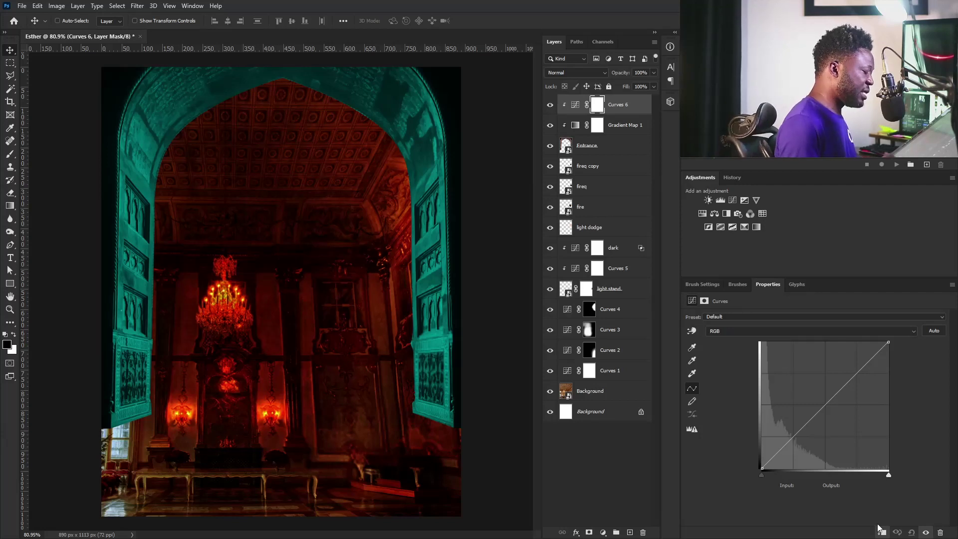
left_click_drag(829, 401, 836, 424)
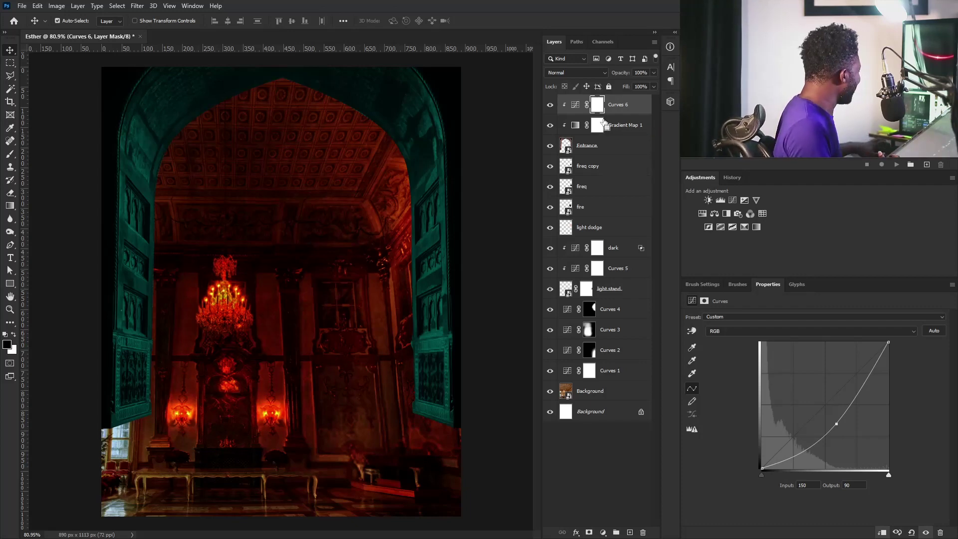
key("ctrl+i")
mouse_move(449, 196)
left_mouse_down()
mouse_move(434, 216)
mouse_move(444, 209)
left_mouse_up()
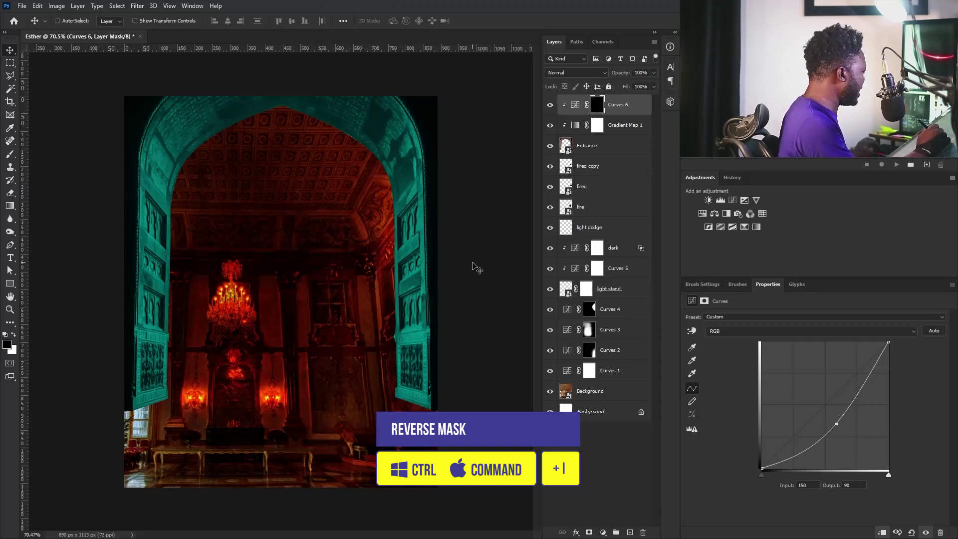
Enlarge the Entrance image to 1146 × 1278 px and position it at X -68 px, Y -245 px, revealing the flaming wall light.
key("b")
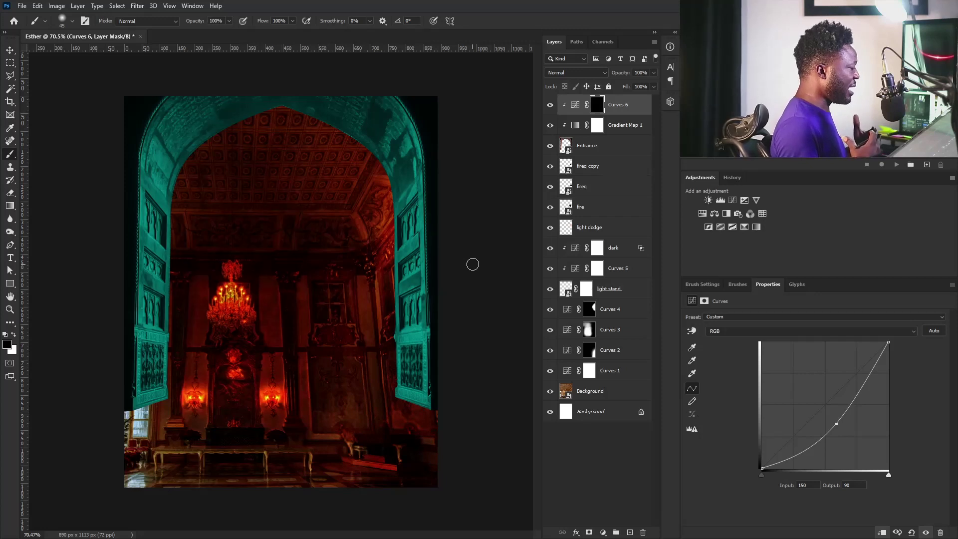
left_click(602, 148)
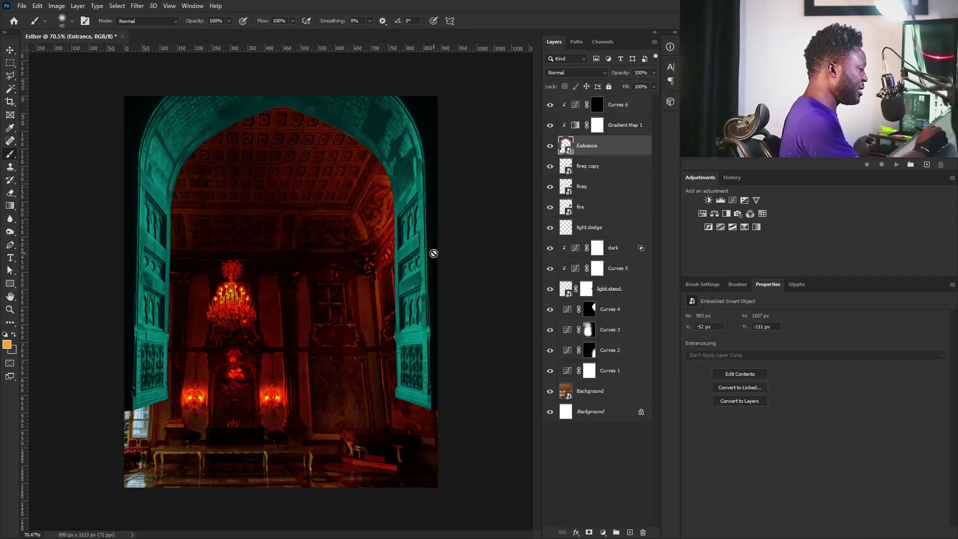
key("v")
mouse_move(422, 264)
left_mouse_down()
mouse_move(465, 299)
mouse_move(455, 335)
left_mouse_up()
key("ctrl+t")
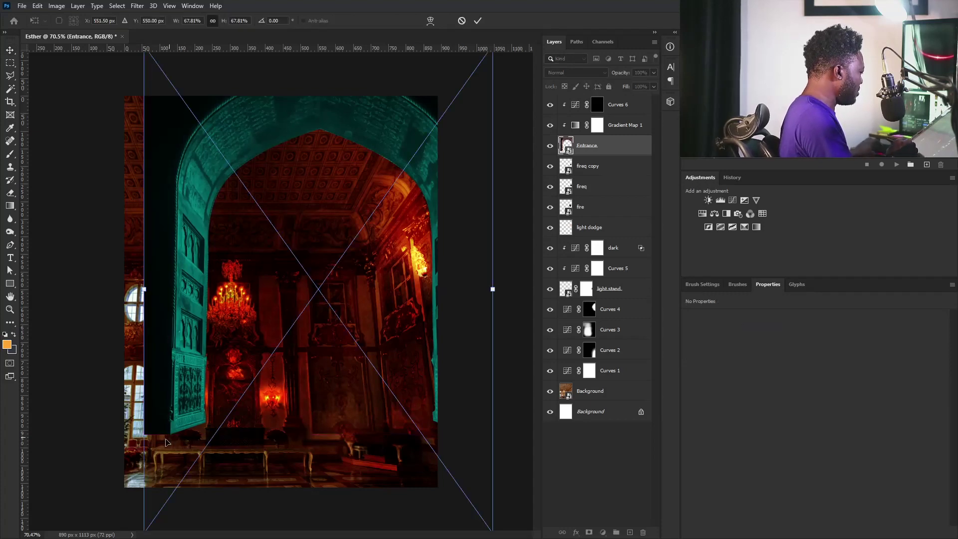
left_click_drag(337, 359, 310, 358)
left_click_drag(443, 107, 468, 84)
left_click_drag(433, 264, 452, 309)
key("Return")
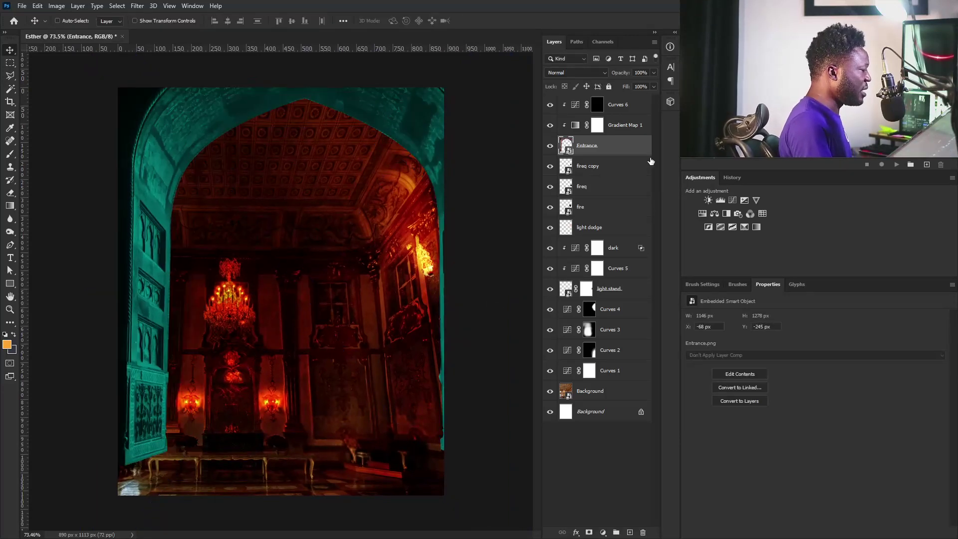
Paint white on the Curves 6 mask along the arch's outer left edge with a soft 300 px brush to darken it.
left_click(598, 109)
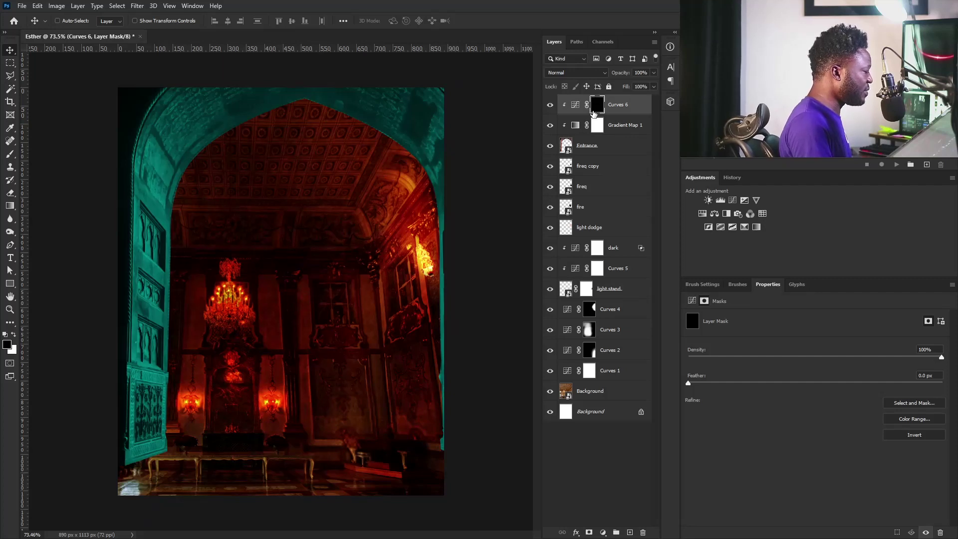
left_click(13, 156)
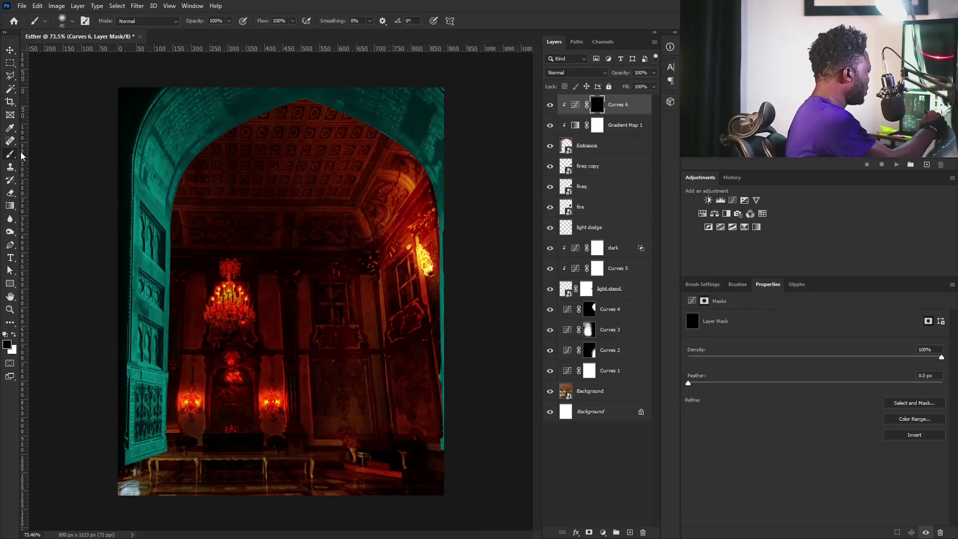
left_click(702, 285)
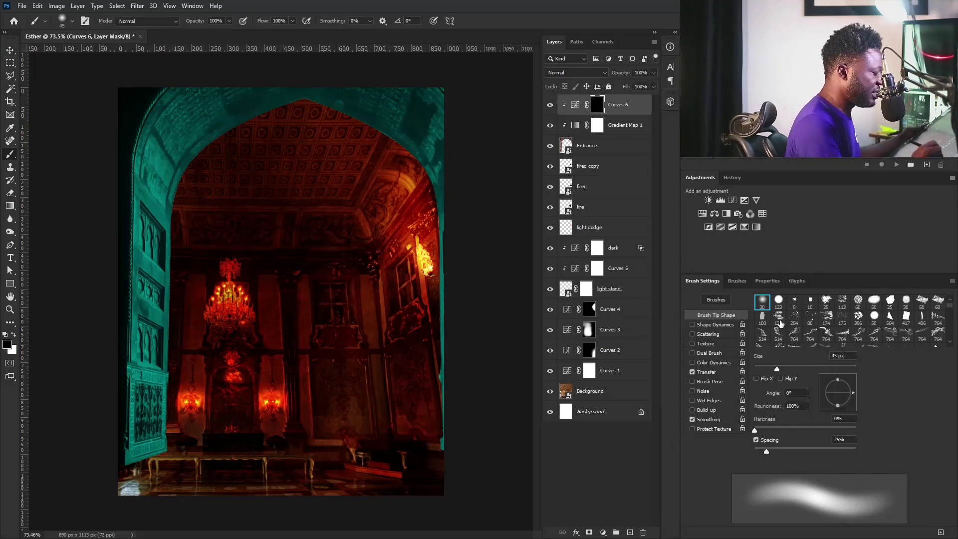
key("bracketright")
key("bracketright")
key("bracketright")
key("bracketright")
key("bracketright")
key("bracketright")
key("bracketright")
key("bracketright")
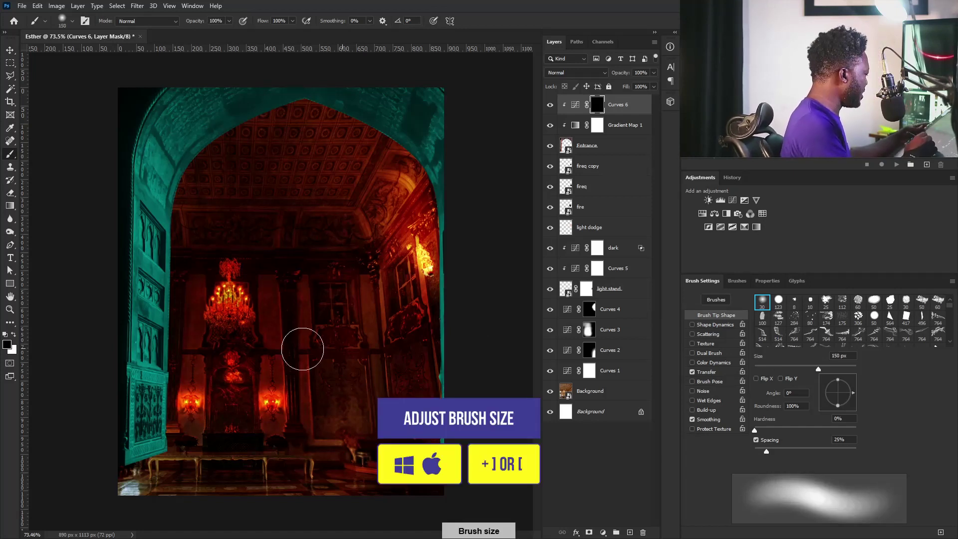
left_click(14, 334)
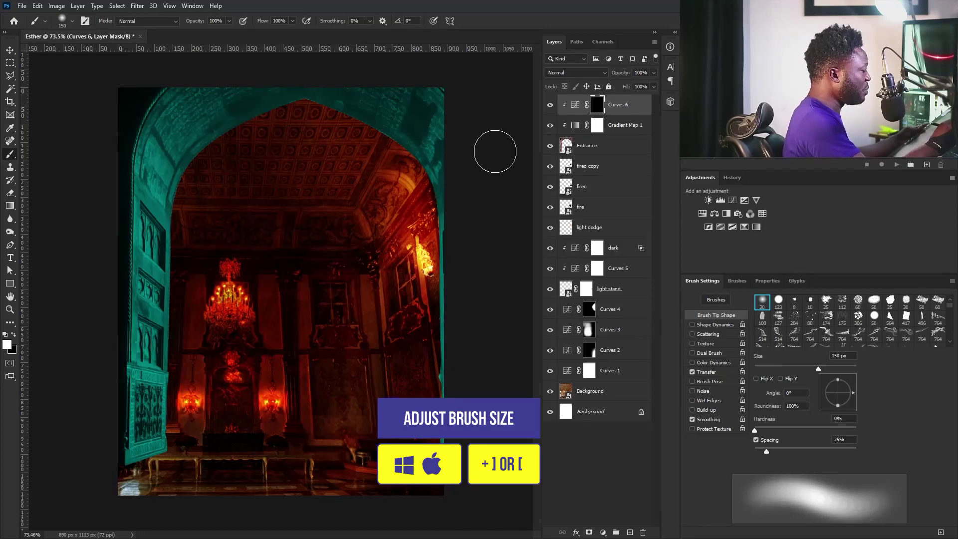
scroll(152, 107, "down", 1)
key("bracketright")
key("bracketright")
key("bracketright")
key("bracketright")
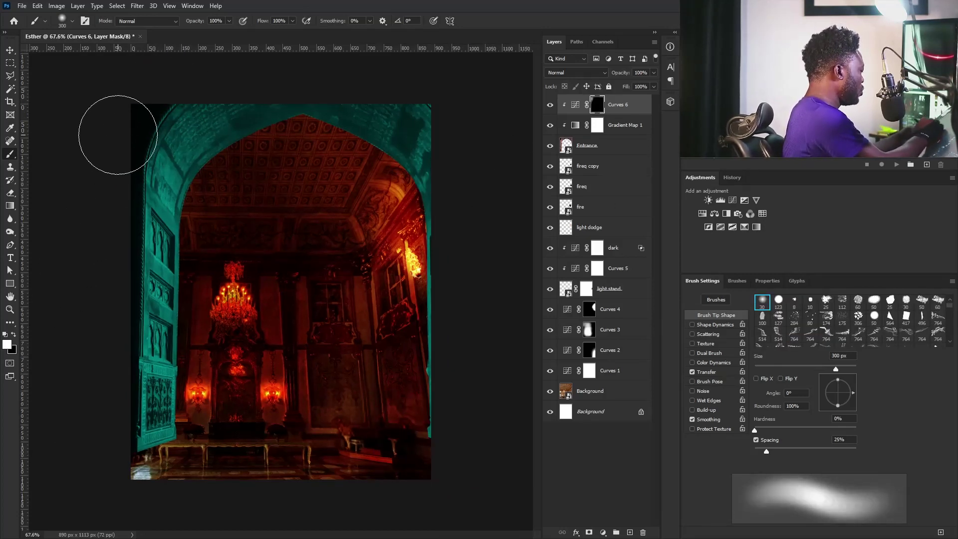
left_click_drag(118, 135, 90, 396)
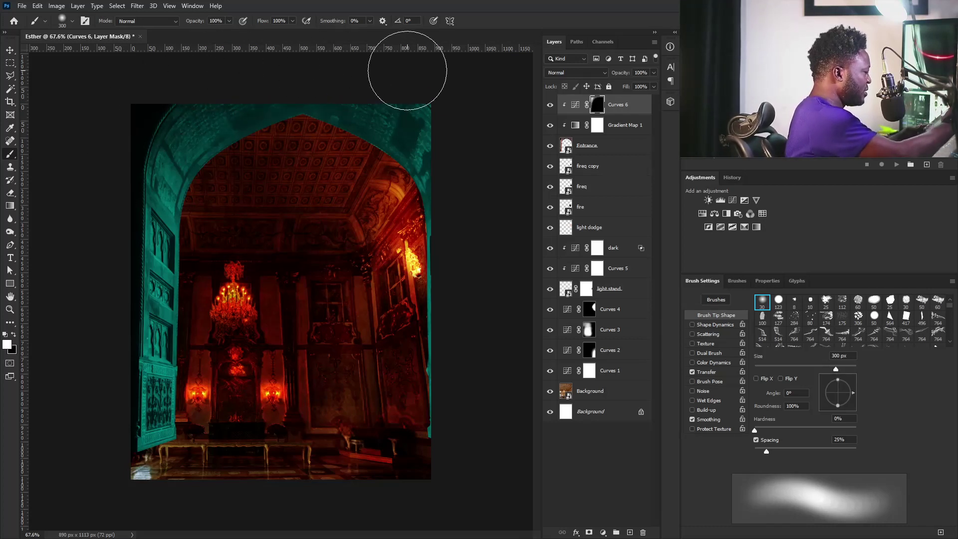
Paint the Curves 6 mask over the arch's upper right corner and right edge with a soft 150 px brush, then enlarge it to 250 px.
mouse_move(398, 98)
left_mouse_down()
mouse_move(439, 132)
mouse_move(361, 80)
mouse_move(460, 158)
left_mouse_up()
key("bracketleft")
key("bracketleft")
key("bracketleft")
key("bracketleft")
mouse_move(387, 89)
left_mouse_down()
mouse_move(419, 117)
mouse_move(444, 218)
mouse_move(439, 137)
mouse_move(450, 203)
left_mouse_up()
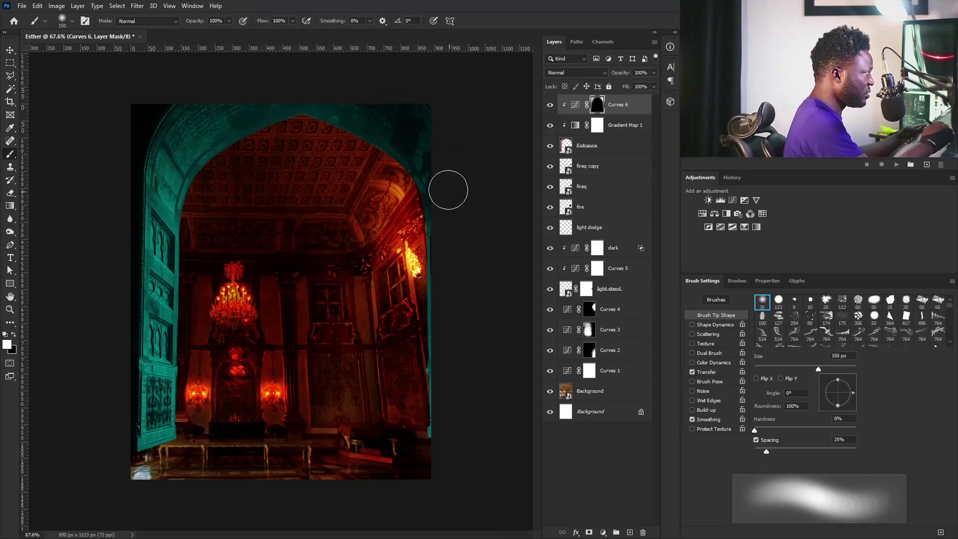
key("bracketright")
key("bracketright")
key("bracketright")
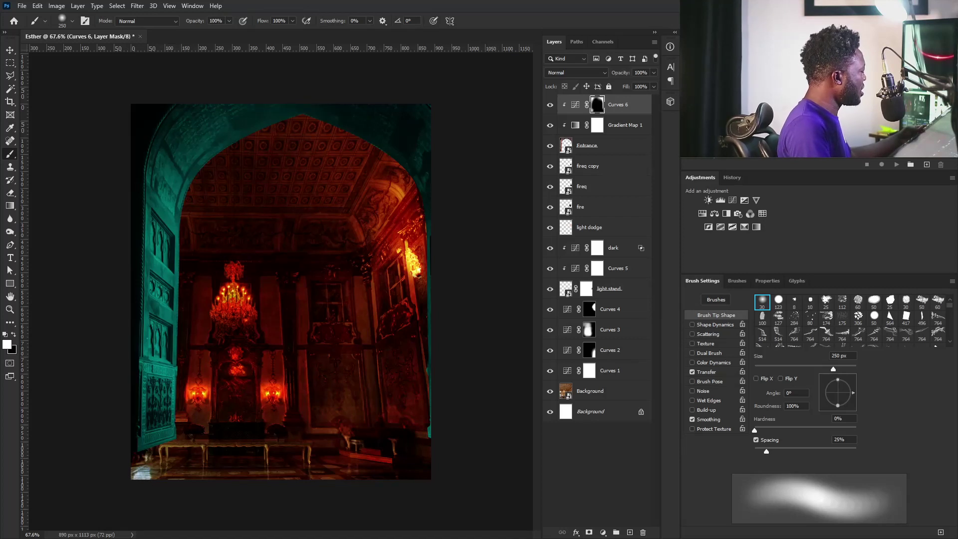
Add a new layer above Curves 6 and set the foreground to a brighter version of the teal sampled from the arch.
left_click(585, 449)
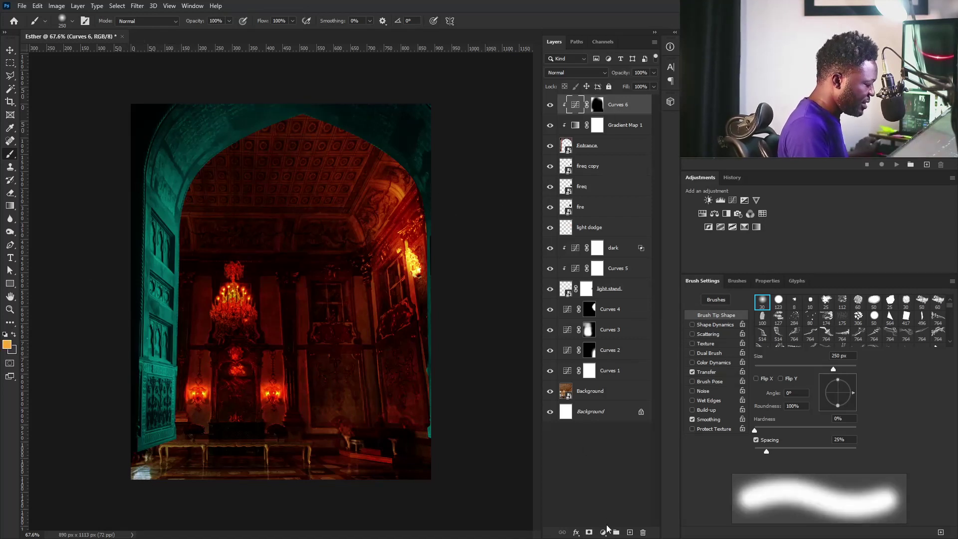
left_click(629, 532)
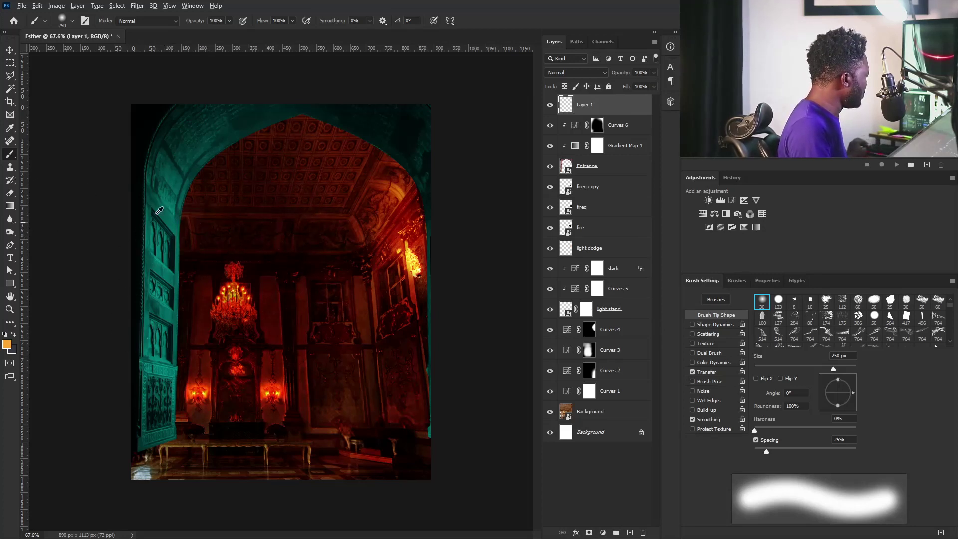
left_click(171, 206, "alt")
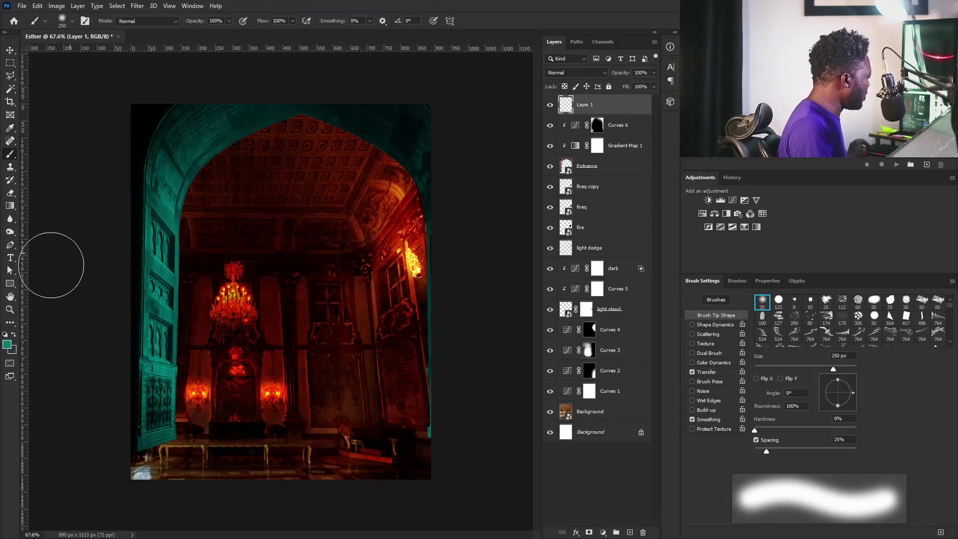
left_click(11, 346)
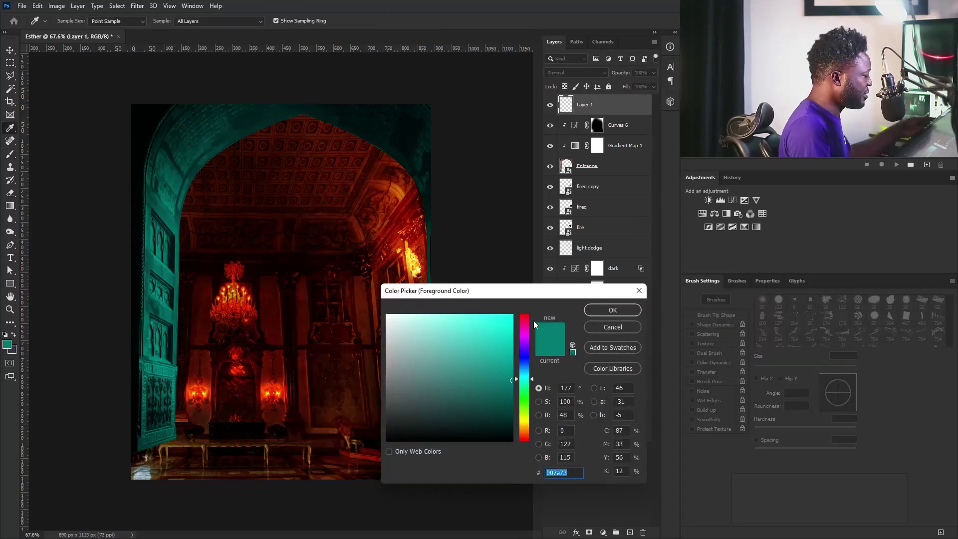
left_click(512, 354)
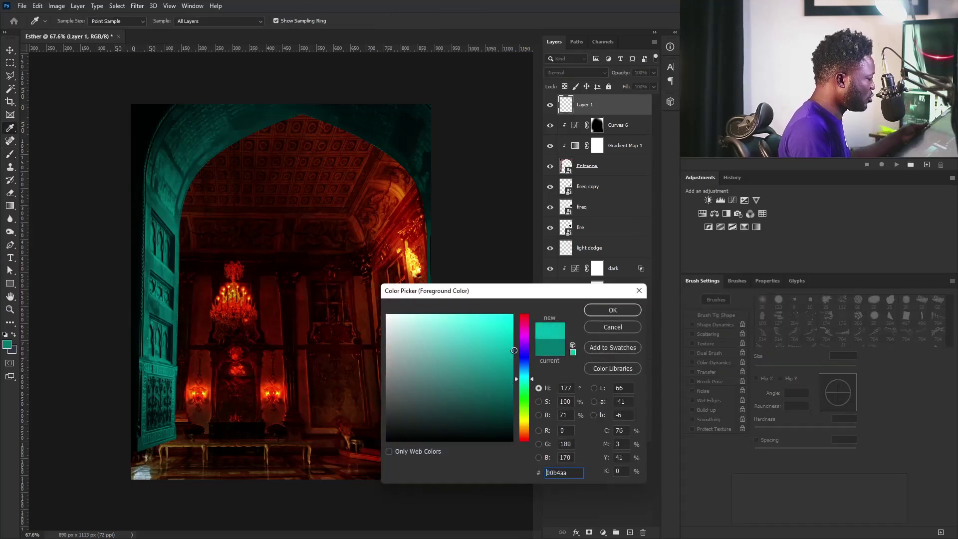
left_click_drag(513, 347, 515, 344)
left_click(613, 310)
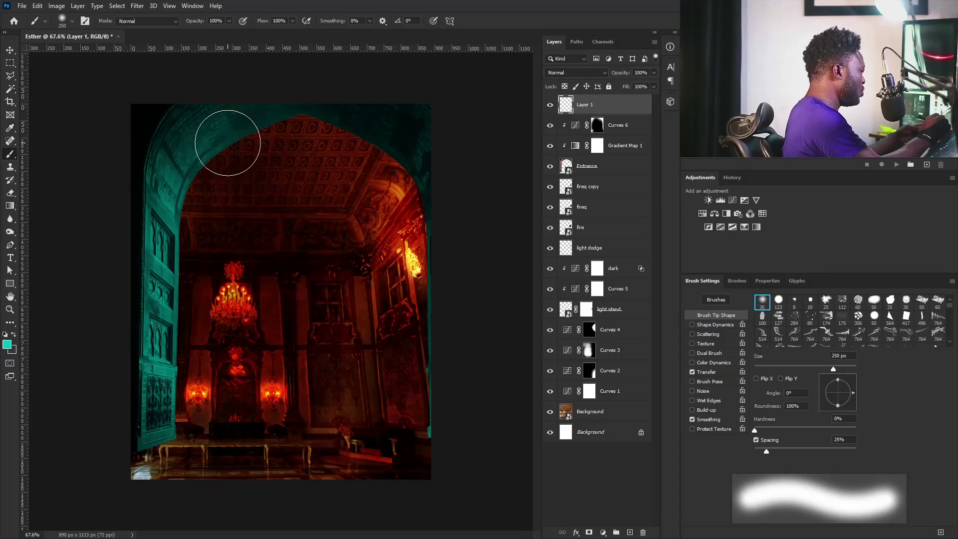
Paint a soft teal glow on the new layer along the arch's inner left side, using 150 px and 250 px brushes.
left_click_drag(228, 143, 223, 286)
key("bracketleft")
key("bracketleft")
key("bracketleft")
left_click_drag(203, 188, 235, 149)
left_click_drag(201, 216, 183, 353)
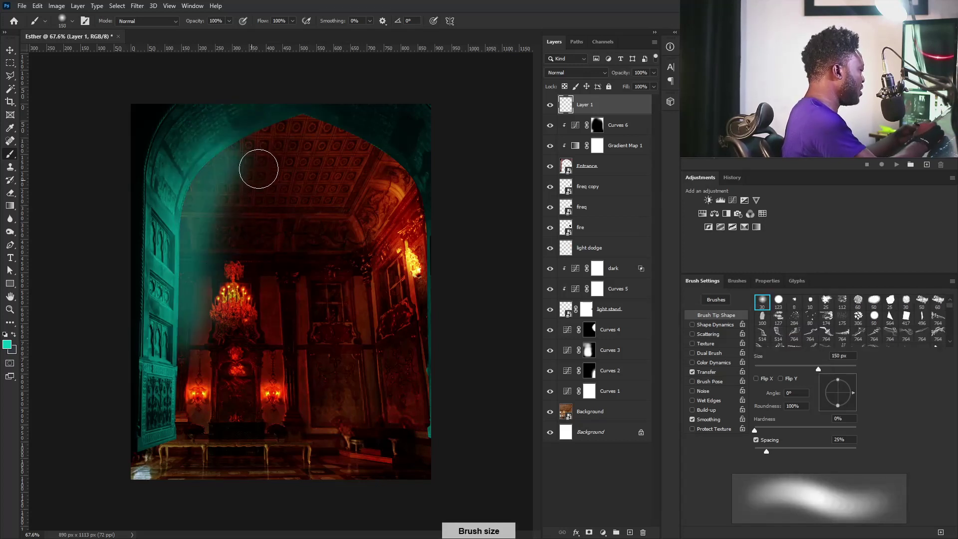
mouse_move(222, 171)
left_mouse_down()
mouse_move(222, 159)
mouse_move(229, 188)
mouse_move(241, 164)
mouse_move(232, 142)
mouse_move(198, 214)
left_mouse_up()
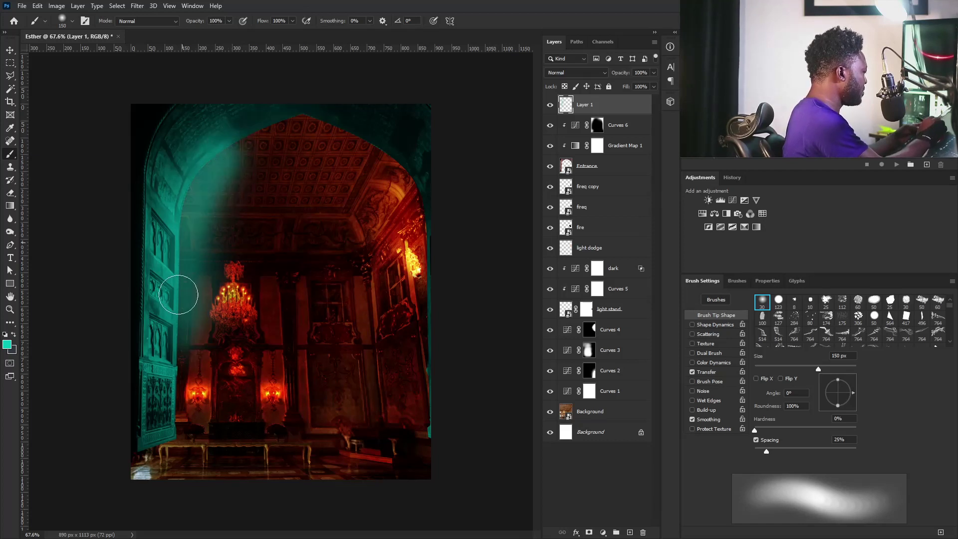
key("bracketright")
key("bracketright")
key("bracketright")
left_click_drag(251, 144, 188, 250)
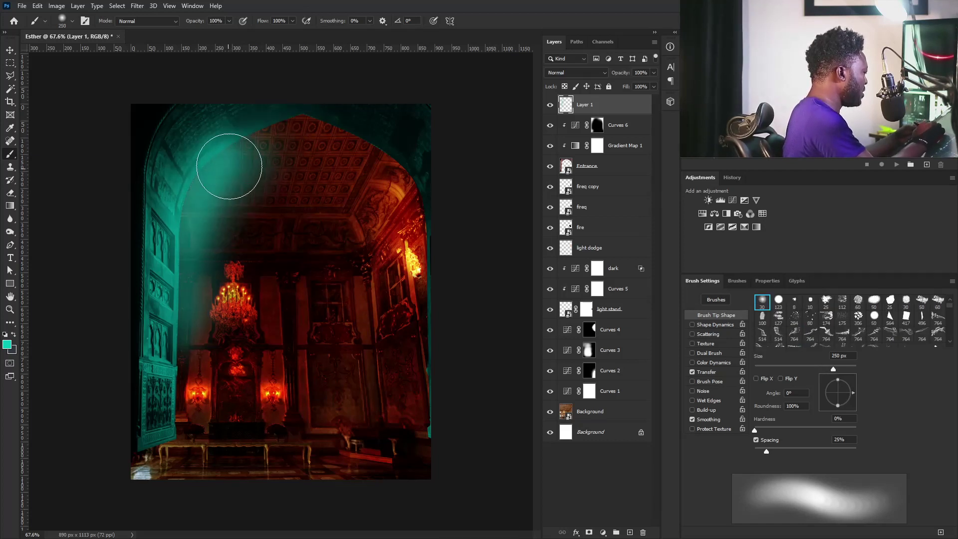
mouse_move(223, 170)
left_mouse_down()
mouse_move(186, 317)
mouse_move(208, 242)
left_mouse_up()
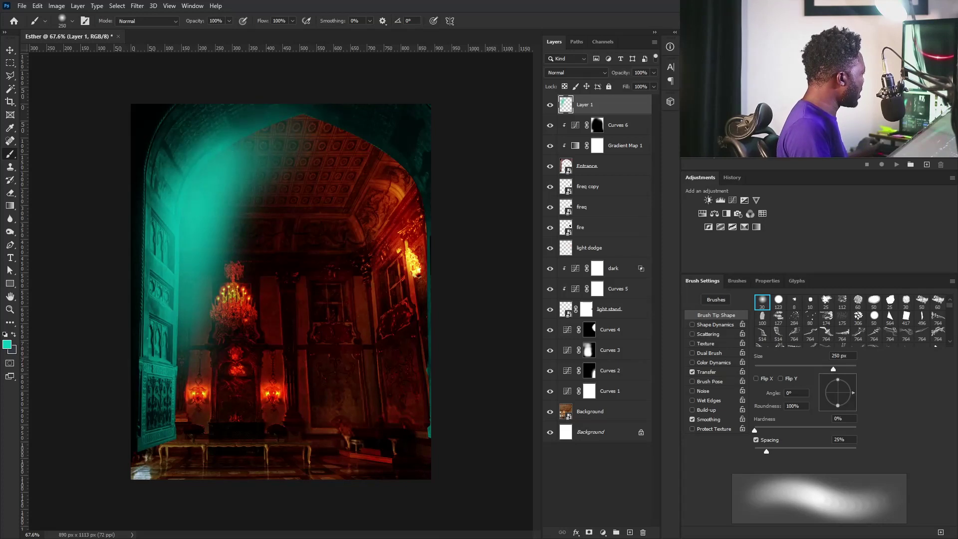
Place the smoke image, scale it to about 232%, and position it at about X 571 px, Y 487 px over the poster.
left_click_drag(2, 264, 322, 337)
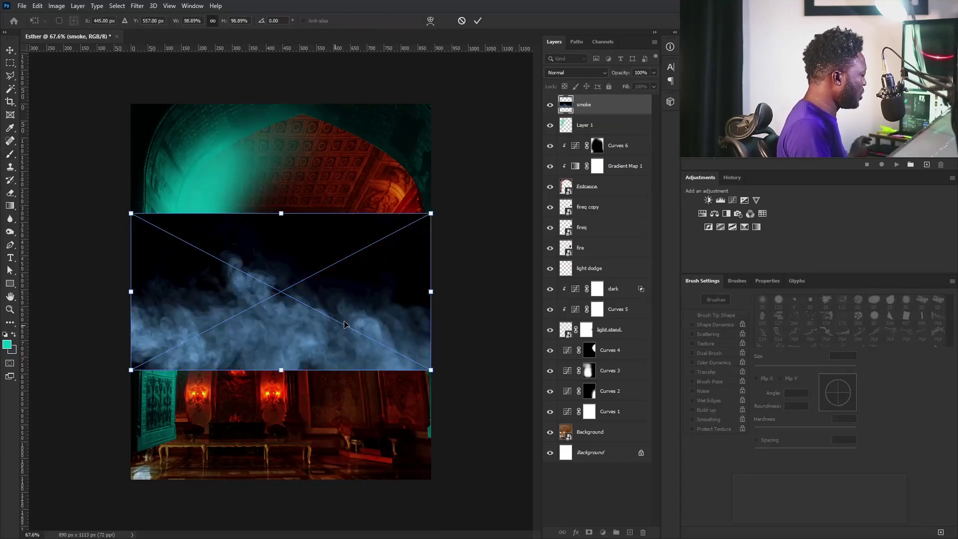
left_click_drag(432, 215, 597, 156)
left_click_drag(186, 307, 251, 266)
left_click_drag(325, 278, 297, 286)
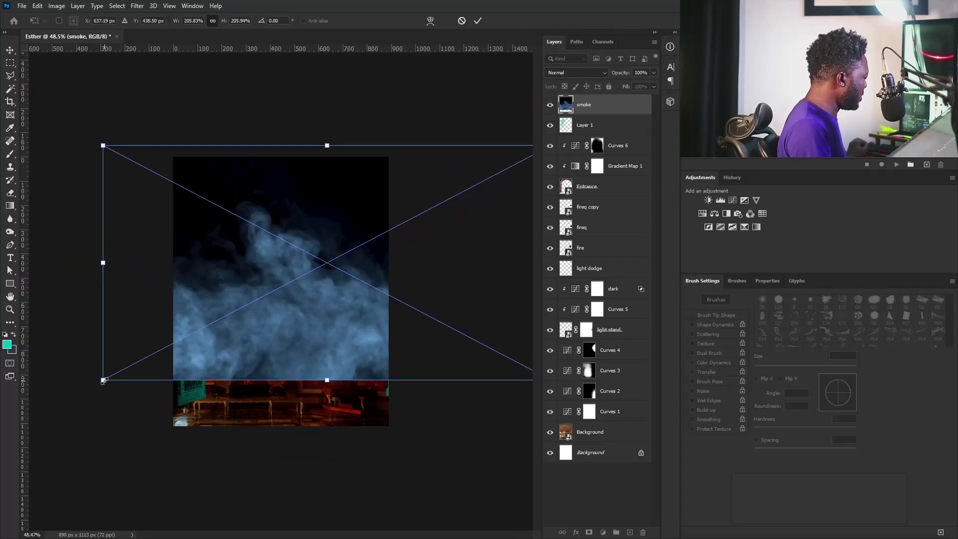
left_click_drag(103, 381, 79, 400)
left_click_drag(325, 309, 309, 321)
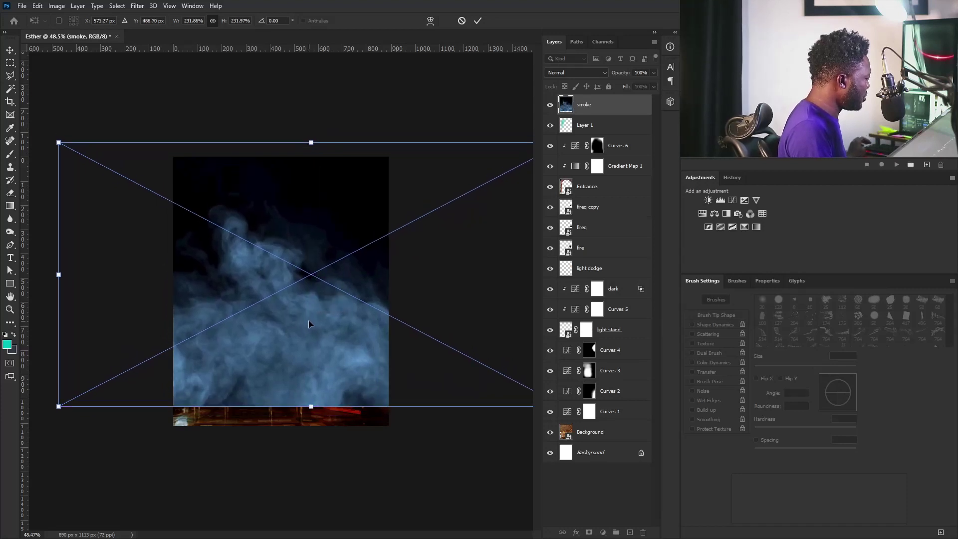
key("Return")
key("ctrl+plus")
key("ctrl+plus")
left_click(279, 258)
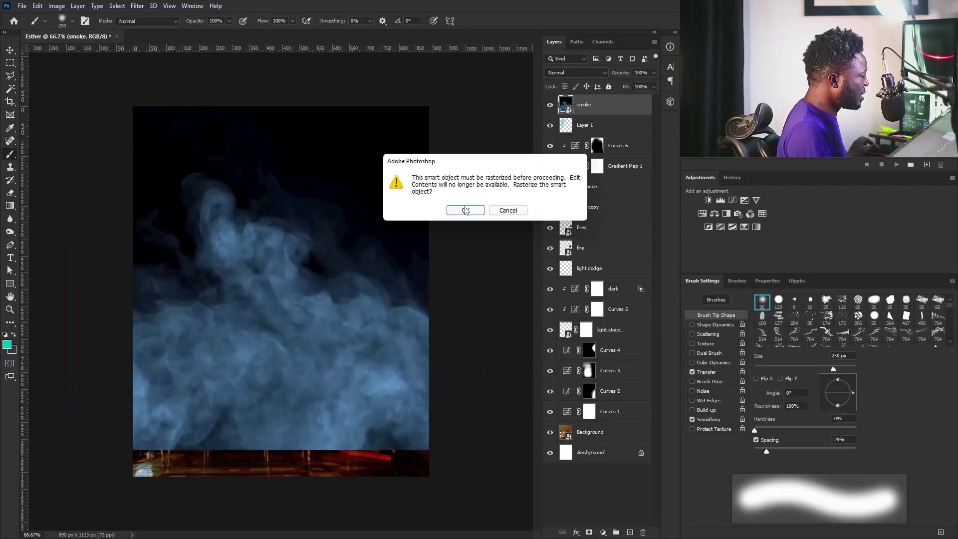
key("Escape")
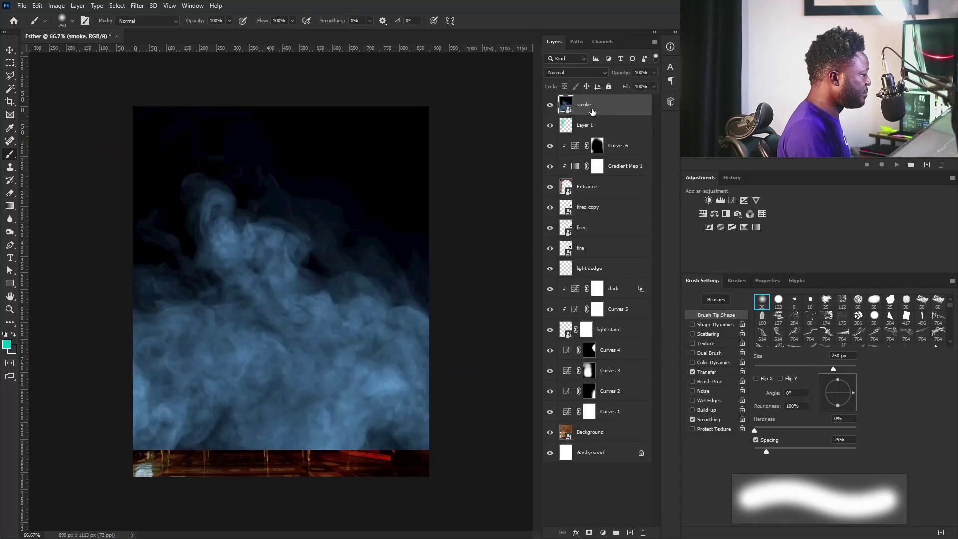
Move the smoke layer directly beneath the teal glow layer, Layer 1, and keep the smoke layer selected.
left_click_drag(592, 106, 595, 130)
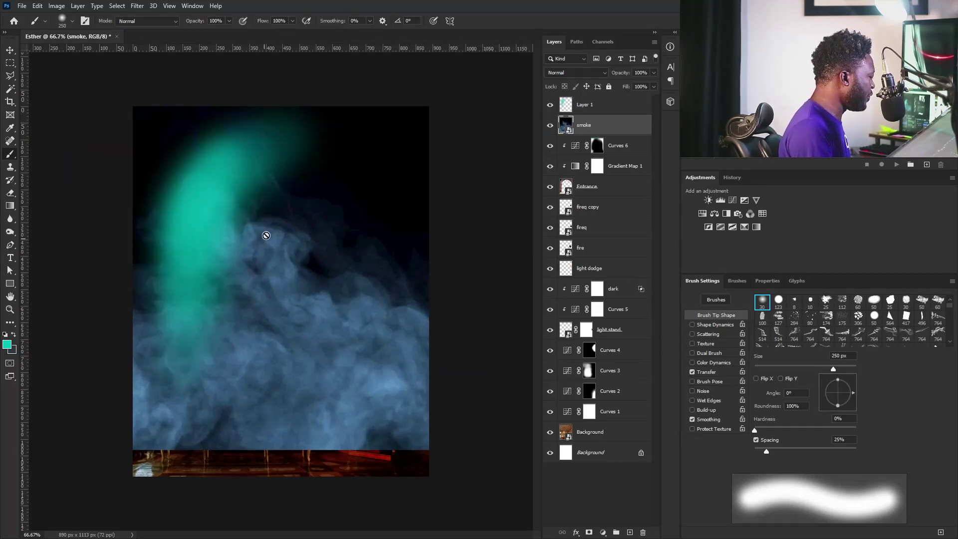
left_click(600, 106)
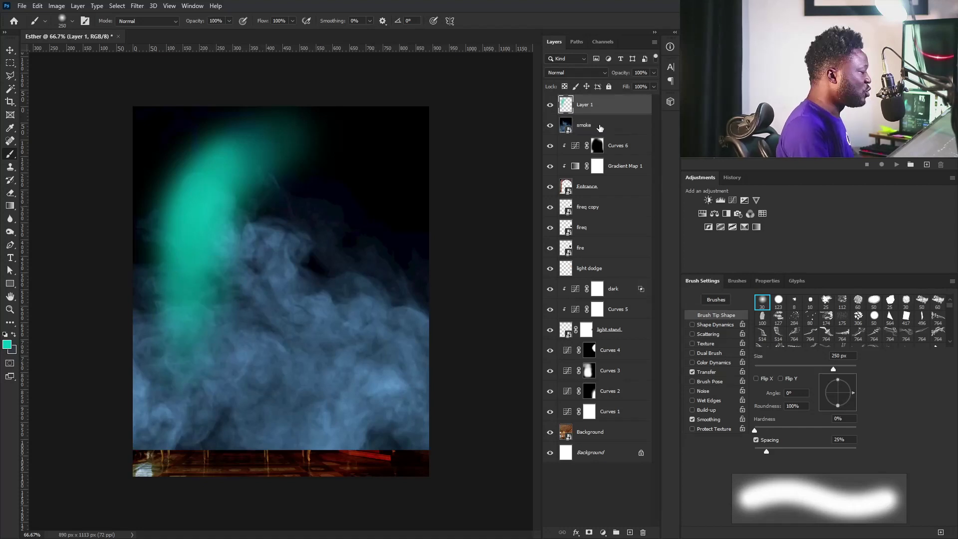
left_click(601, 128)
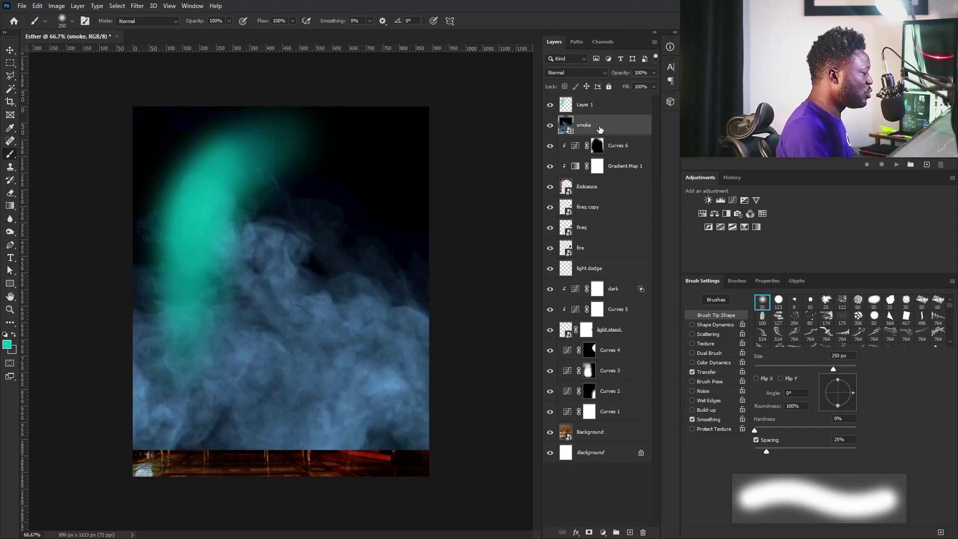
Tint the smoke teal with a clipped Hue/Saturation adjustment set to hue -28 and saturation +38.
left_click(702, 215)
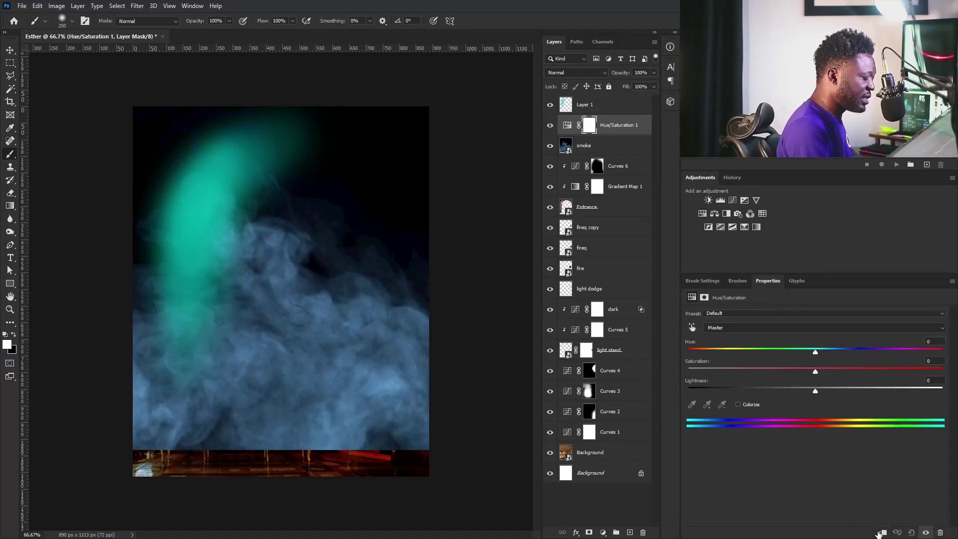
left_click(880, 533)
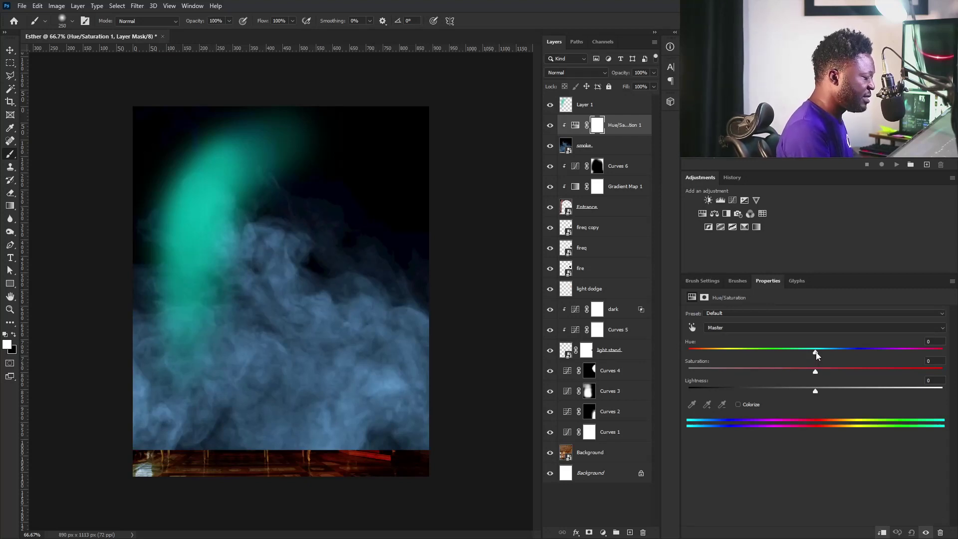
left_click_drag(814, 355, 781, 354)
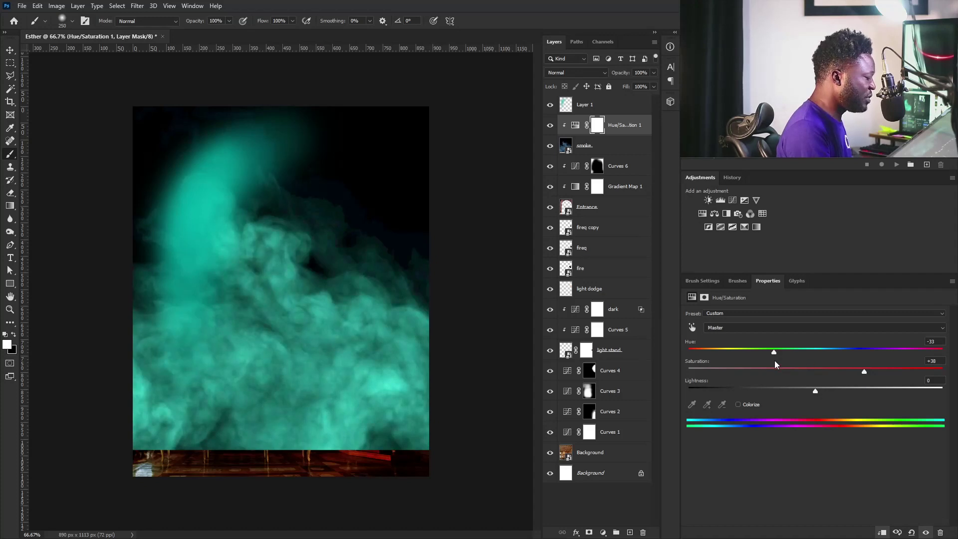
left_click_drag(775, 351, 780, 352)
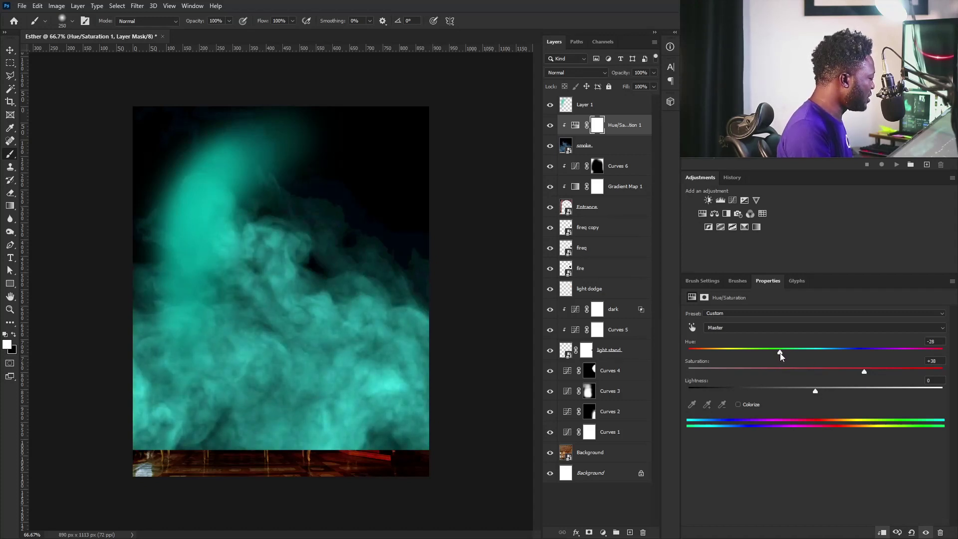
Set the smoke layer's blend mode to Screen and move Layer 1 directly beneath the smoke layer.
left_click(600, 145)
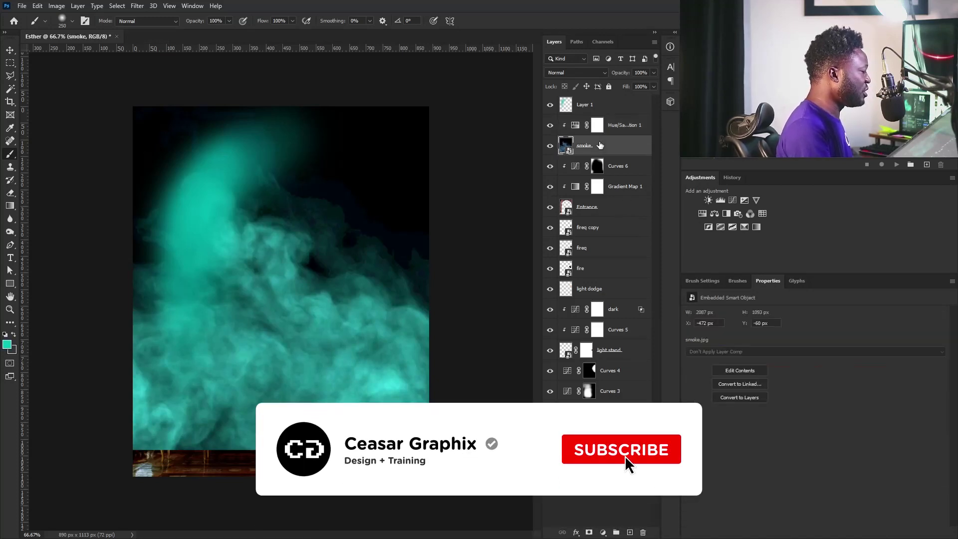
left_click(577, 73)
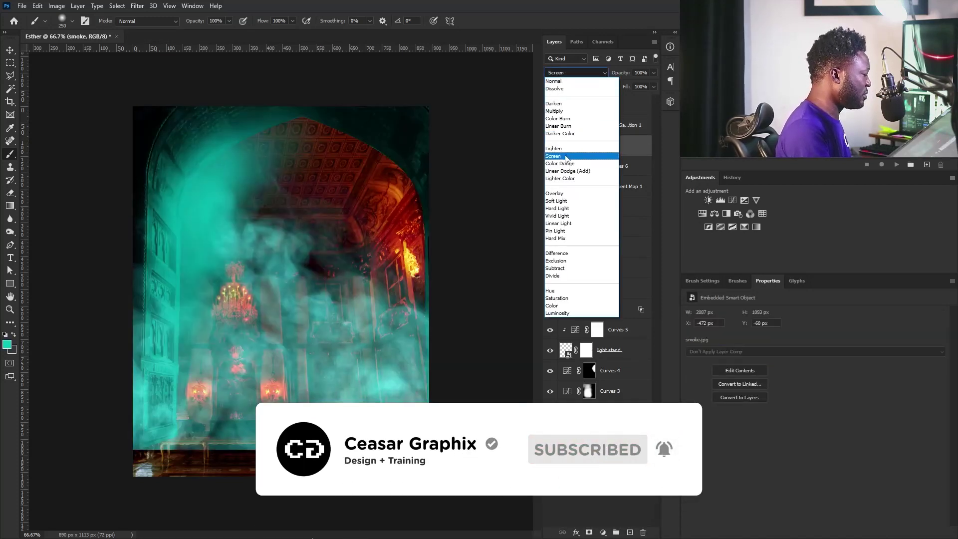
left_click(565, 156)
left_click_drag(594, 104, 594, 151)
key("v")
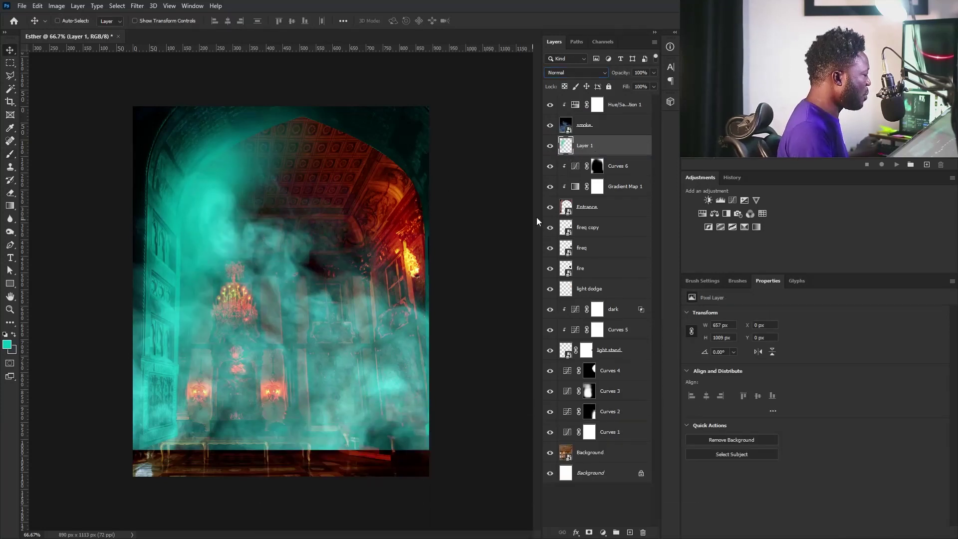
Reduce the smoke layer's opacity to about 73% and duplicate it together with its clipped Hue/Saturation adjustment.
left_click(617, 130)
left_click(653, 73)
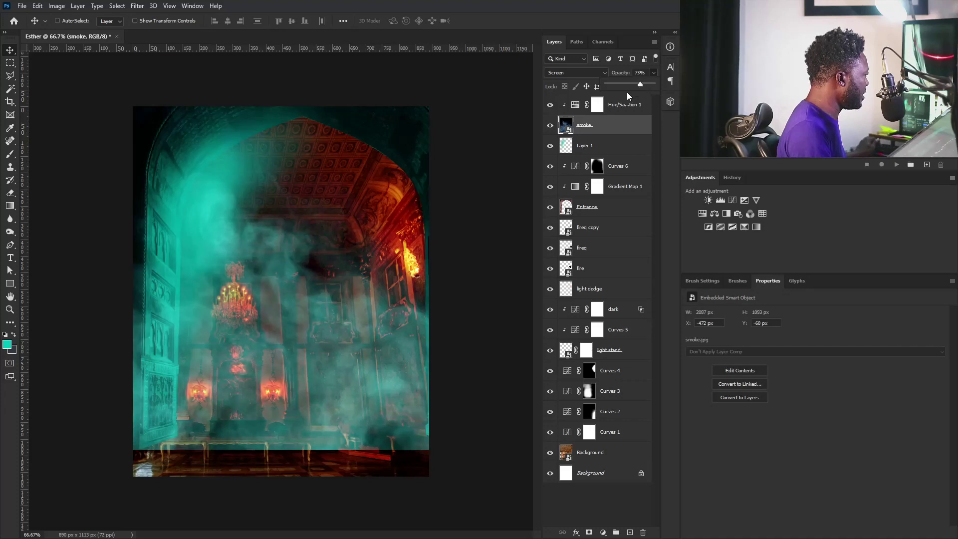
left_click(623, 104, "shift")
left_click_drag(623, 128, 629, 534)
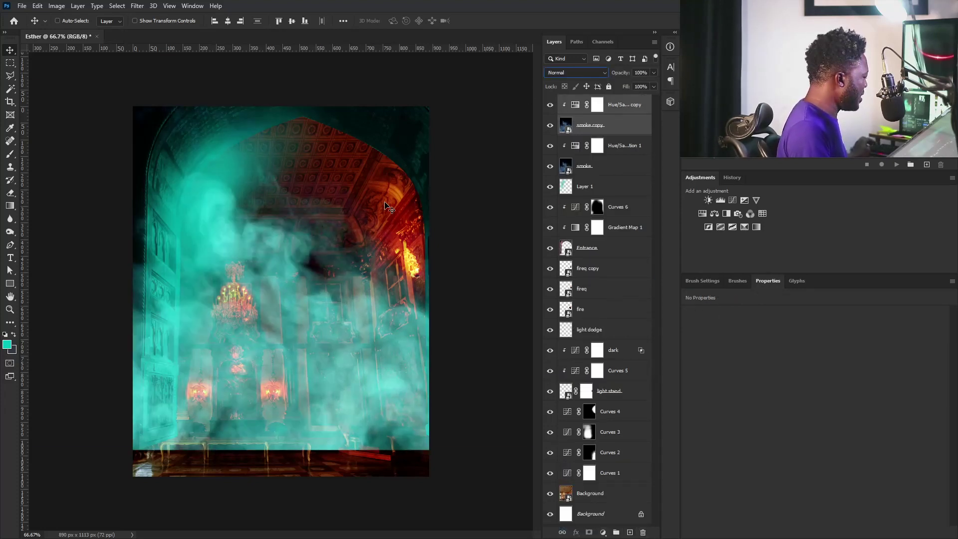
Rotate the copied smoke and its adjustment 180° and move them to about X 173 px, Y -217 px over the poster's upper edge.
key("ctrl+t")
right_click(368, 242)
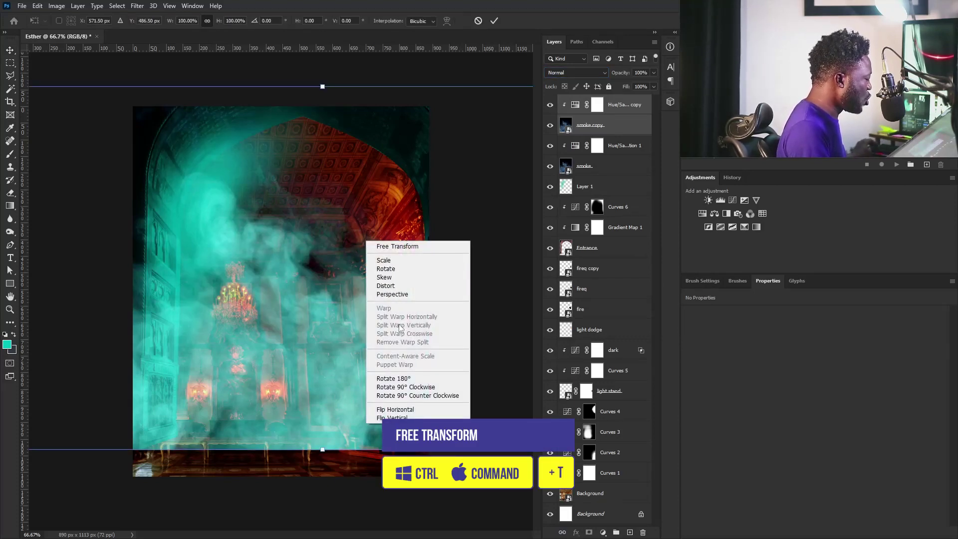
left_click(403, 380)
left_click_drag(334, 385, 323, 194)
left_click_drag(422, 129, 284, 87)
Set the opacity of the copied smoke and its adjustment to 50% and fine-tune the smoke's position.
left_click(654, 73)
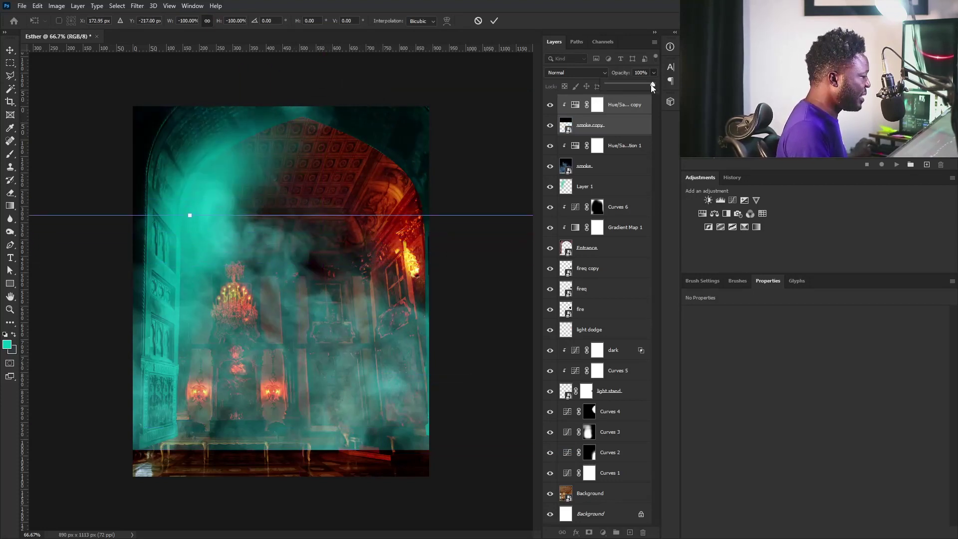
left_click_drag(639, 87, 634, 86)
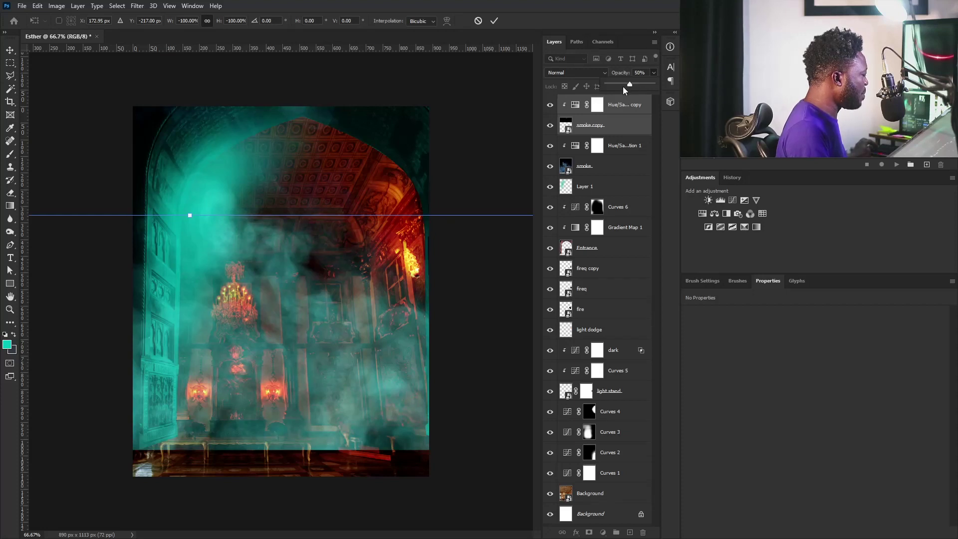
left_click_drag(343, 120, 340, 114)
Group all scene layers above the locked white Background, from the copied Hue/Saturation adjustment down to the ballroom image.
left_click(595, 99)
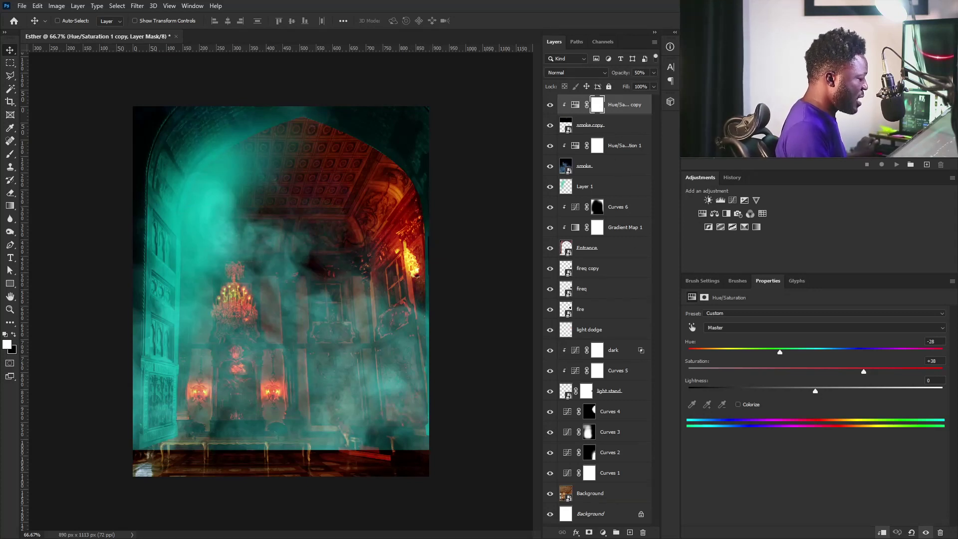
left_click(589, 491, "shift")
key("ctrl+g")
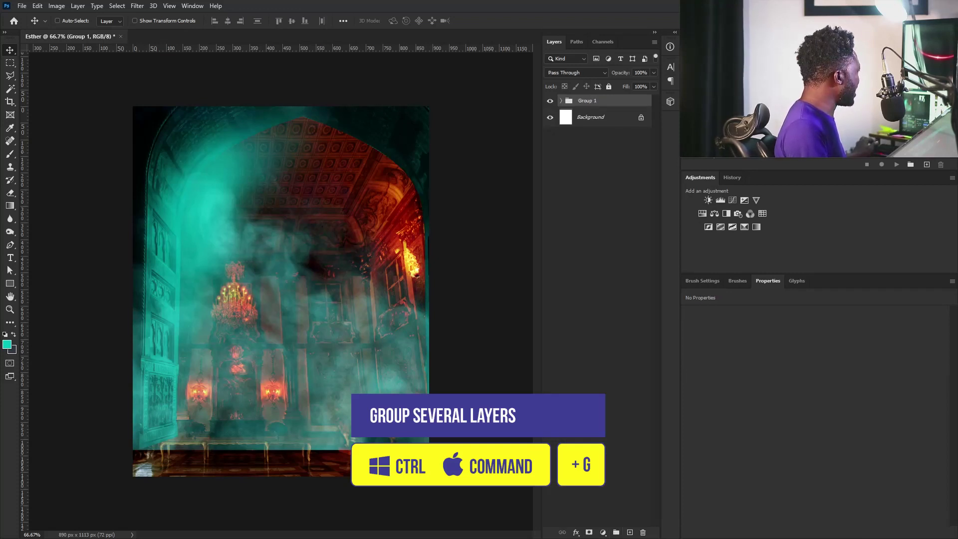
Place the lady image above the scene group, enlarge it, and position her as the poster's large main figure.
left_click_drag(265, 348, 375, 289)
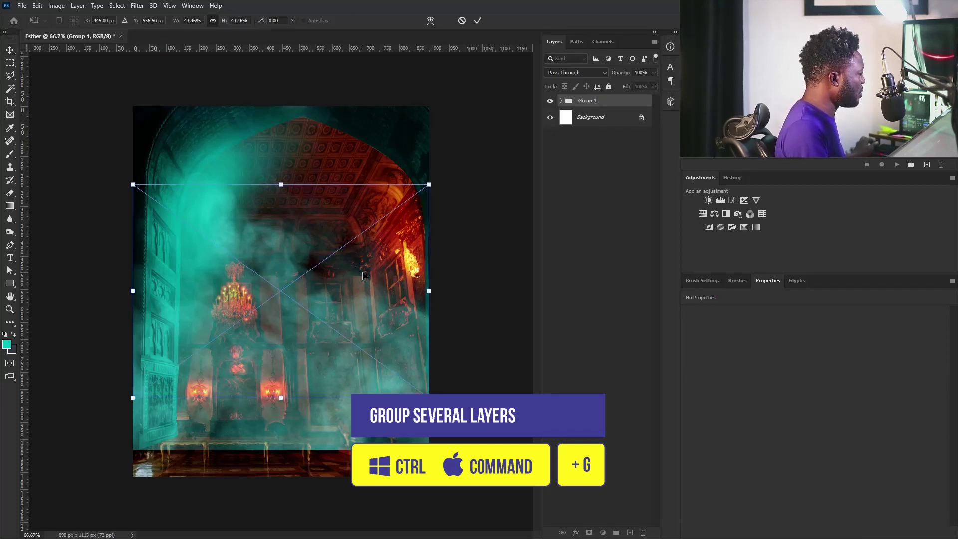
left_click_drag(432, 189, 514, 144)
left_click_drag(318, 248, 314, 237)
key("Return")
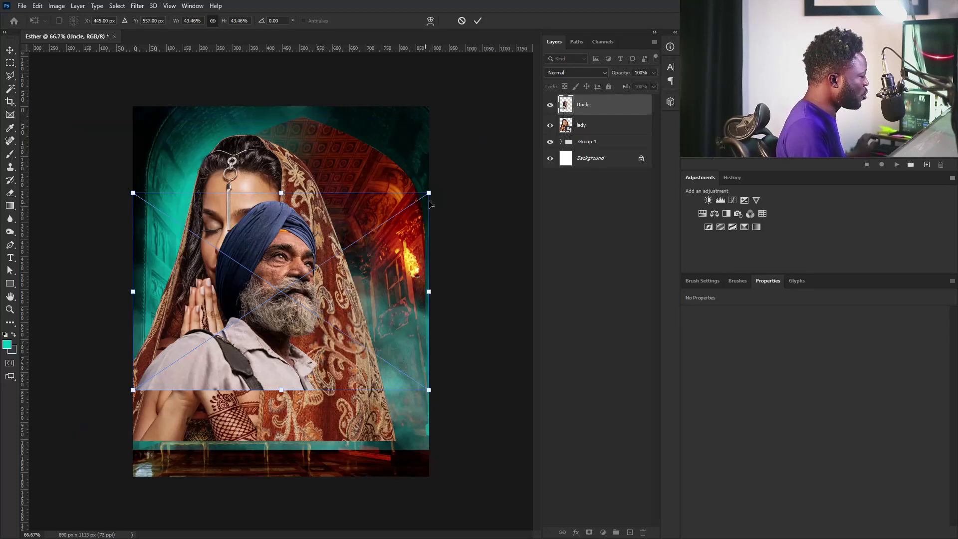
Scale the placed Uncle image to about 22.9% and position it at about X 657 px, Y 589 px beside the lady's veil.
left_click_drag(429, 193, 366, 234)
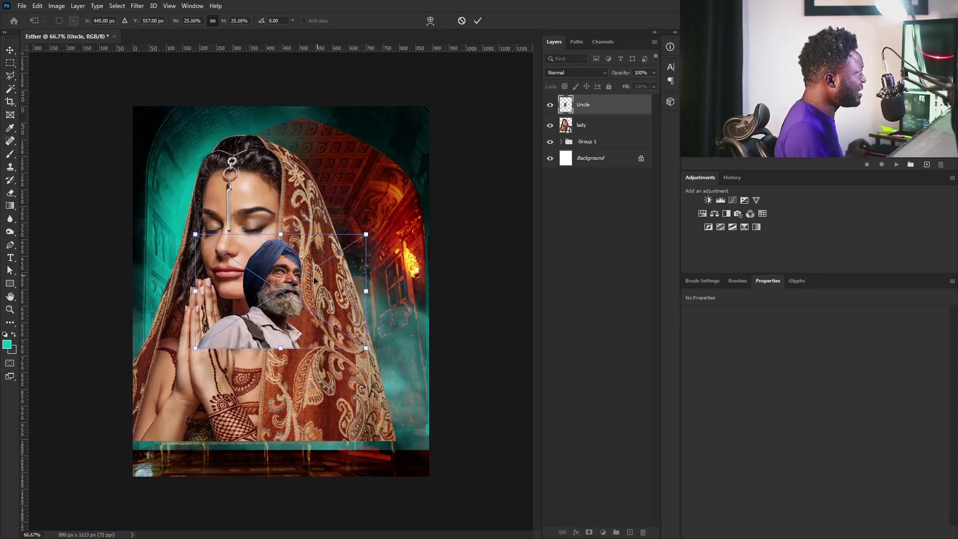
left_click_drag(296, 278, 366, 271)
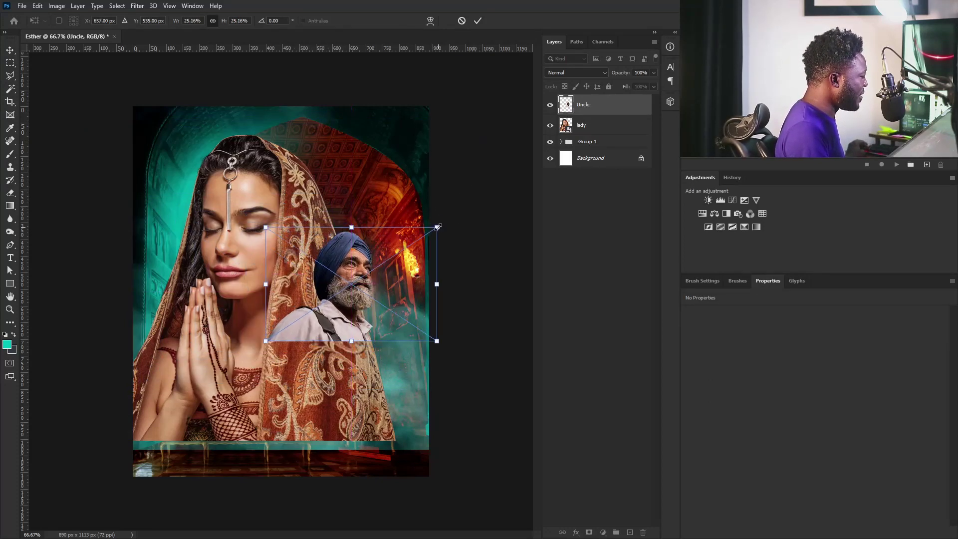
mouse_move(437, 227)
left_mouse_down()
mouse_move(441, 219)
mouse_move(427, 232)
left_mouse_up()
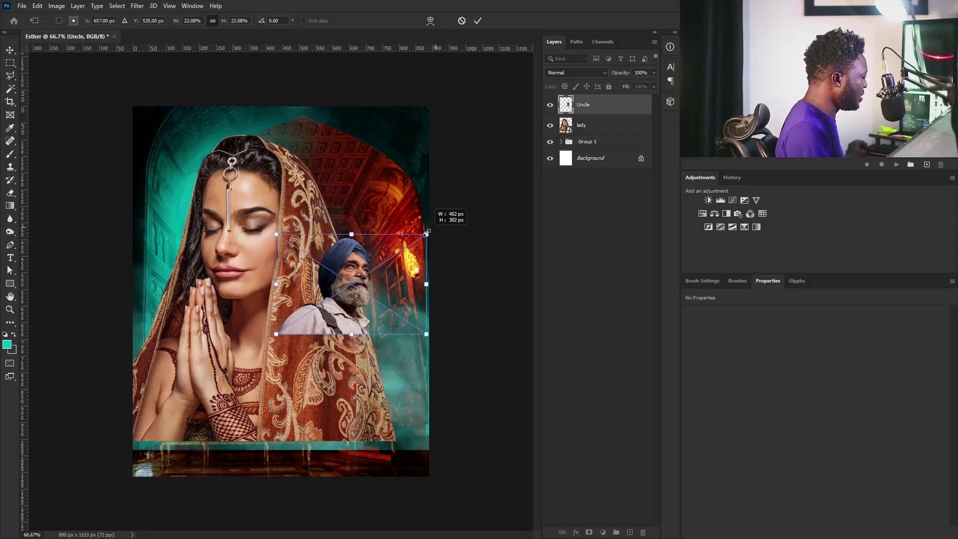
left_click_drag(366, 270, 366, 287)
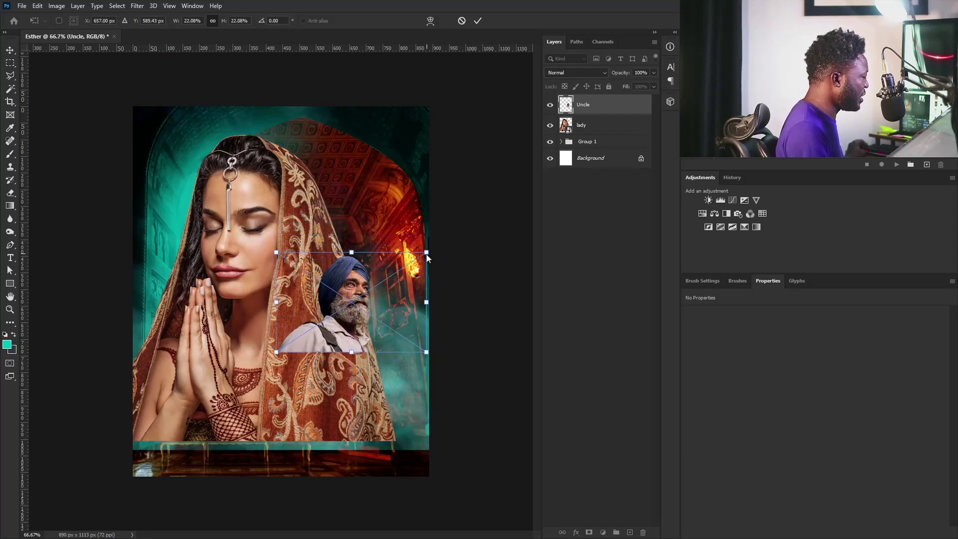
left_click_drag(429, 250, 433, 248)
key("Return")
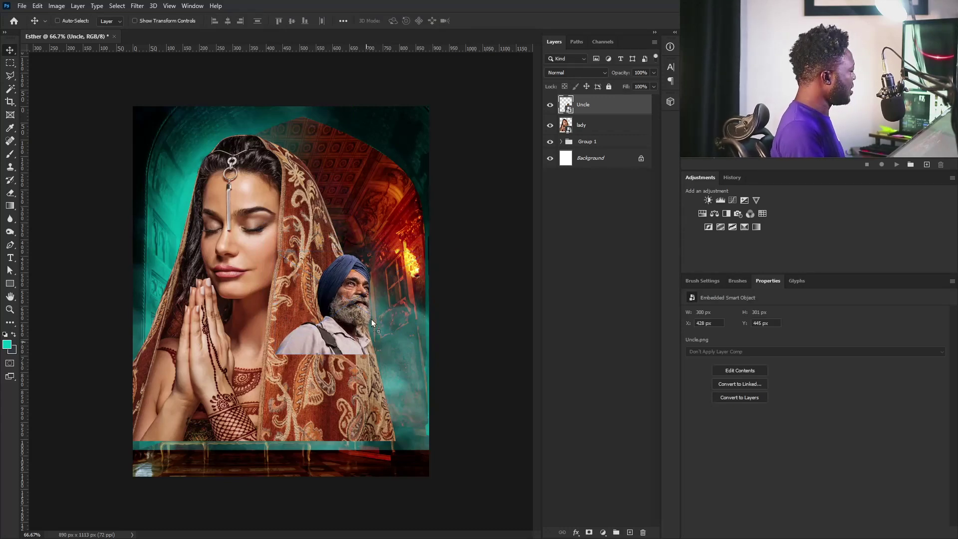
Flip the placed Servant image horizontally, scale it to about 298 px wide, and position it in the poster's lower right area below the uncle.
right_click(328, 229)
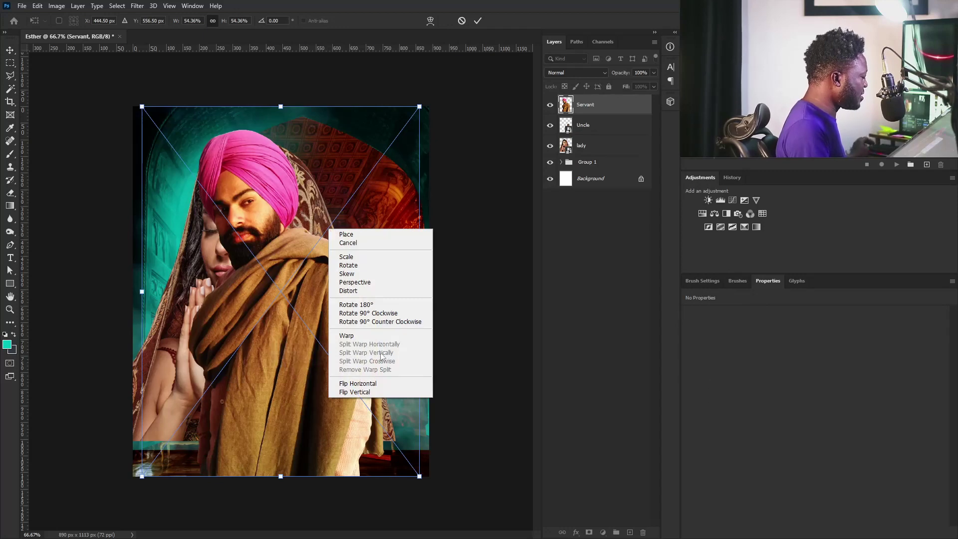
left_click(377, 385)
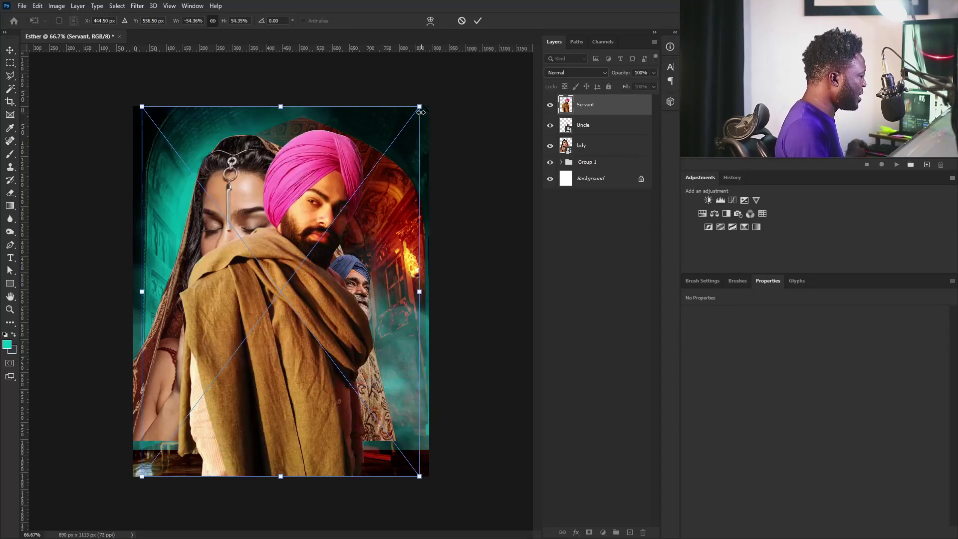
left_click_drag(419, 107, 333, 219)
left_click_drag(277, 269, 358, 340)
left_click_drag(412, 294, 427, 275)
left_click_drag(350, 361, 351, 401)
key("Return")
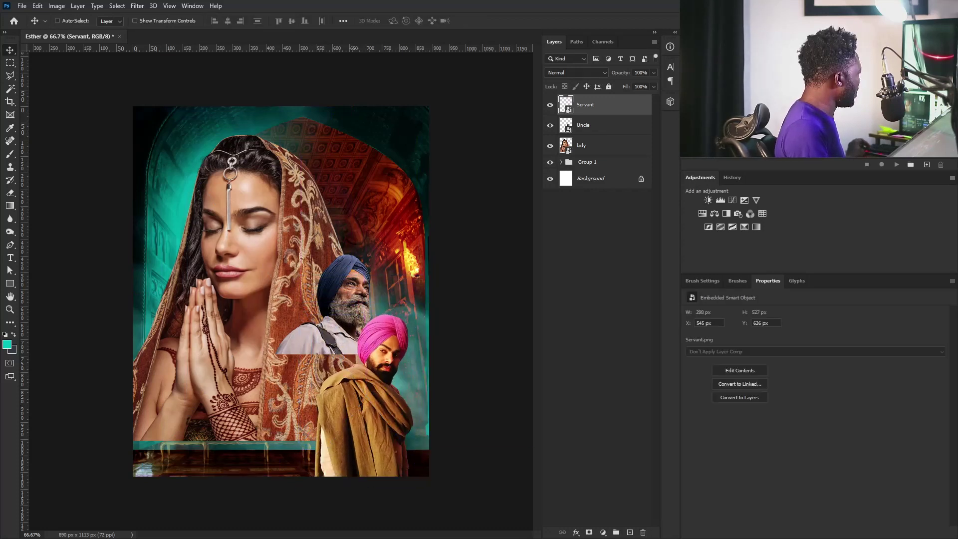
Place the king image, flip it horizontally, scale it to about 487 px wide, and position it in front of the servant.
left_click_drag(1, 262, 376, 422)
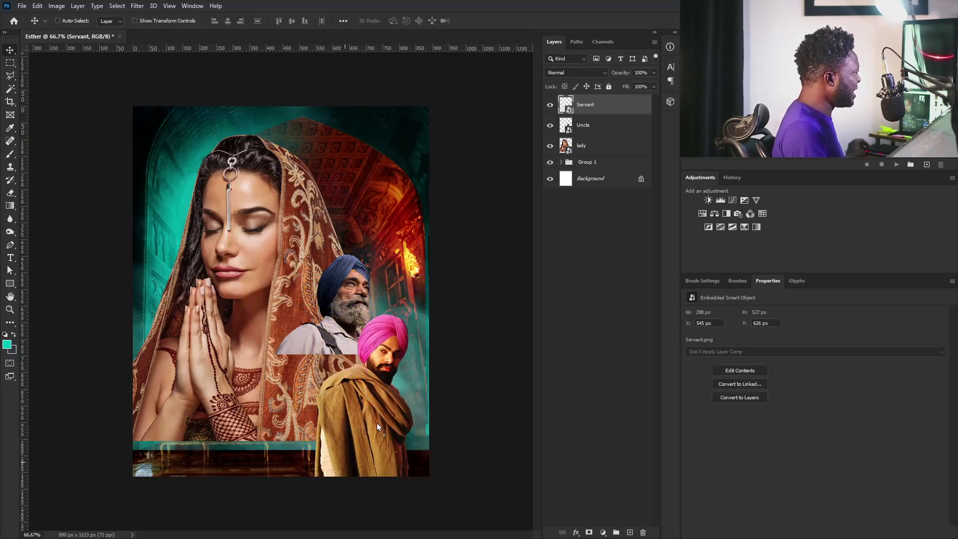
right_click(360, 295)
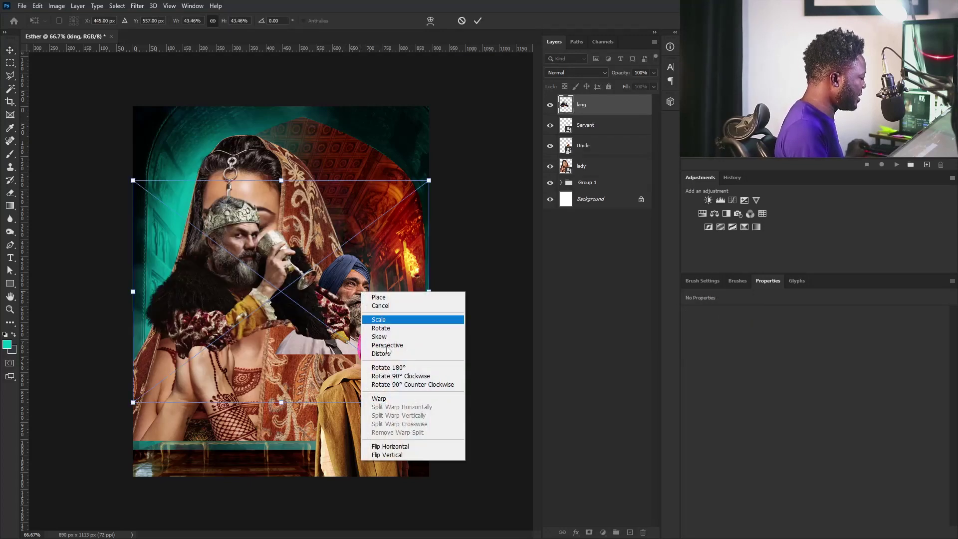
left_click(402, 445)
left_click_drag(322, 310, 298, 425)
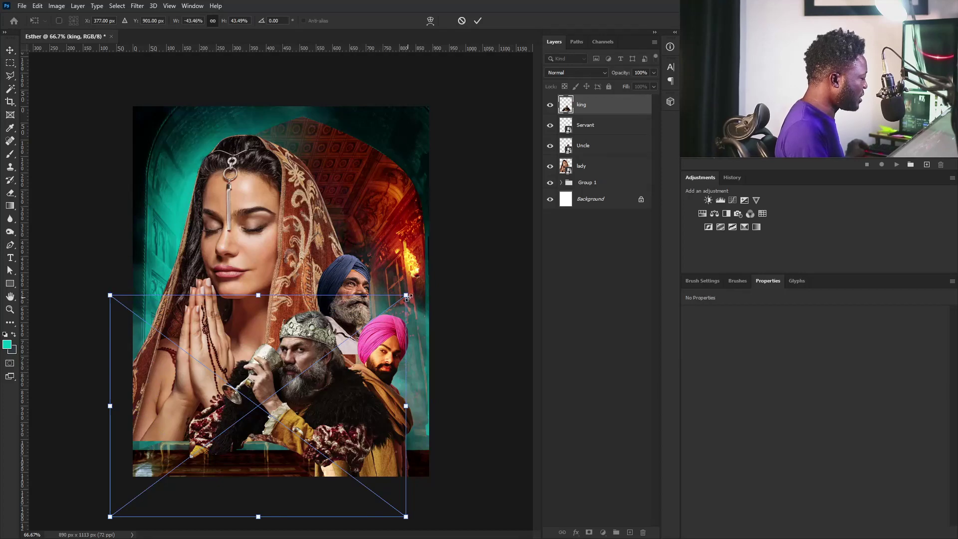
left_click_drag(408, 296, 375, 321)
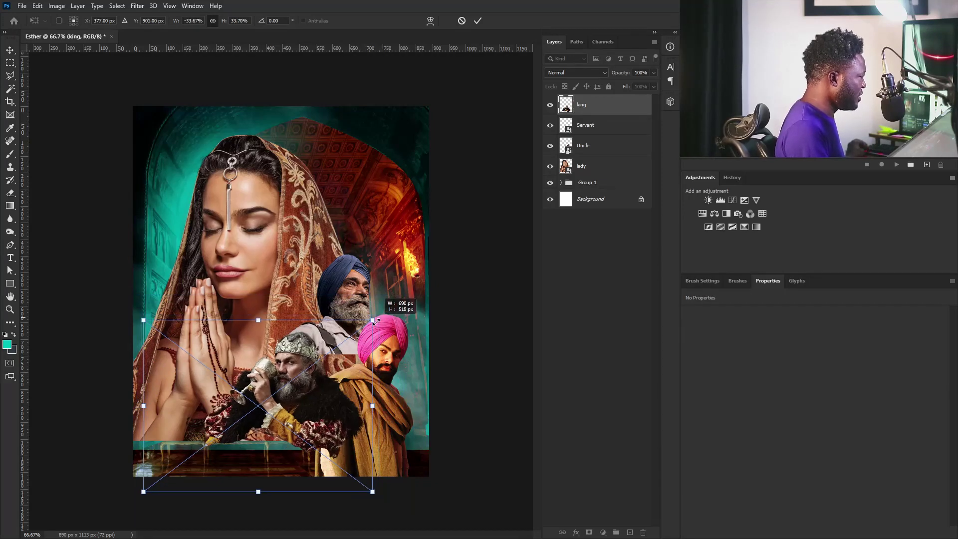
key("Return")
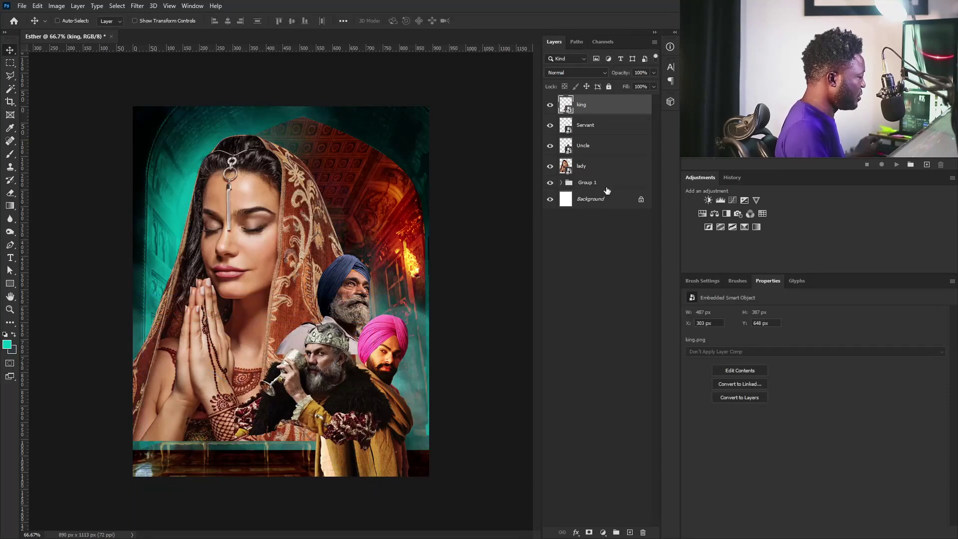
Rotate the Uncle layer to about -4.18°, scale it to about 23.9%, and raise it to about Y 575 px.
left_click(583, 145)
key("ctrl+t")
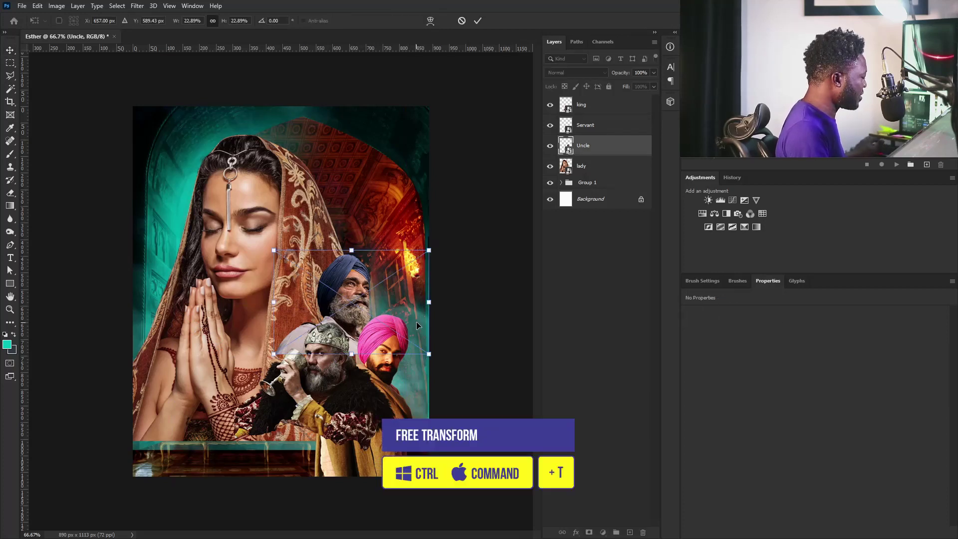
mouse_move(459, 358)
left_mouse_down()
mouse_move(489, 338)
mouse_move(464, 347)
left_mouse_up()
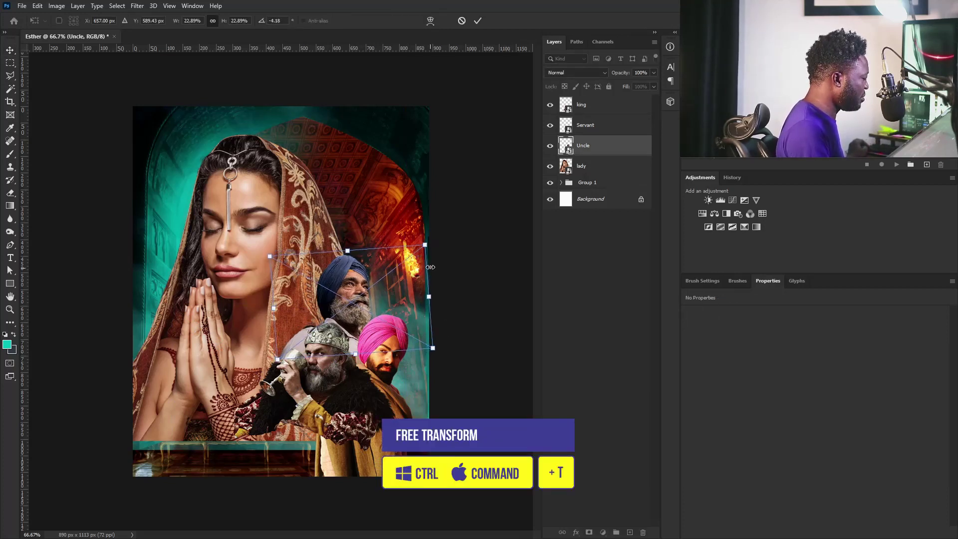
left_click_drag(429, 248, 433, 245)
left_click_drag(401, 304, 400, 301)
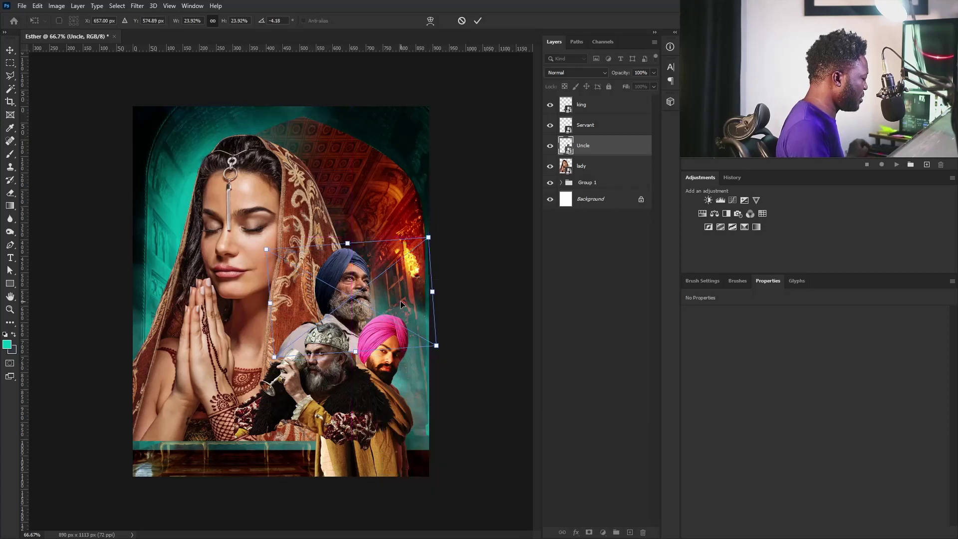
key("Return")
Select the Servant layer and shift the servant slightly up and to the right behind the king.
right_click(389, 349)
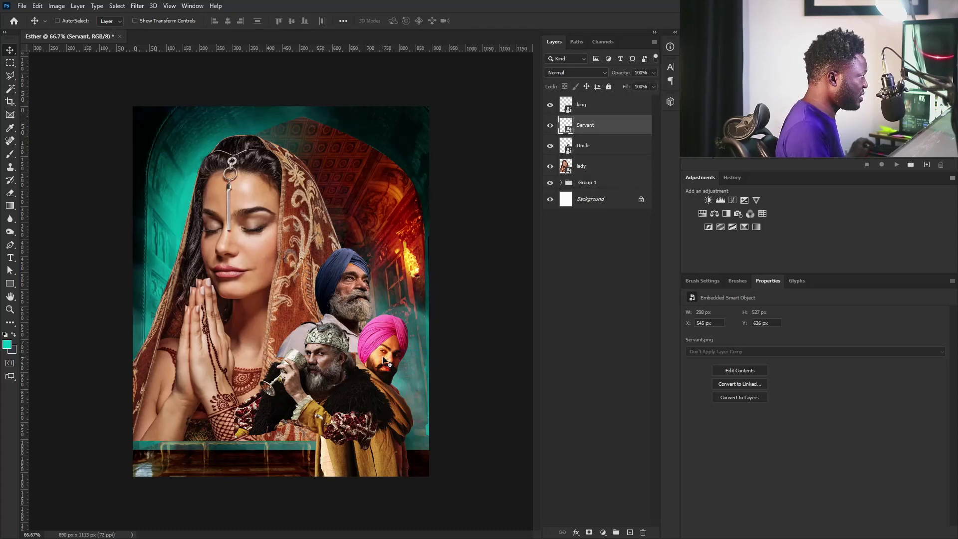
left_click_drag(385, 359, 395, 358)
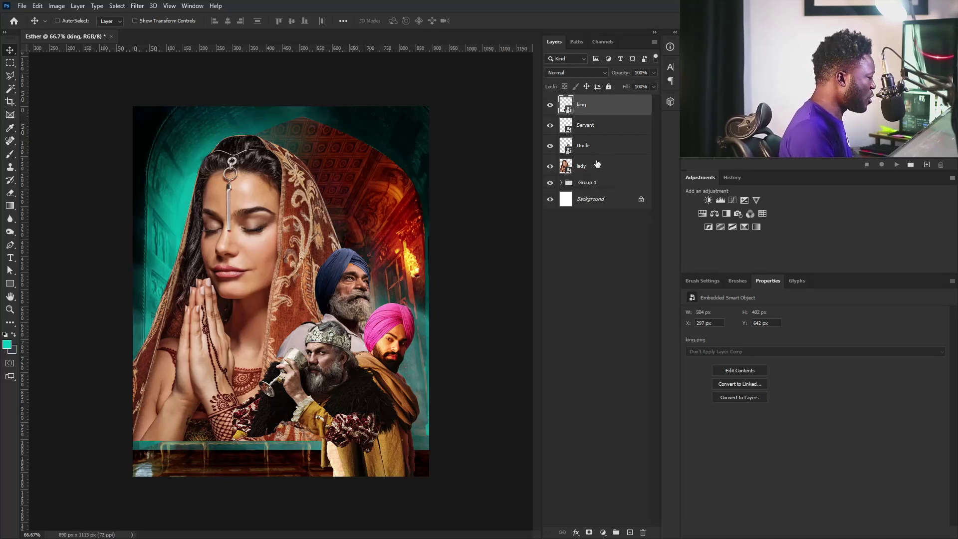
Rasterize the Uncle layer and hide the king and Servant layers.
left_click(587, 144)
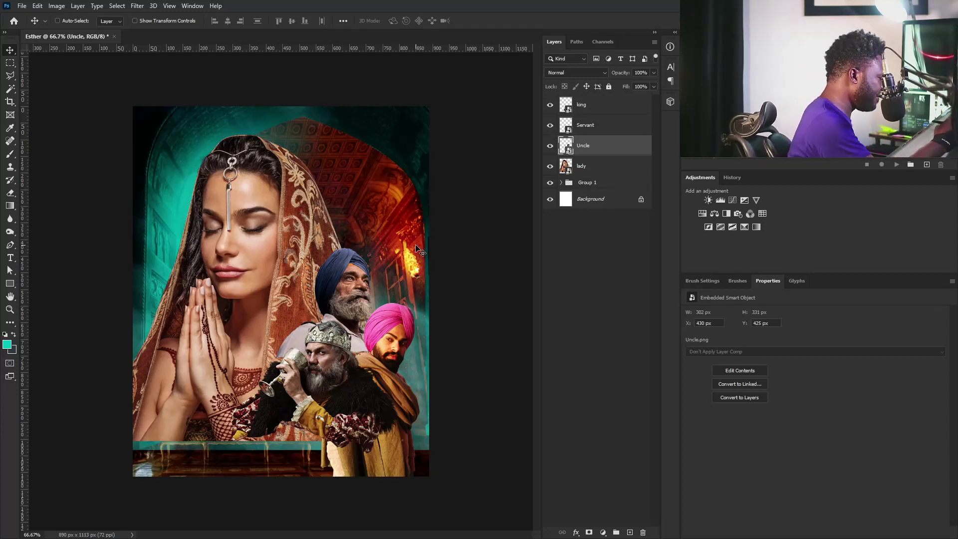
left_click(550, 145)
left_click(551, 146)
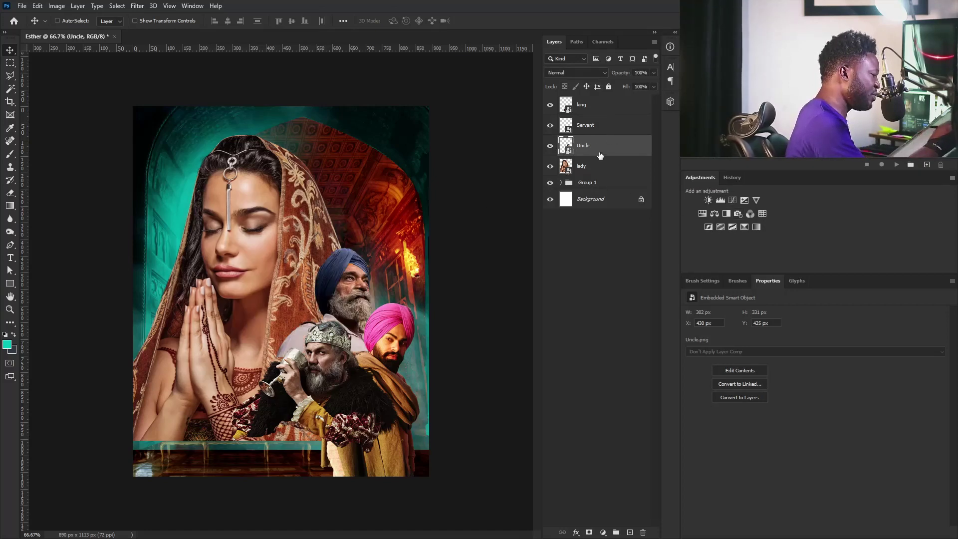
right_click(603, 151)
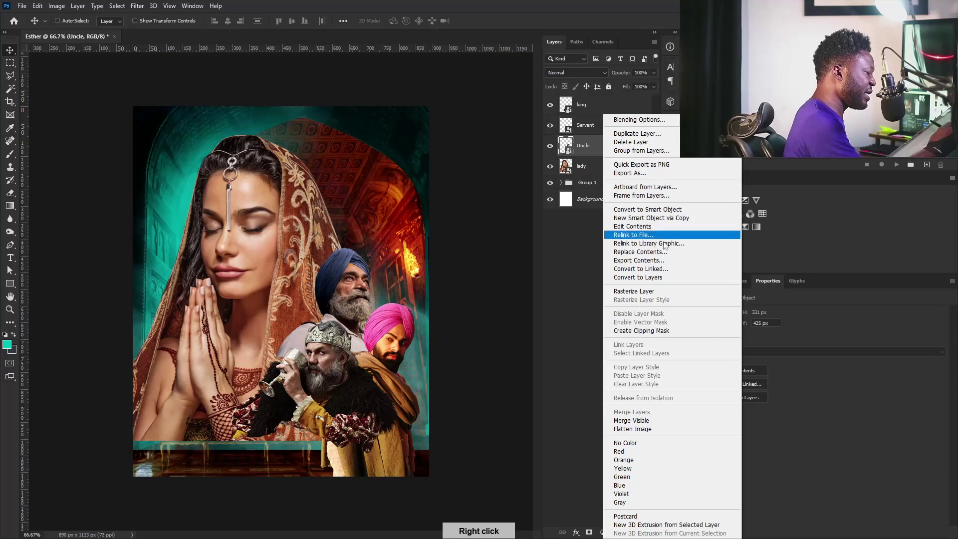
left_click(643, 290)
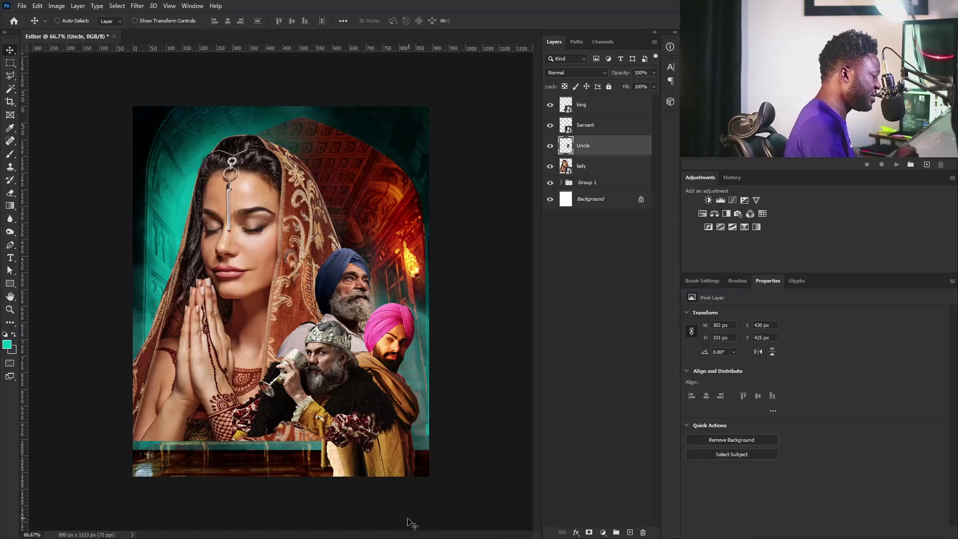
left_click(550, 106)
left_click(551, 126)
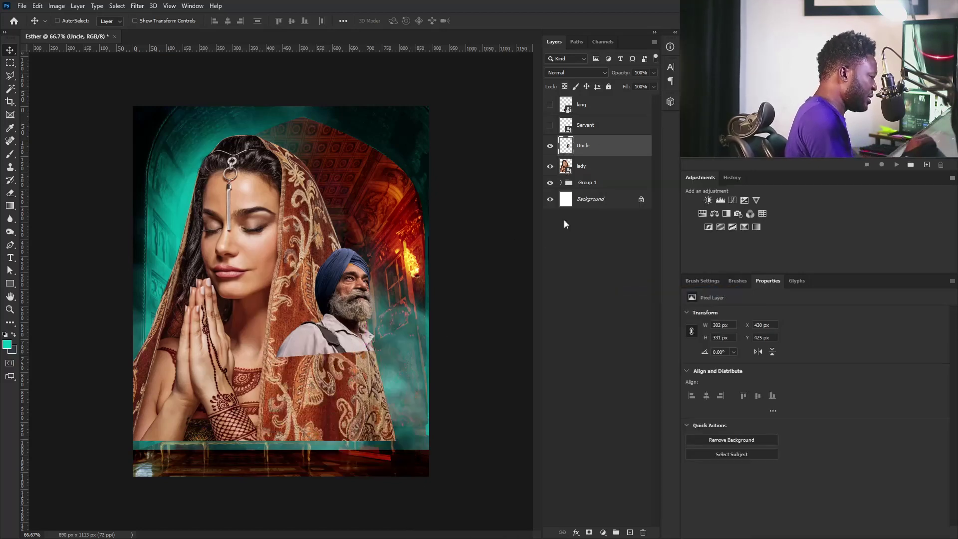
left_click(550, 125)
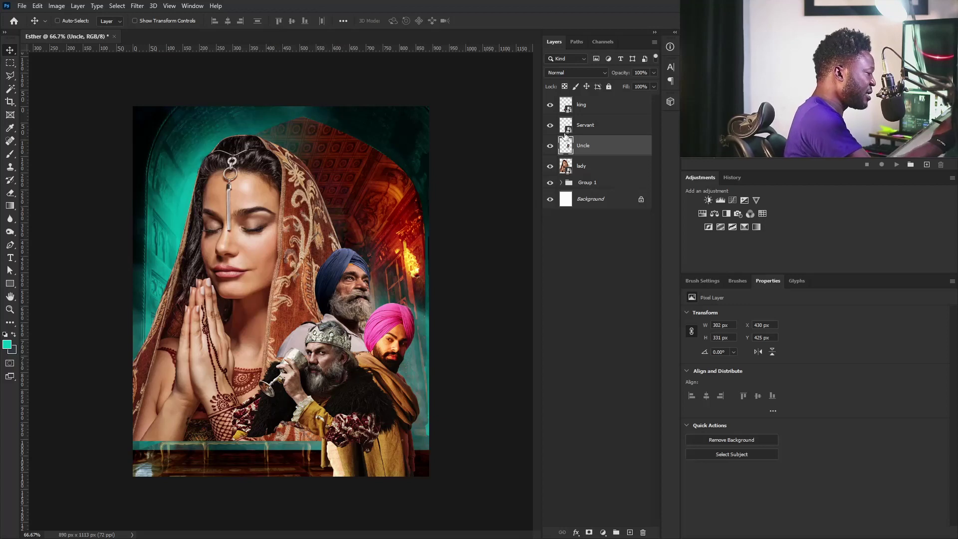
left_click(550, 105)
left_click(550, 126)
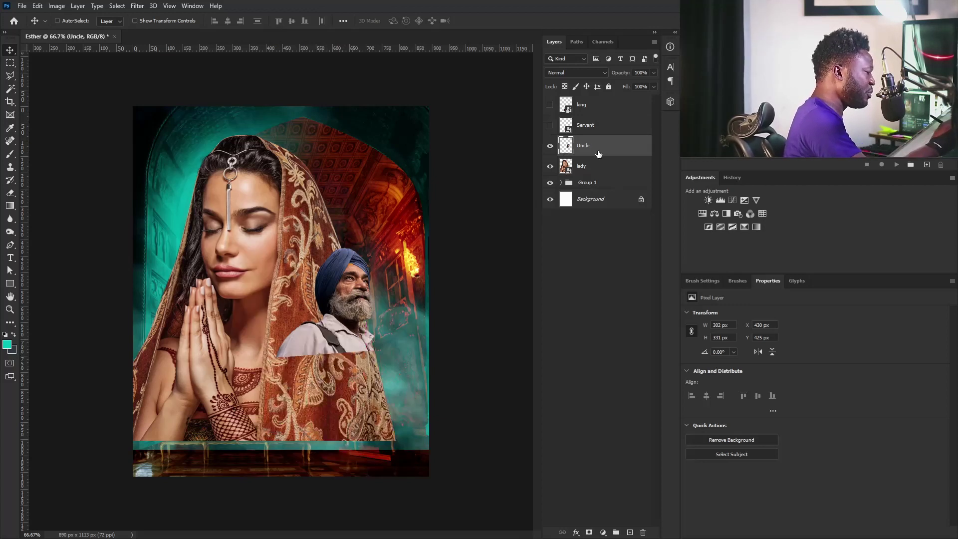
Stretch a selected strip at the base of the uncle's shirt downward with Content-Aware Scale to a layer height of 541 px, and show the Servant and king layers.
left_click(11, 63)
mouse_move(270, 350)
left_mouse_down()
mouse_move(415, 389)
mouse_move(271, 348)
left_mouse_up()
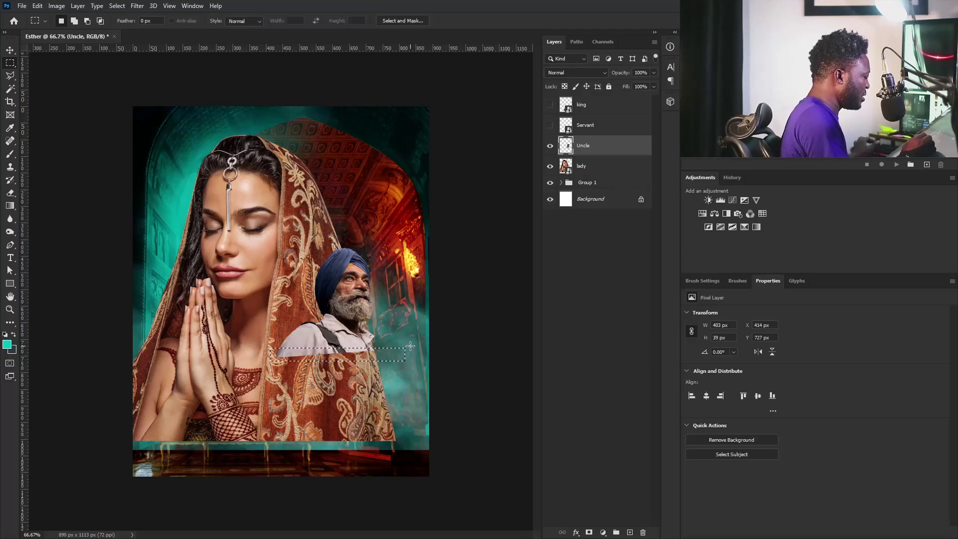
left_click(38, 6)
left_click(121, 196)
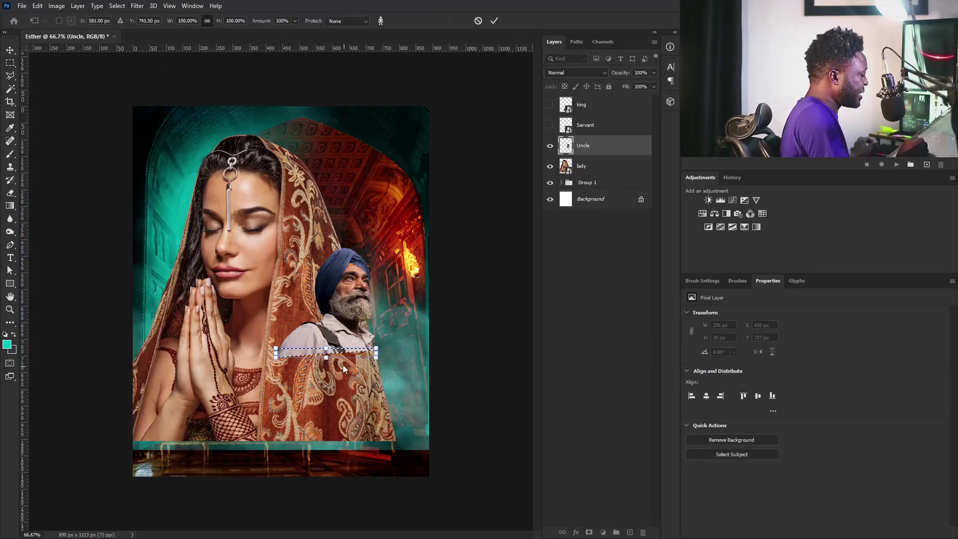
left_click_drag(329, 359, 327, 428)
key("Return")
key("ctrl+d")
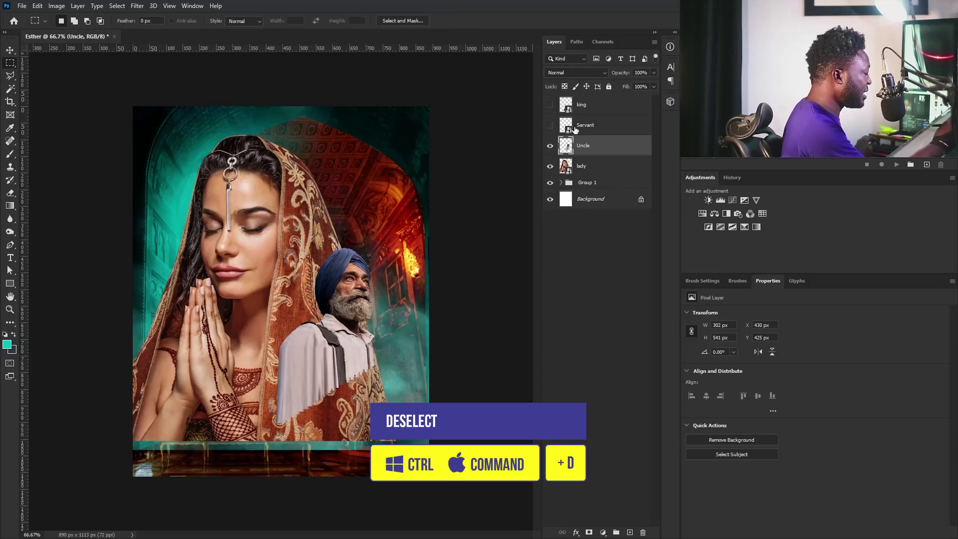
left_click(550, 125)
left_click(549, 104)
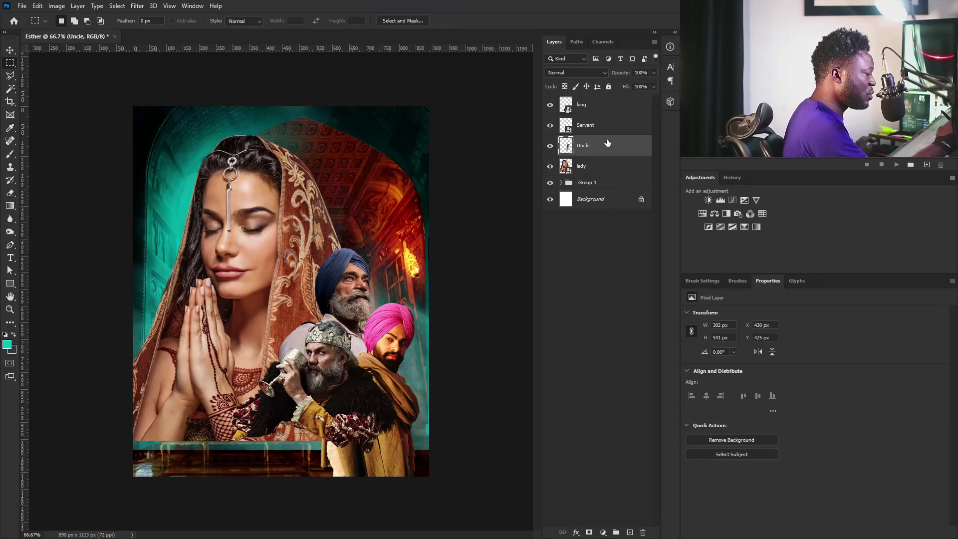
Add a Hue/Saturation adjustment clipped to the Uncle layer with hue +5 and saturation +17, and invert its mask to black.
left_click(702, 214)
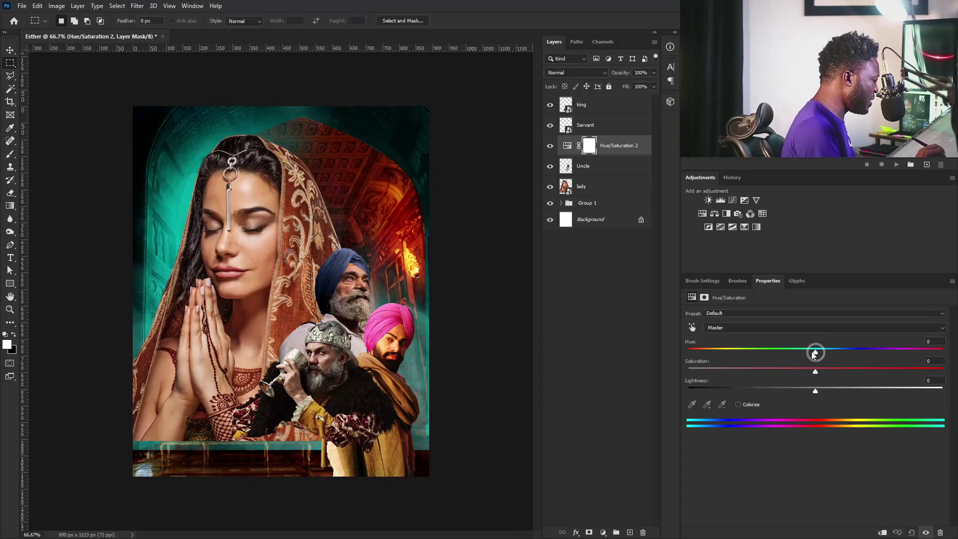
mouse_move(816, 355)
left_mouse_down()
mouse_move(792, 351)
mouse_move(822, 356)
left_mouse_up()
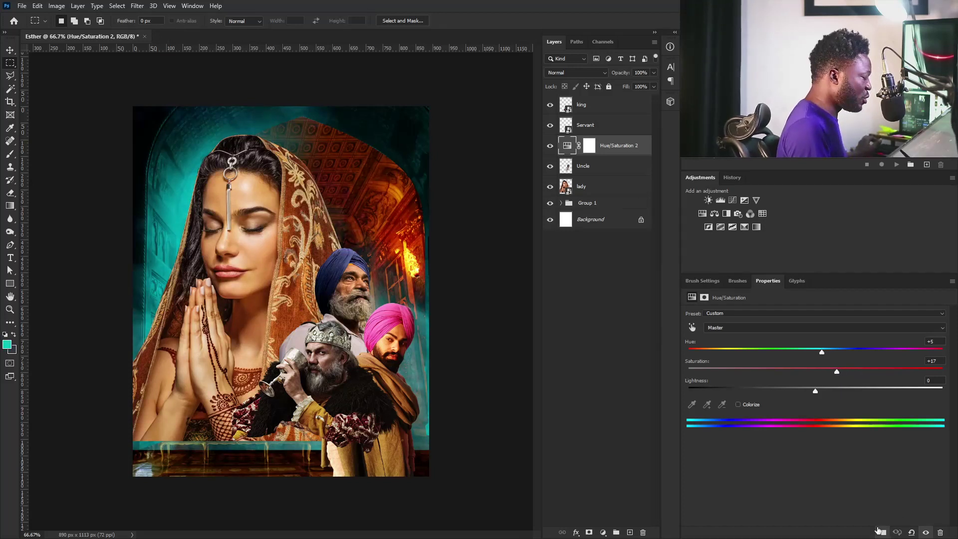
left_click(879, 530)
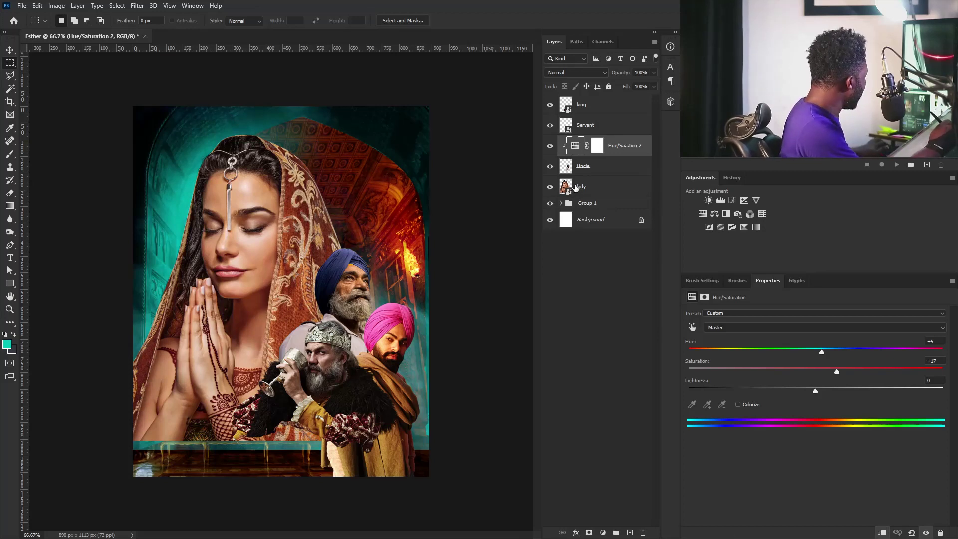
left_click(597, 145)
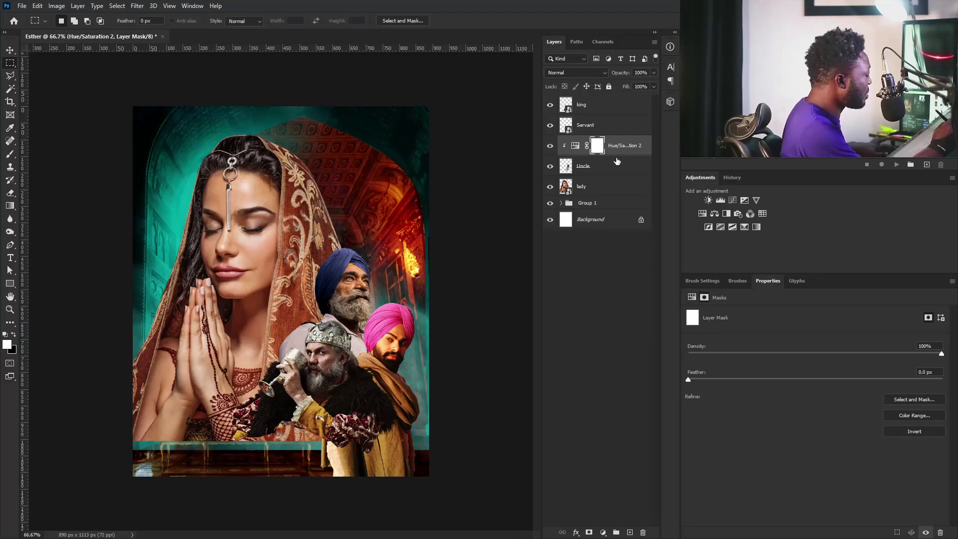
key("ctrl+i")
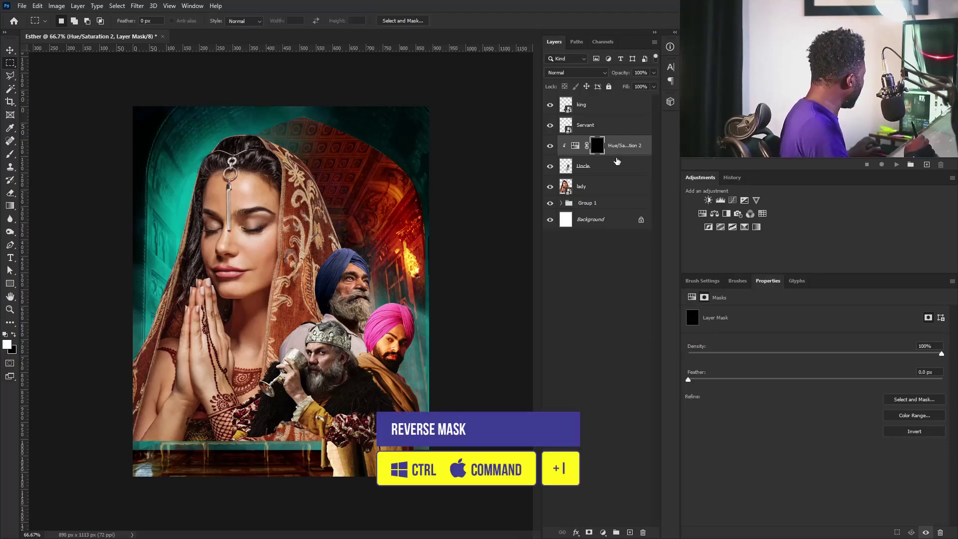
Paint white on the Hue/Saturation mask with a small soft brush to reveal the adjustment on the uncle's facial skin.
key("b")
left_click_drag(350, 283, 399, 303)
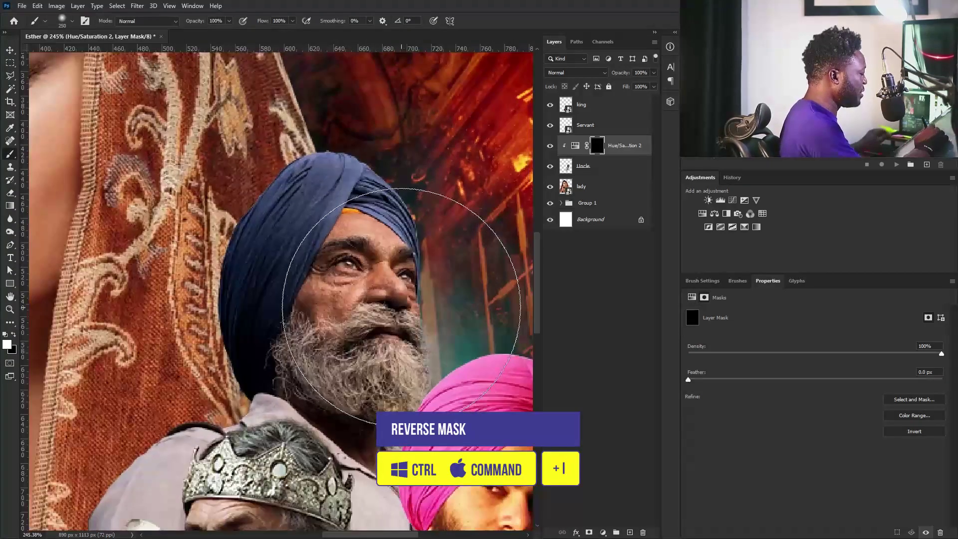
key("bracketleft")
key("bracketleft")
key("bracketleft")
key("bracketleft")
key("bracketleft")
key("bracketleft")
key("bracketleft")
key("bracketleft")
key("bracketleft")
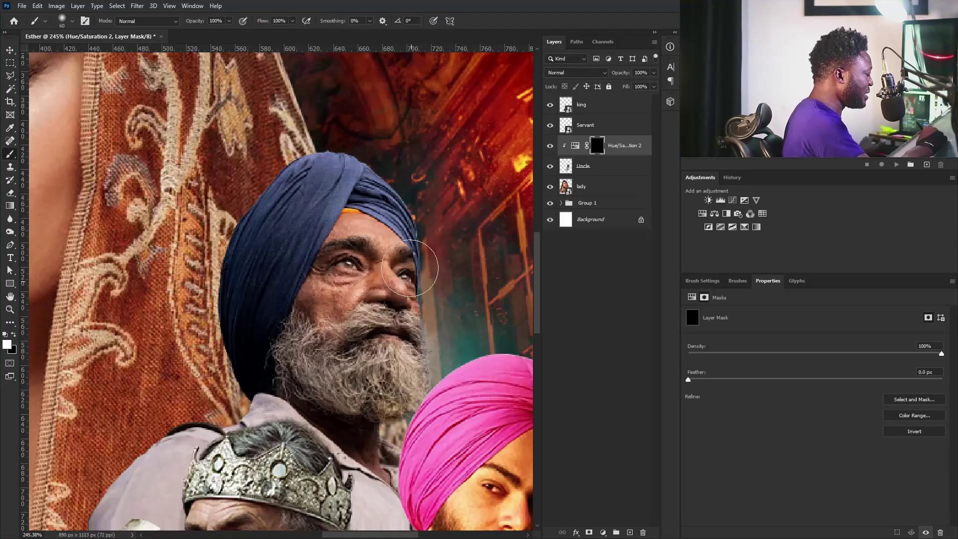
key("bracketleft")
key("bracketleft")
key("bracketleft")
key("bracketleft")
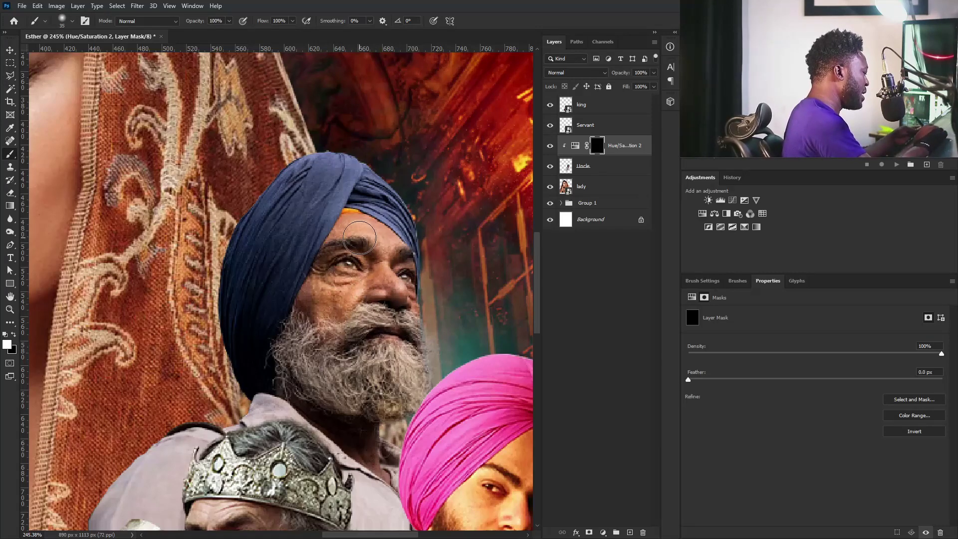
key("bracketleft")
mouse_move(359, 237)
left_mouse_down()
mouse_move(365, 242)
mouse_move(357, 222)
mouse_move(410, 294)
mouse_move(369, 232)
left_mouse_up()
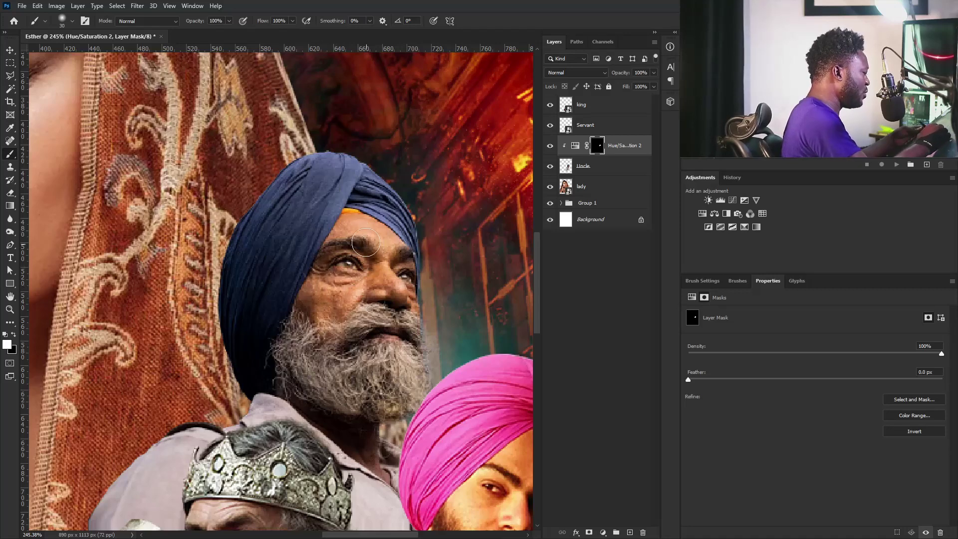
key("bracketleft")
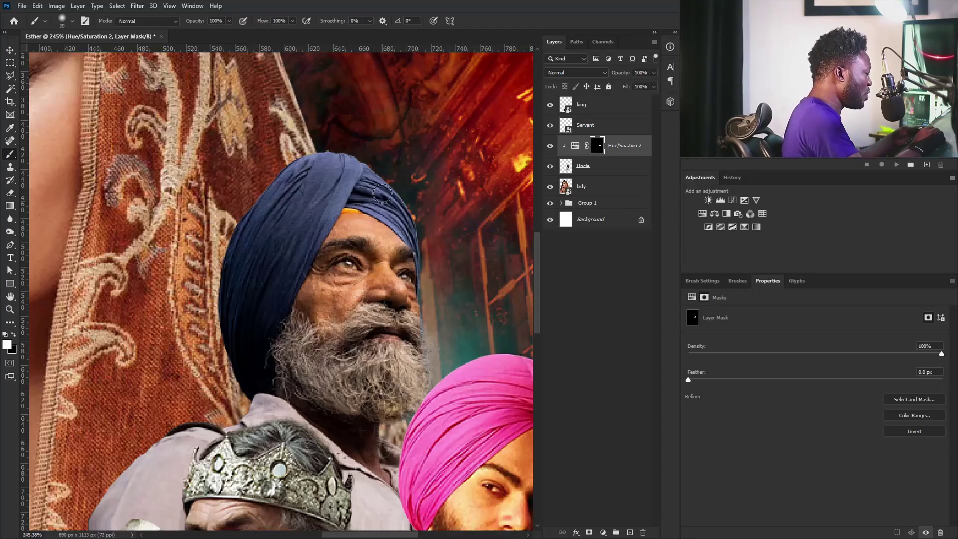
key("bracketleft")
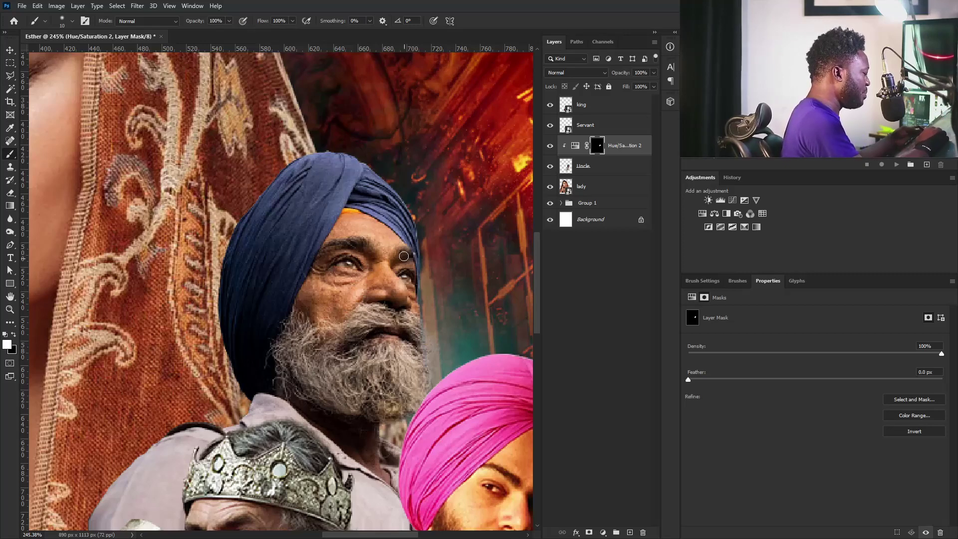
key("bracketright")
key("bracketright")
key("bracketright")
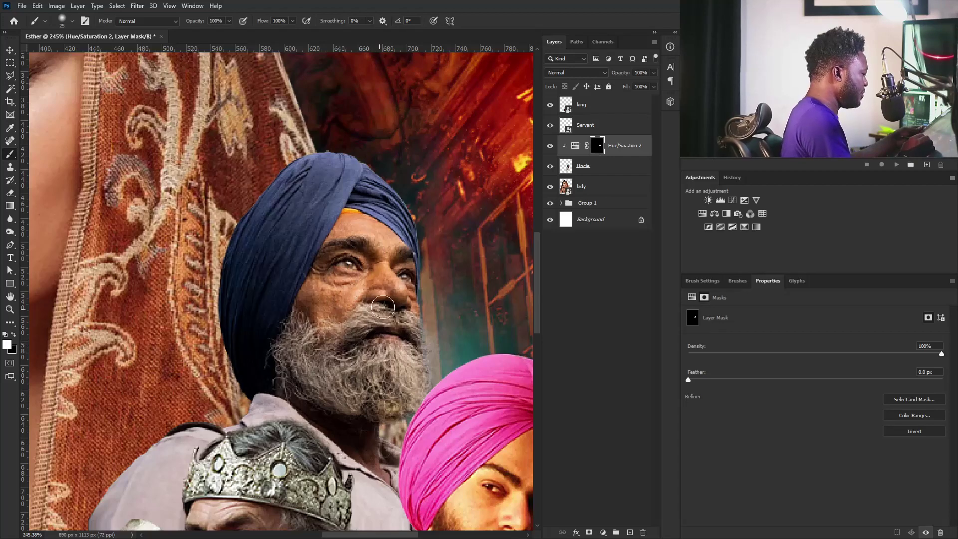
left_click_drag(464, 320, 402, 314)
mouse_move(464, 347)
left_mouse_down()
mouse_move(417, 349)
mouse_move(463, 344)
left_mouse_up()
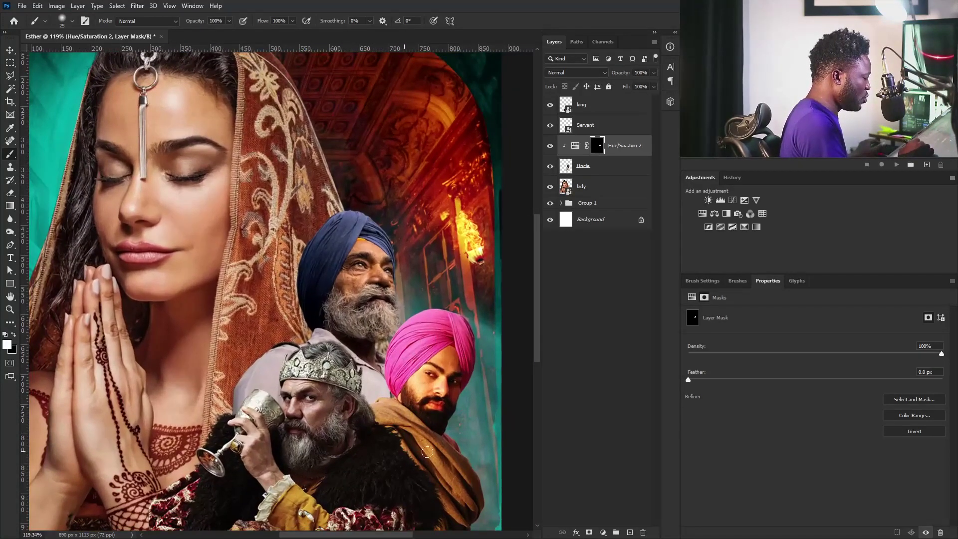
key("v")
right_click(599, 149)
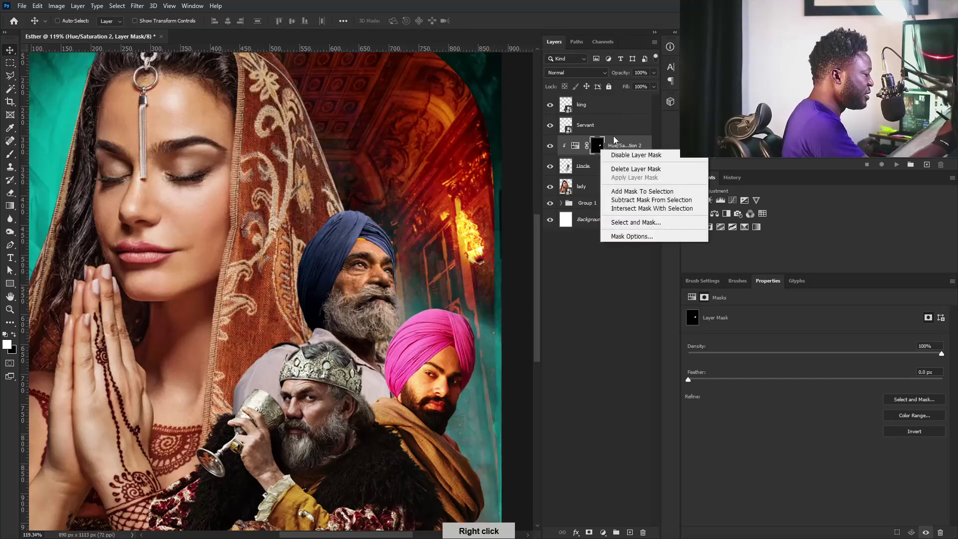
left_click(613, 138)
Add a Hue/Saturation adjustment clipped to the Servant layer and reduce its saturation to -29.
left_click(614, 126)
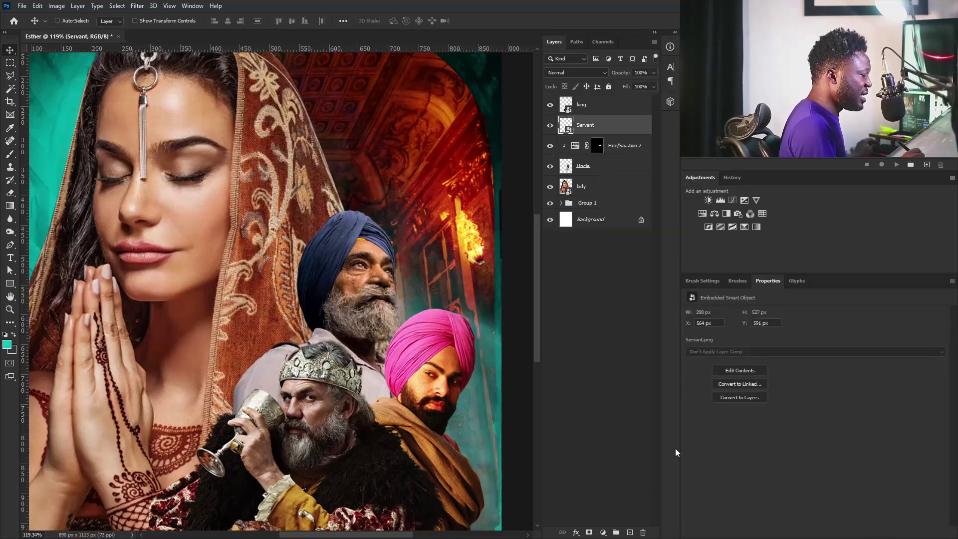
left_click_drag(464, 352, 457, 326)
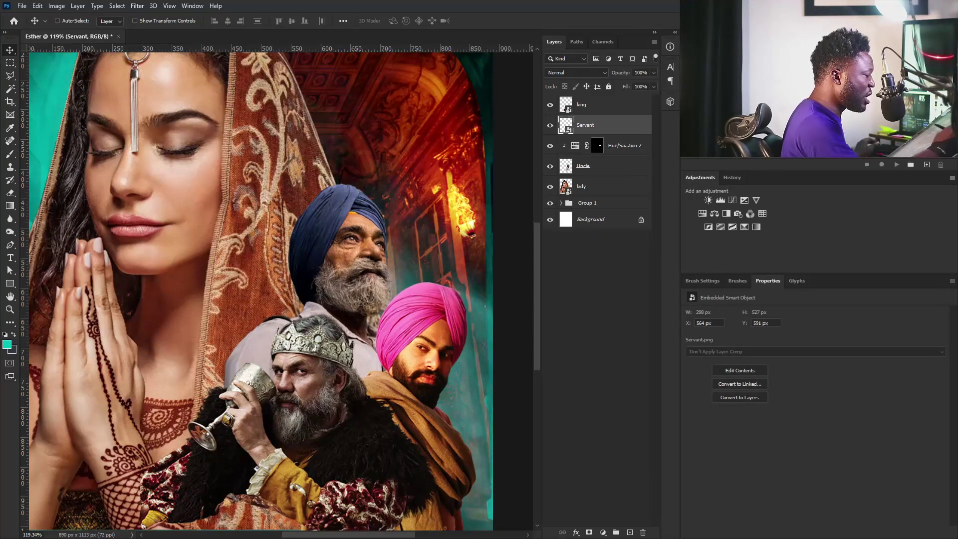
left_click(703, 214)
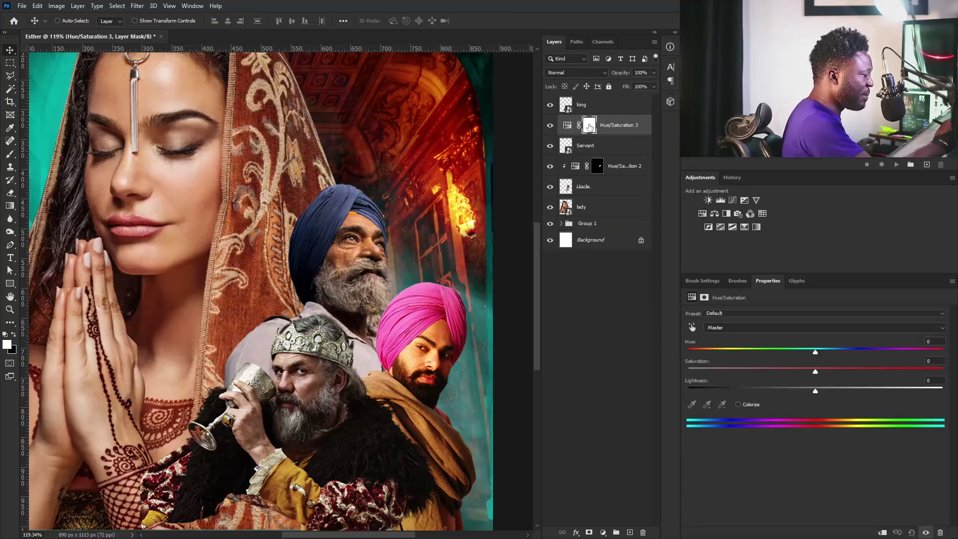
left_click(881, 532)
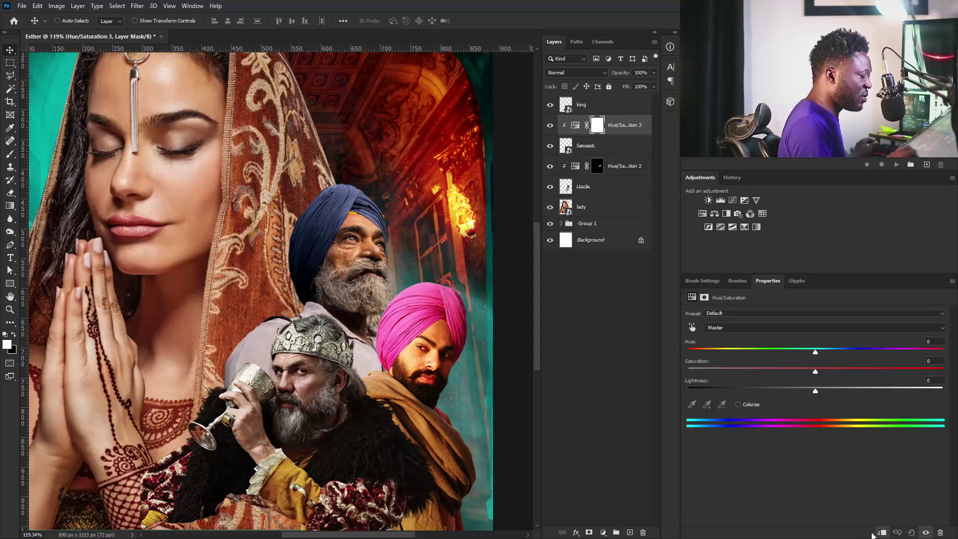
left_click_drag(816, 373, 781, 374)
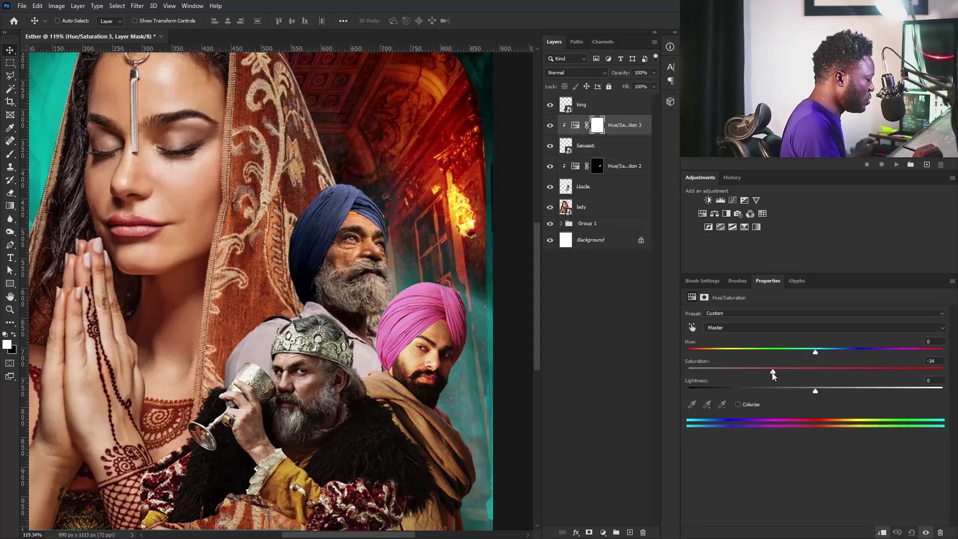
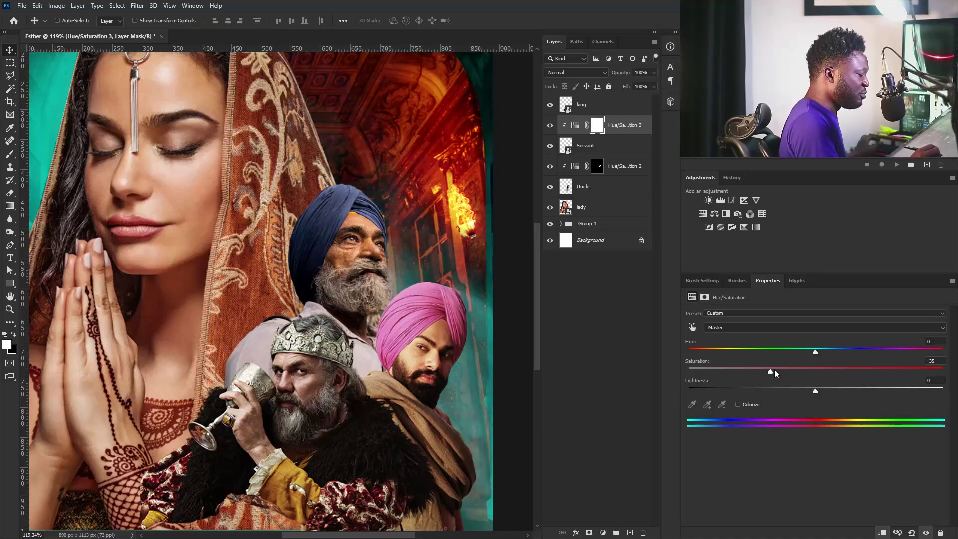
left_click_drag(771, 371, 772, 372)
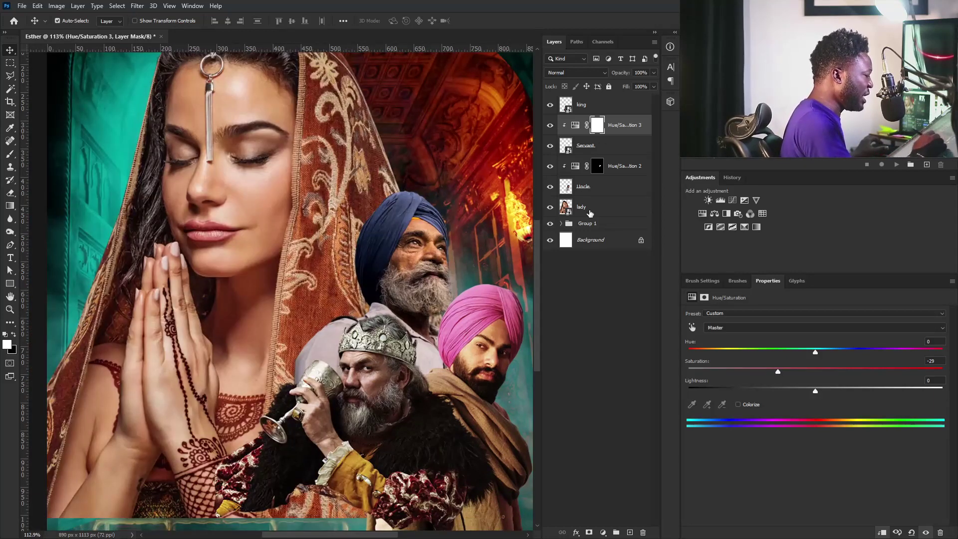
Add a Color Balance adjustment clipped to the king layer, with midtones at +19 toward red and -14 toward yellow.
left_click(607, 112)
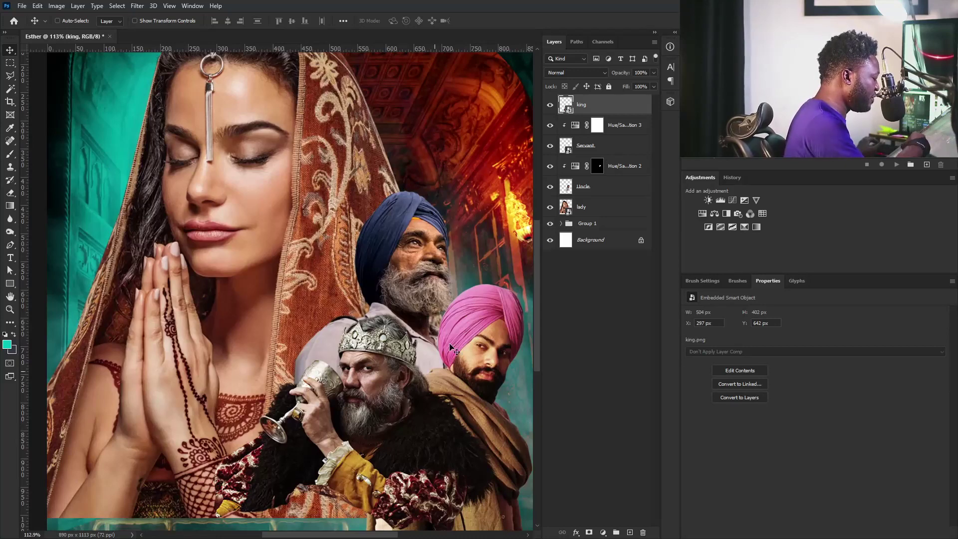
left_click(714, 214)
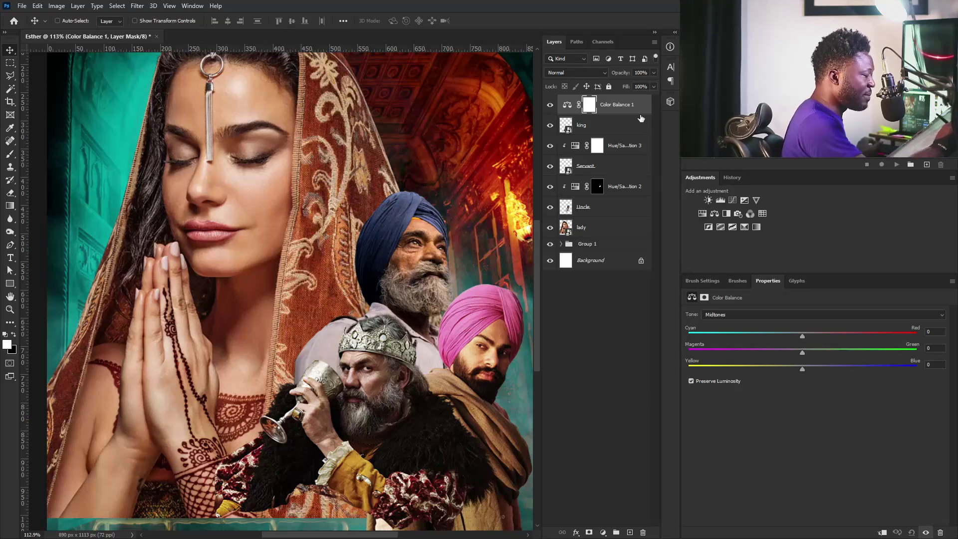
left_click(881, 532)
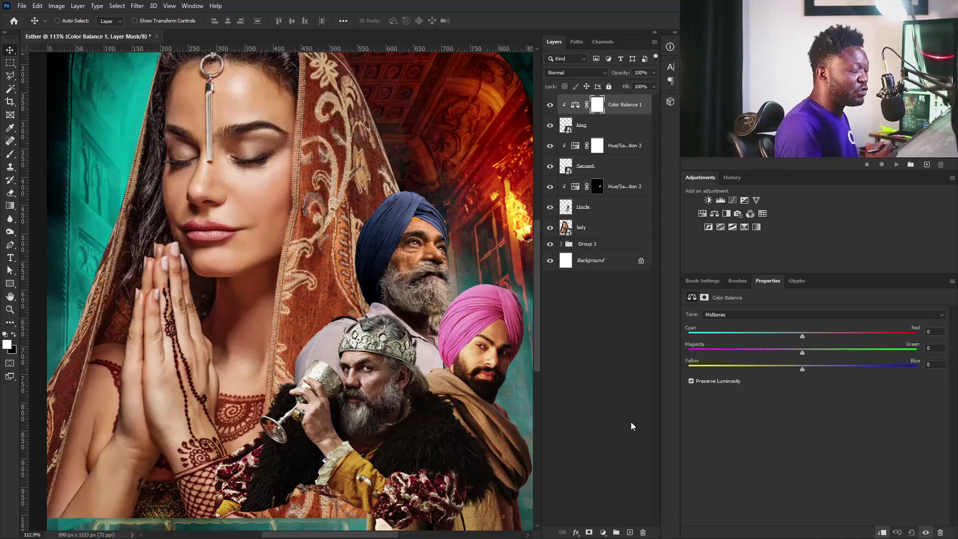
left_click(193, 6)
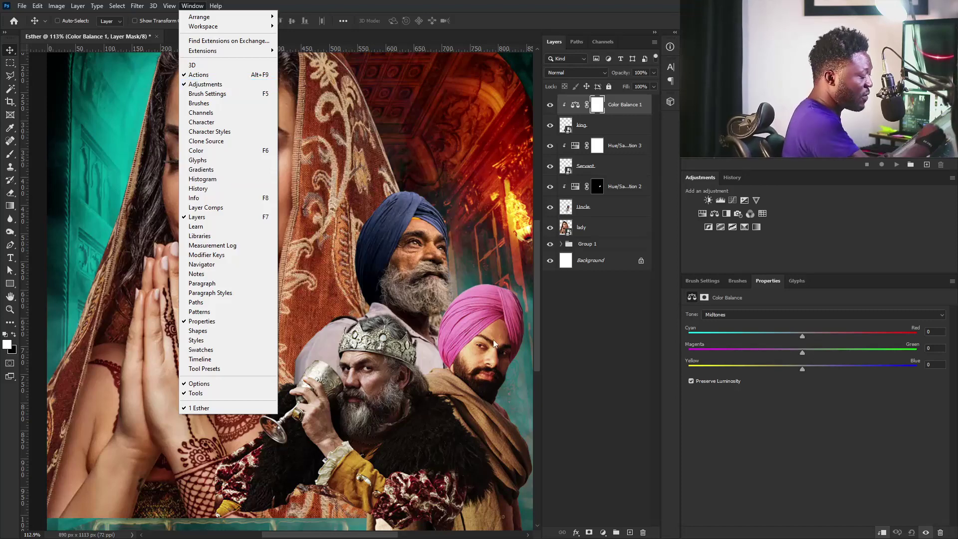
left_click(771, 421)
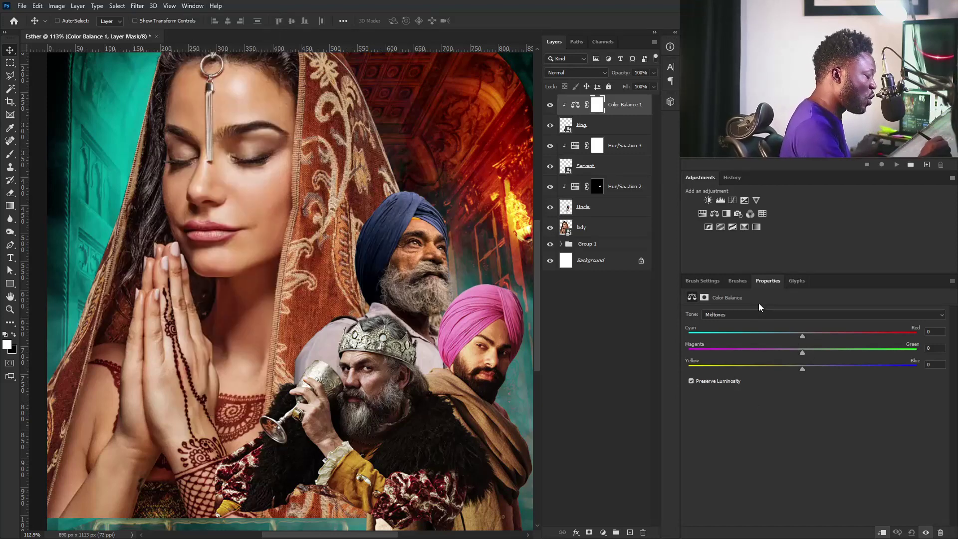
left_click_drag(802, 336, 820, 339)
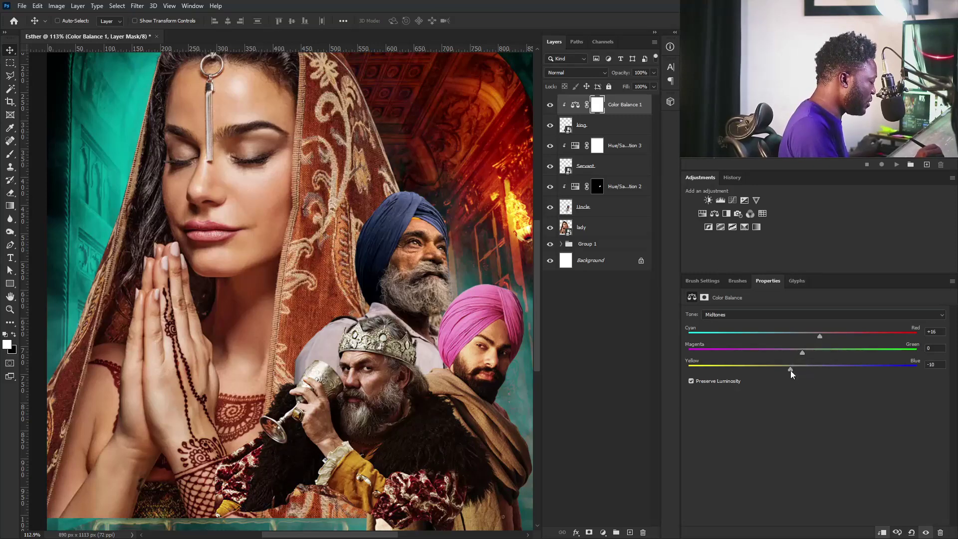
left_click_drag(791, 370, 789, 370)
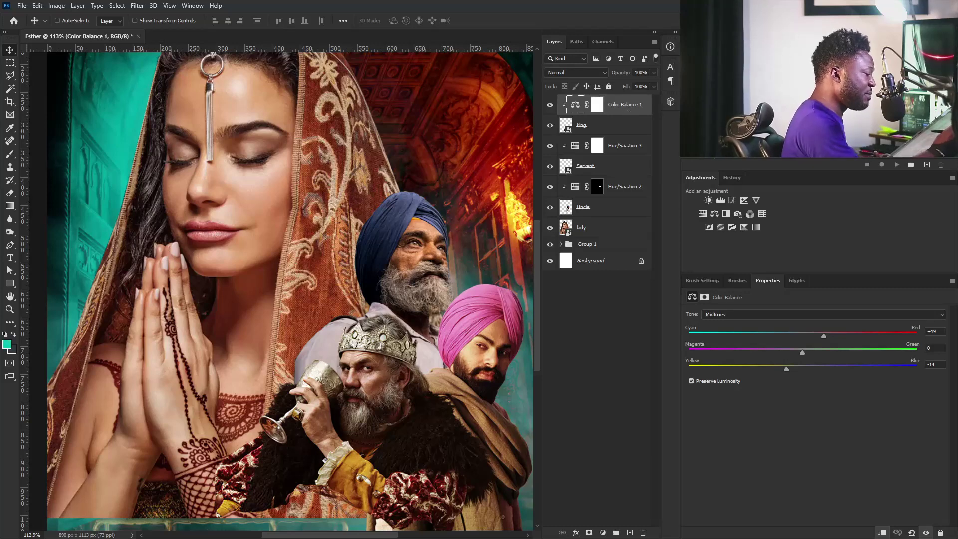
Add a Hue/Saturation adjustment clipped above the king's Color Balance and set its saturation to +12.
left_click(702, 213)
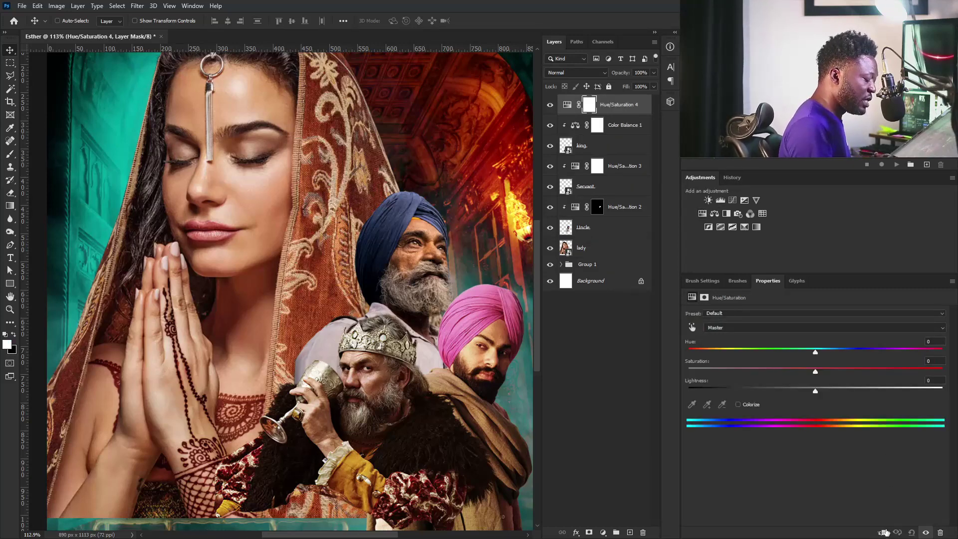
left_click(880, 532)
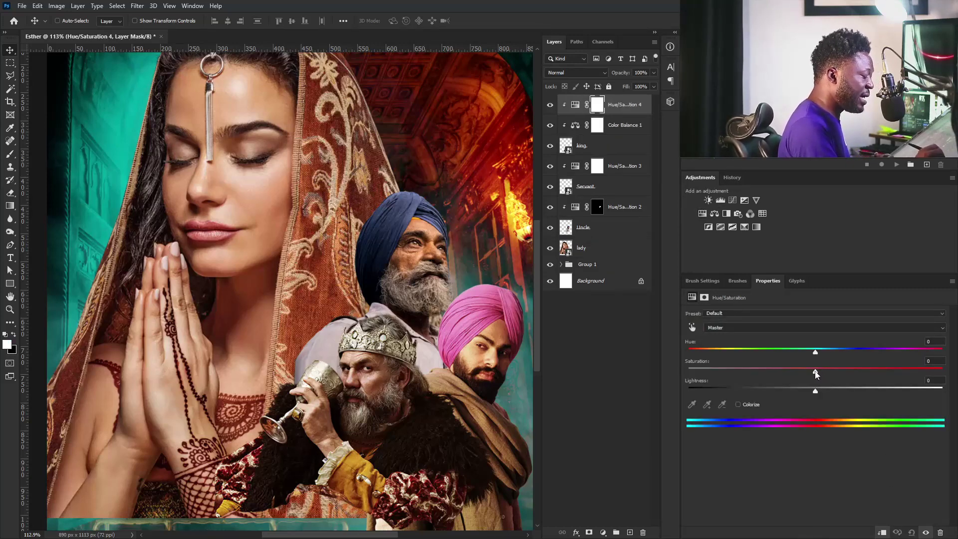
left_click_drag(816, 374, 830, 374)
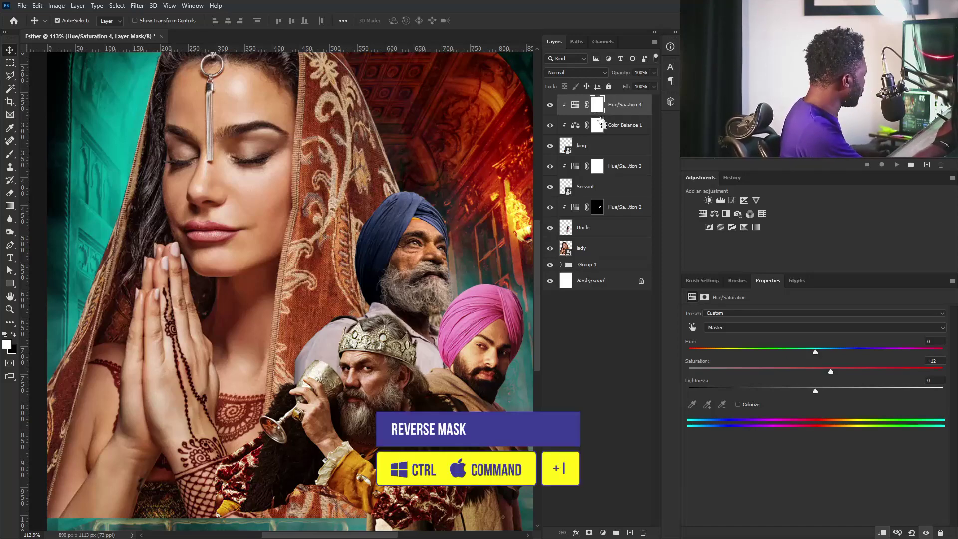
Invert the masks of the king's Hue/Saturation and Color Balance adjustments to black.
key("ctrl+i")
left_click(601, 127)
key("ctrl+i")
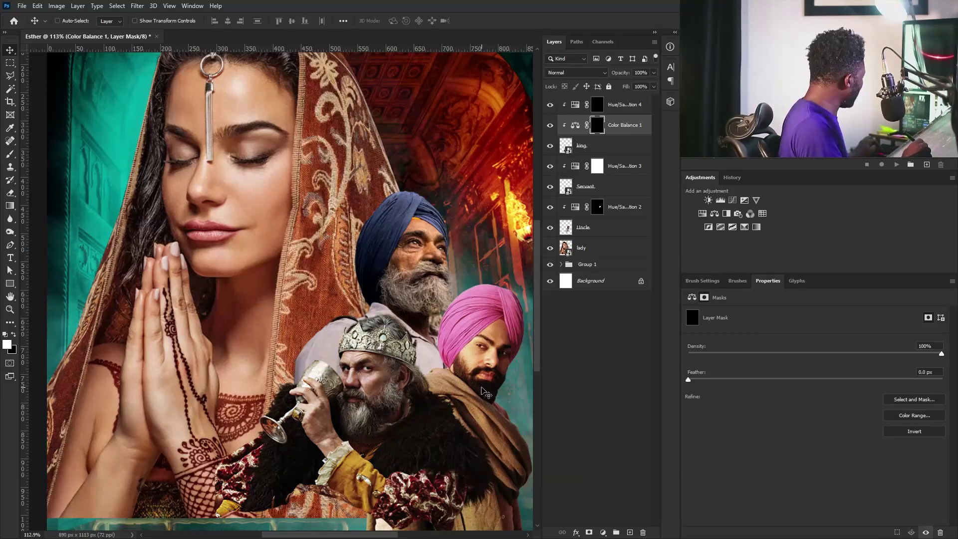
Paint white on the Color Balance mask over the king's facial skin with a soft 40 px brush at 0% hardness.
key("b")
mouse_move(357, 371)
left_mouse_down()
mouse_move(406, 366)
mouse_move(428, 347)
left_mouse_up()
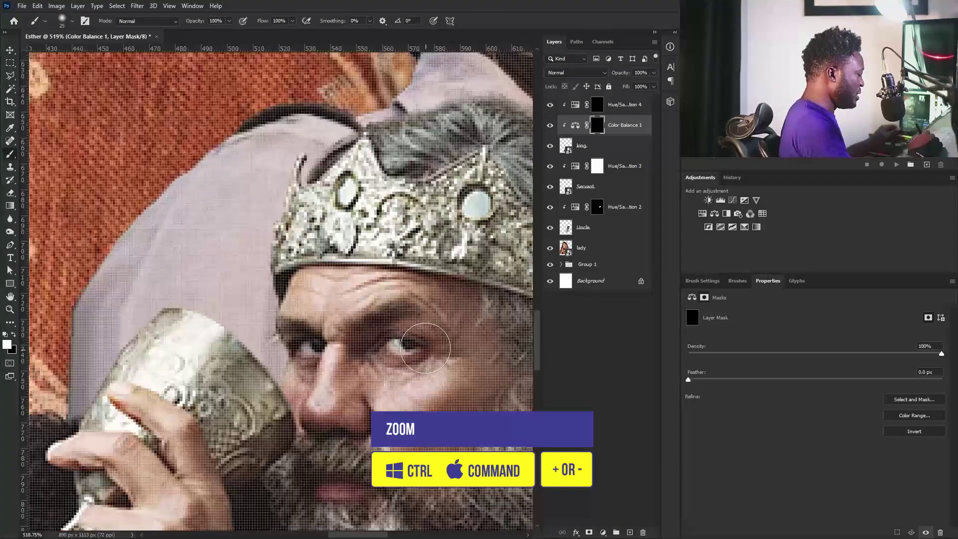
key("]")
key("]")
key("]")
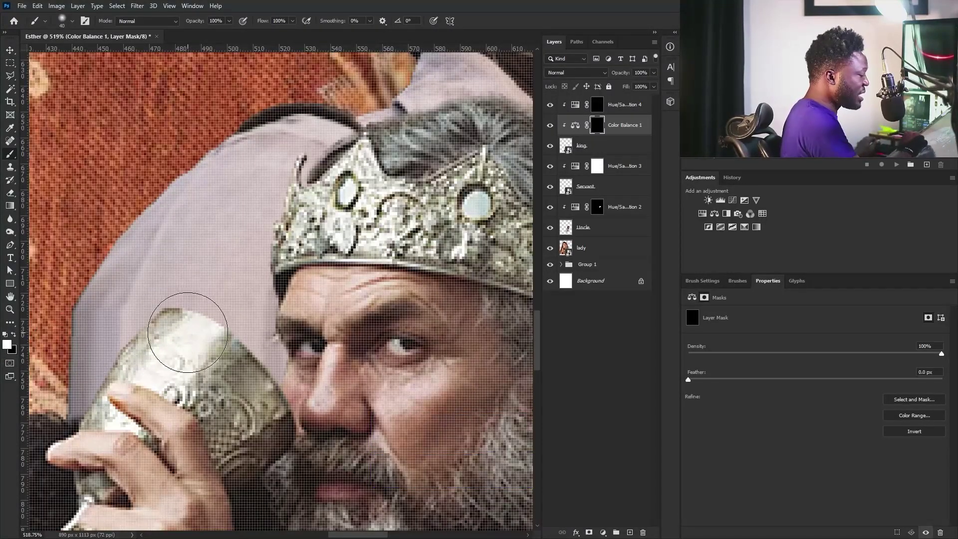
left_click(707, 281)
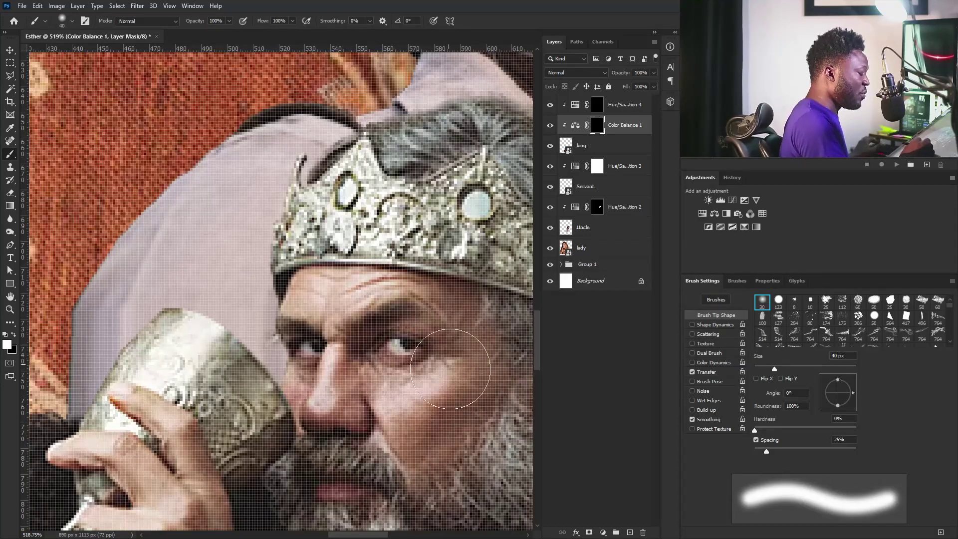
mouse_move(468, 337)
left_mouse_down()
mouse_move(449, 348)
mouse_move(336, 319)
left_mouse_up()
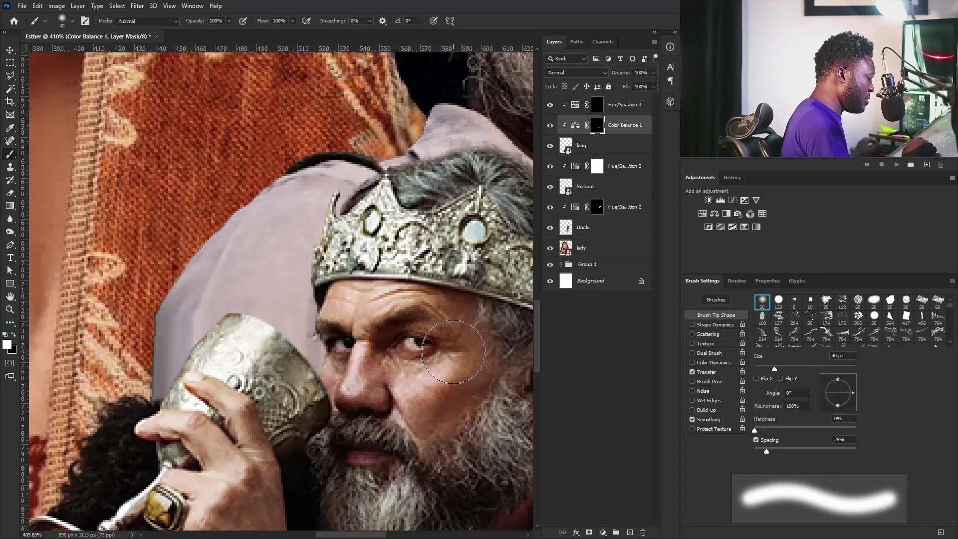
left_click_drag(453, 352, 422, 352)
Reduce the brush to 30 px and reveal the Color Balance on the king's temple and goblet-holding hand.
key("bracketleft")
key("bracketleft")
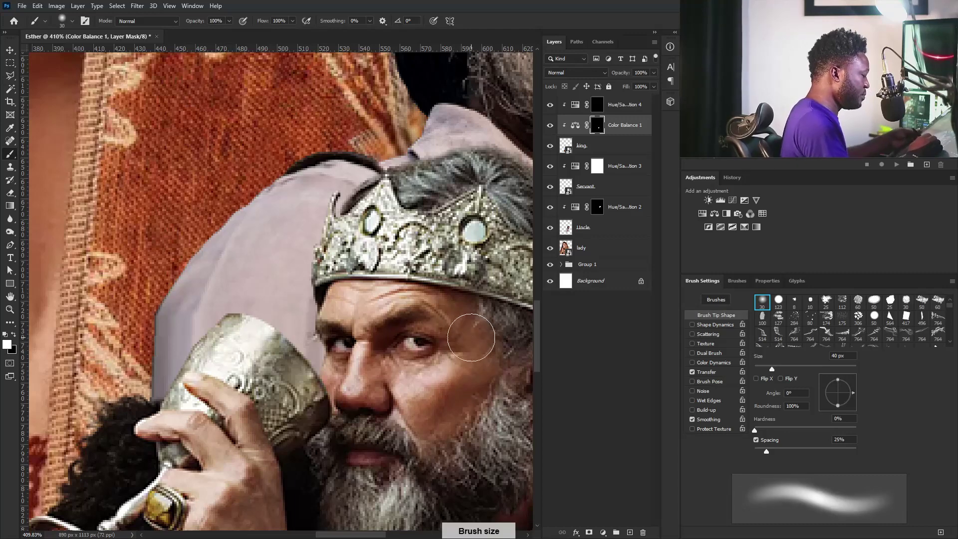
left_click_drag(467, 330, 437, 337)
mouse_move(303, 412)
left_mouse_down()
mouse_move(301, 320)
mouse_move(264, 301)
mouse_move(319, 399)
mouse_move(310, 410)
left_mouse_up()
scroll(330, 456, "down", 7)
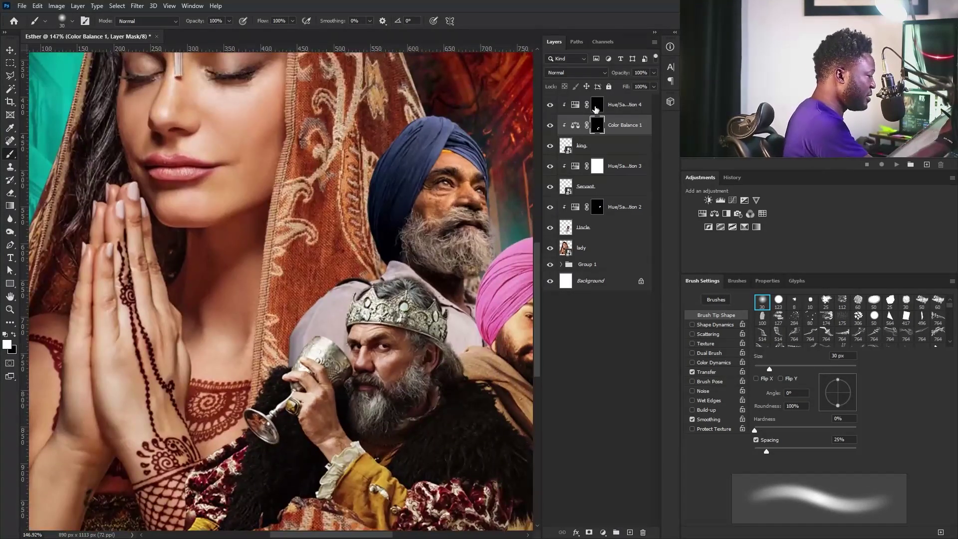
Paint white on the Color Balance mask to warm the skin around the king's ear and neck.
left_click(598, 105)
scroll(436, 351, "up", 6)
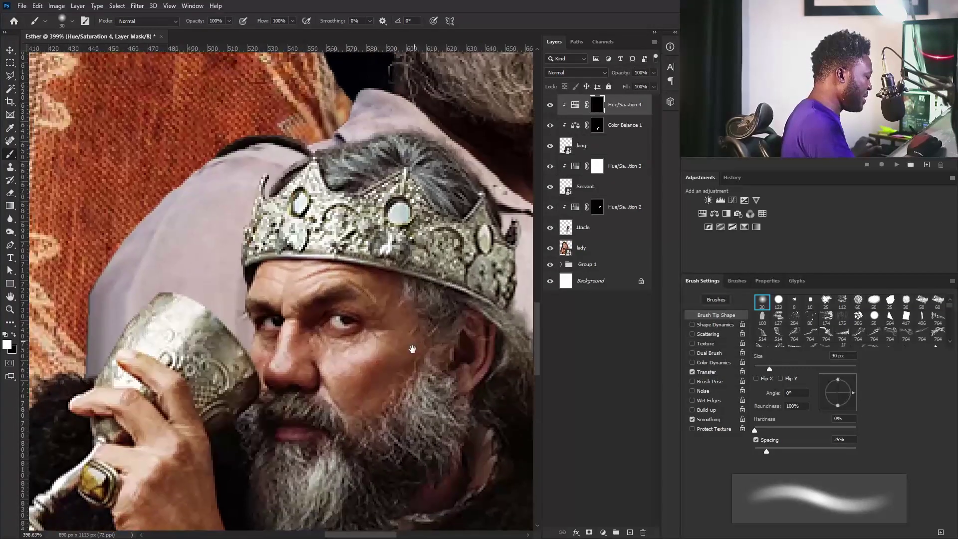
left_click(600, 129)
left_click_drag(430, 383, 356, 352)
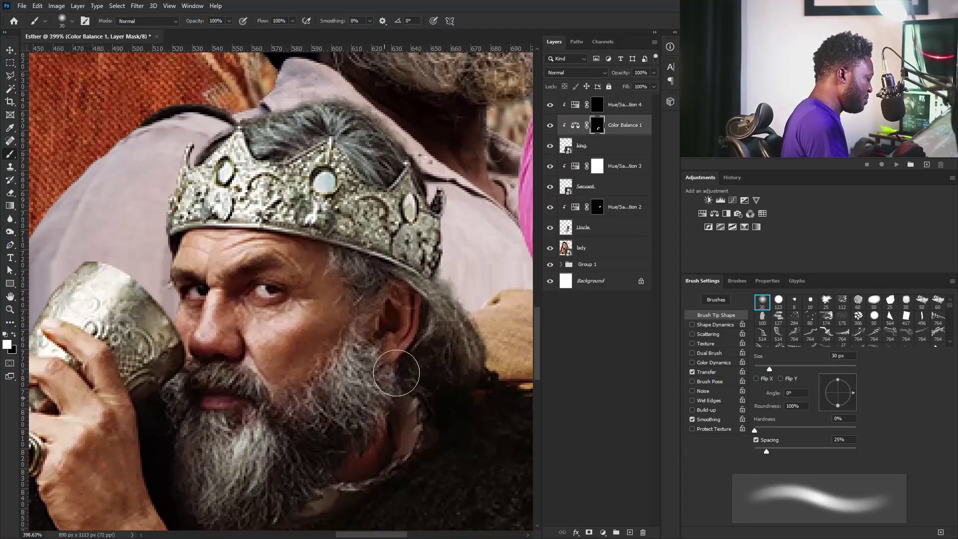
Select the mask of the Hue/Saturation adjustment above the king's Color Balance.
left_click(594, 107)
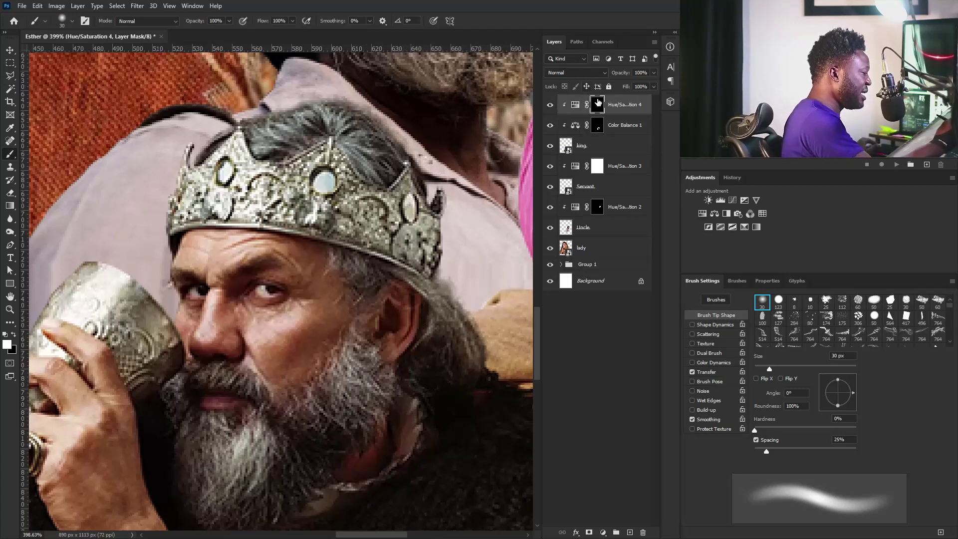
Paint white on the Hue/Saturation 4 mask over the king's face and hand with the 30 px soft brush.
left_click_drag(363, 330, 401, 366)
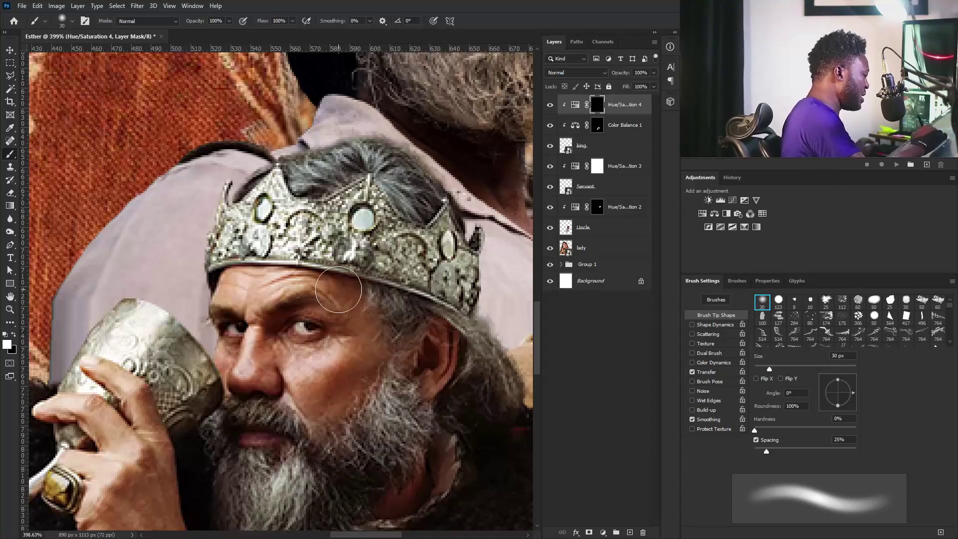
mouse_move(452, 373)
left_mouse_down()
mouse_move(440, 337)
mouse_move(440, 396)
left_mouse_up()
left_click_drag(355, 483, 483, 357)
left_click_drag(187, 283, 198, 262)
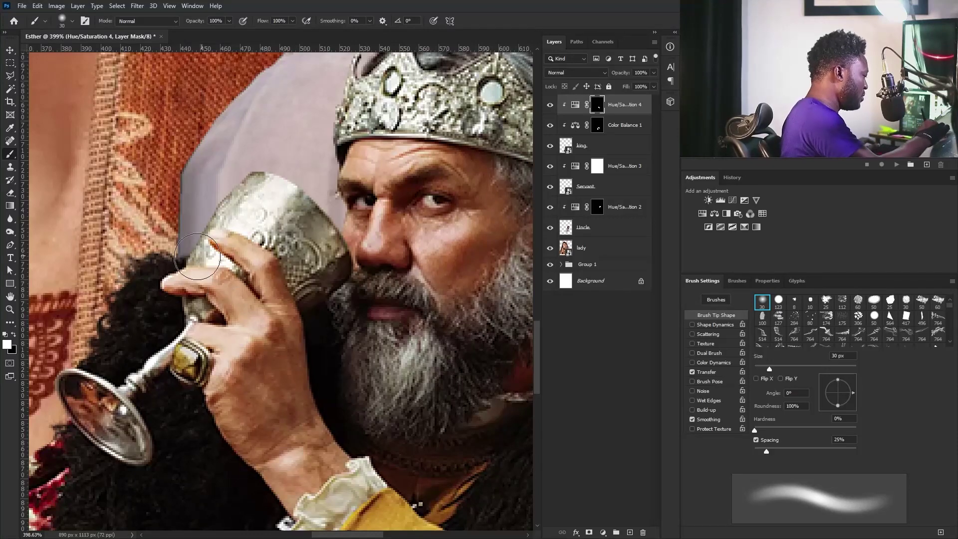
left_click_drag(467, 327, 443, 355)
mouse_move(364, 280)
left_mouse_down()
mouse_move(386, 282)
mouse_move(379, 314)
left_mouse_up()
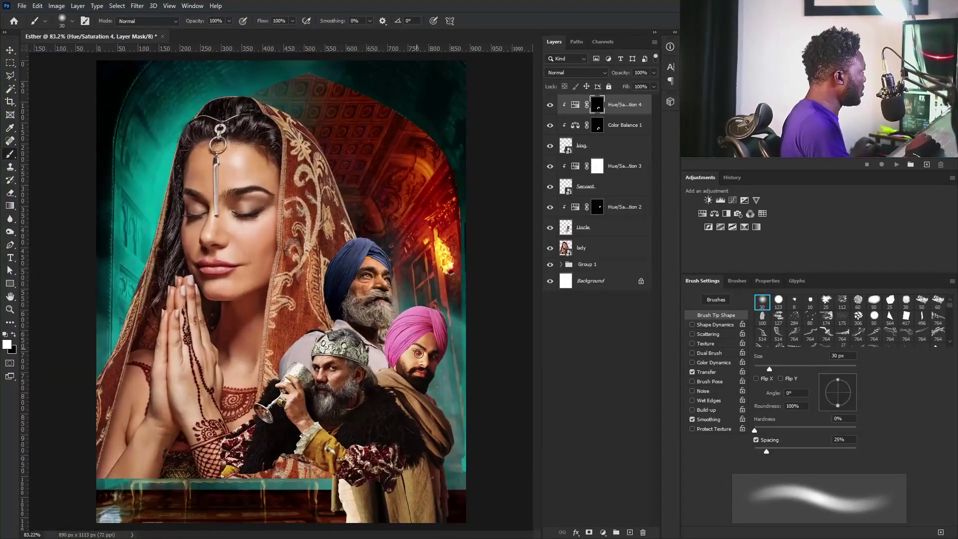
left_click_drag(398, 357, 397, 354)
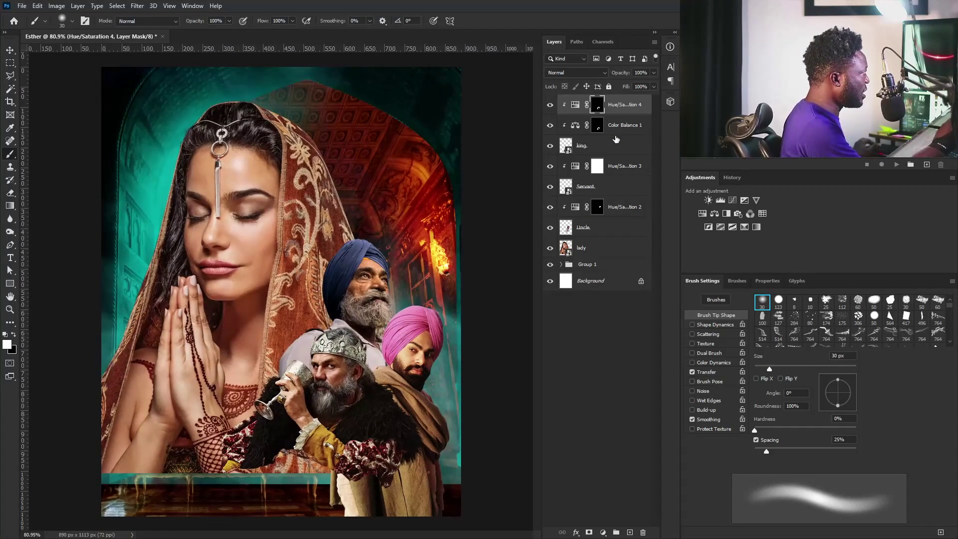
Add a new layer named "bottom Brush" above the Hue/Saturation 4 adjustment.
left_click(623, 110)
left_click(629, 532, "alt")
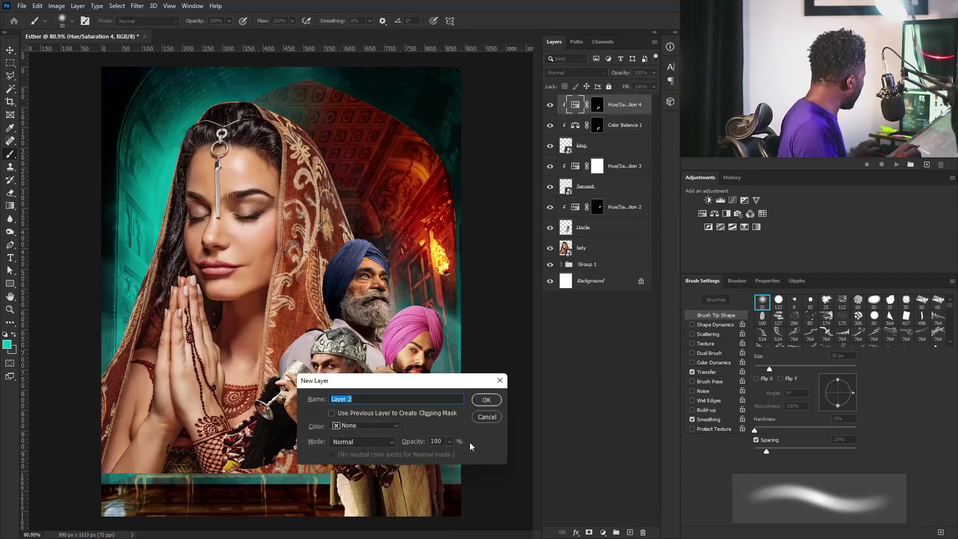
type("bo")
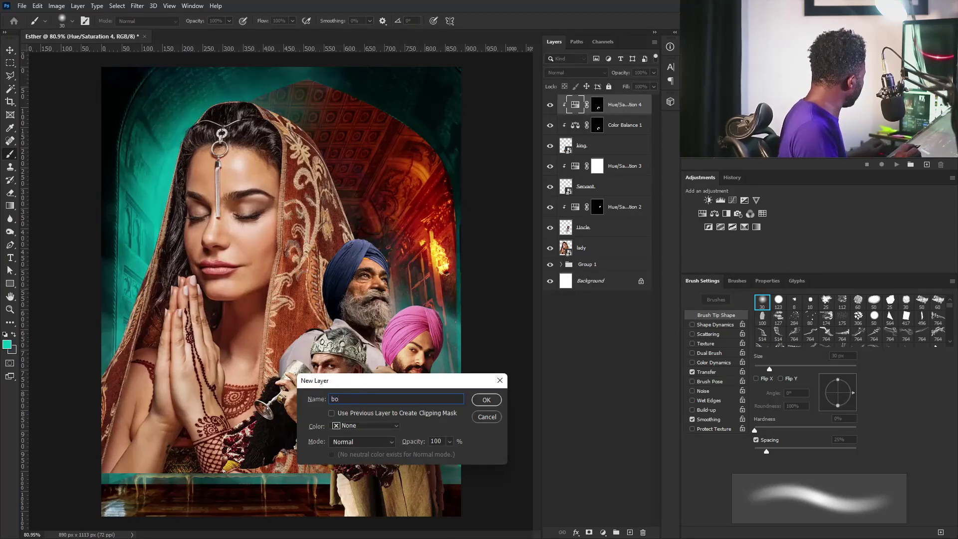
type("tt")
type("om Brush")
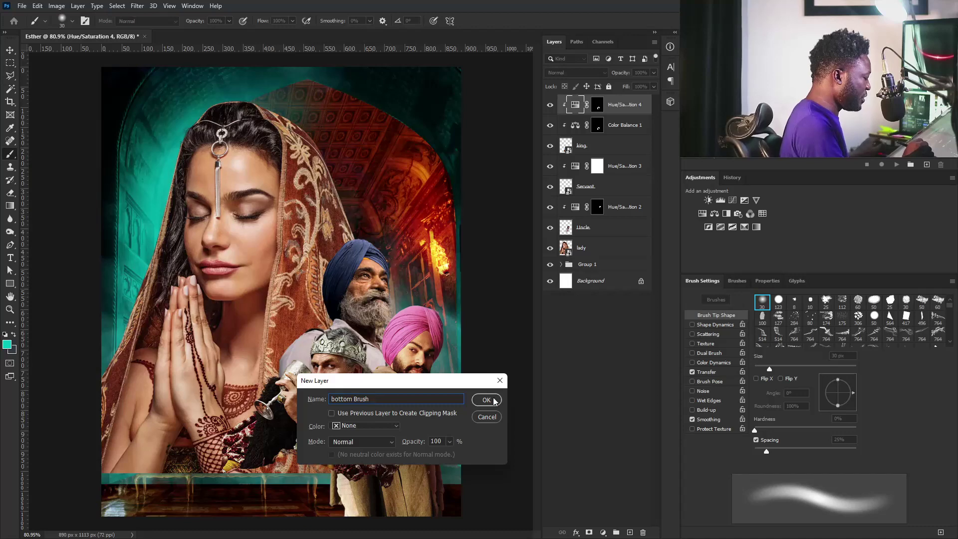
left_click(492, 401)
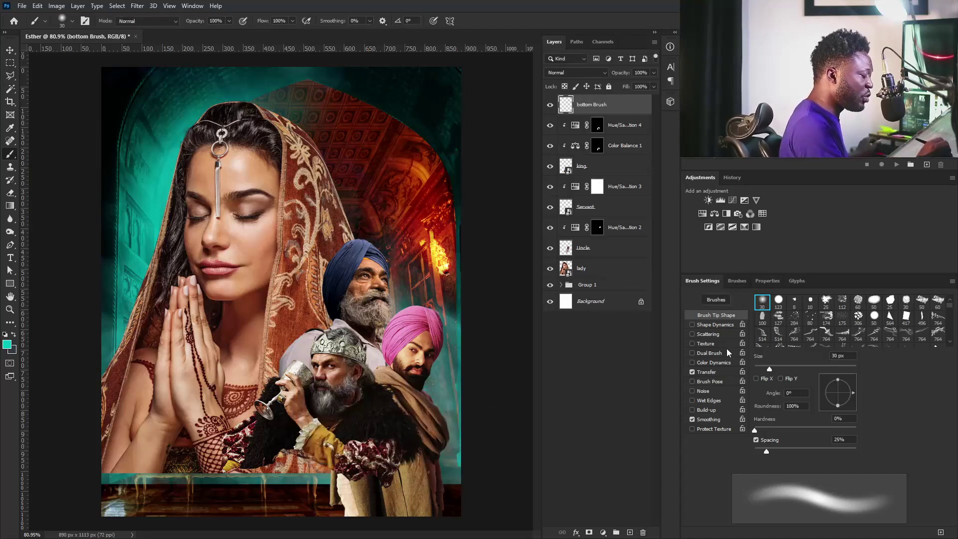
left_click(710, 373)
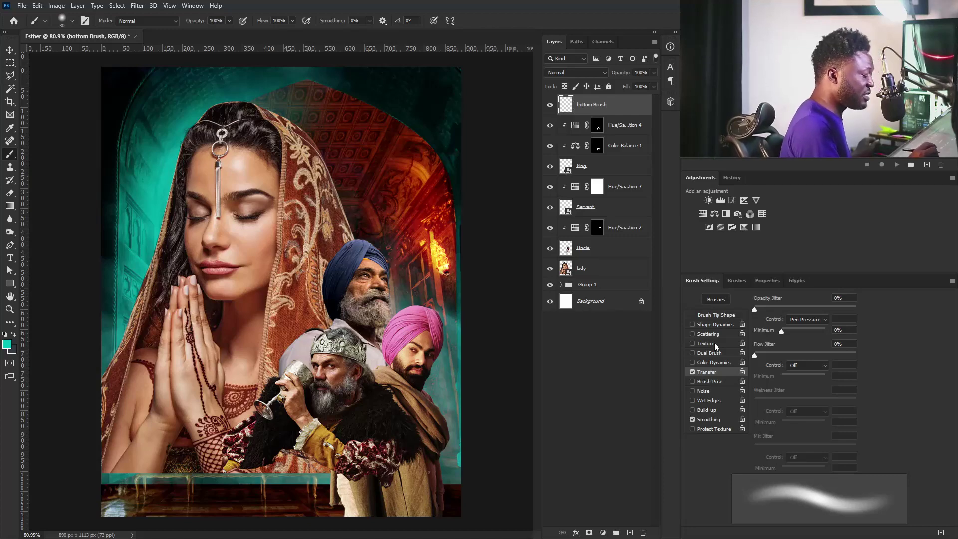
left_click(693, 372)
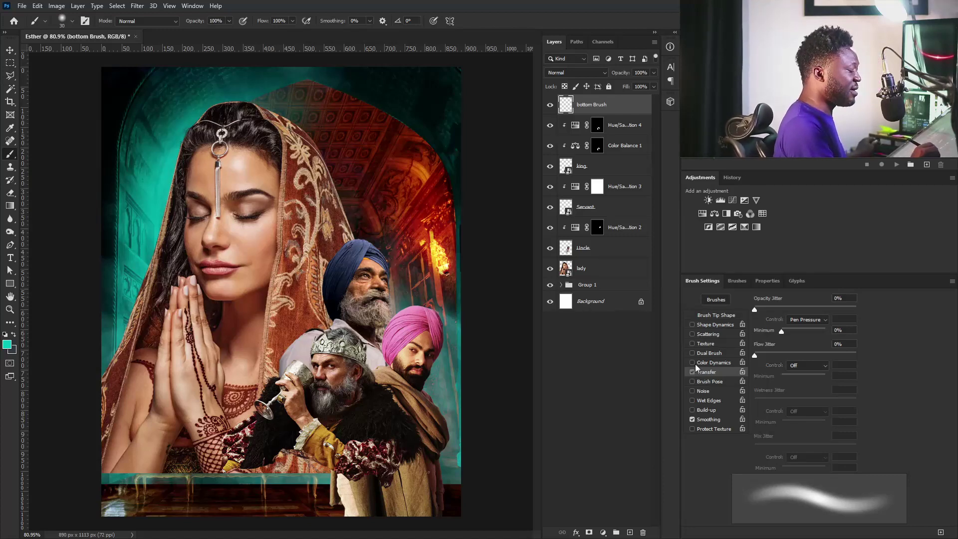
left_click(292, 21)
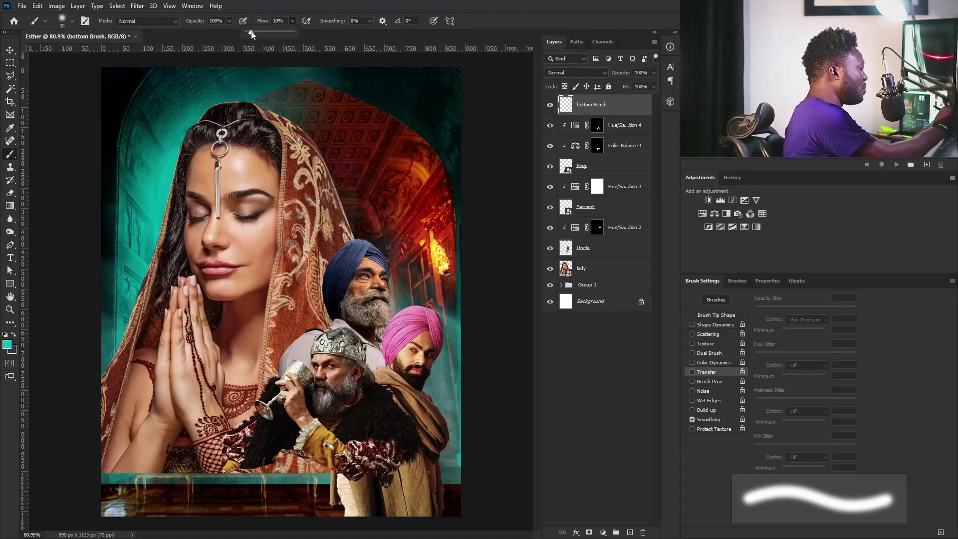
left_click_drag(264, 30, 307, 25)
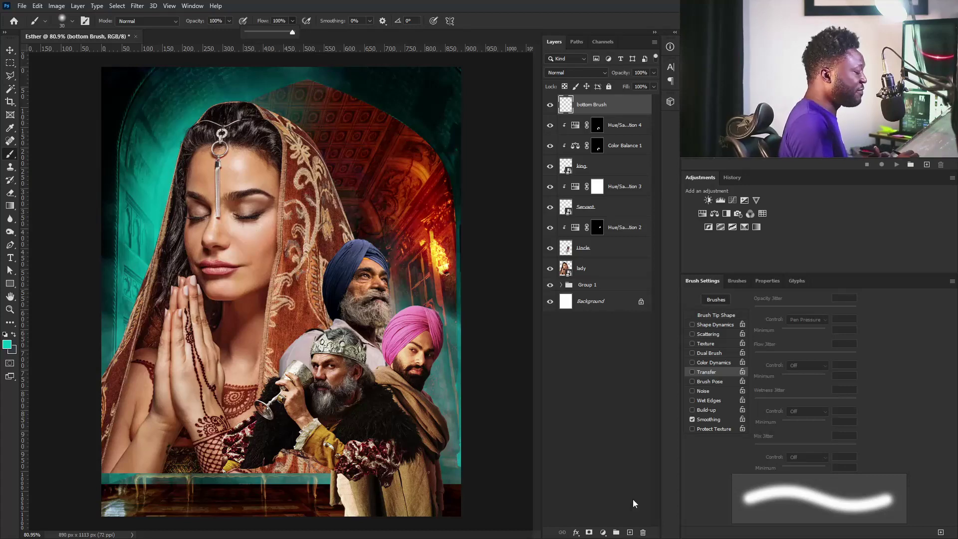
left_click(699, 373)
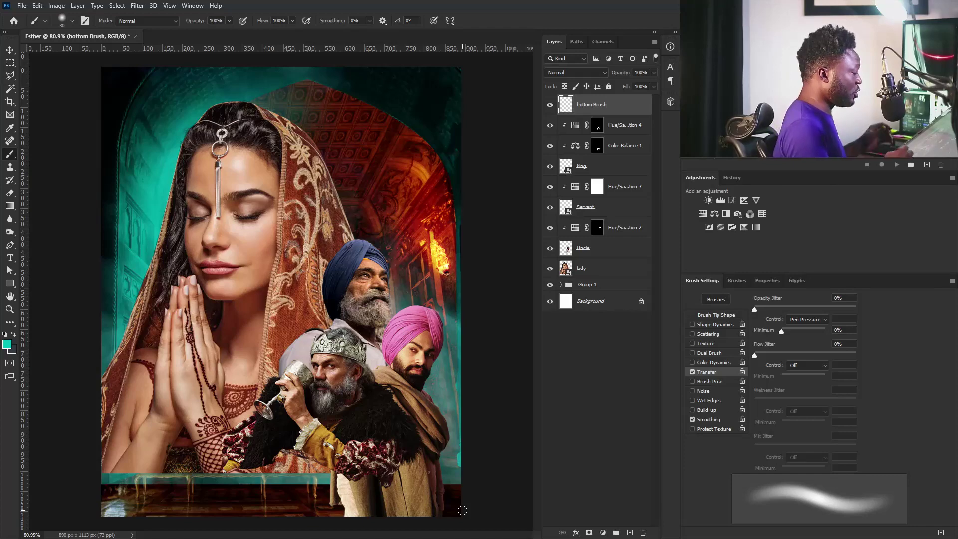
Paint a soft black fade across the bottom of the poster with the soft brush enlarged to 300 px and up to 400 px.
scroll(414, 369, "down", 1)
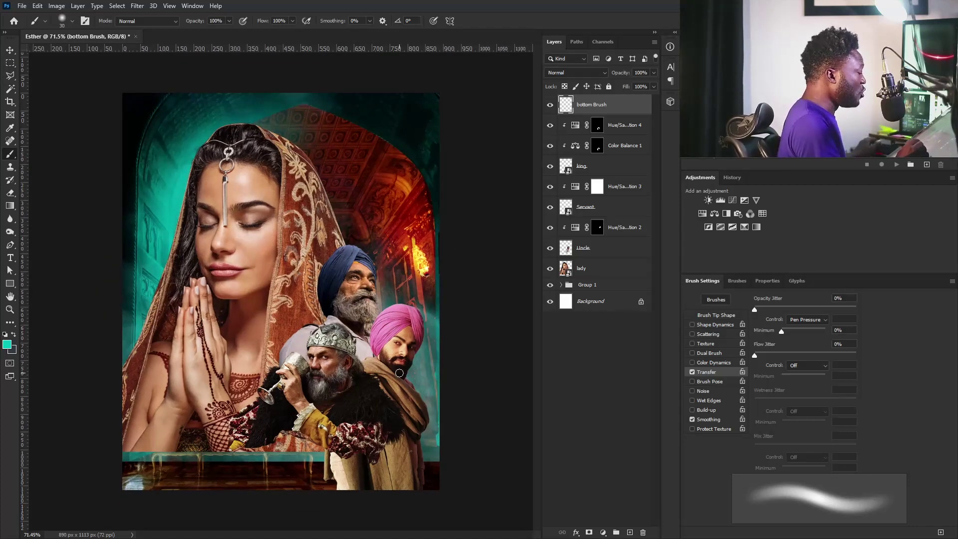
key("bracketright")
key("bracketright")
key("bracketright")
key("bracketright")
key("bracketright")
key("bracketright")
key("bracketright")
key("bracketright")
key("bracketright")
key("bracketright")
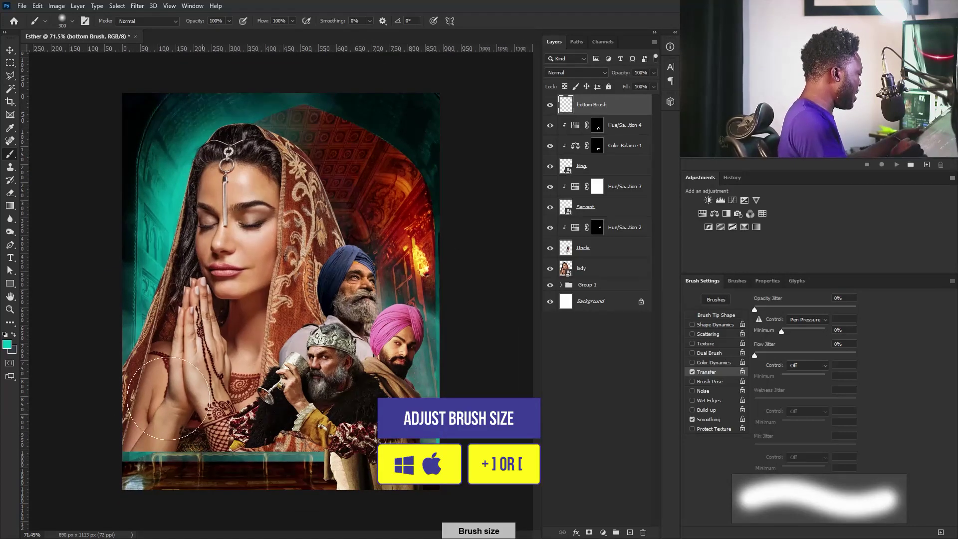
left_click(5, 335)
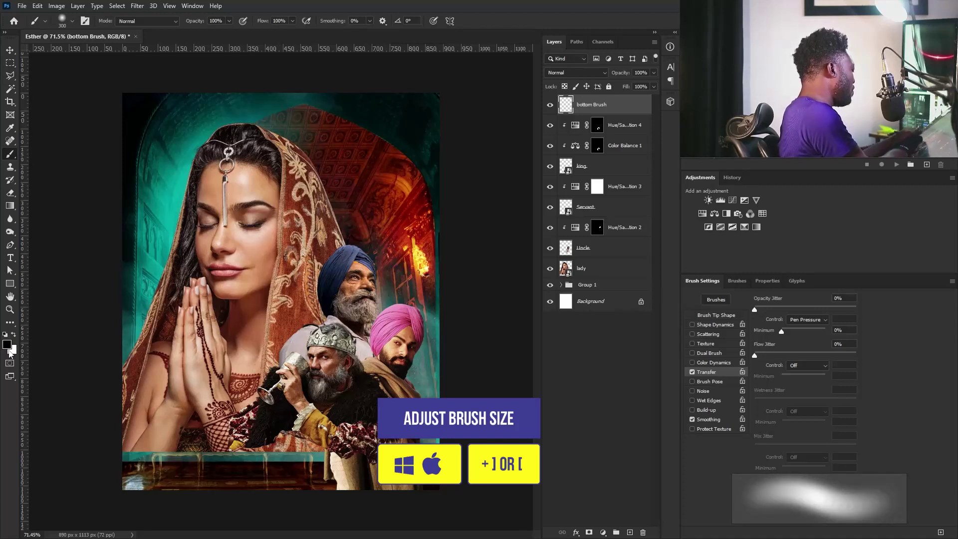
mouse_move(505, 398)
left_mouse_down()
mouse_move(390, 470)
mouse_move(484, 451)
mouse_move(414, 476)
mouse_move(485, 452)
mouse_move(277, 489)
mouse_move(422, 462)
mouse_move(135, 471)
mouse_move(76, 400)
mouse_move(217, 498)
mouse_move(70, 413)
mouse_move(186, 469)
mouse_move(98, 426)
mouse_move(391, 469)
mouse_move(471, 452)
mouse_move(372, 451)
mouse_move(221, 516)
mouse_move(278, 450)
mouse_move(101, 376)
mouse_move(141, 454)
mouse_move(98, 409)
mouse_move(191, 446)
mouse_move(446, 457)
mouse_move(464, 439)
mouse_move(410, 453)
mouse_move(430, 451)
mouse_move(333, 449)
left_mouse_up()
key("bracketright")
mouse_move(470, 441)
left_mouse_down()
mouse_move(458, 420)
mouse_move(381, 473)
mouse_move(452, 423)
mouse_move(326, 467)
mouse_move(343, 460)
mouse_move(279, 454)
mouse_move(346, 453)
mouse_move(249, 452)
mouse_move(160, 420)
mouse_move(157, 464)
mouse_move(118, 408)
left_mouse_up()
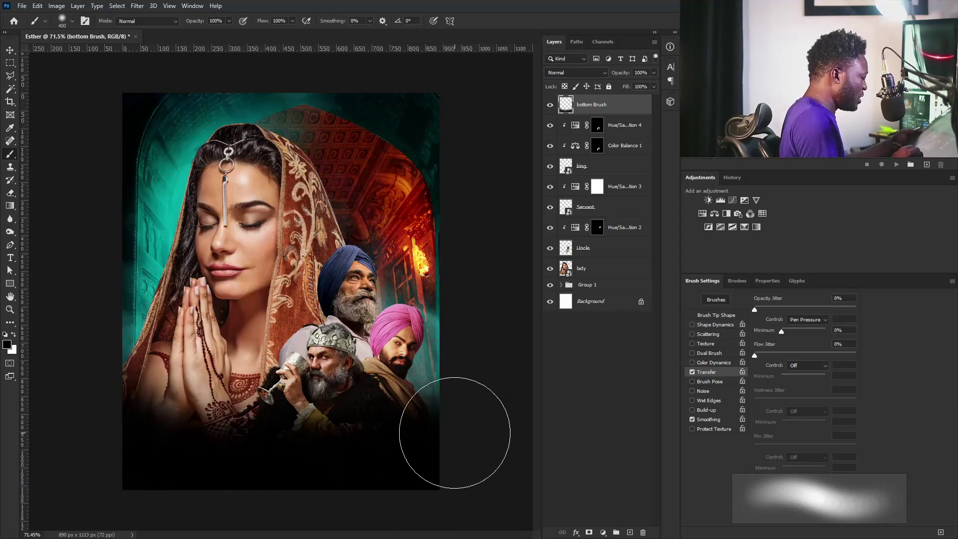
Deepen the black fade along the poster's bottom with more wide strokes, undoing the one over the praying hands.
mouse_move(448, 449)
left_mouse_down()
mouse_move(173, 453)
mouse_move(107, 421)
left_mouse_up()
mouse_move(272, 451)
left_mouse_down()
mouse_move(174, 436)
mouse_move(130, 397)
left_mouse_up()
key("ctrl+z")
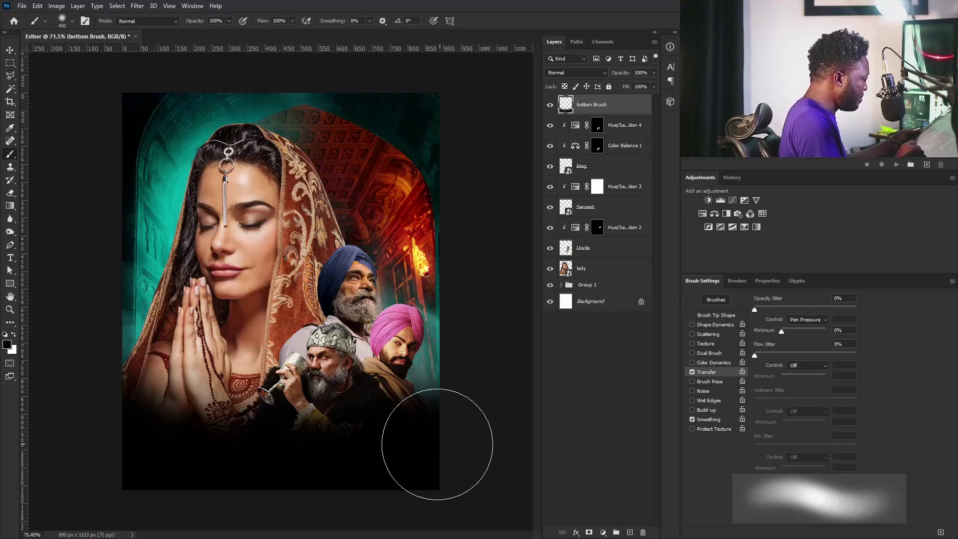
mouse_move(437, 445)
left_mouse_down()
mouse_move(212, 476)
mouse_move(114, 428)
left_mouse_up()
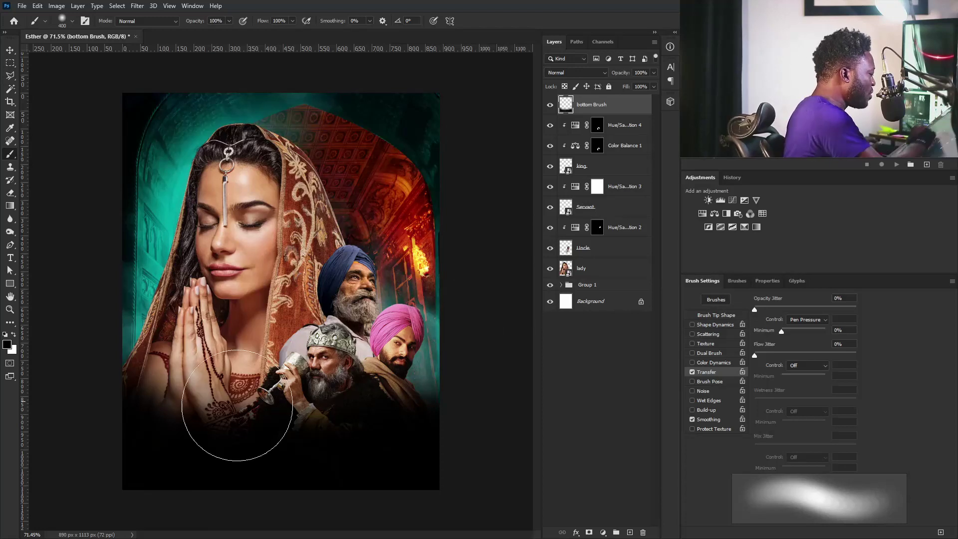
Add a Color Balance adjustment clipped to the lady layer, with midtones at +23 cyan–red and -9 yellow–blue.
left_click(581, 268)
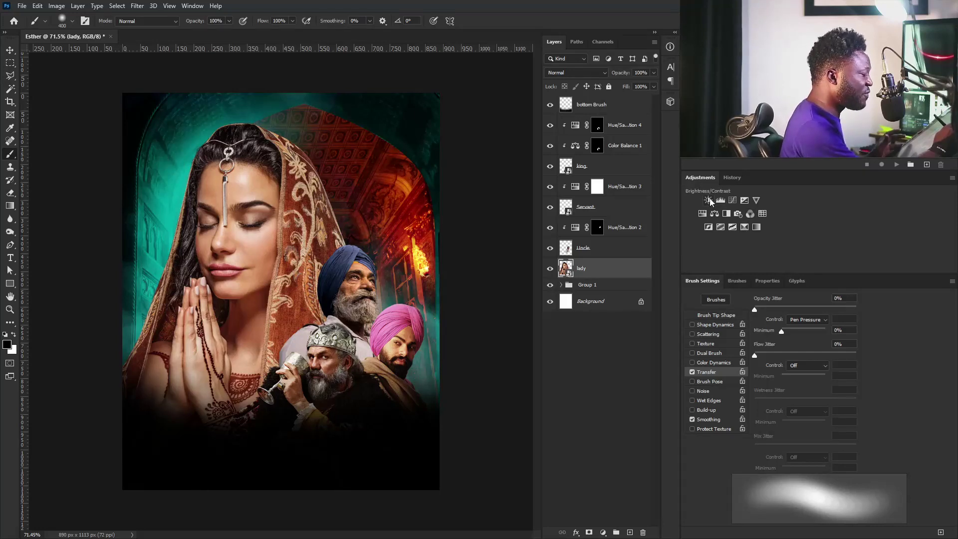
left_click(715, 215)
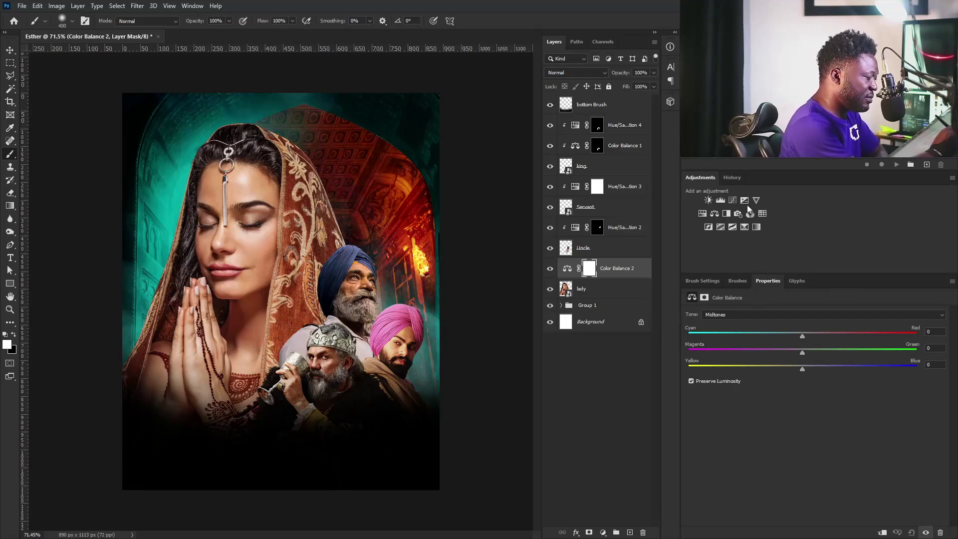
left_click(881, 532)
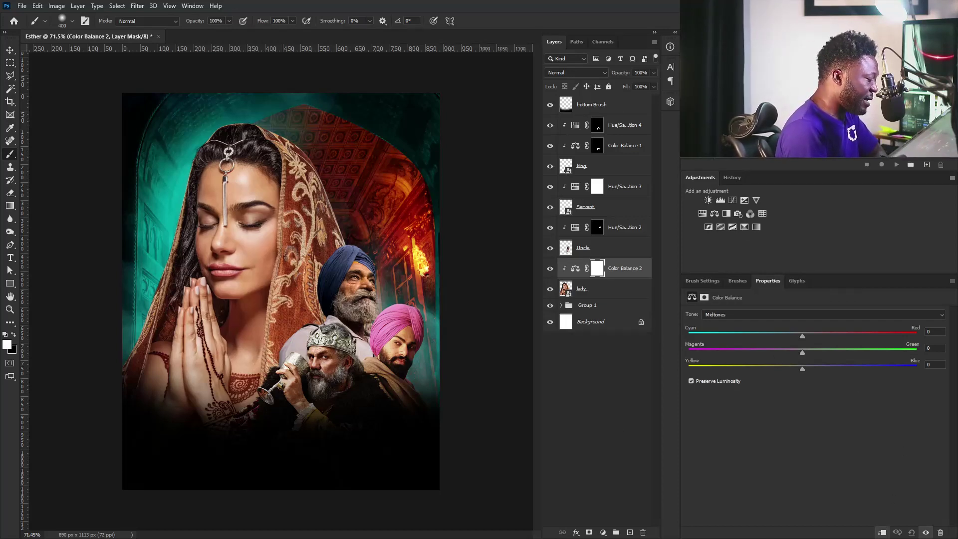
left_click_drag(802, 335, 822, 335)
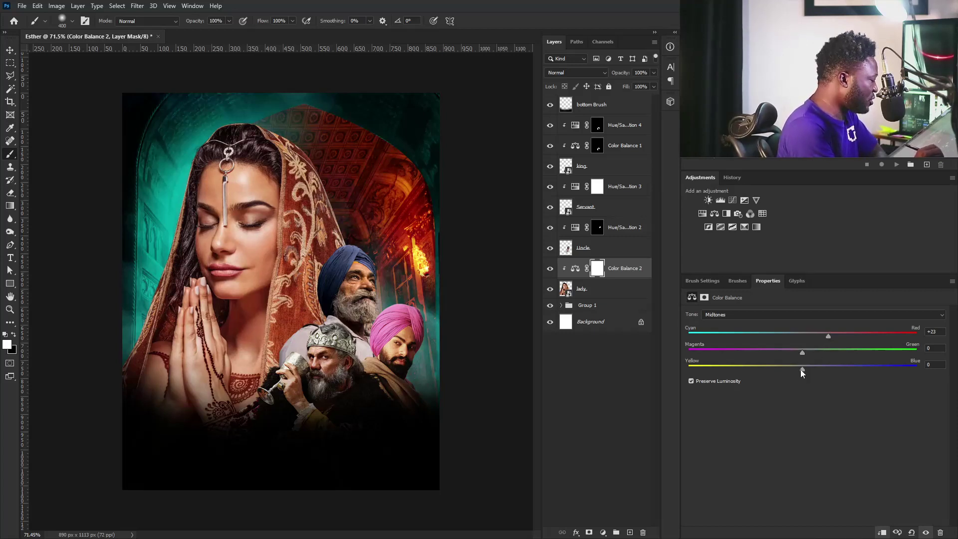
left_click_drag(801, 368, 790, 370)
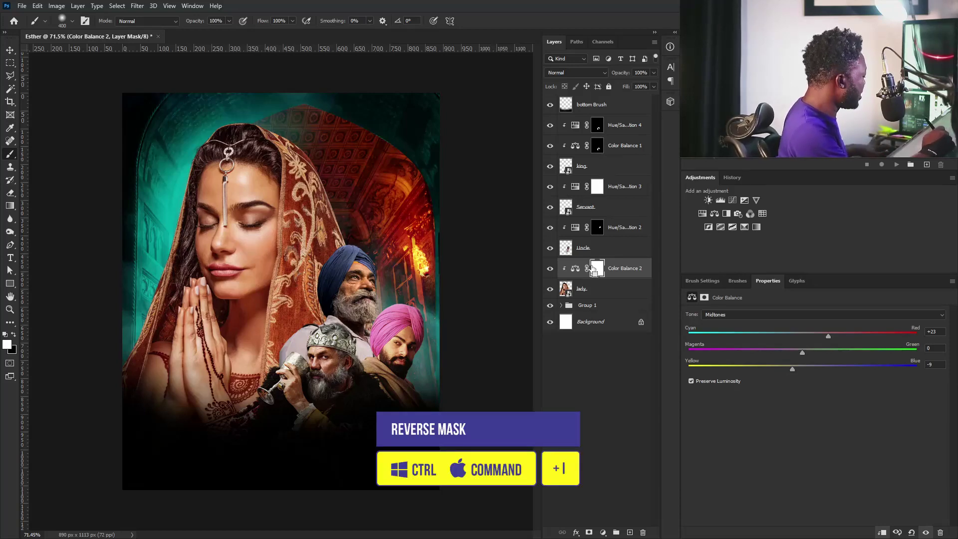
Invert the Color Balance 2 mask and paint white over the lady's face, neck and hands with a 125 px soft brush.
key("ctrl+i")
mouse_move(220, 218)
left_mouse_down()
mouse_move(261, 220)
mouse_move(359, 257)
left_mouse_up()
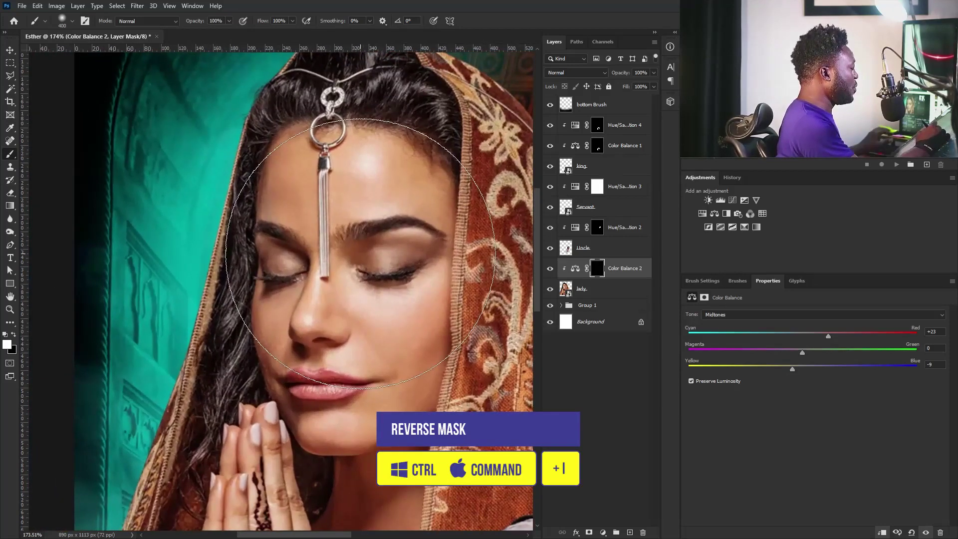
key("bracketleft")
key("bracketleft")
key("bracketleft")
key("bracketleft")
key("bracketleft")
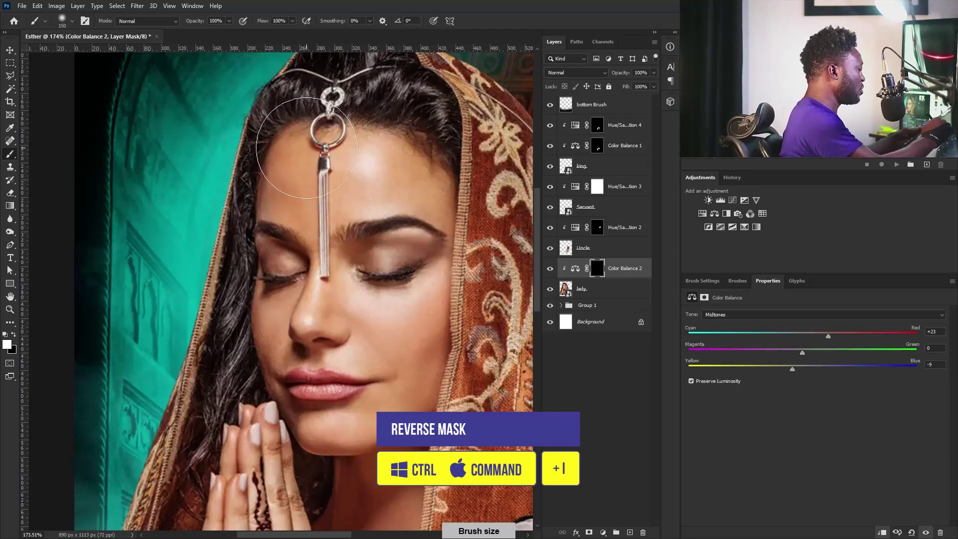
key("bracketleft")
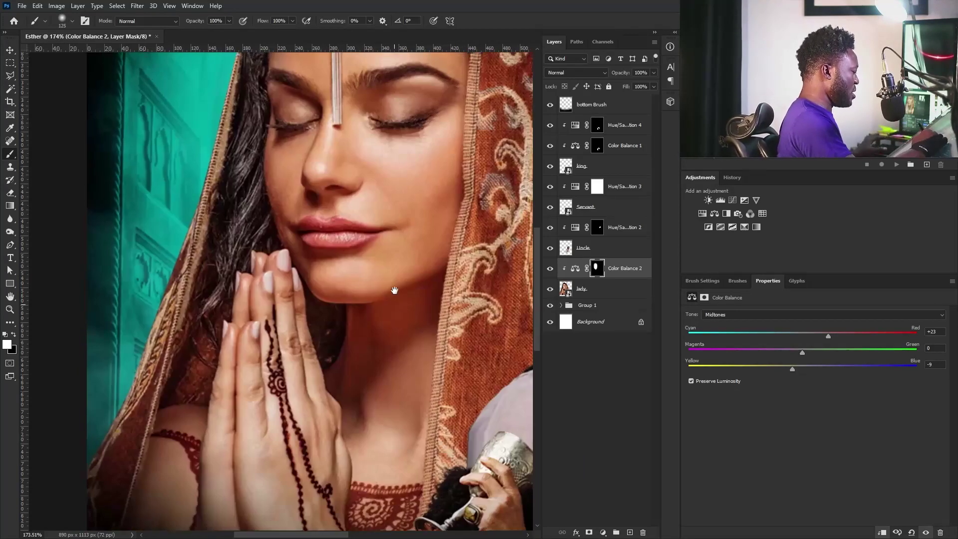
left_click_drag(276, 453, 346, 319)
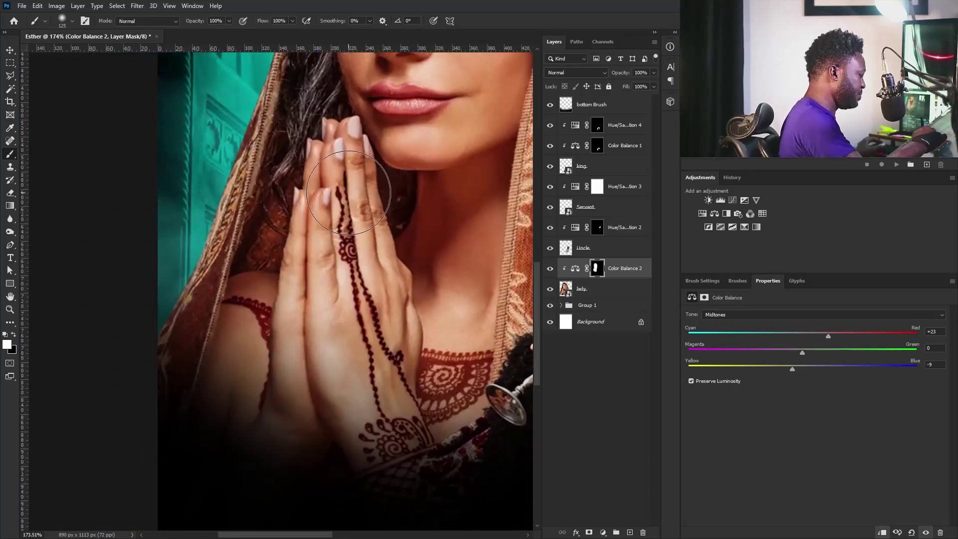
key("ctrl+0")
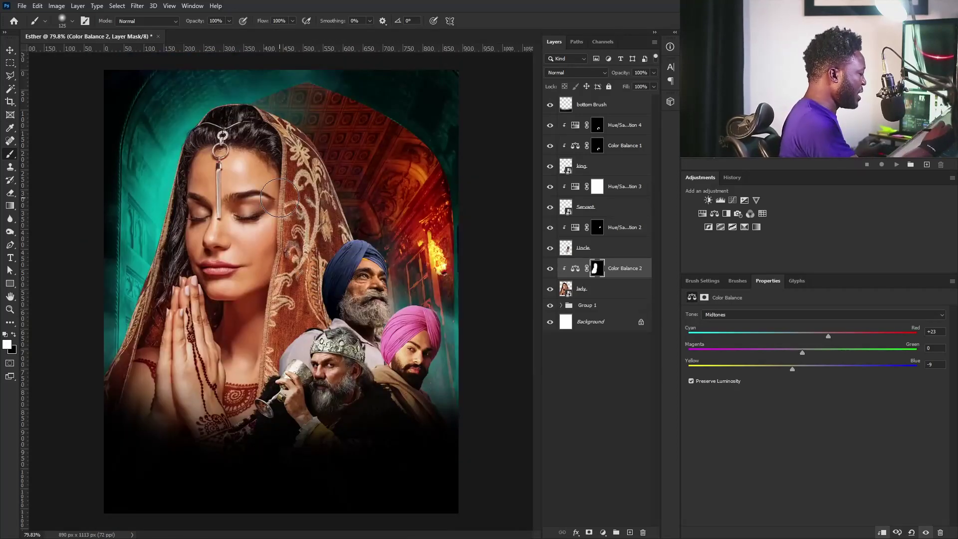
Add a new layer named "shadow 1" directly above the Color Balance 2 adjustment and below the Uncle layer.
left_click(621, 125)
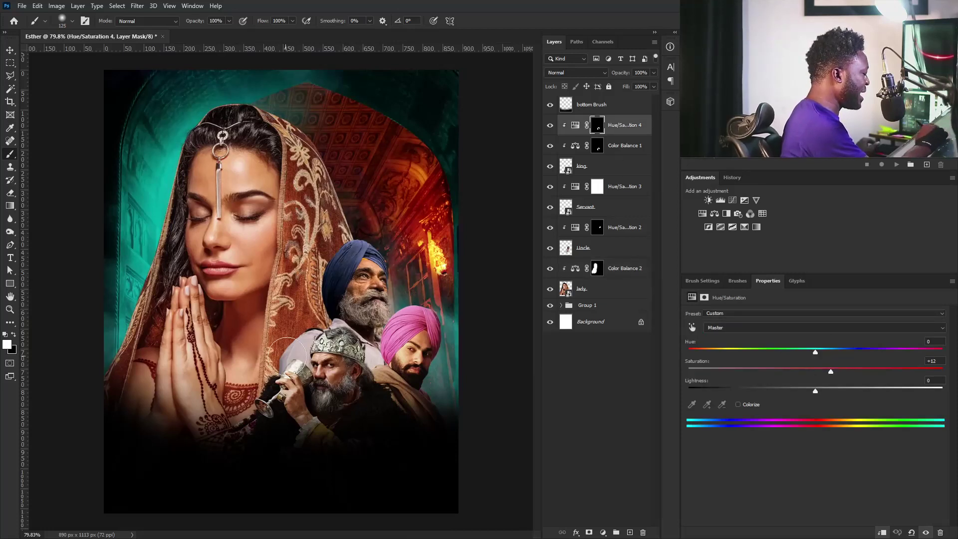
left_click(602, 172)
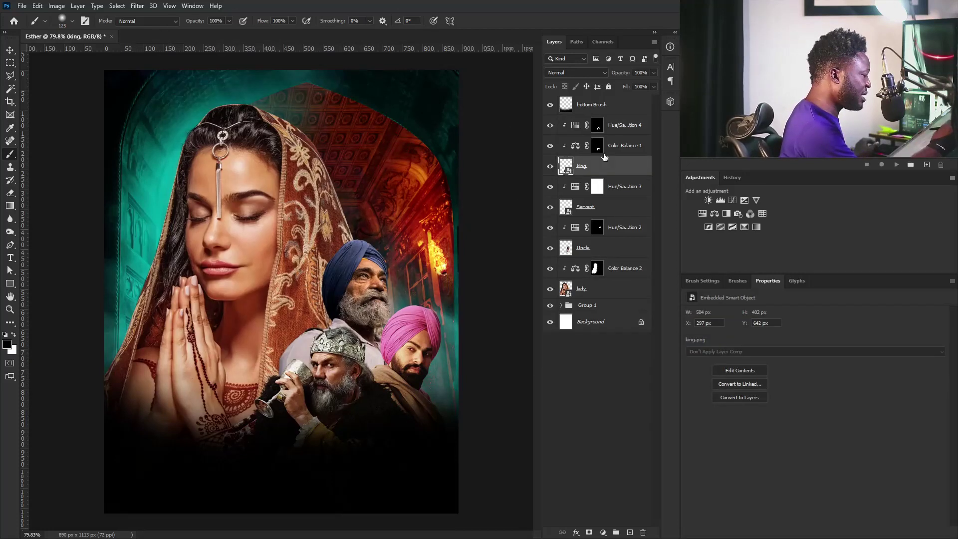
left_click(596, 253)
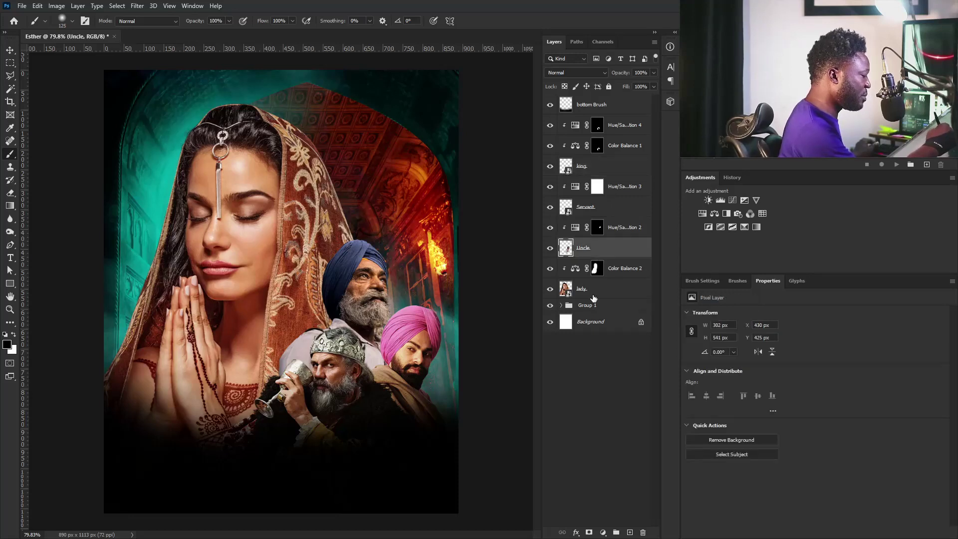
left_click(623, 266)
key("x")
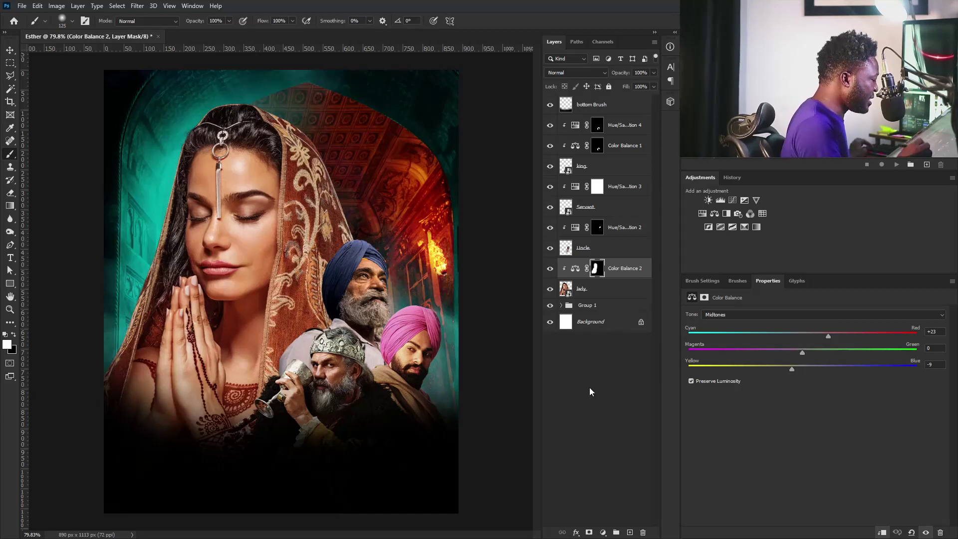
left_click(630, 532, "alt")
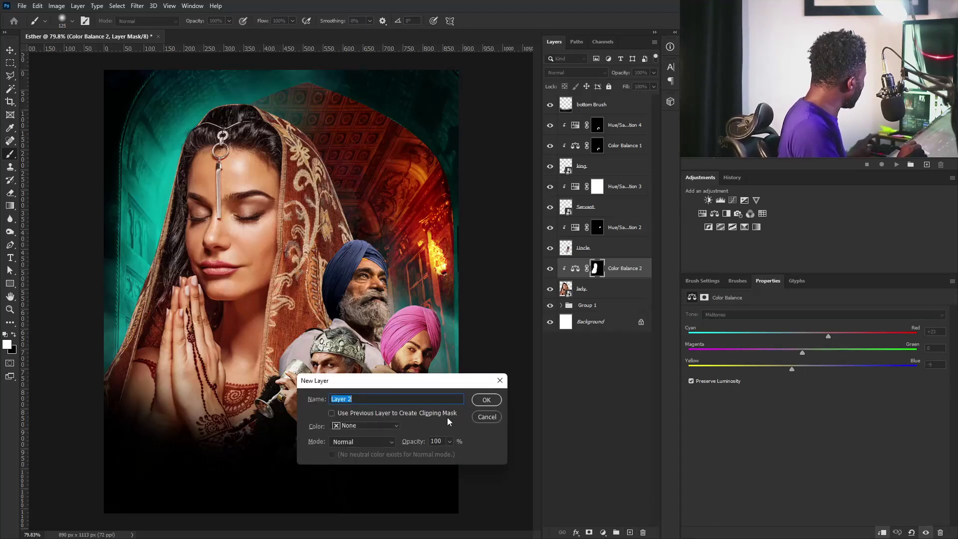
type("shadow 1")
left_click(493, 400)
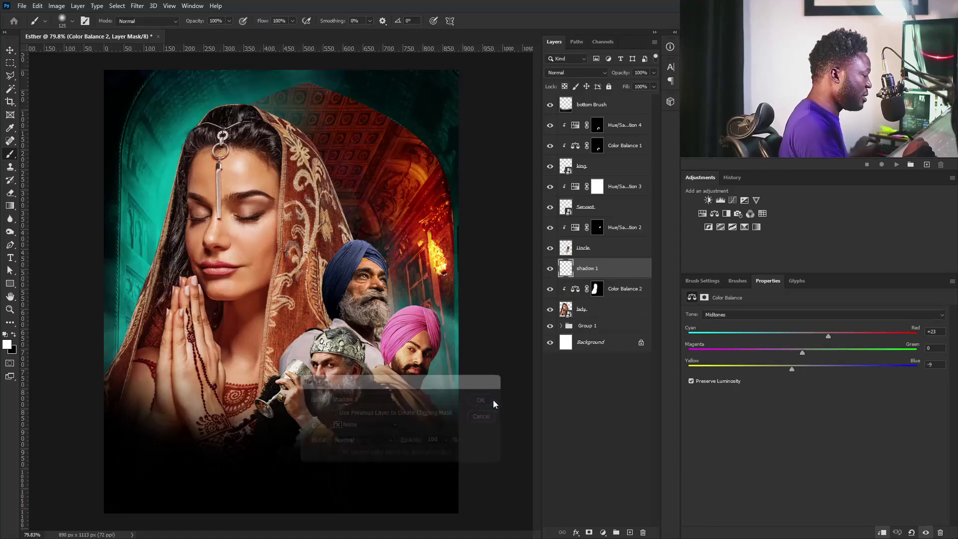
Paint soft black shadow strokes on the shadow 1 layer around the Uncle's turban and shoulders, where he overlaps the lady's veil.
left_click_drag(350, 280, 381, 324)
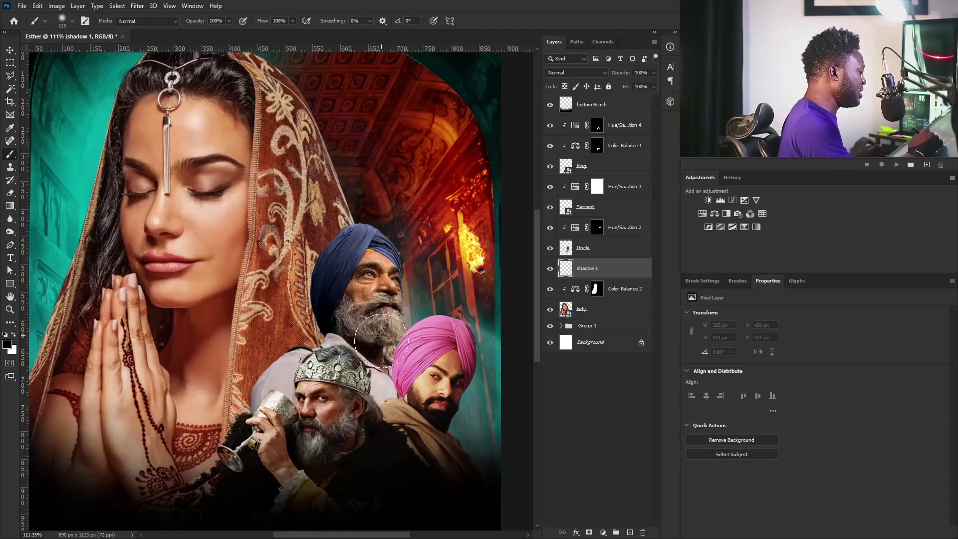
left_click_drag(335, 246, 328, 384)
left_click_drag(337, 279, 341, 512)
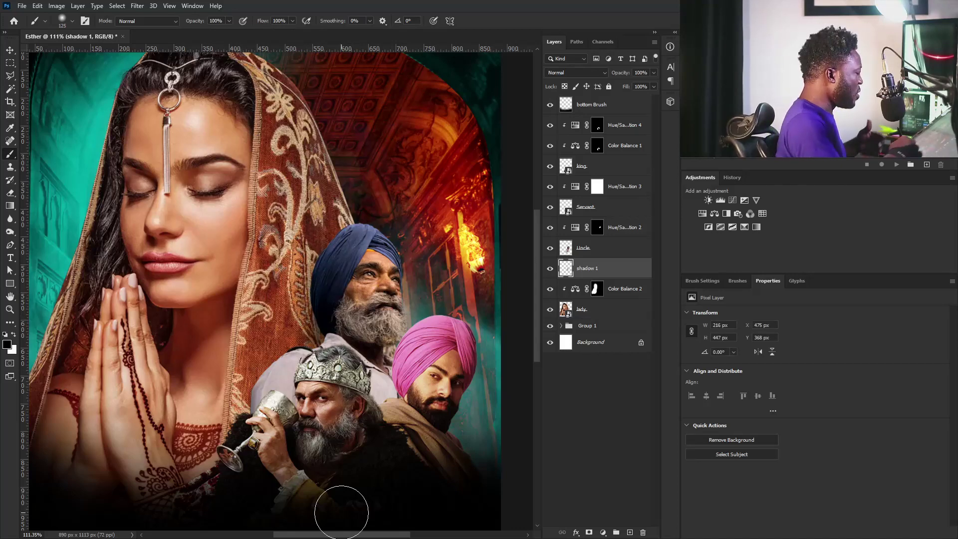
mouse_move(336, 300)
left_mouse_down()
mouse_move(337, 323)
mouse_move(303, 349)
left_mouse_up()
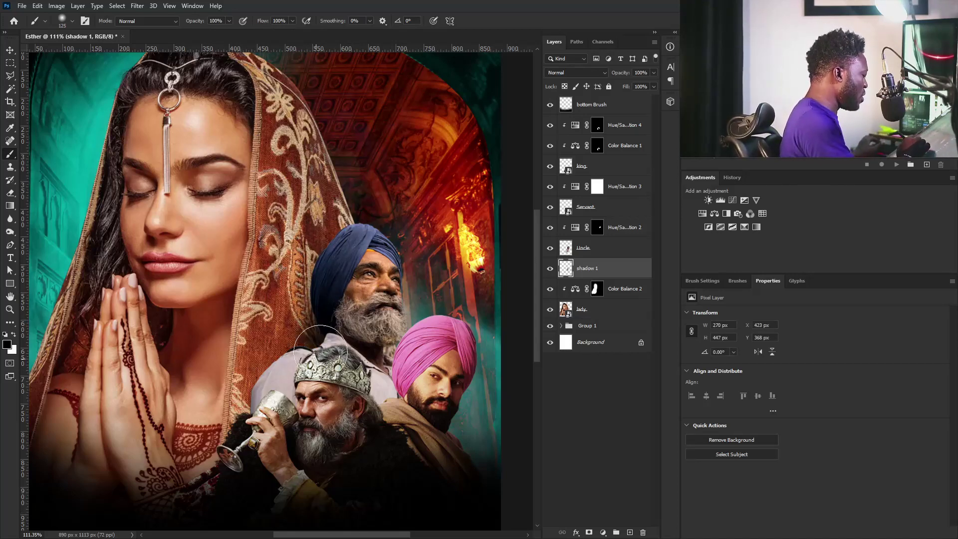
mouse_move(331, 267)
left_mouse_down()
mouse_move(334, 305)
mouse_move(290, 377)
left_mouse_up()
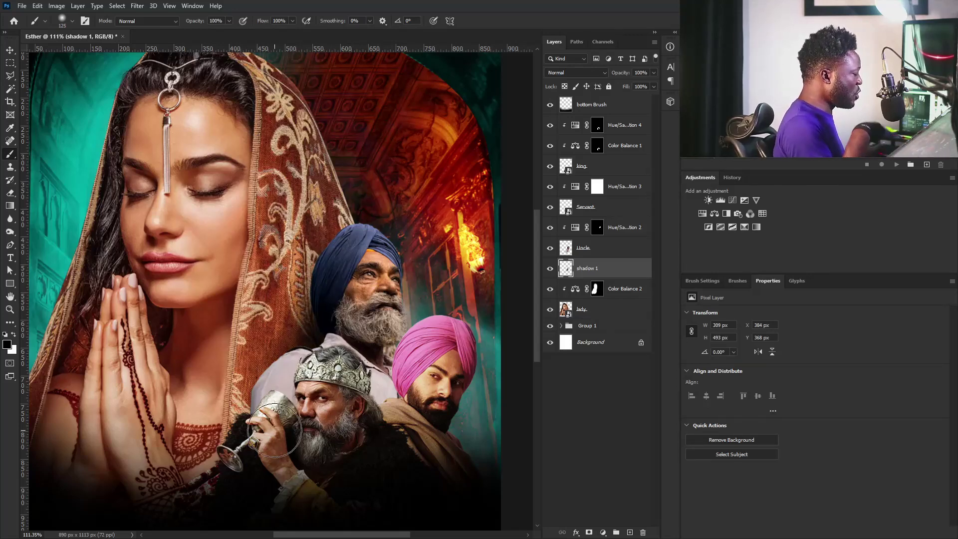
mouse_move(376, 340)
left_mouse_down()
mouse_move(357, 369)
mouse_move(381, 365)
mouse_move(384, 323)
left_mouse_up()
mouse_move(384, 250)
left_mouse_down()
mouse_move(388, 238)
mouse_move(378, 266)
left_mouse_up()
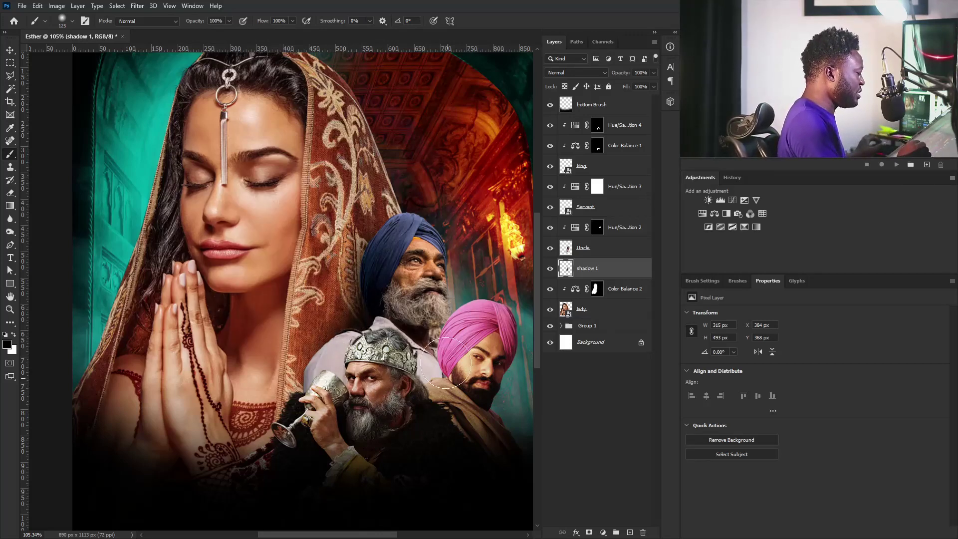
left_click_drag(389, 255, 389, 214)
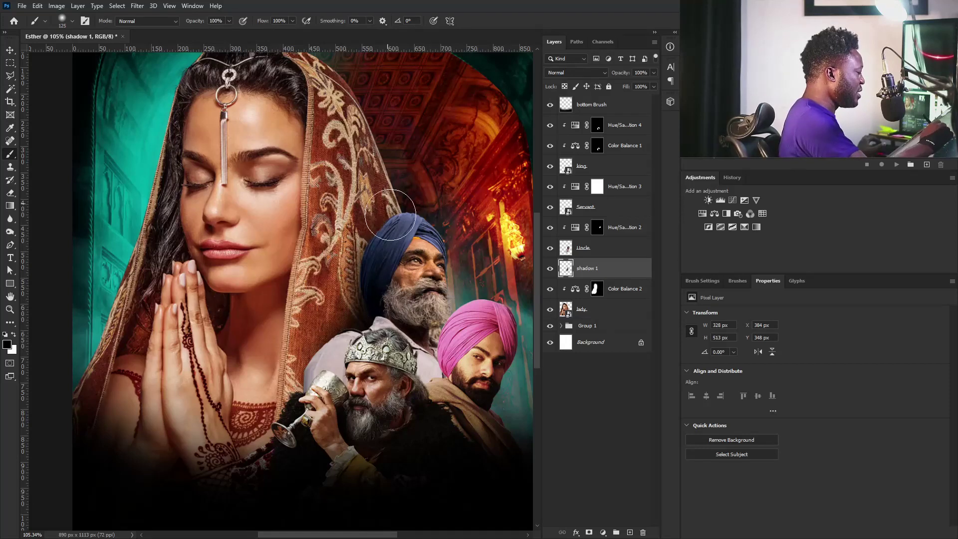
Add a new layer named "Shadow 2" directly above the Hue/Saturation 2 adjustment and below the Servant layer.
left_click_drag(443, 401, 431, 382)
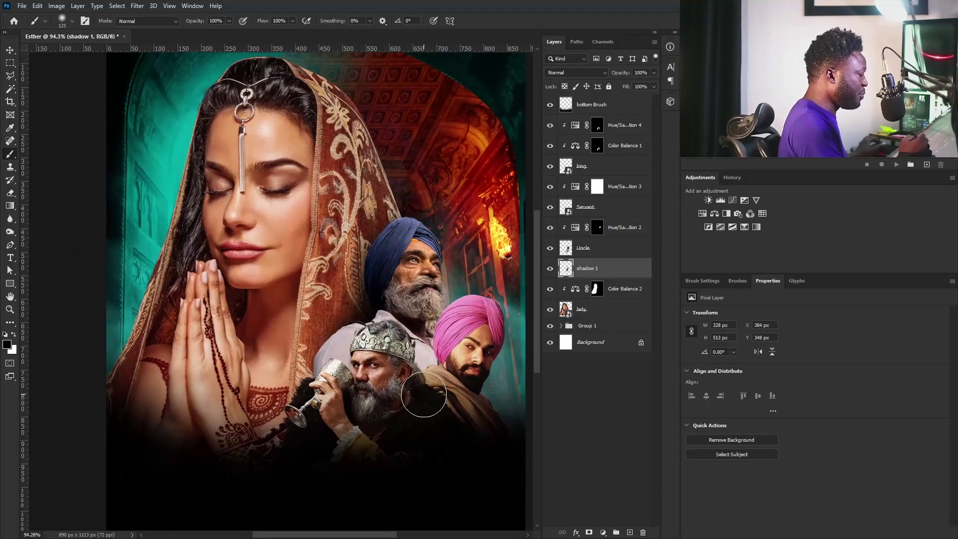
left_click(605, 254)
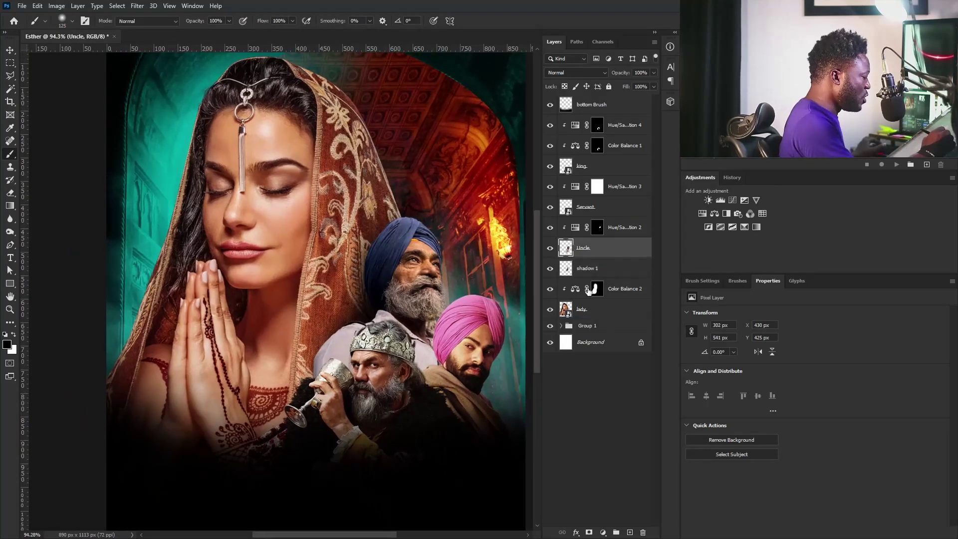
left_click(611, 210)
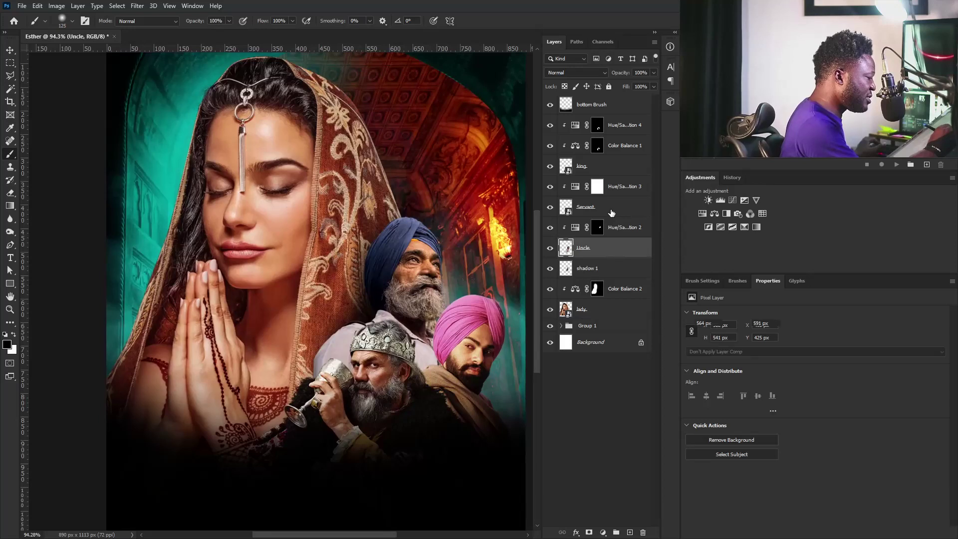
left_click(630, 233)
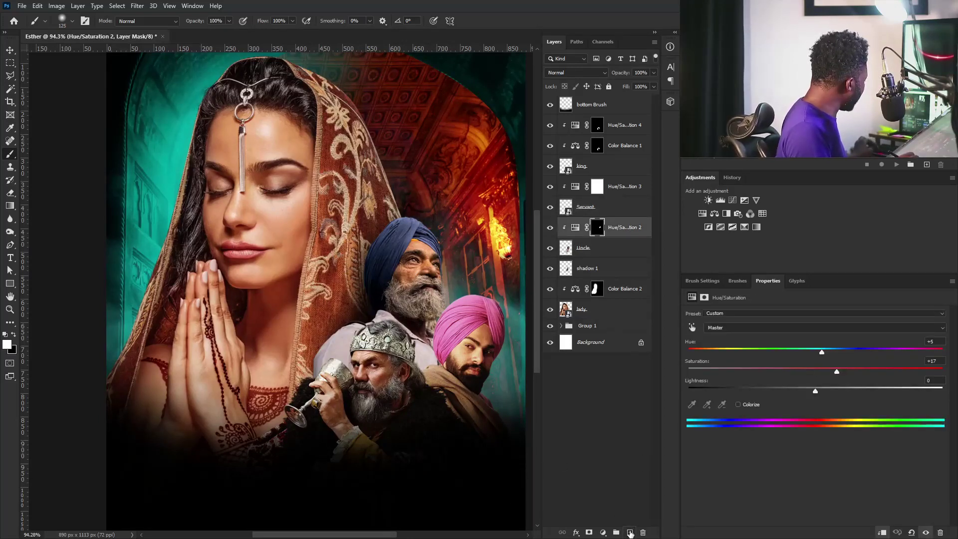
left_click(631, 533, "alt")
type("Sh")
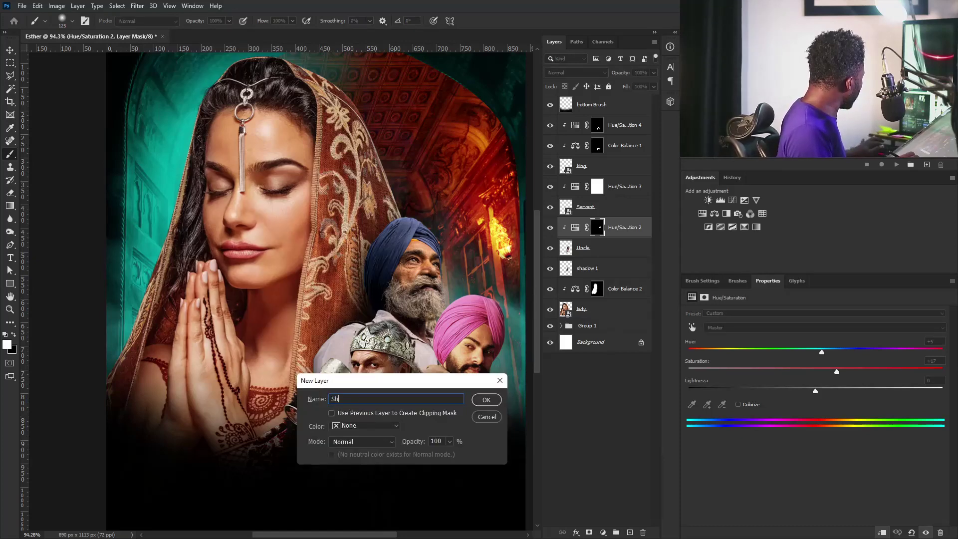
type("adow 2")
left_click(487, 399)
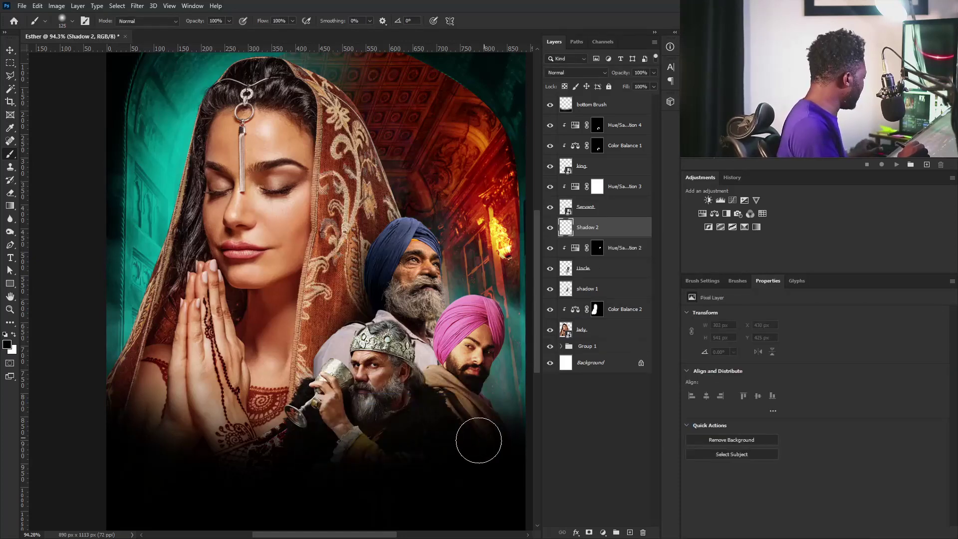
Paint soft black shadow on the Shadow 2 layer behind the servant, between his pink turban and the Uncle's shoulder.
left_click_drag(420, 386, 435, 384)
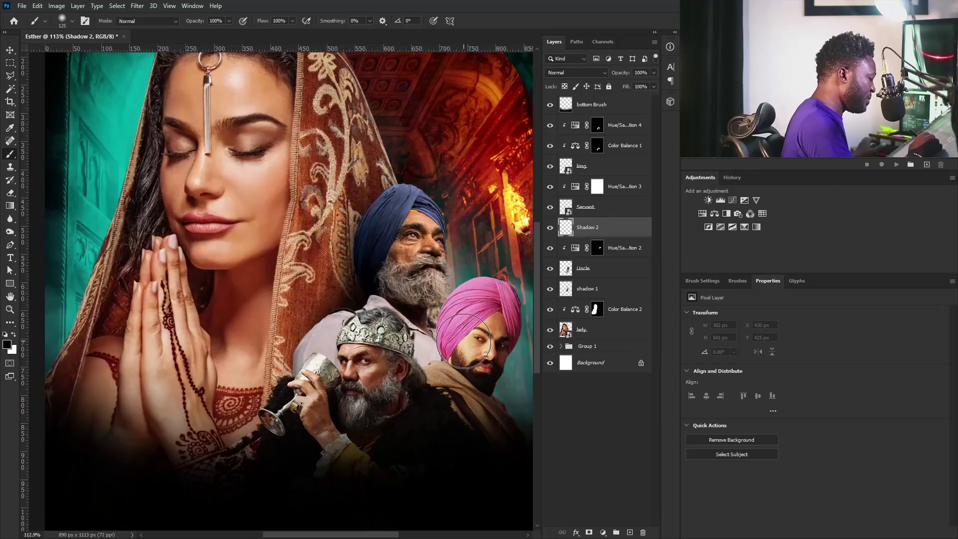
left_click(444, 352)
left_click(429, 358)
left_click(438, 371)
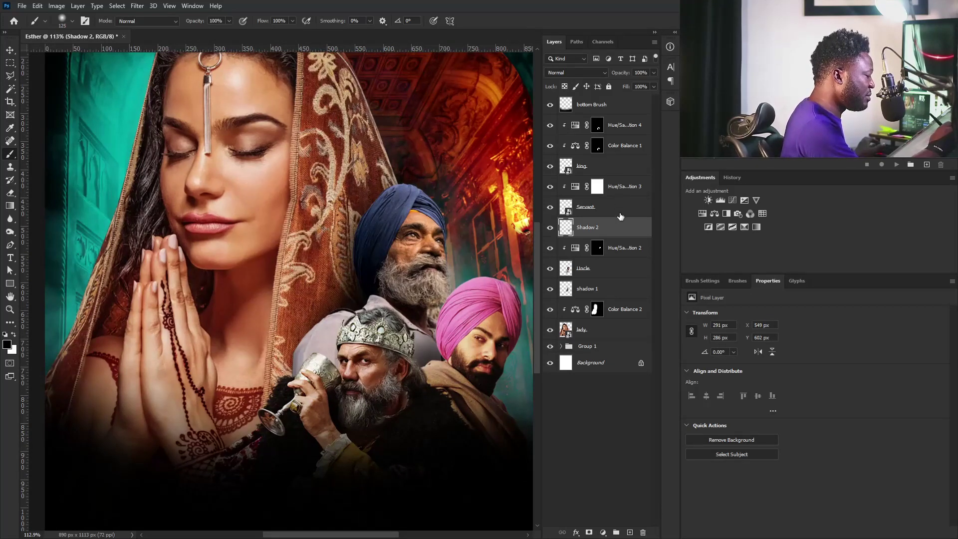
Add a new layer named "Shadow 3" directly above the Hue/Saturation 3 adjustment and below the king layer.
left_click(626, 186)
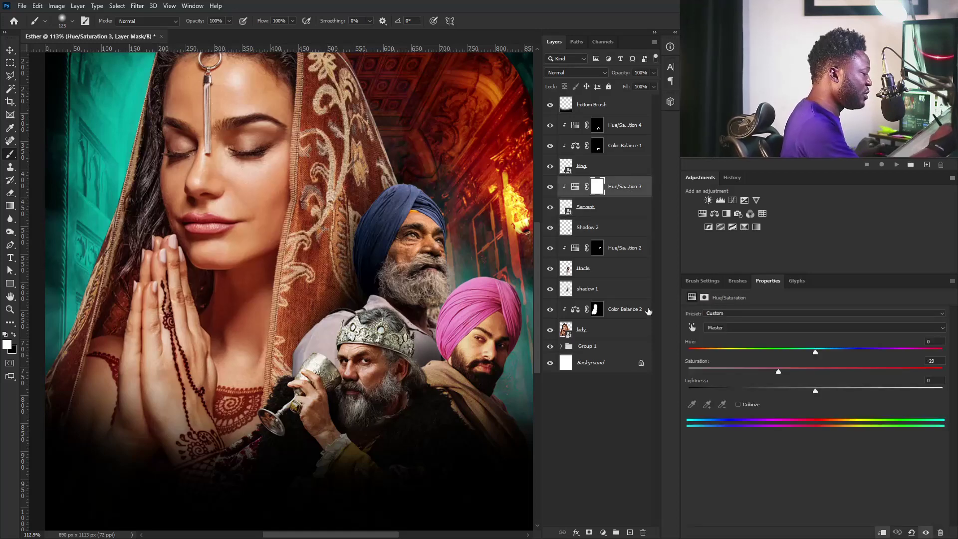
left_click(630, 533, "alt")
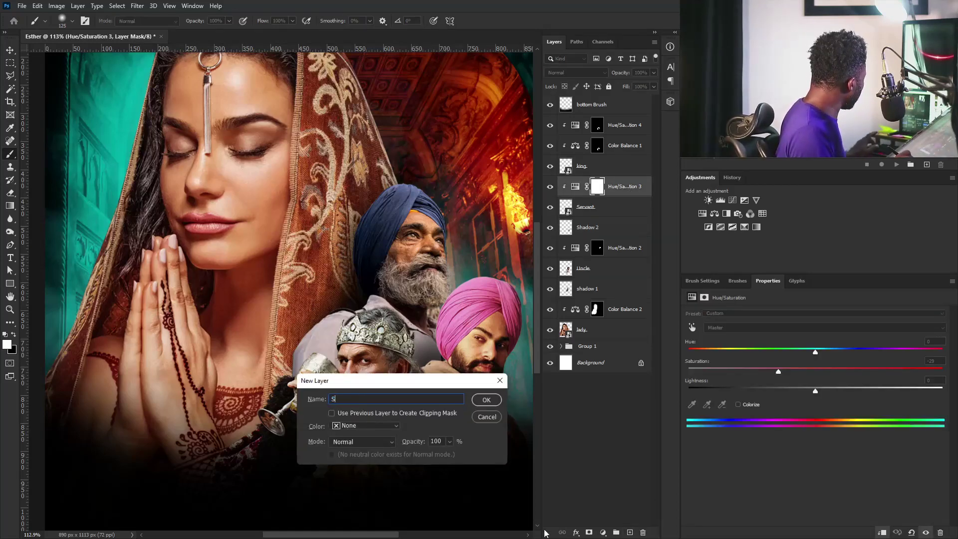
type("Shadow 3")
left_click(489, 402)
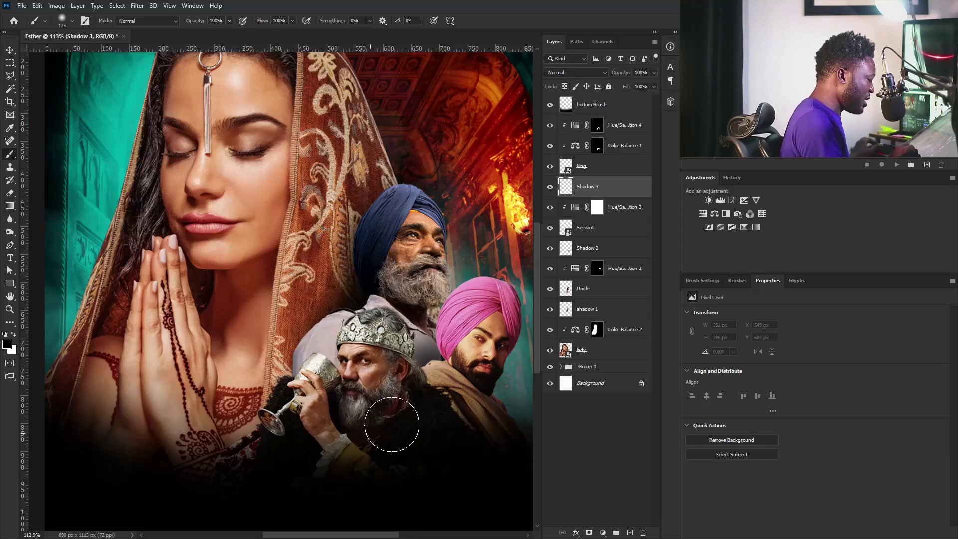
Paint soft black shadow on the Shadow 3 layer around the king and over the servant's lower robe.
left_click_drag(423, 393, 438, 430)
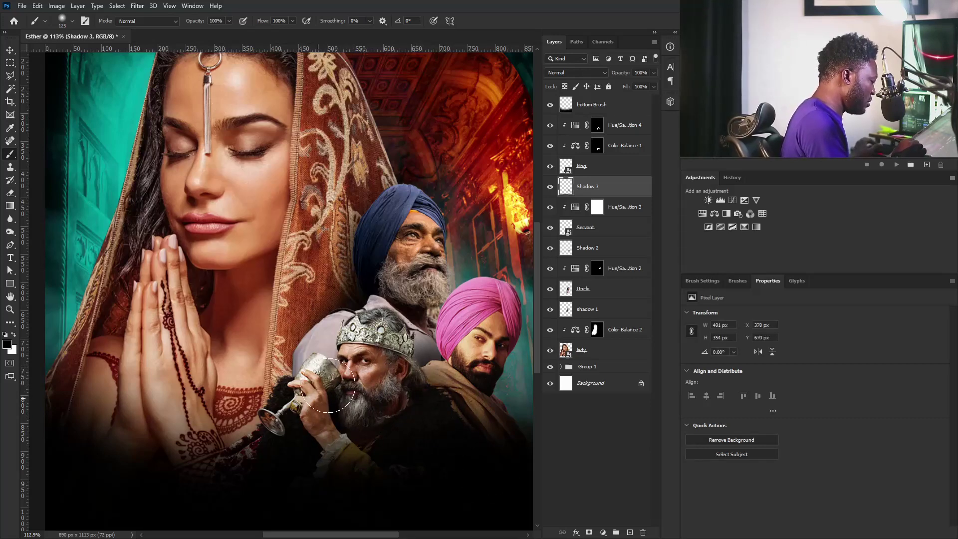
left_click_drag(334, 386, 321, 382)
left_click_drag(417, 394, 430, 410)
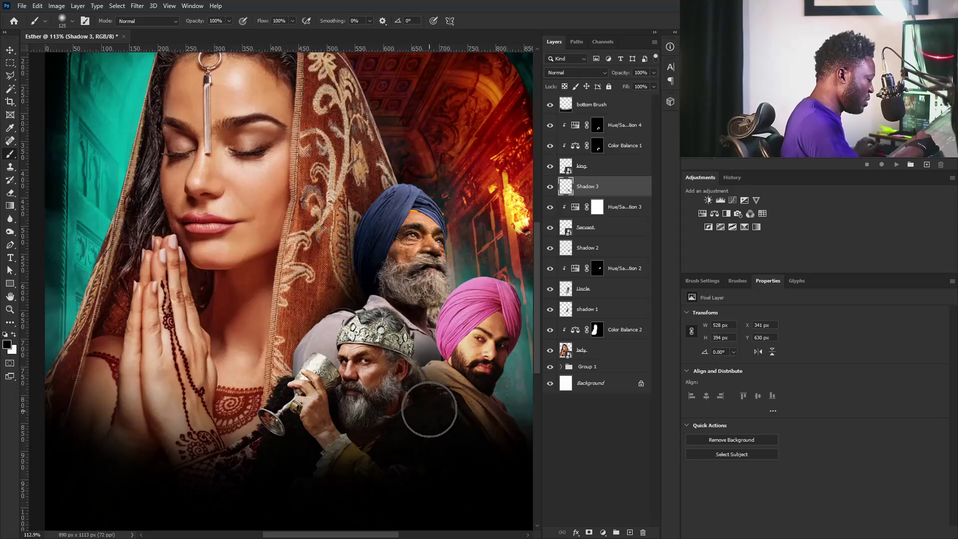
left_click_drag(487, 462, 440, 523)
mouse_move(434, 390)
left_mouse_down()
mouse_move(400, 393)
mouse_move(405, 367)
left_mouse_up()
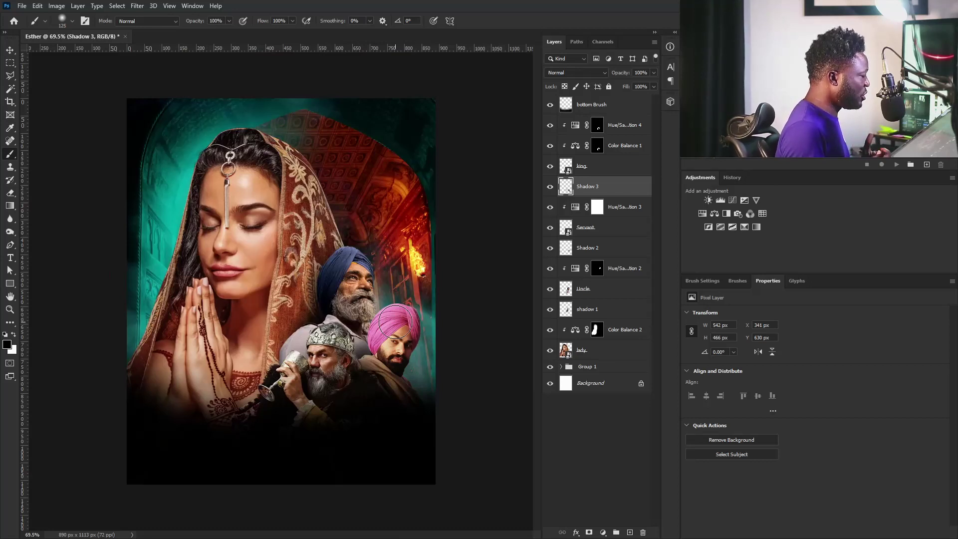
Add a Curves adjustment clipped to the lady layer, lowering a shadow point to input 65, output 62 and slightly raising a highlight point.
left_click(591, 348)
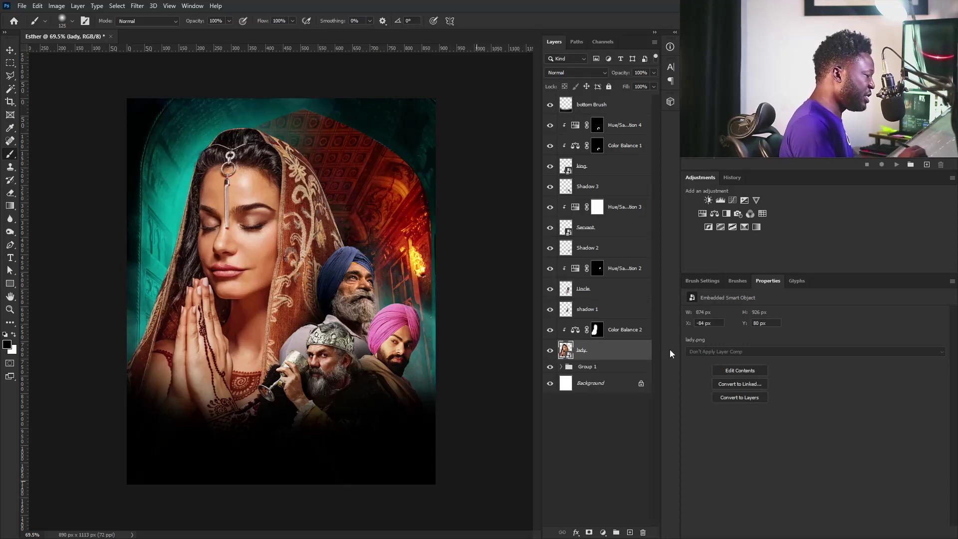
left_click(732, 200)
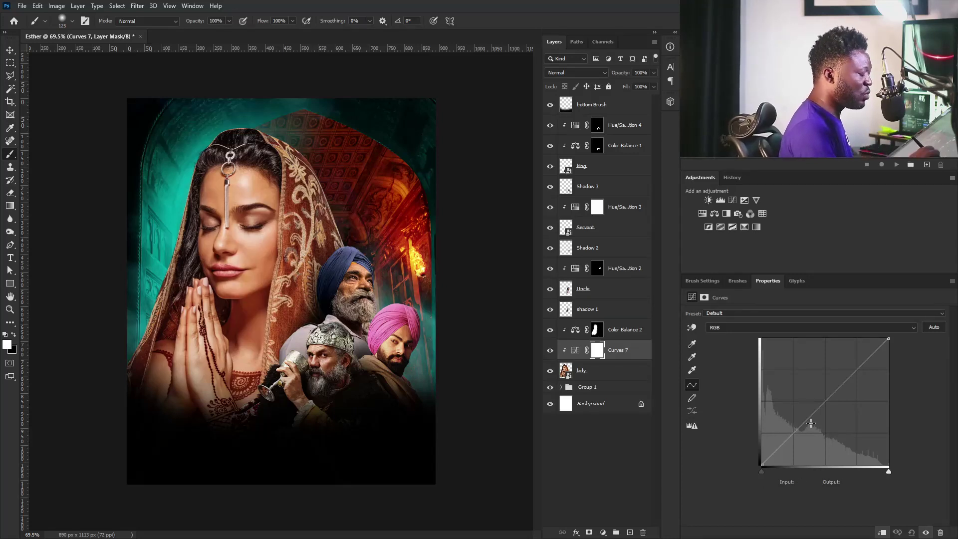
left_click_drag(809, 423, 807, 427)
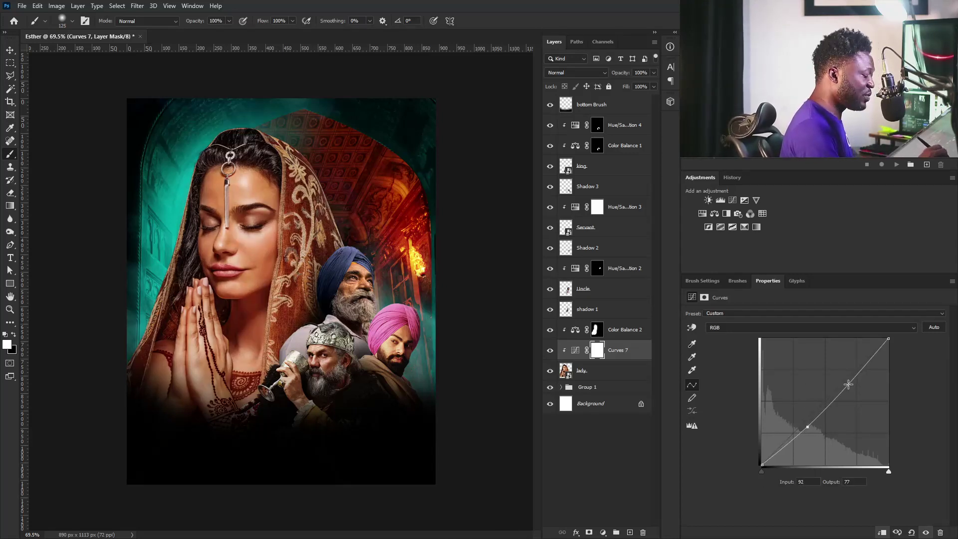
left_click_drag(848, 383, 847, 376)
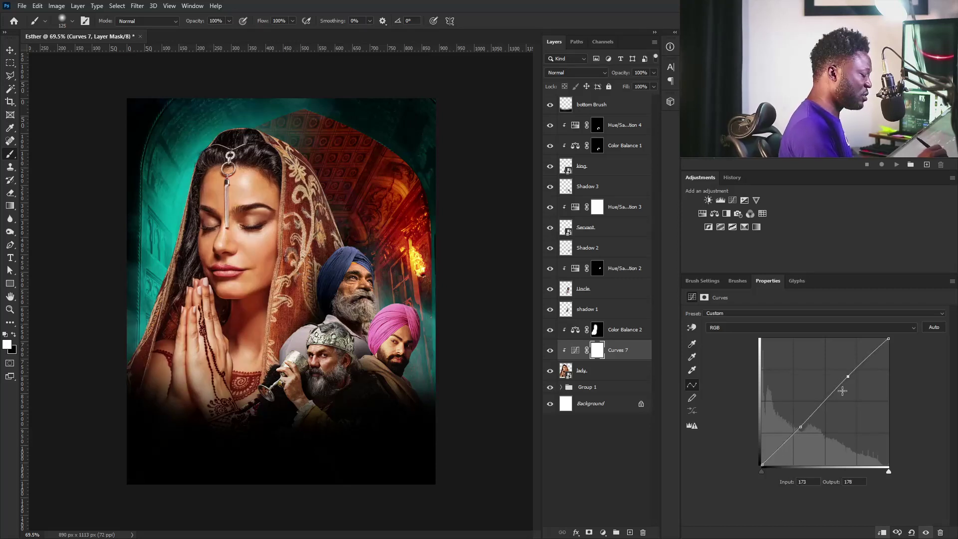
left_click_drag(801, 428, 800, 429)
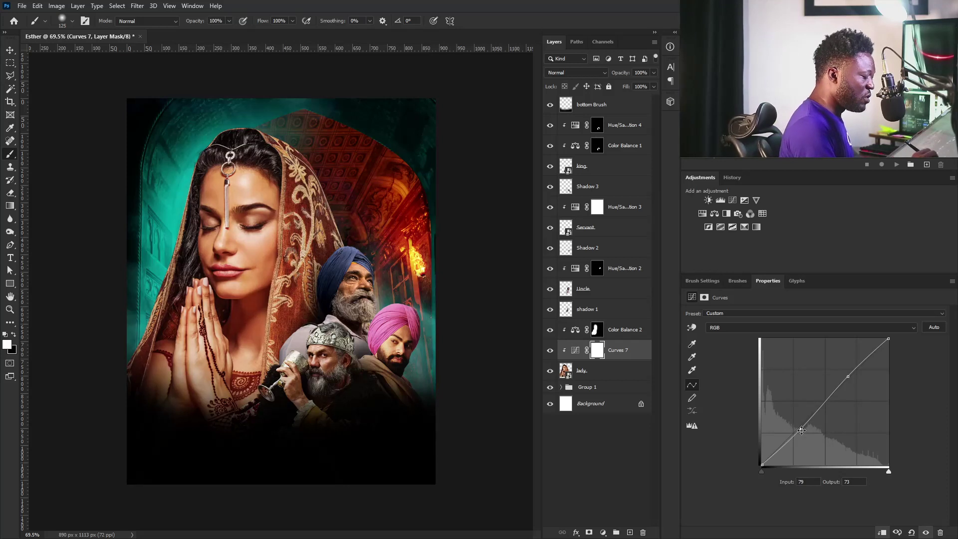
left_click_drag(800, 428, 798, 433)
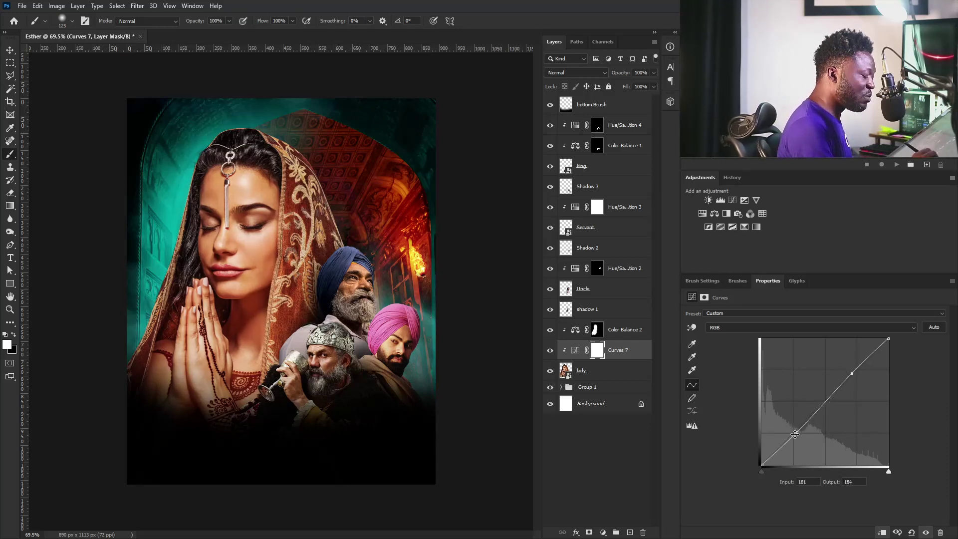
left_click_drag(797, 433, 795, 436)
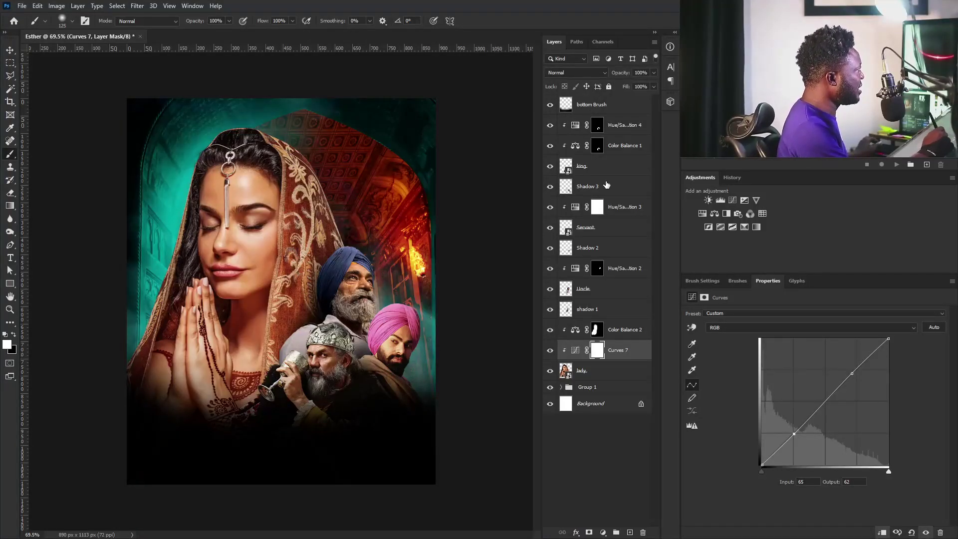
Add a new layer named "light" above the bottom Brush layer and set its blend mode to Color Dodge.
left_click(619, 106)
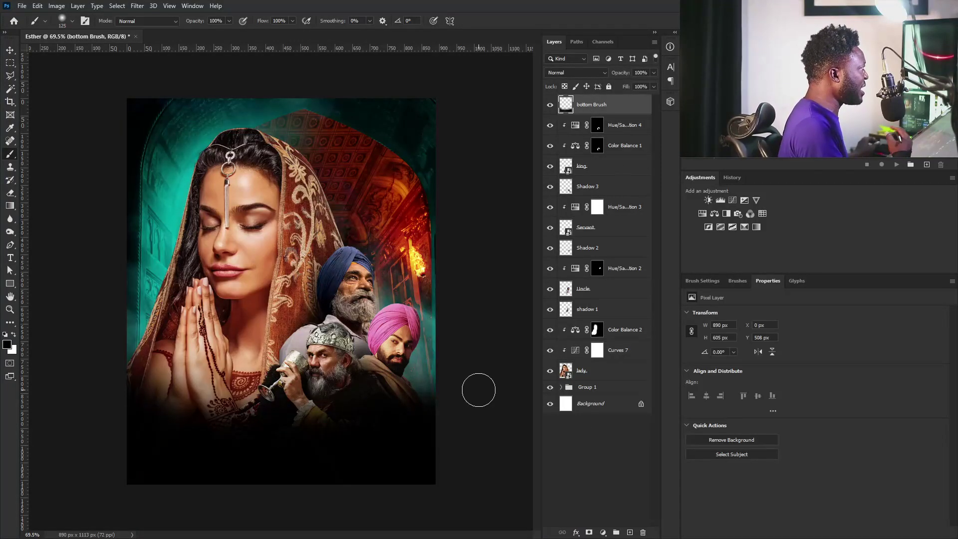
left_click(629, 532, "alt")
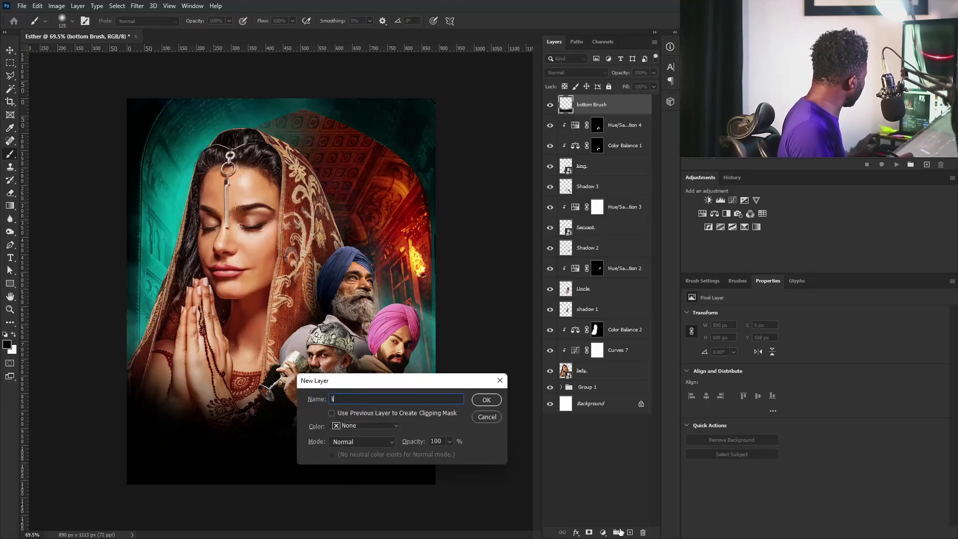
left_click(490, 403)
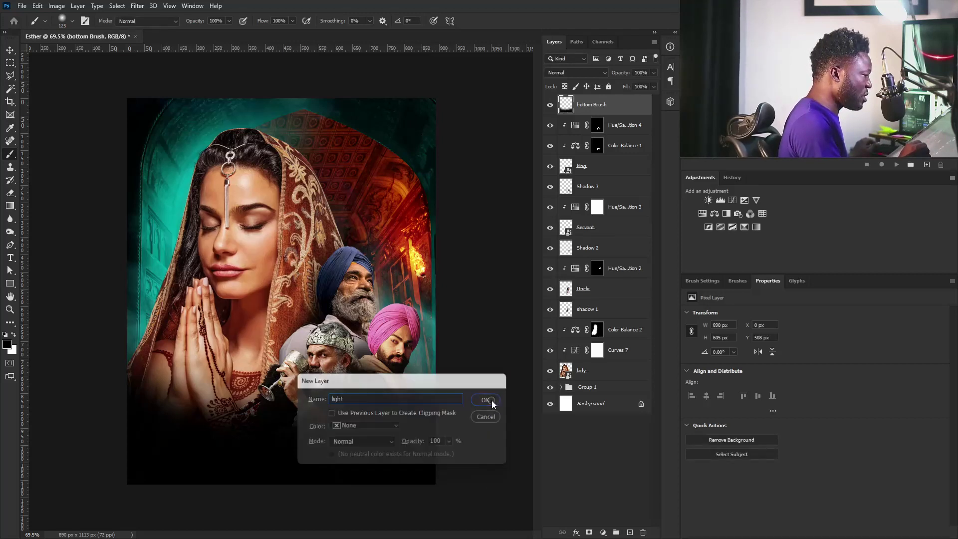
left_click(578, 73)
left_click(574, 167)
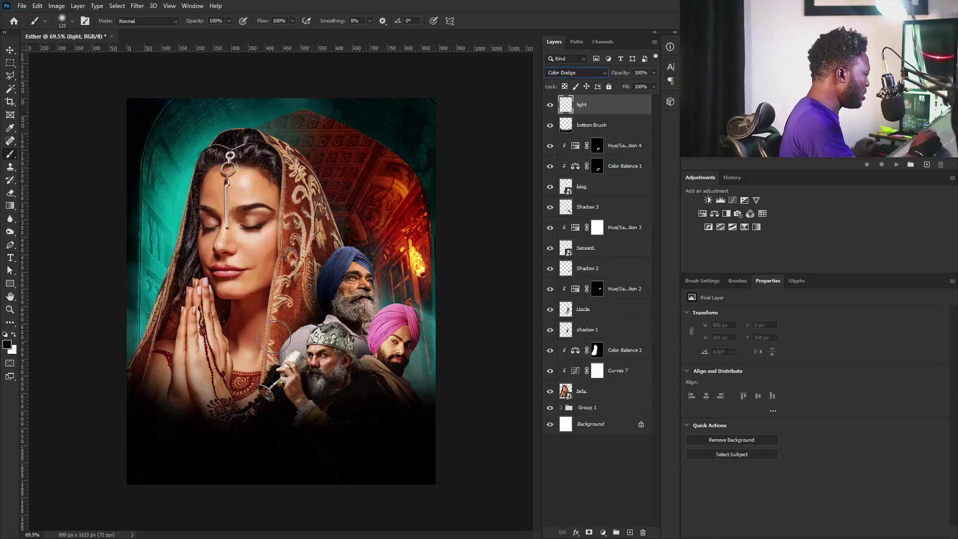
Set the foreground colour to orange #ff9e06 for painting on the light layer.
left_click(7, 344)
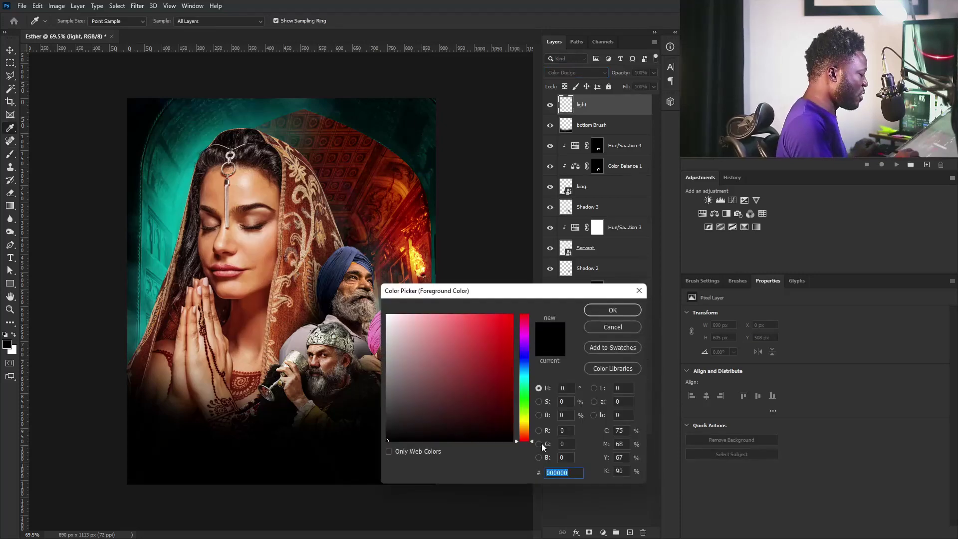
type("ffaa06")
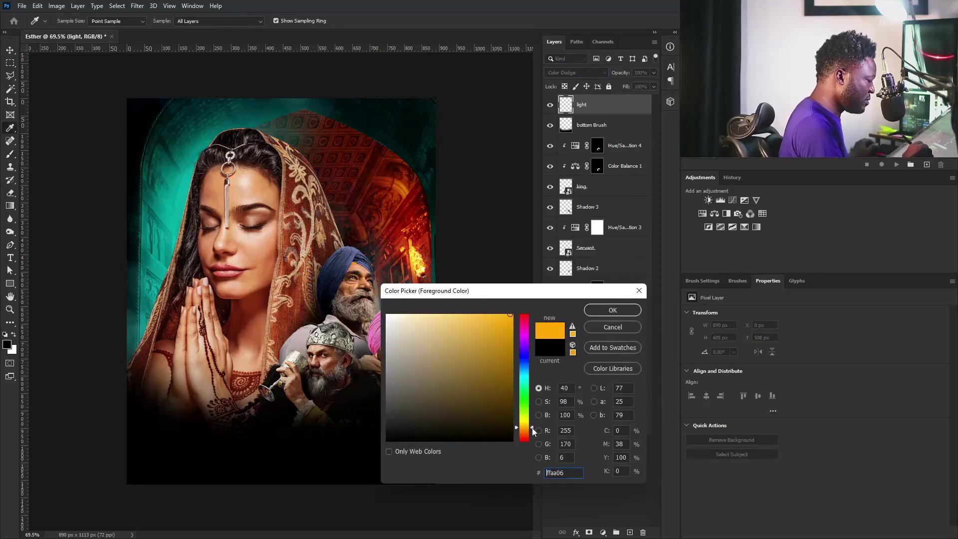
left_click_drag(532, 427, 532, 429)
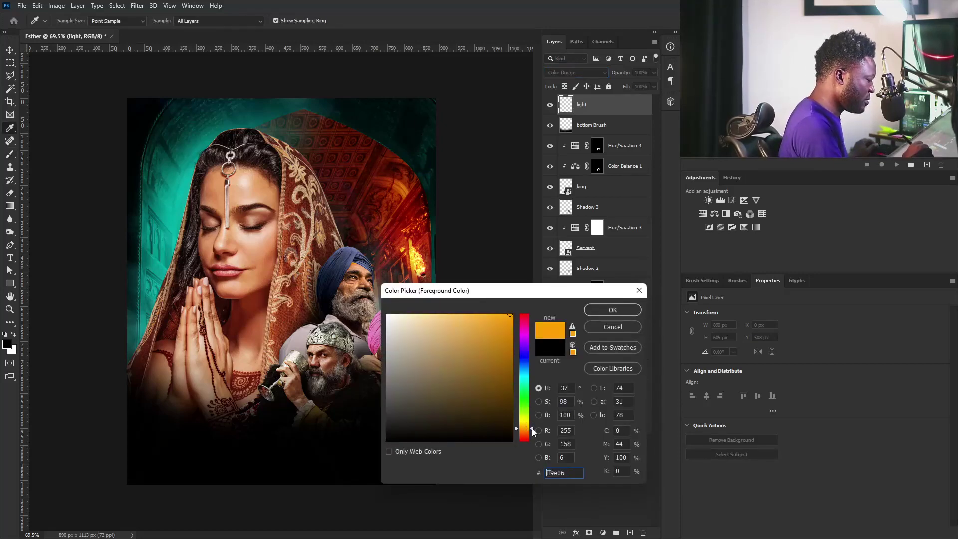
left_click(612, 315)
left_click_drag(353, 255, 413, 296)
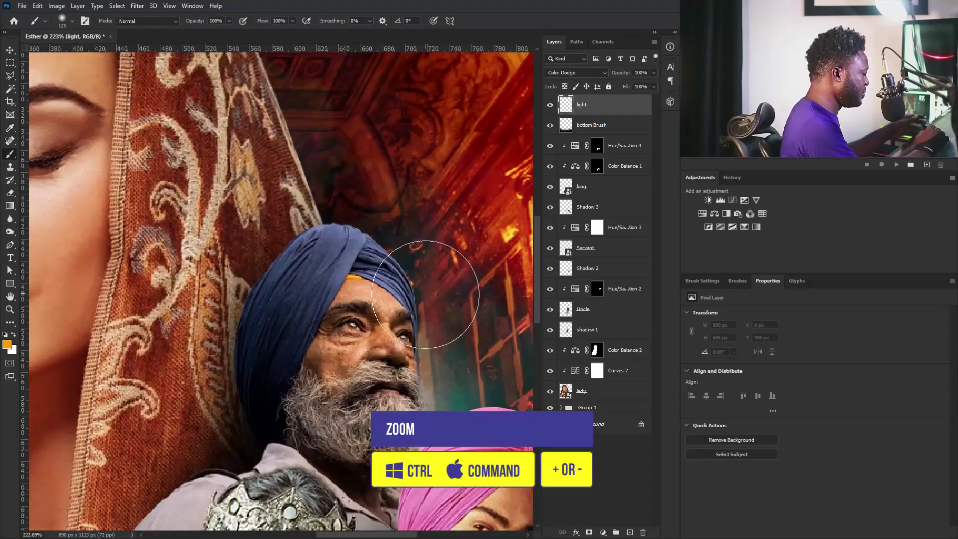
Shrink the brush for painting a narrow edge light along the blue turban.
key("bracketleft")
key("bracketleft")
key("bracketleft")
key("bracketleft")
key("bracketleft")
key("bracketleft")
key("bracketleft")
key("bracketleft")
key("bracketleft")
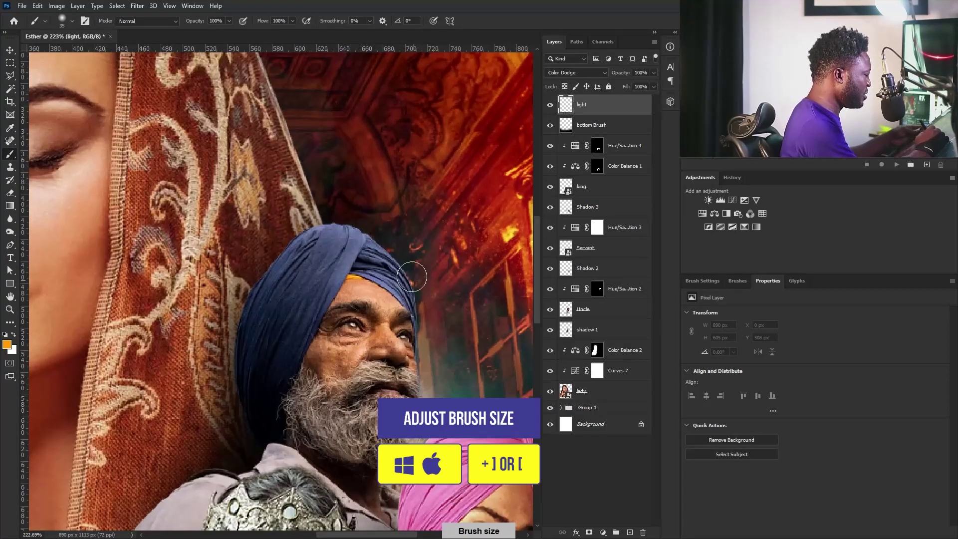
left_click_drag(400, 246, 366, 250)
left_click_drag(441, 257, 469, 241)
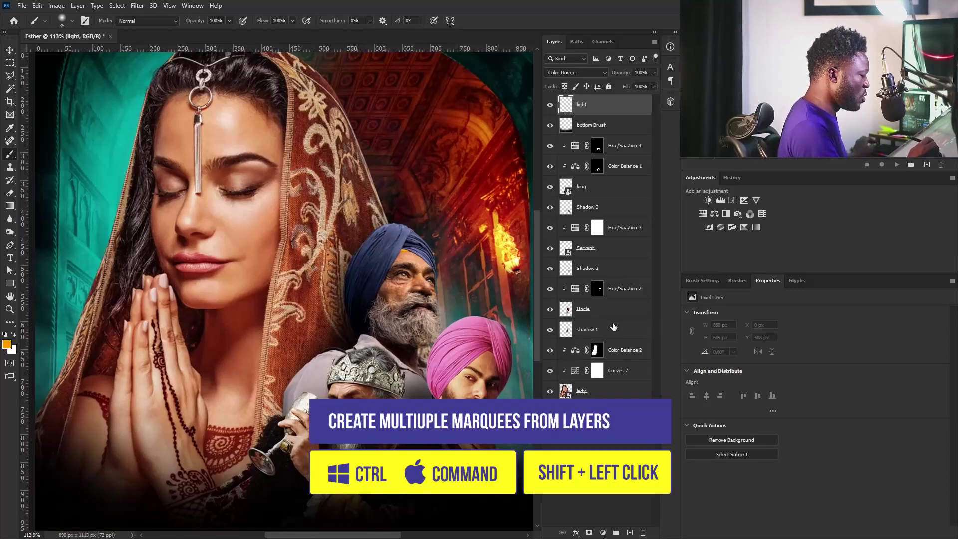
Load a combined selection from the Uncle, Servant, king and lady layers while keeping the light layer active.
left_click(566, 312, "ctrl")
left_click(573, 254, "ctrl+shift")
left_click(567, 253, "ctrl+shift")
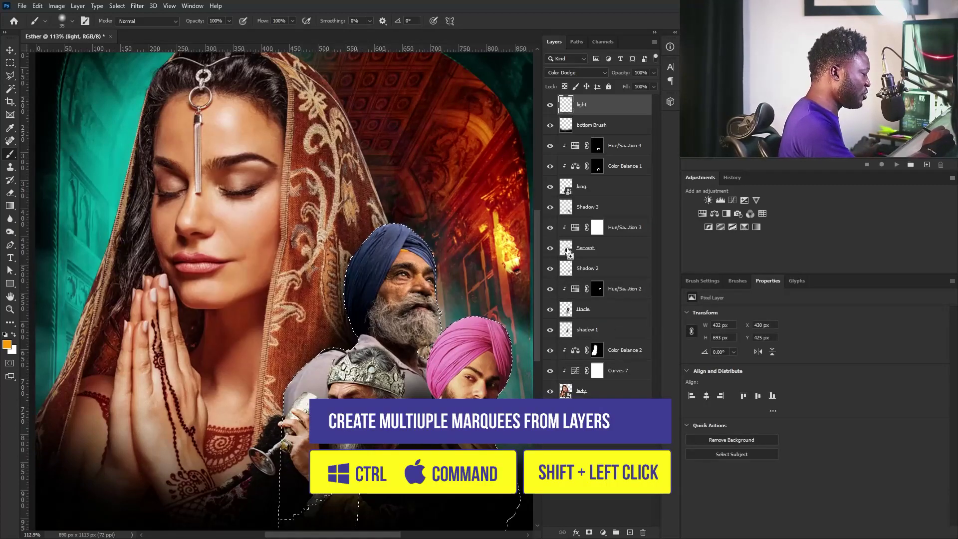
left_click(564, 188, "ctrl+shift")
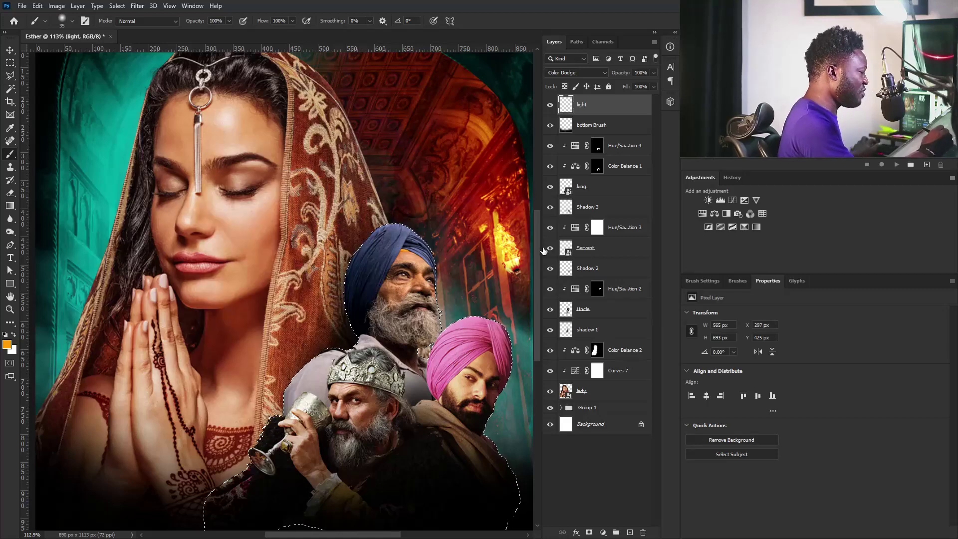
left_click(567, 393, "ctrl+shift")
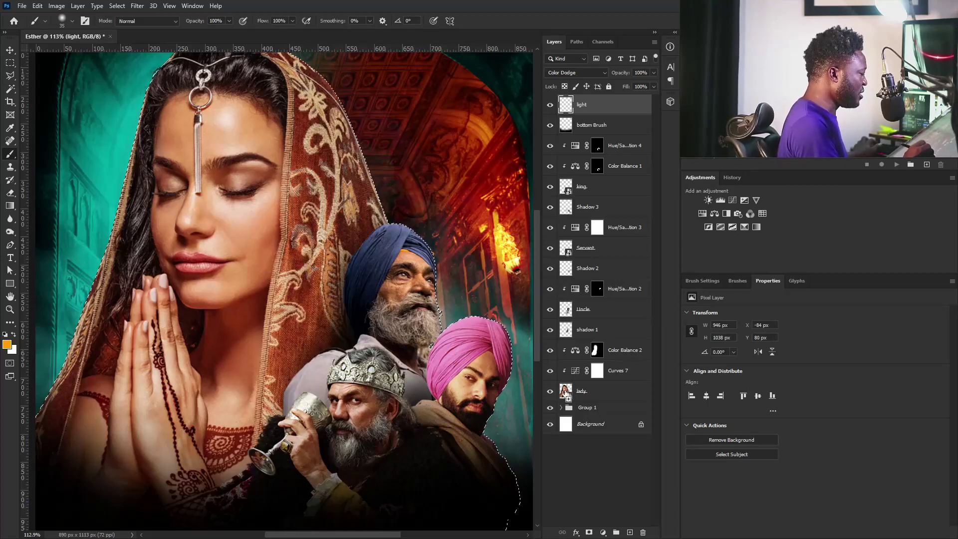
scroll(467, 329, "down", 2)
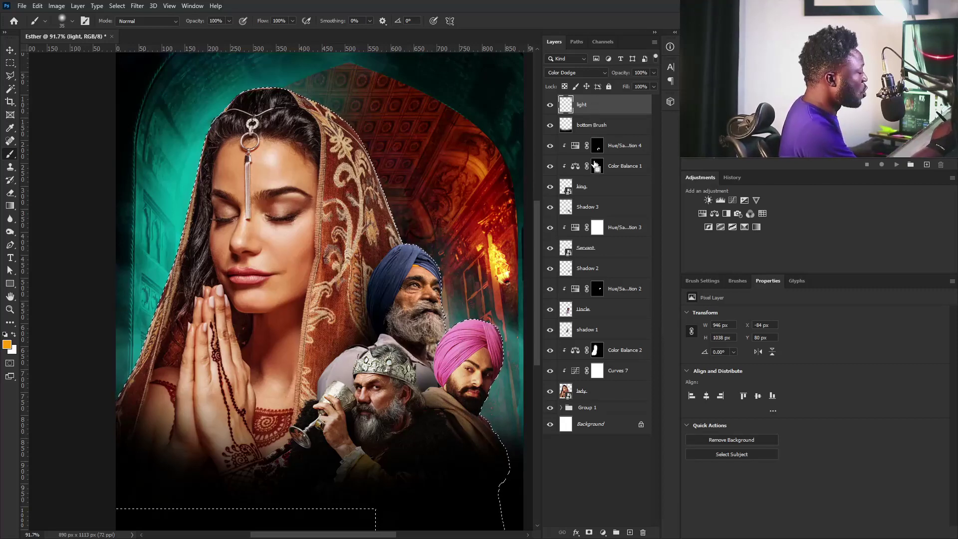
Hide the selection outline and paint orange light along the fire-facing edge of the blue turban on the light layer.
left_click_drag(406, 241, 454, 274)
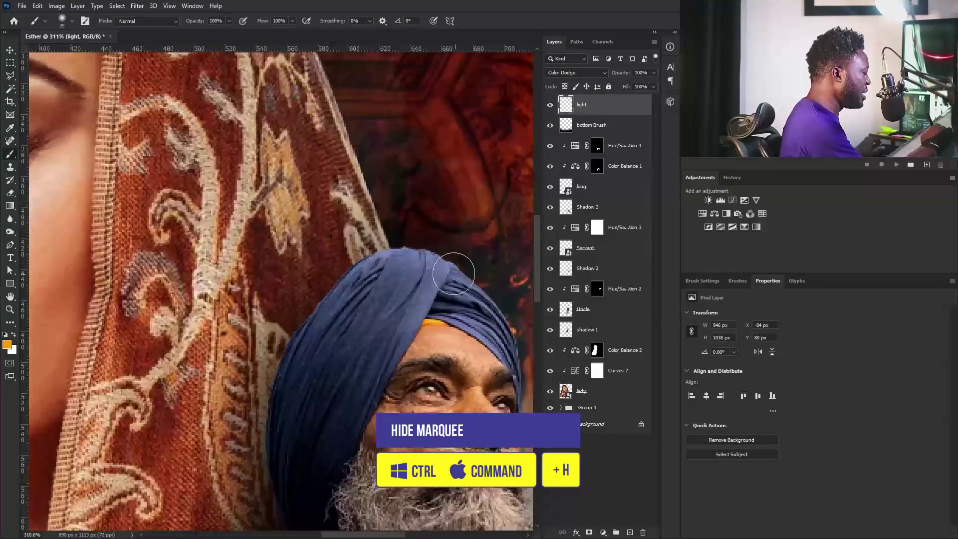
left_click_drag(507, 354, 436, 310)
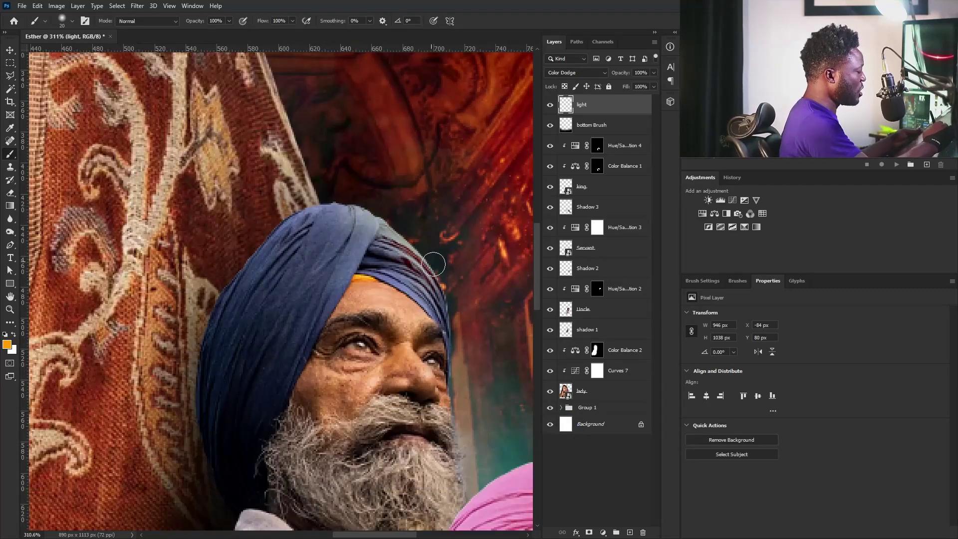
scroll(372, 234, "down", 4)
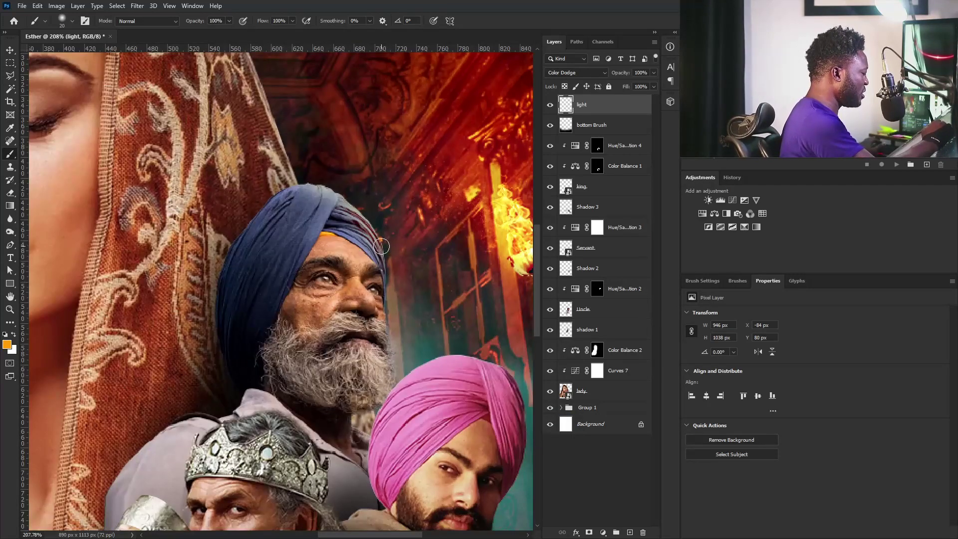
mouse_move(464, 346)
left_mouse_down()
mouse_move(443, 346)
mouse_move(400, 297)
mouse_move(422, 307)
left_mouse_up()
Paint orange light on the fire-facing side of the pink turban and on the grey beard of the man in blue.
left_click_drag(390, 277, 435, 362)
left_click_drag(420, 297, 431, 323)
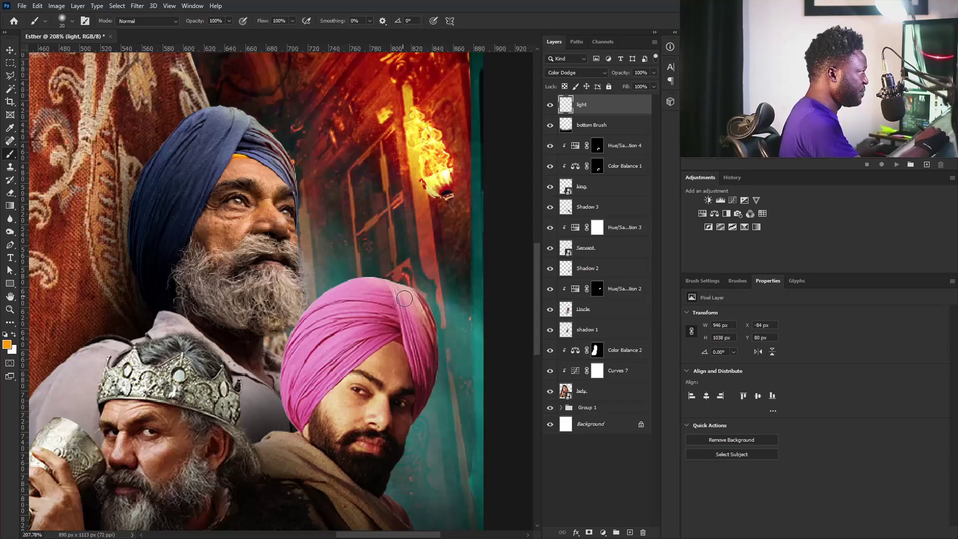
mouse_move(301, 298)
left_mouse_down()
mouse_move(397, 336)
mouse_move(376, 359)
mouse_move(395, 343)
mouse_move(383, 354)
left_mouse_up()
left_click_drag(404, 304, 395, 353)
Reduce the brush size and refine the orange rim light on the pink and blue turban figures with fine strokes.
key("bracketleft")
key("bracketleft")
key("bracketleft")
key("bracketleft")
key("bracketleft")
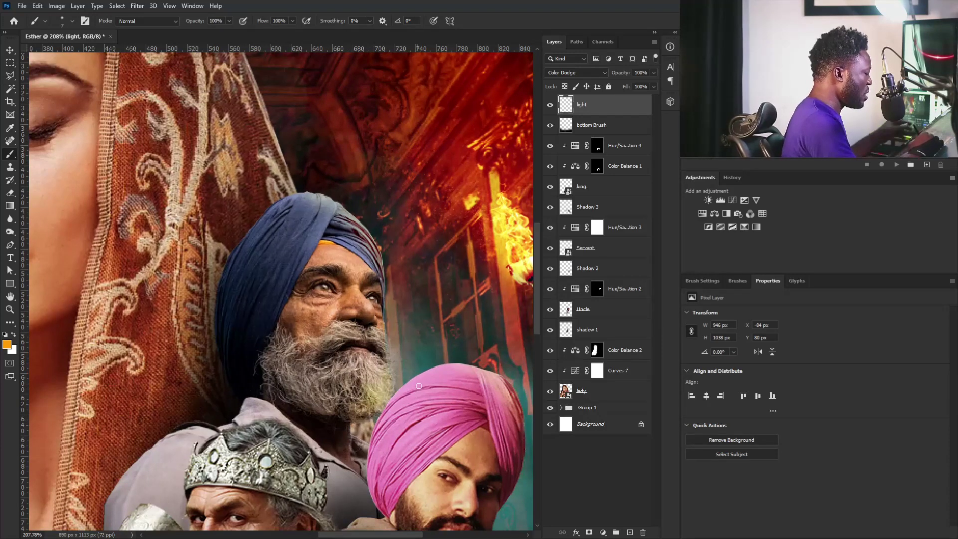
left_click_drag(461, 423, 429, 431)
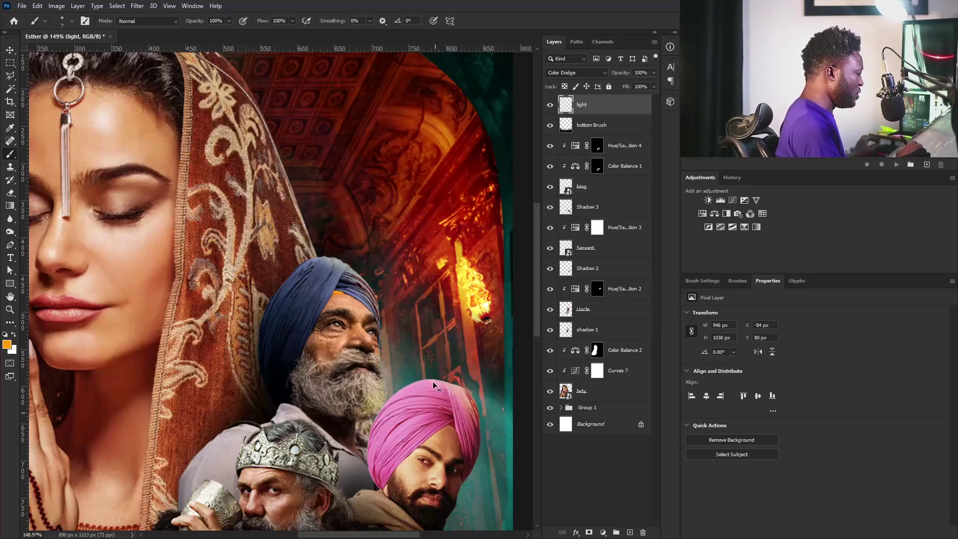
left_click_drag(433, 276, 420, 320)
left_click_drag(479, 395, 469, 397)
mouse_move(469, 396)
left_mouse_down()
mouse_move(458, 342)
mouse_move(439, 327)
left_mouse_up()
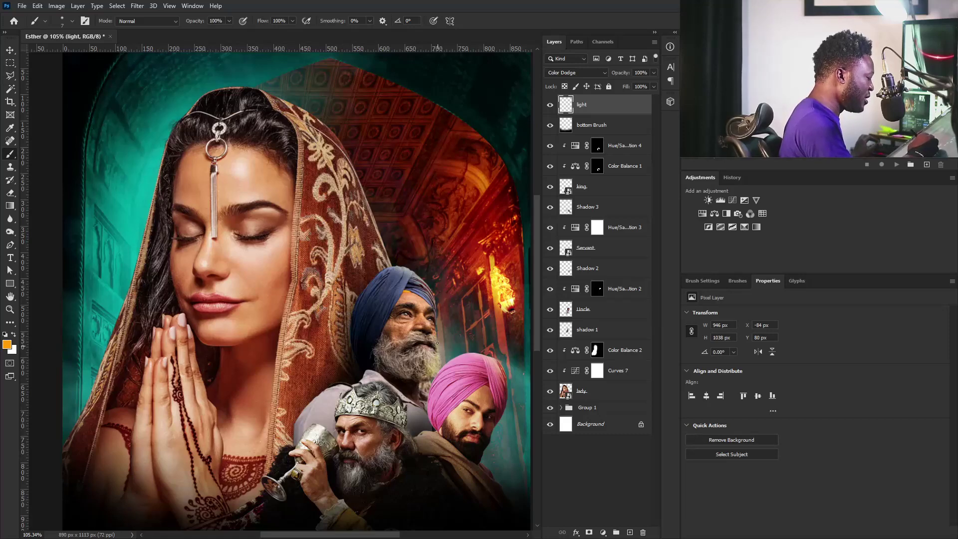
Enlarge the brush to 25 px and paint orange light along the fire-facing edge of the lady's veil.
scroll(413, 272, "up", 3)
left_click_drag(348, 170, 417, 313)
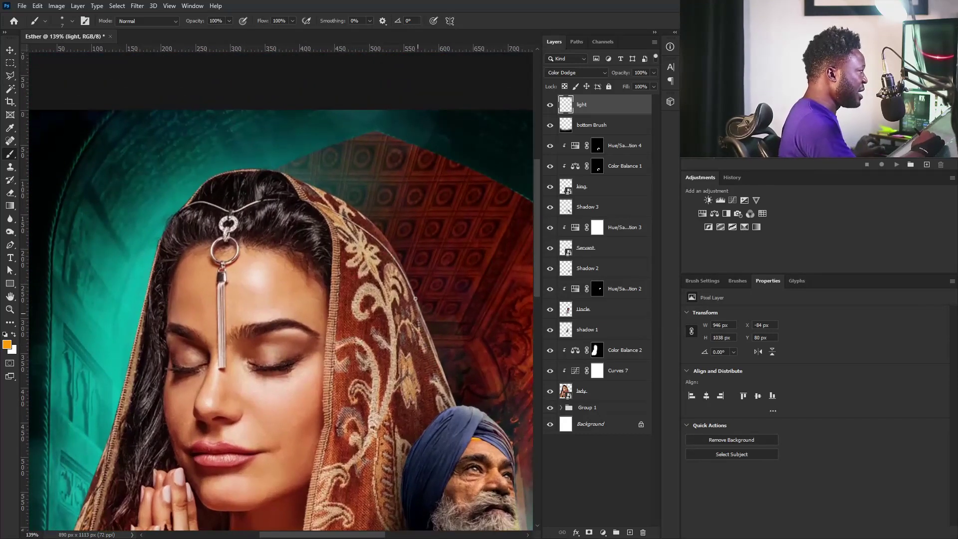
key("]")
key("]")
key("]")
key("]")
key("]")
key("]")
left_click_drag(351, 207, 437, 372)
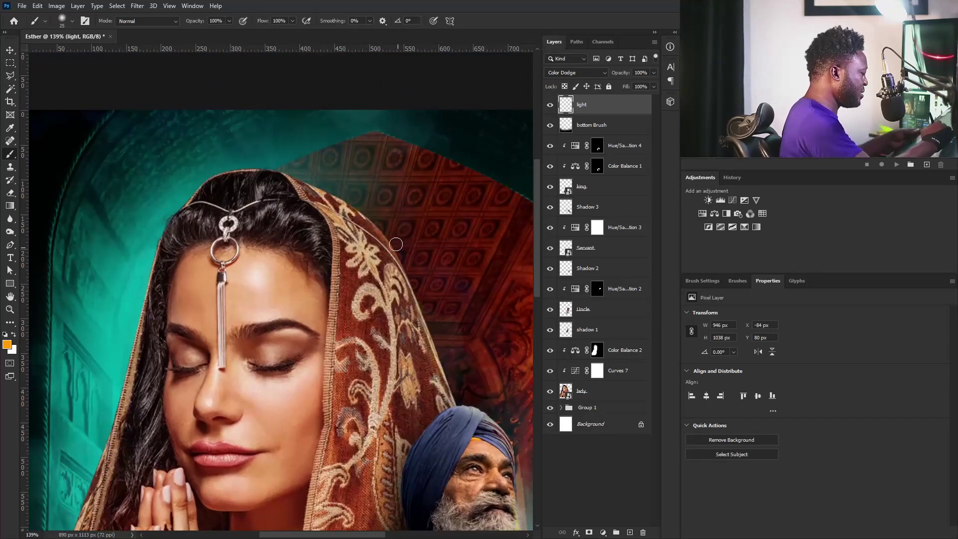
Enlarge the brush to 50 px and build up the orange glow over the veil's edge and embroidery.
key("]")
key("]")
key("]")
key("]")
key("]")
mouse_move(338, 196)
left_mouse_down()
mouse_move(375, 238)
mouse_move(443, 406)
left_mouse_up()
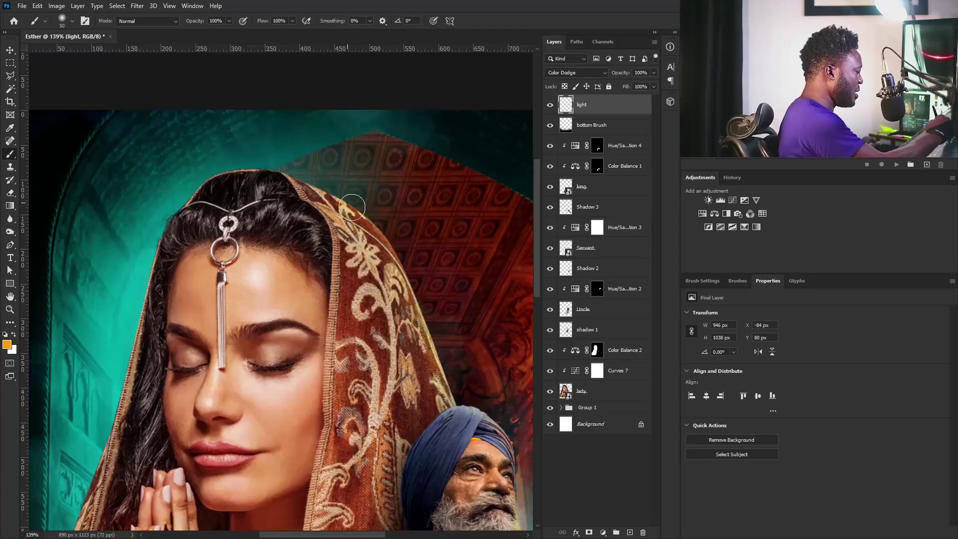
left_click_drag(352, 209, 440, 413)
left_click_drag(380, 244, 434, 370)
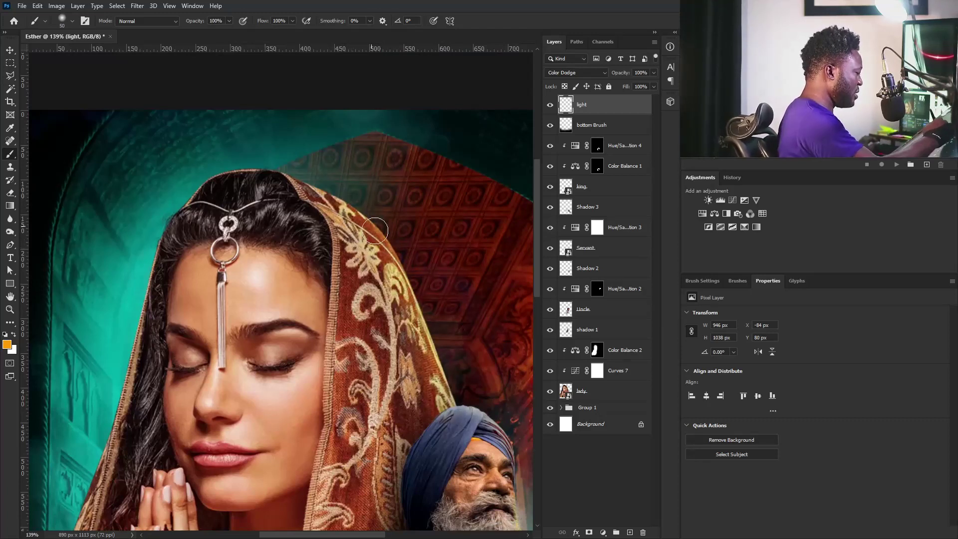
left_click_drag(351, 210, 430, 399)
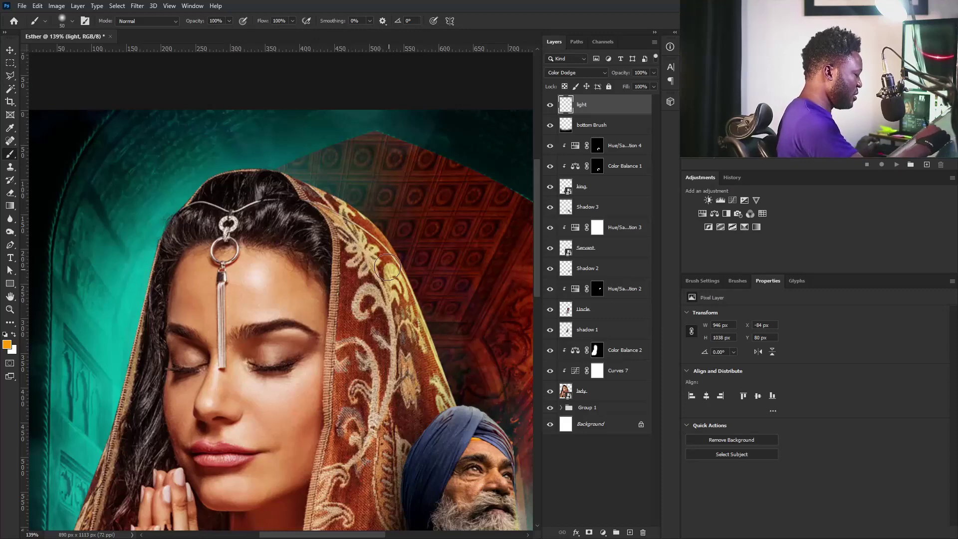
left_click_drag(387, 267, 455, 397)
Sample teal from the background wall beside the lady's hair as the foreground colour.
left_click_drag(468, 350, 427, 381)
left_click_drag(277, 233, 303, 237)
left_click_drag(304, 237, 420, 317)
left_click_drag(307, 318, 317, 314)
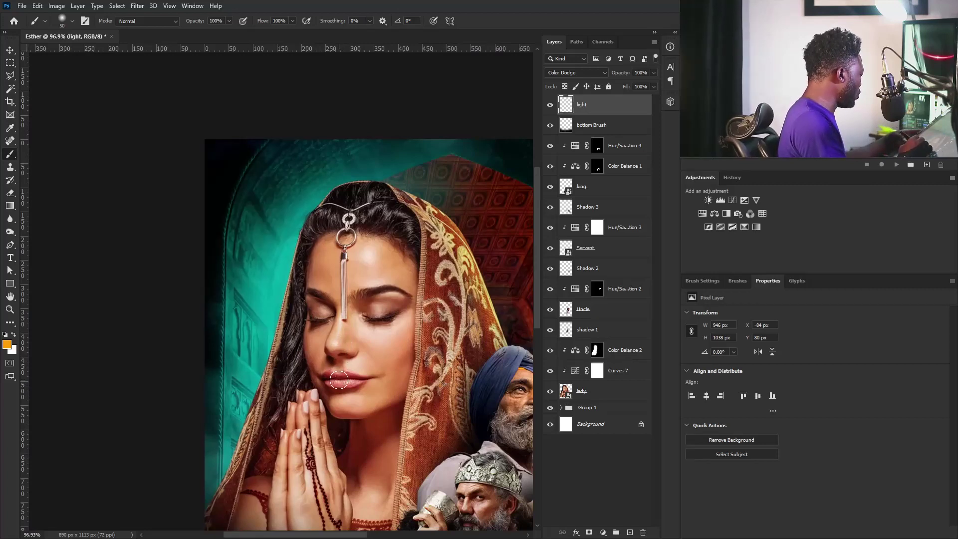
key("alt")
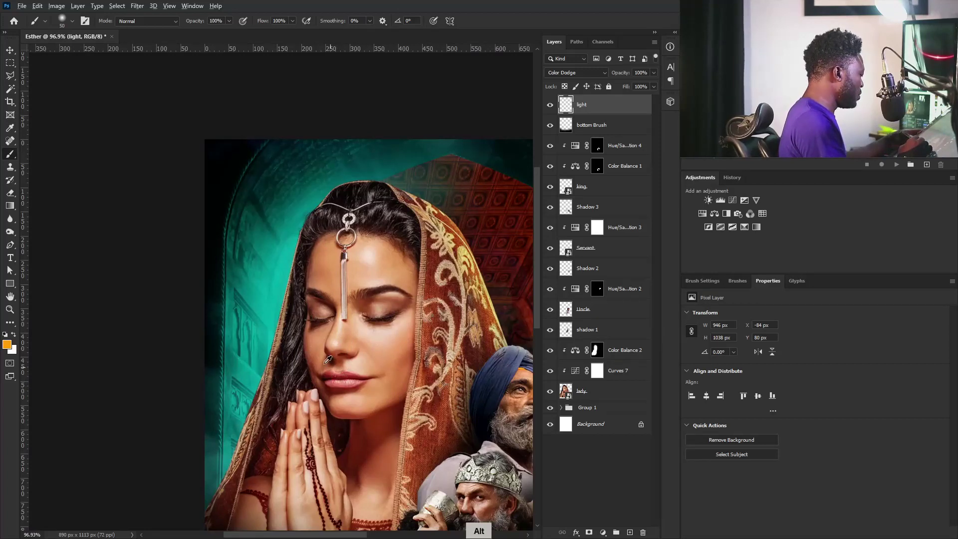
left_click(276, 285, "alt")
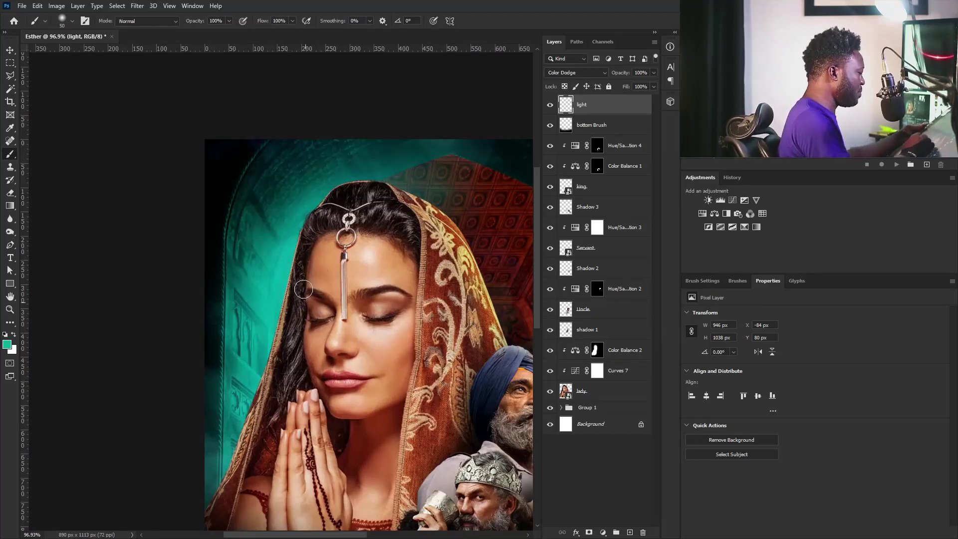
Reduce the brush size and paint teal light along the upper veil edge and hair on the lady's teal-wall side.
key("bracketleft")
key("bracketleft")
key("bracketleft")
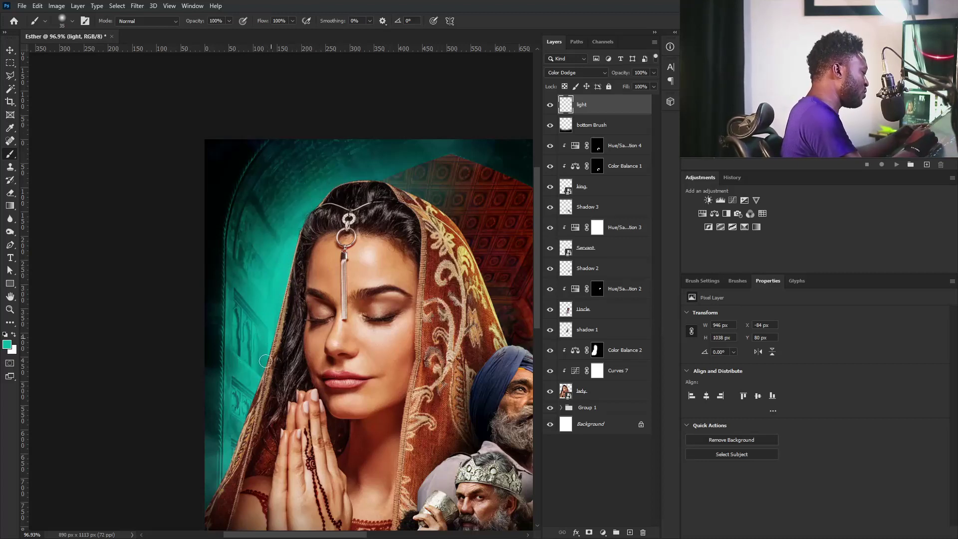
left_click_drag(325, 203, 268, 356)
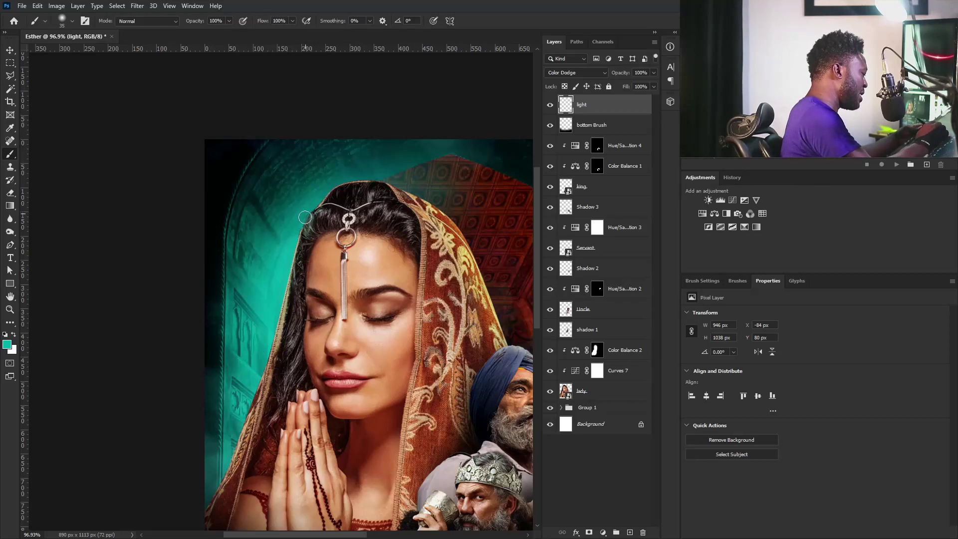
Enlarge the brush to 50 px and extend the teal light down the lower veil edge beside the lady's hands.
key("bracketright")
key("bracketright")
key("bracketright")
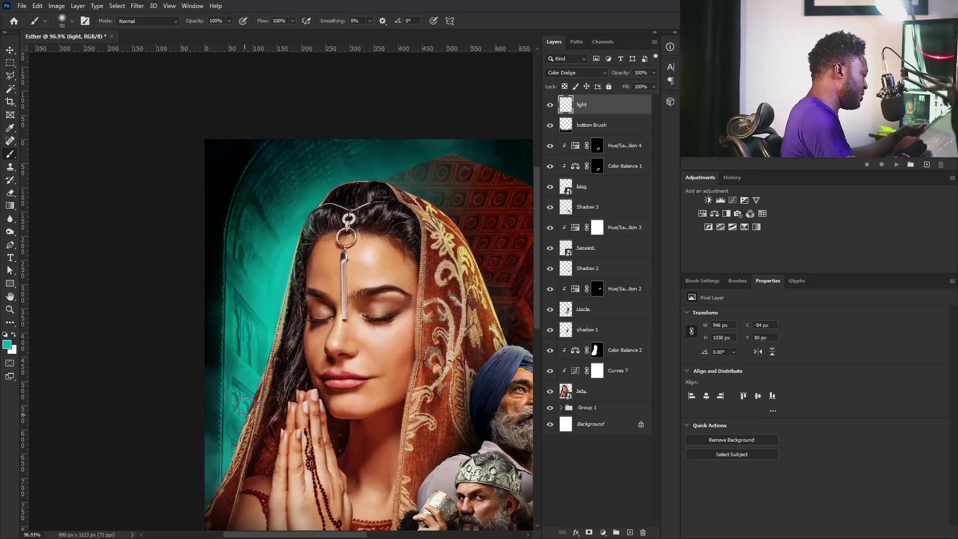
left_click_drag(268, 332, 224, 470)
left_click_drag(254, 402, 216, 496)
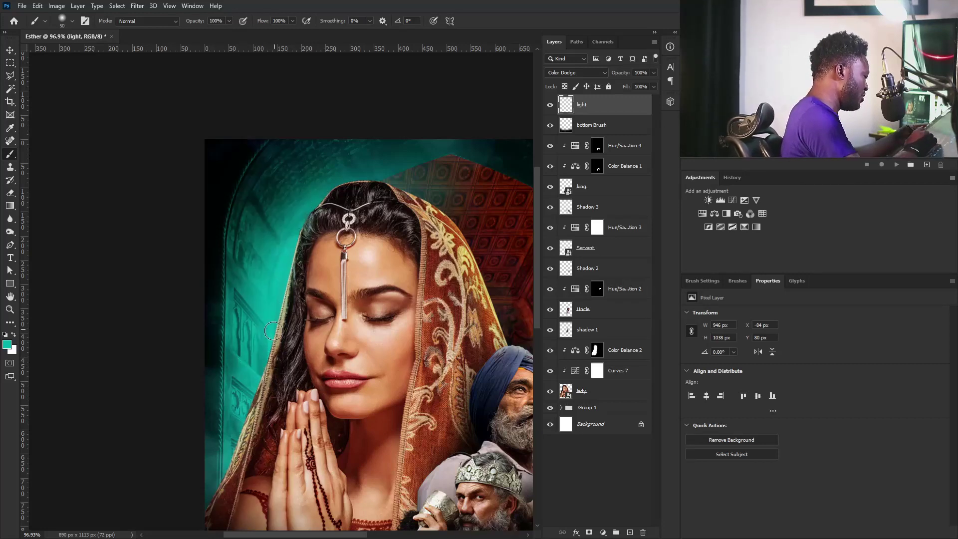
left_click_drag(277, 329, 238, 460)
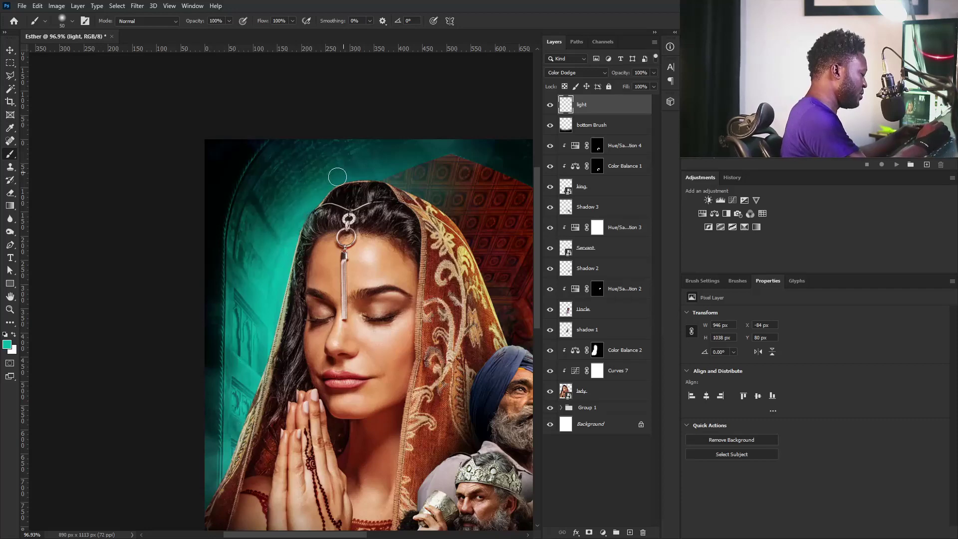
left_click_drag(440, 353, 402, 378)
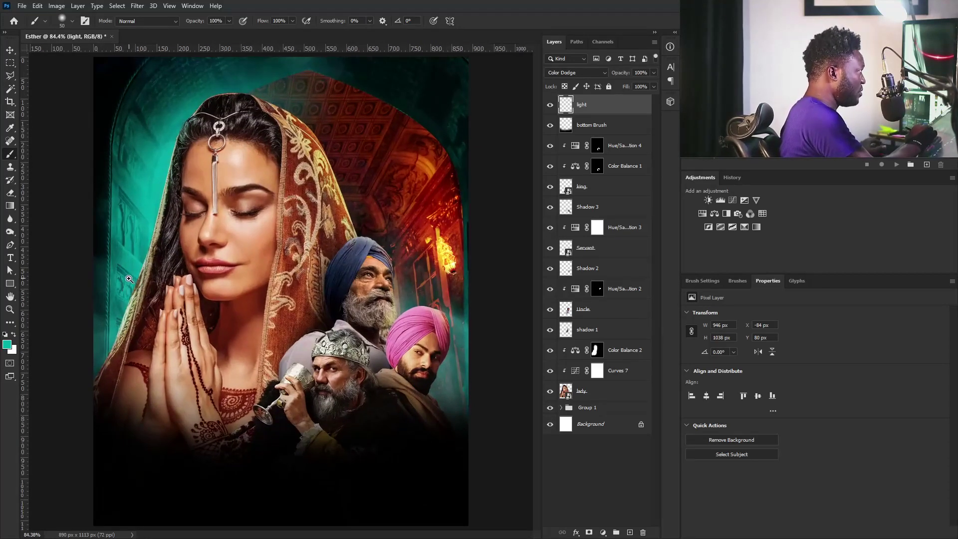
Switch to the Eraser, undo the hard-edged stroke, and choose the soft round brush tip with 0% hardness.
left_click_drag(128, 279, 152, 269)
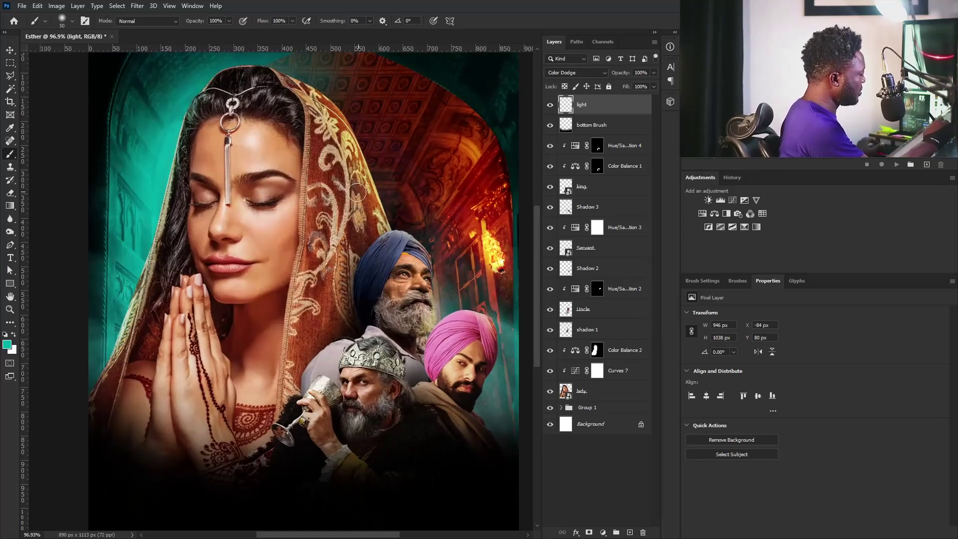
left_click_drag(198, 161, 289, 170)
left_click_drag(215, 177, 307, 248)
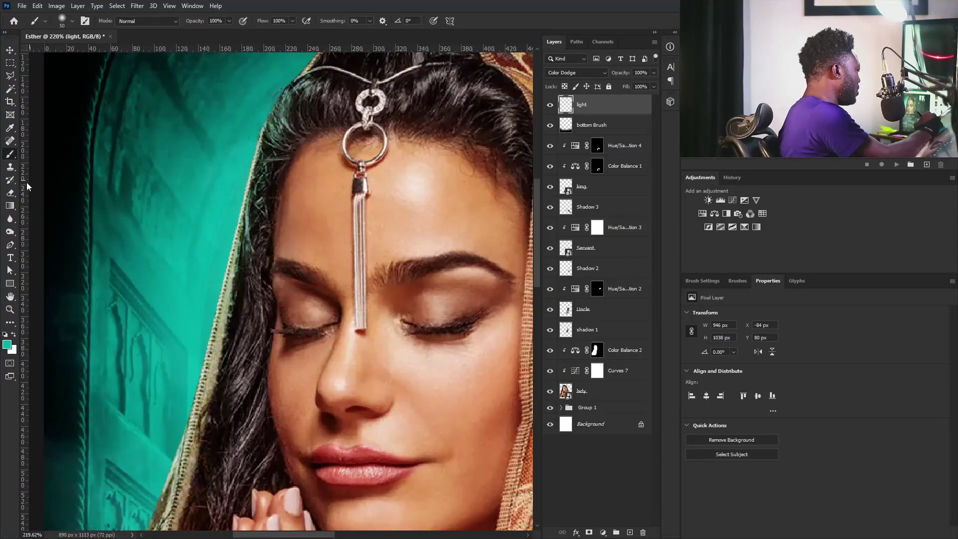
left_click(11, 194)
key("bracketright")
key("bracketright")
key("bracketright")
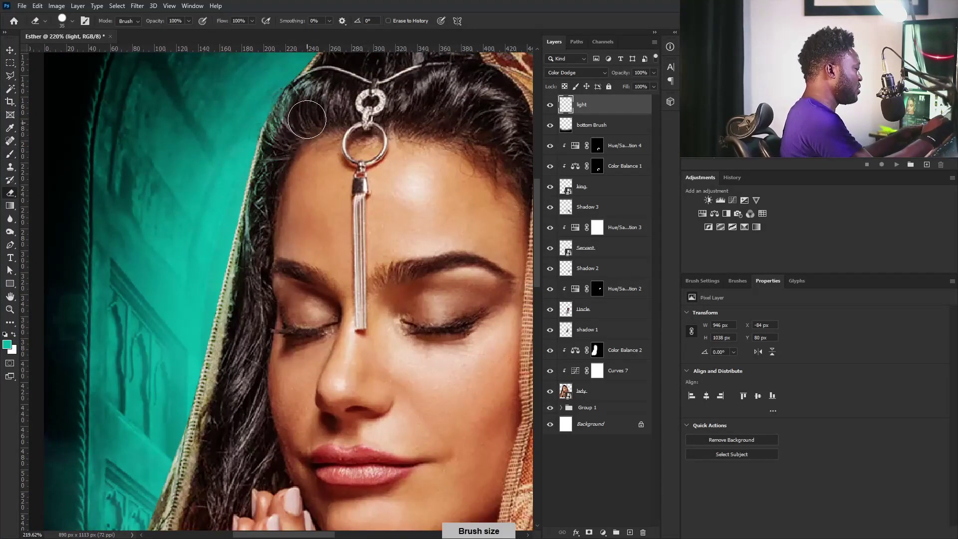
key("ctrl+z")
left_click(701, 281)
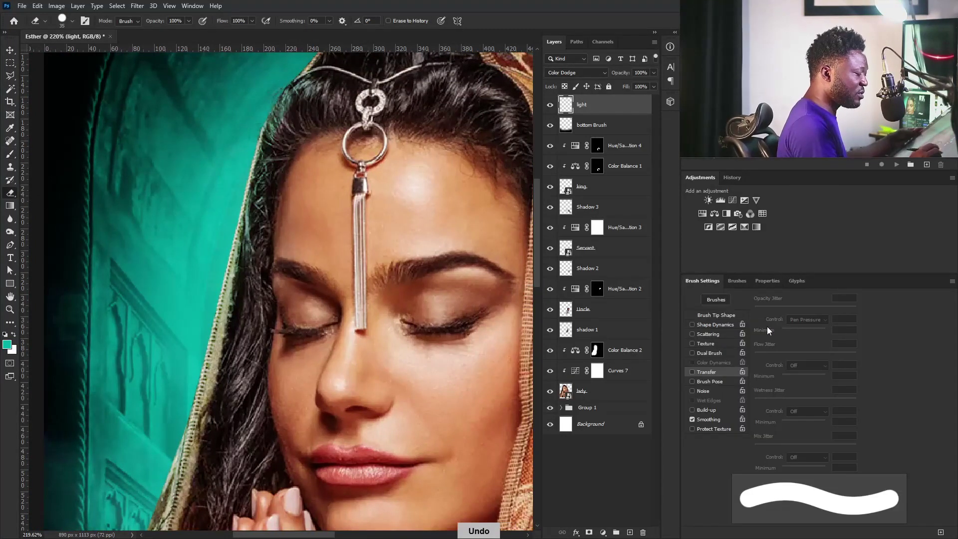
left_click(708, 315)
left_click(762, 301)
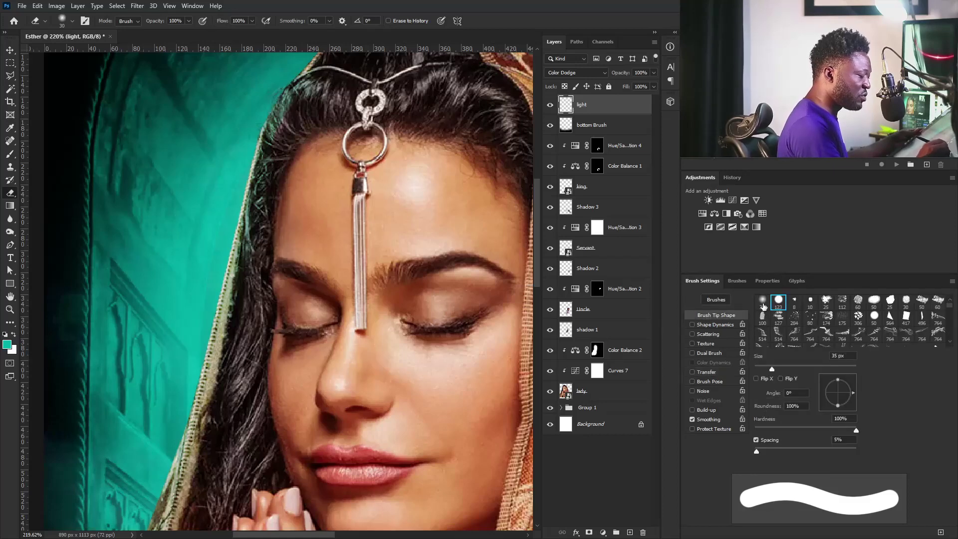
Enlarge the soft eraser to 60 px and erase excess teal light from the lady's hair beside her face.
key("bracketright")
key("bracketright")
key("bracketright")
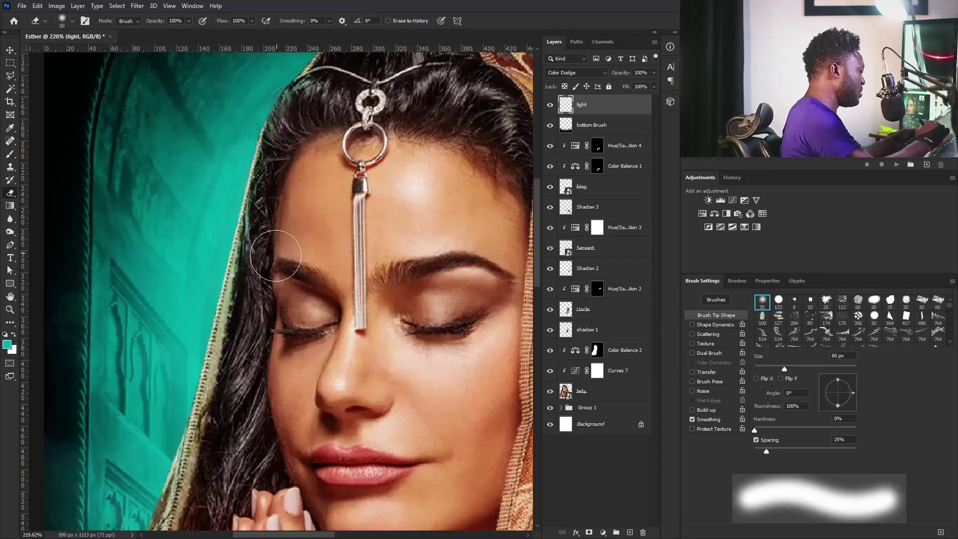
mouse_move(395, 366)
left_mouse_down()
mouse_move(364, 403)
mouse_move(295, 434)
left_mouse_up()
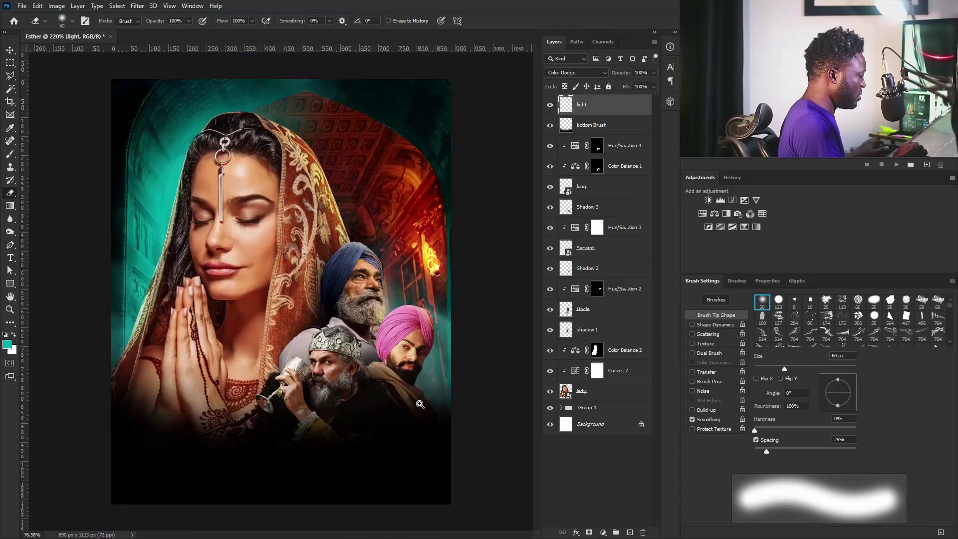
left_click_drag(318, 197, 329, 198)
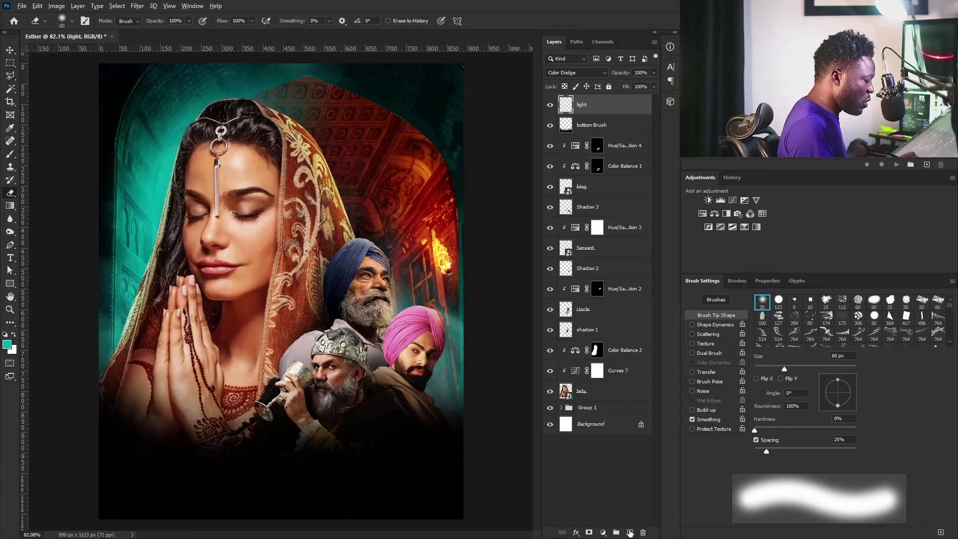
Create a new layer named "lodge" in Color Dodge mode, filled with the Color-Dodge-neutral black.
left_click(630, 533, "alt")
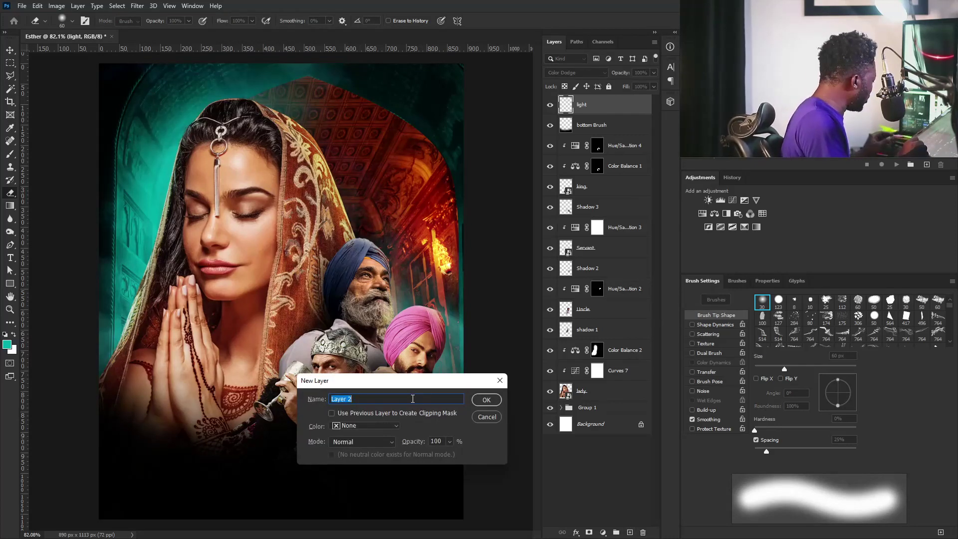
type("l")
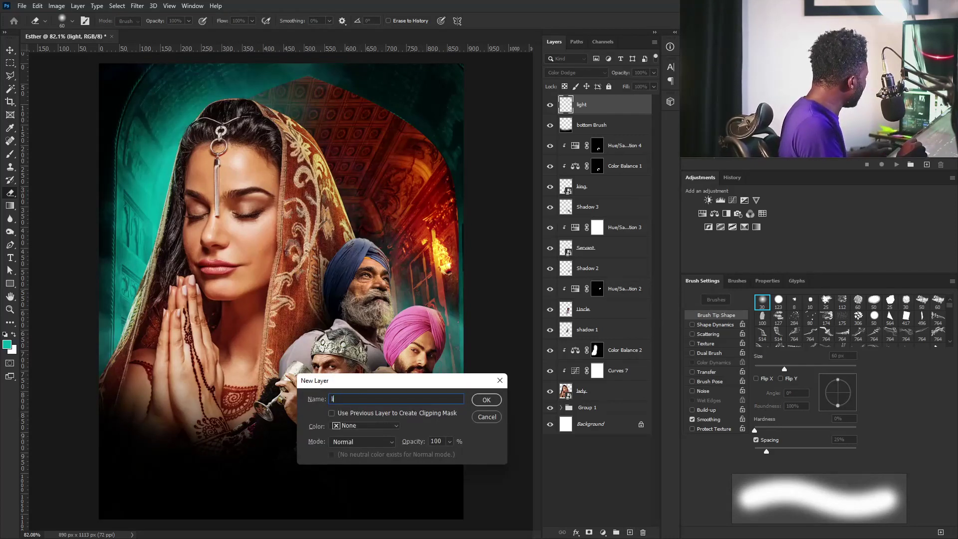
type("ight")
left_click(380, 441)
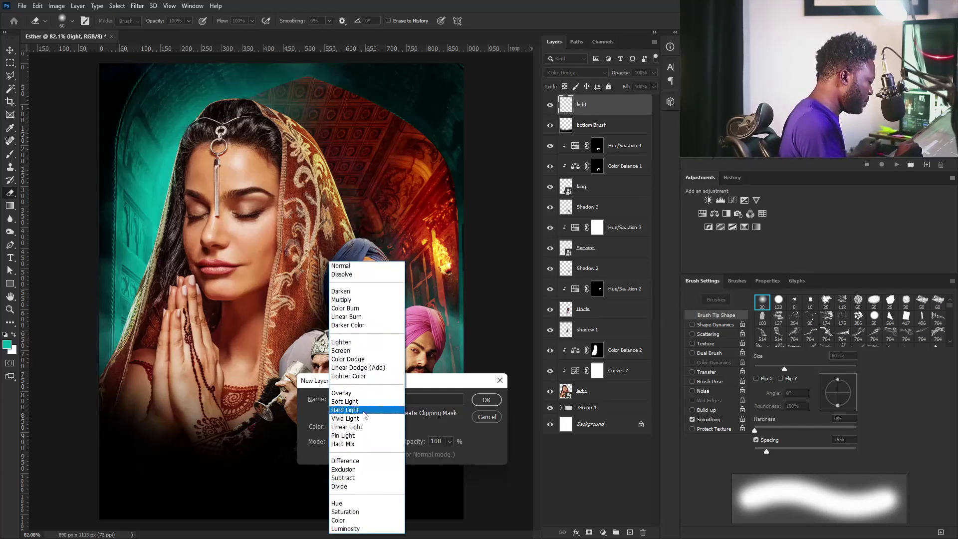
left_click(364, 359)
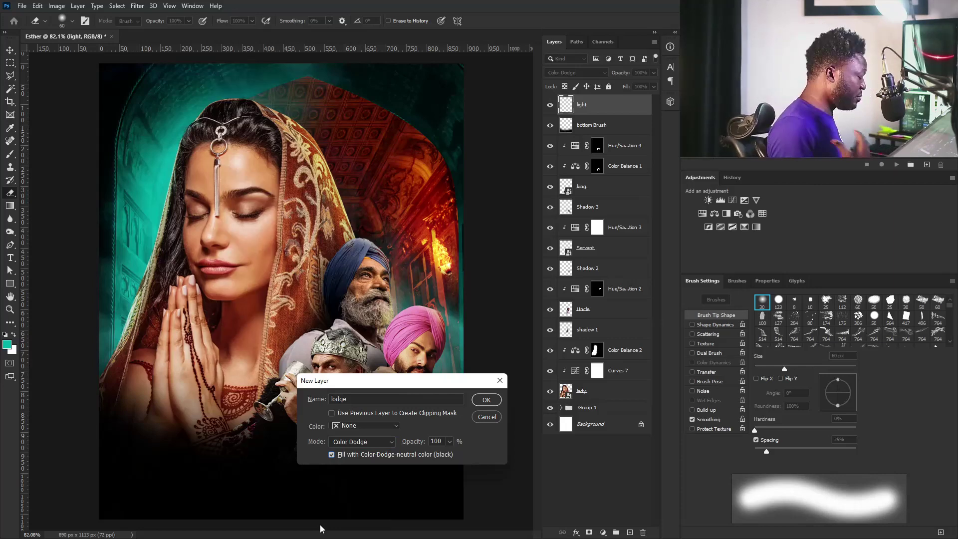
left_click(487, 401)
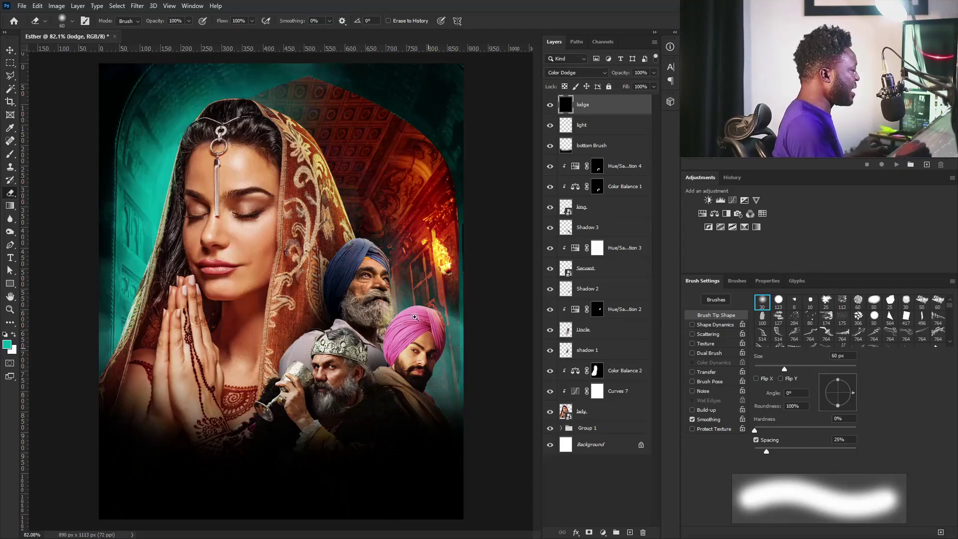
Hide the selection edges around the figures while keeping the selection active.
left_click_drag(321, 146, 360, 300)
key("ctrl+h")
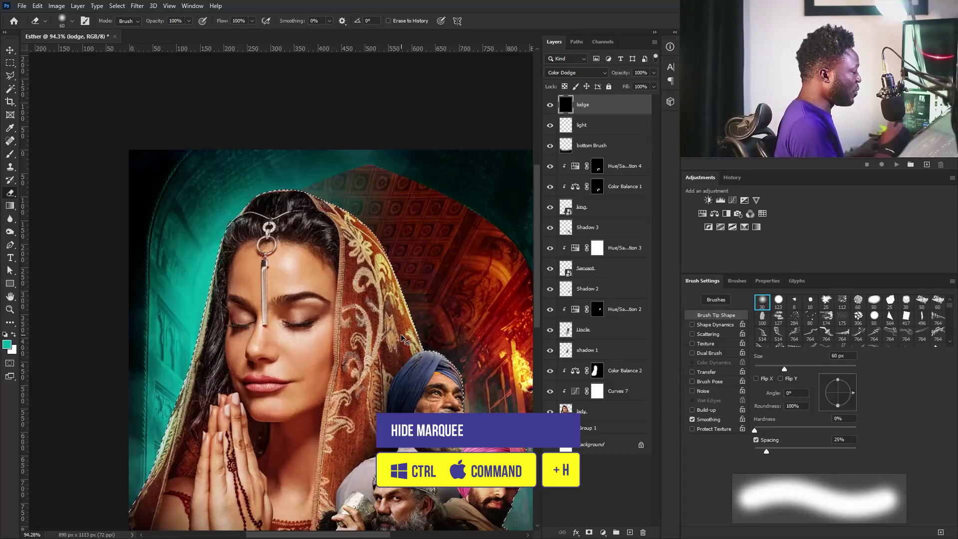
key("ctrl+h")
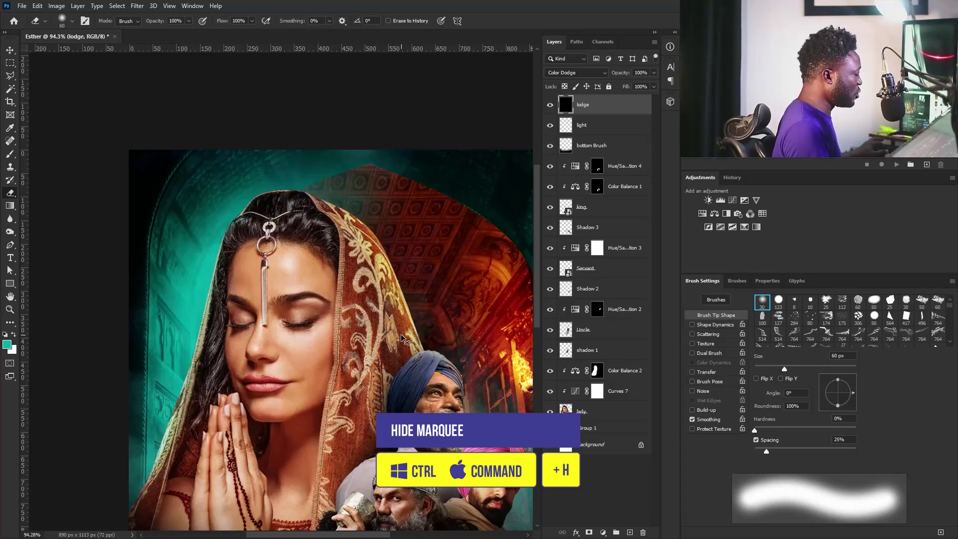
Swap the foreground and background colours and change the white foreground to a fully saturated yellow-orange.
left_click(14, 335)
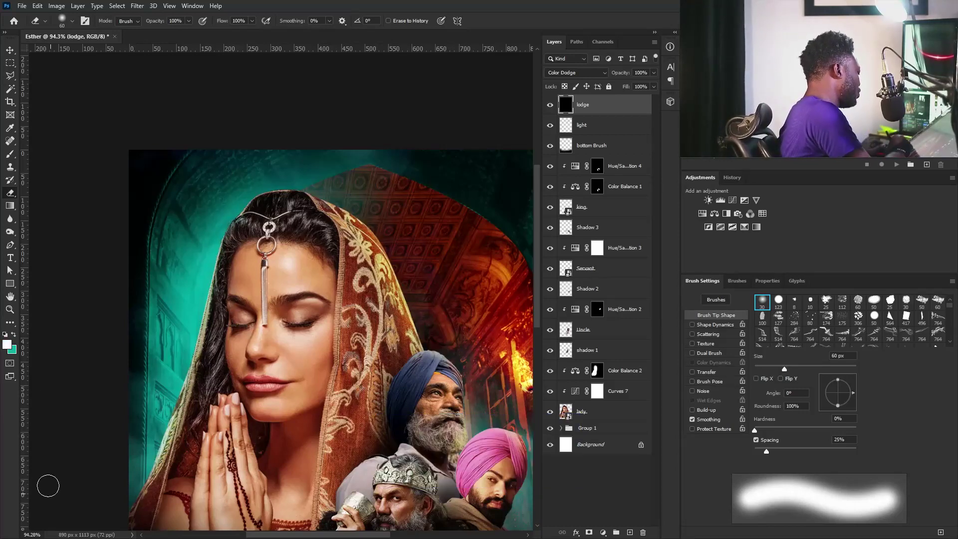
left_click(7, 344)
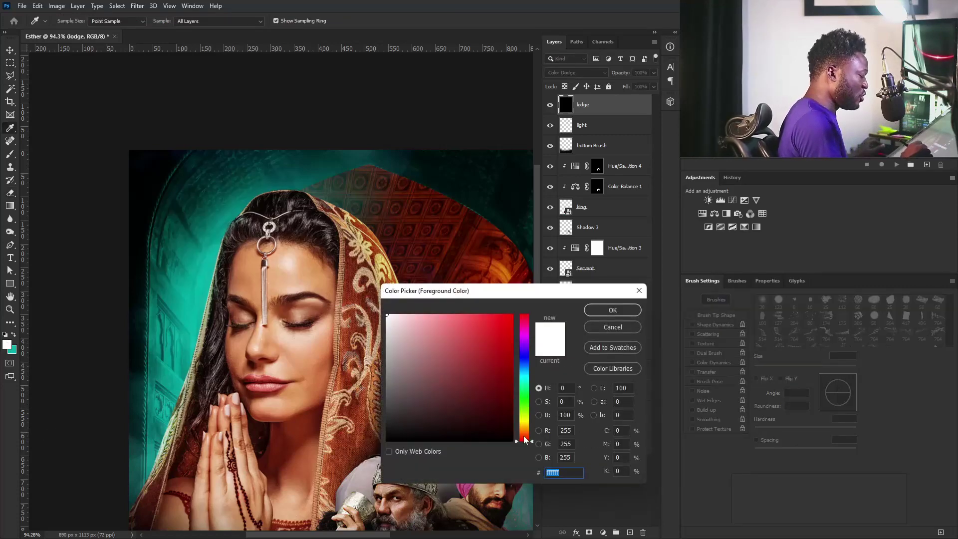
left_click_drag(524, 439, 526, 430)
left_click_drag(505, 322, 523, 309)
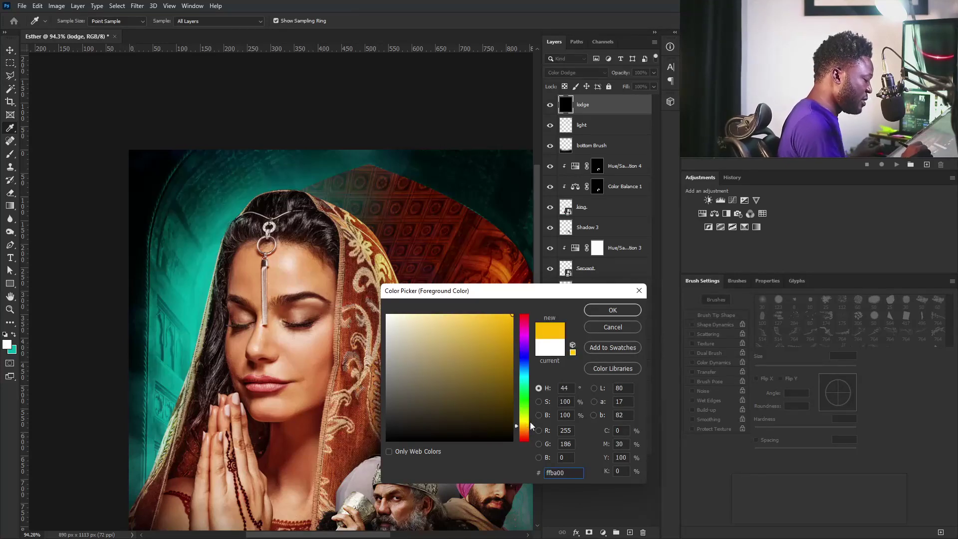
left_click_drag(531, 426, 534, 431)
left_click(613, 310)
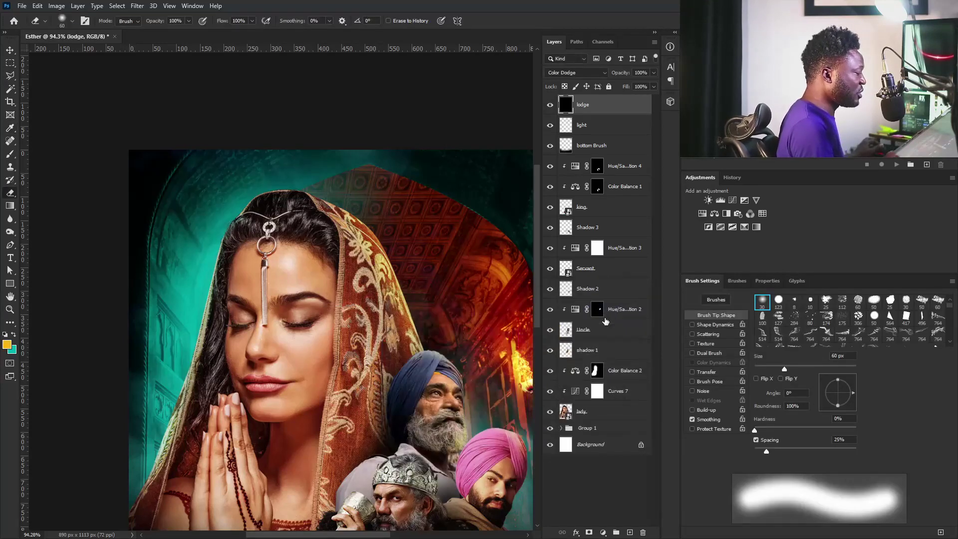
With the soft Brush at 50 px and 40 px, paint yellow-orange rim light down the lady's veil edge on the fire side.
scroll(397, 272, "up", 2)
left_click(11, 155)
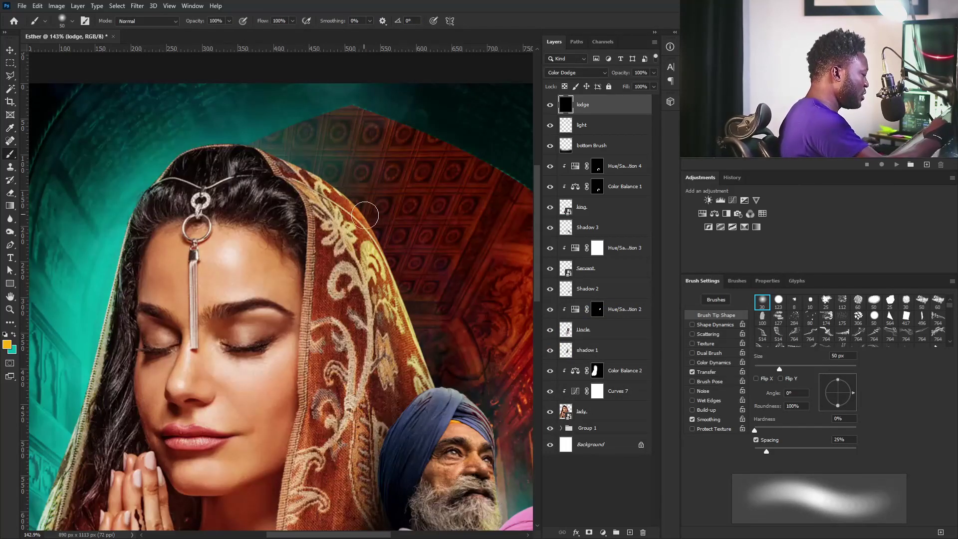
left_click_drag(344, 191, 432, 374)
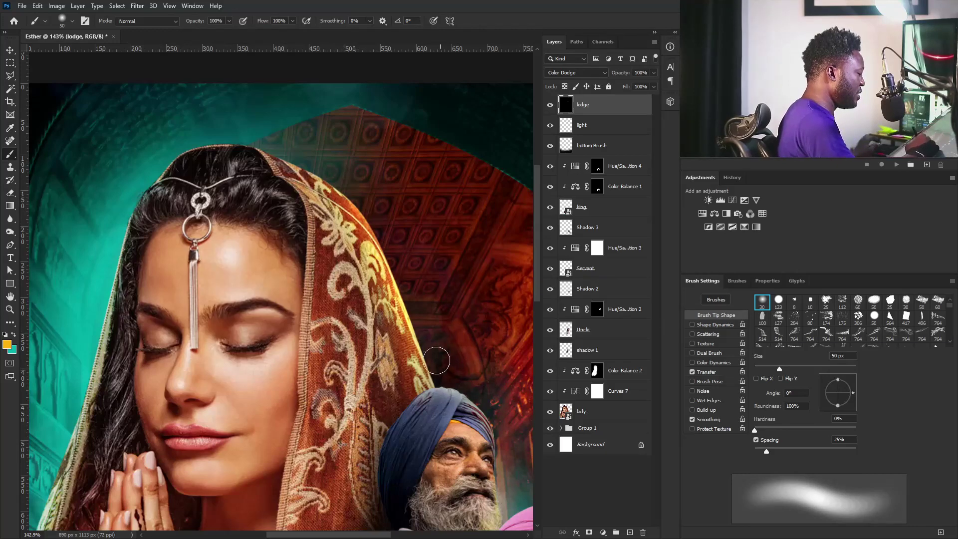
key("bracketleft")
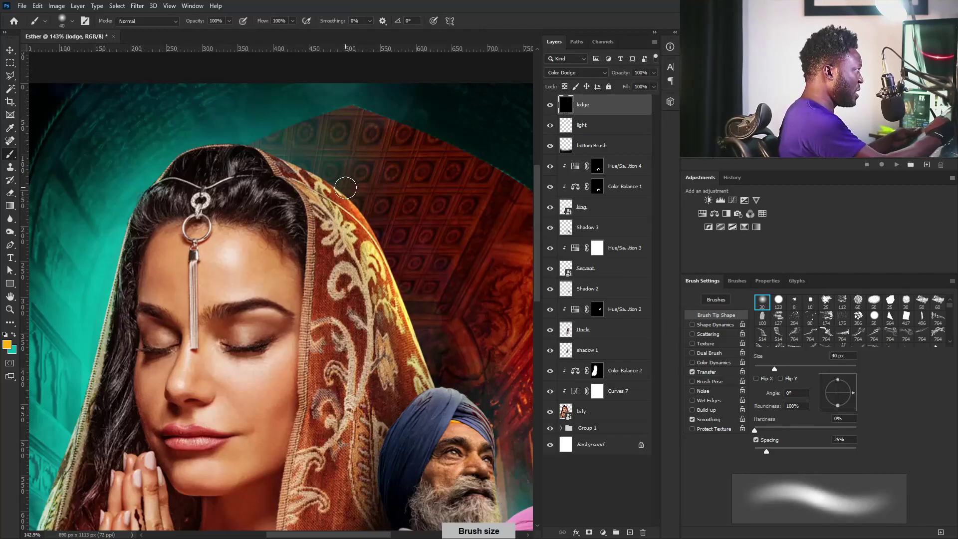
left_click_drag(364, 219, 383, 266)
left_click_drag(413, 320, 430, 375)
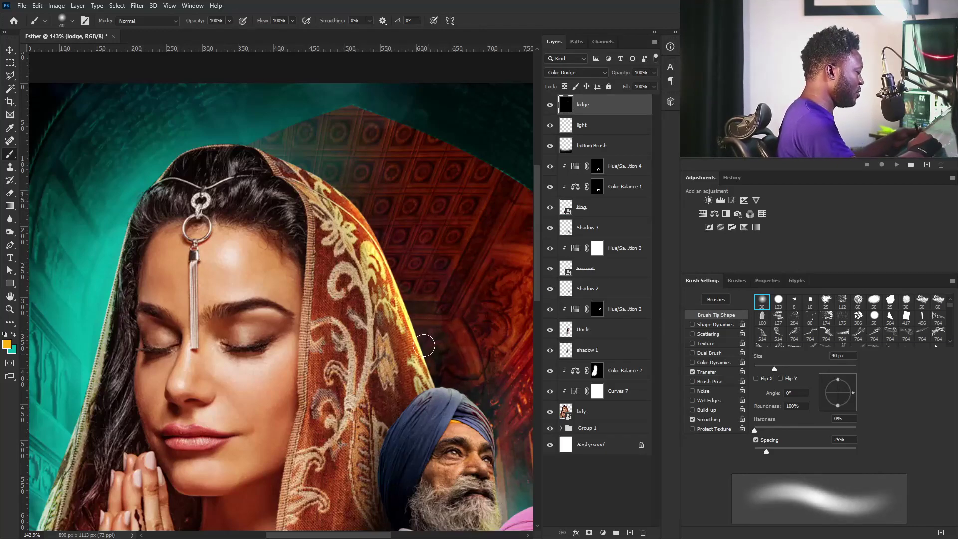
mouse_move(397, 287)
left_mouse_down()
mouse_move(444, 388)
mouse_move(395, 331)
left_mouse_up()
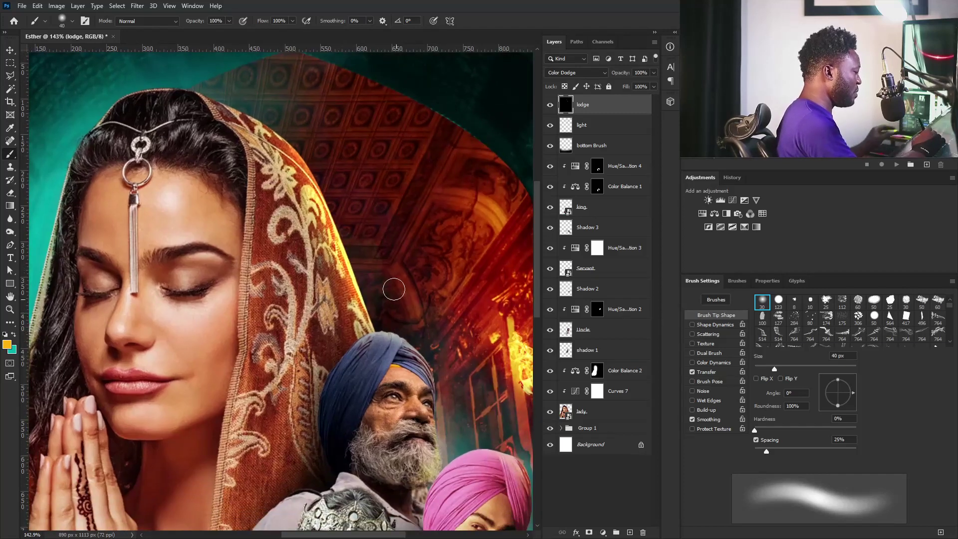
Reduce the brush size stepwise to 9 px, paint orange light along the blue turban's fire-side edge, and undo the last stroke.
key("bracketleft")
key("bracketleft")
key("bracketleft")
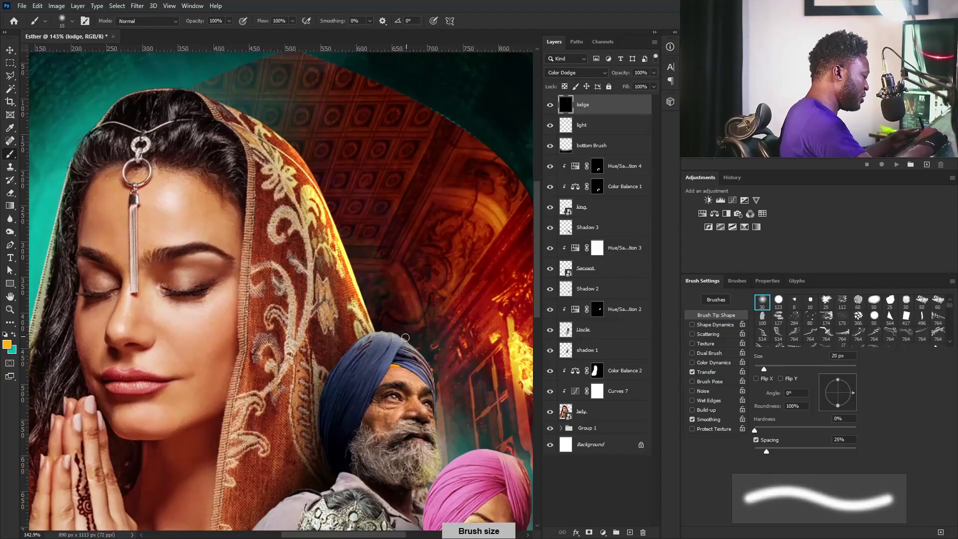
left_click_drag(404, 338, 431, 380)
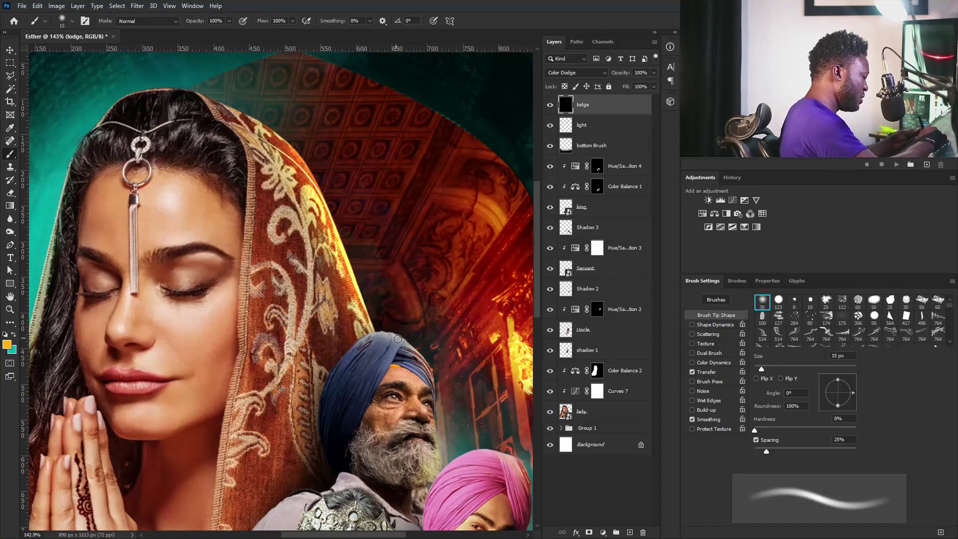
left_click_drag(396, 339, 419, 358)
key("bracketleft")
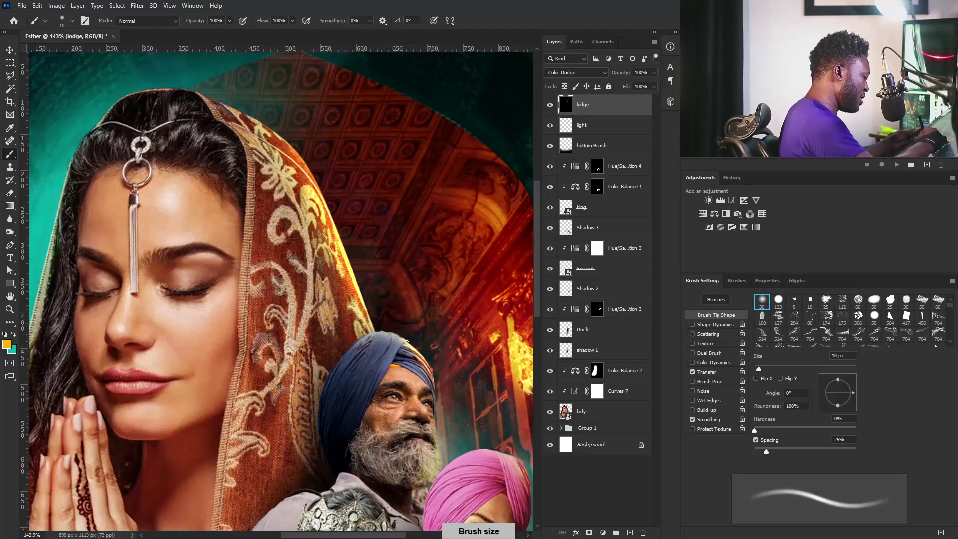
key("bracketleft")
left_click_drag(400, 336, 403, 351)
scroll(415, 337, "up", 4)
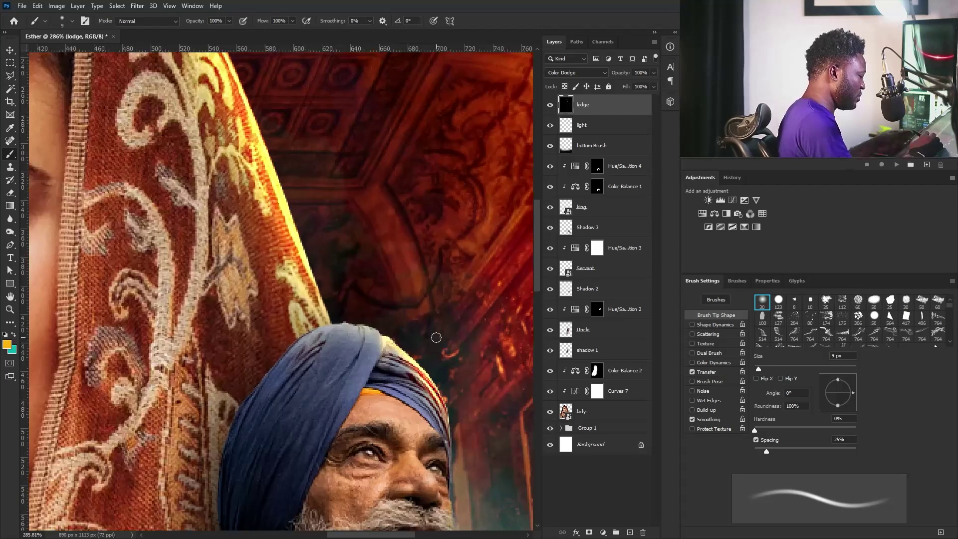
key("ctrl+z")
Enlarge the brush to 20 px and paint yellow-orange light along the fire-side edge of the blue-turbaned man's beard.
mouse_move(448, 408)
left_mouse_down()
mouse_move(448, 470)
mouse_move(354, 236)
left_mouse_up()
key("bracketright")
key("bracketright")
key("bracketright")
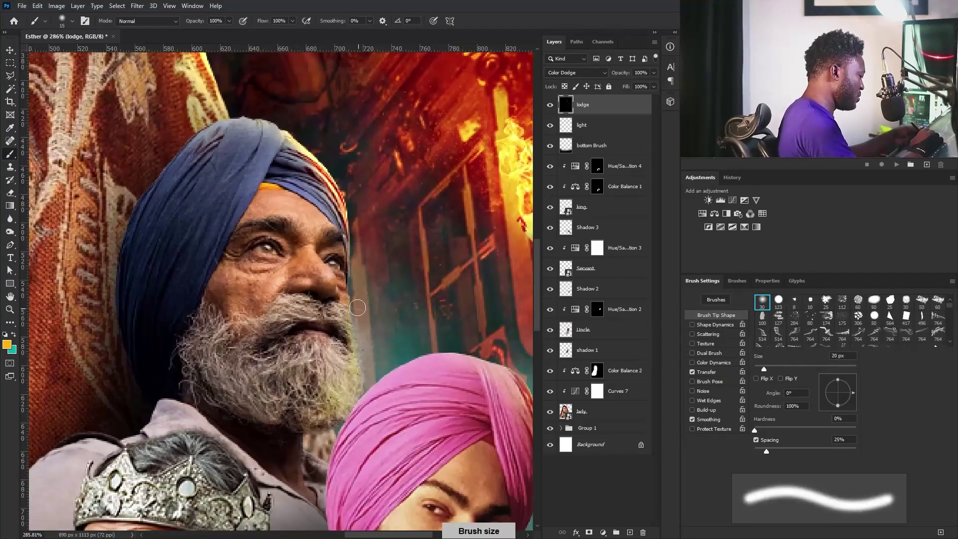
left_click_drag(357, 308, 360, 368)
key("bracketleft")
key("bracketright")
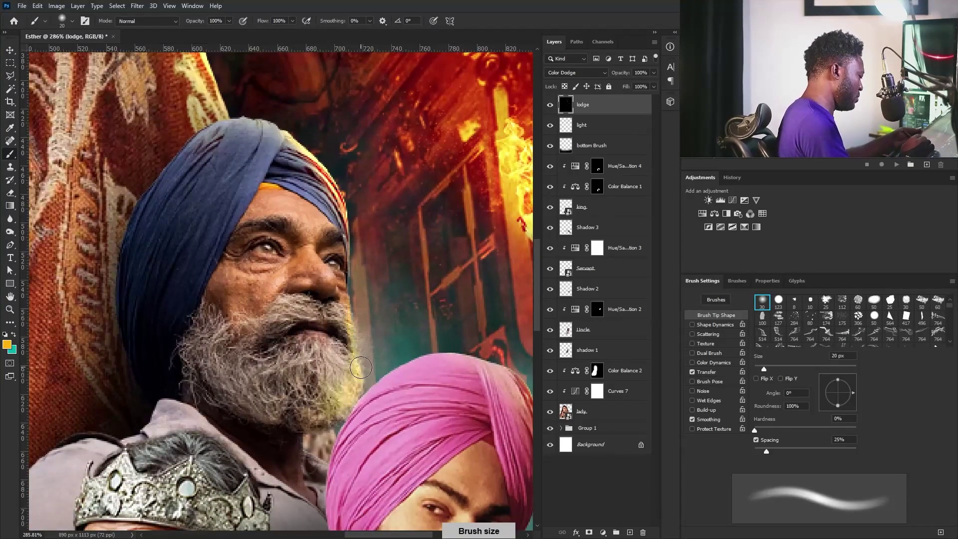
left_click_drag(330, 421, 360, 366)
Paint yellow-orange light along the pink turban's upper fire-side edge, reducing the brush from 20 px to 8 px.
mouse_move(453, 304)
left_mouse_down()
mouse_move(364, 275)
mouse_move(309, 233)
left_mouse_up()
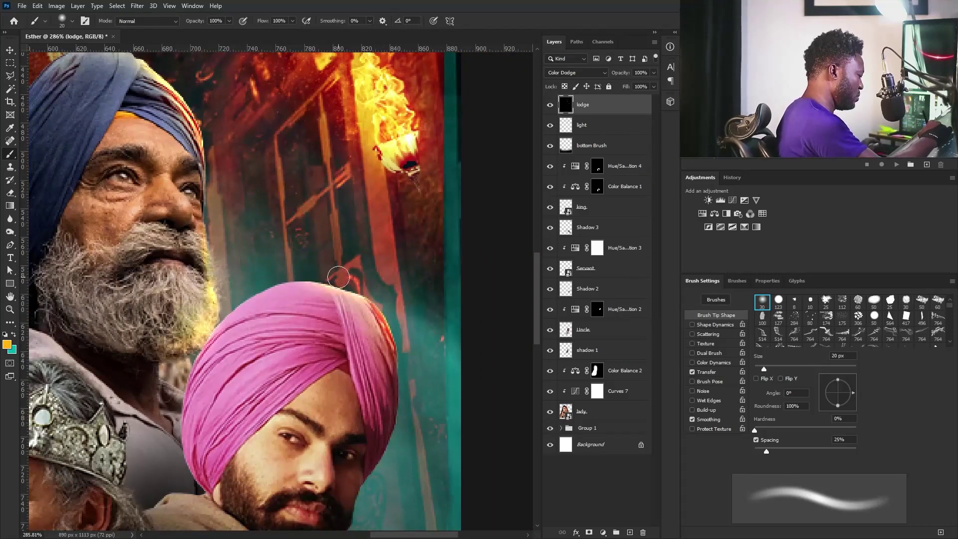
key("bracketleft")
key("bracketleft")
key("bracketleft")
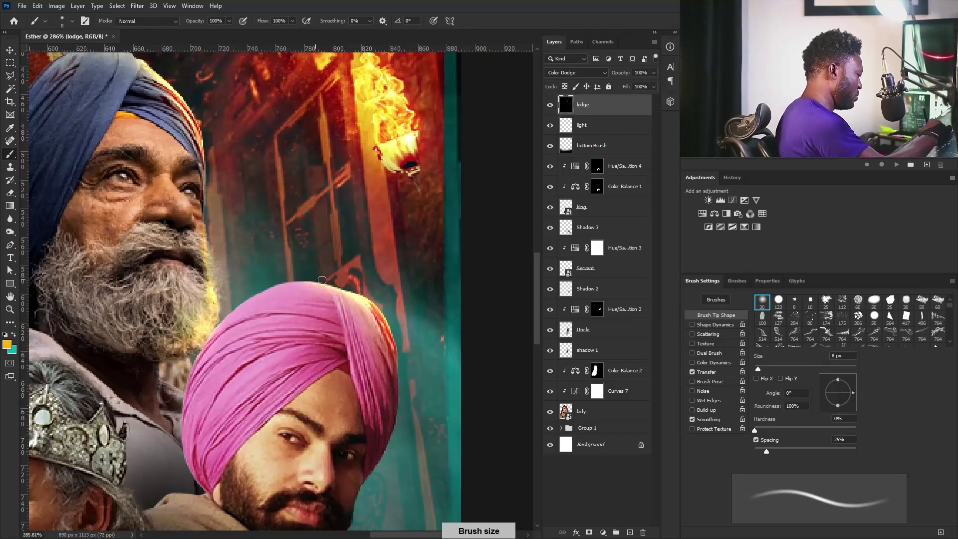
mouse_move(494, 381)
left_mouse_down()
mouse_move(416, 355)
mouse_move(487, 375)
left_mouse_up()
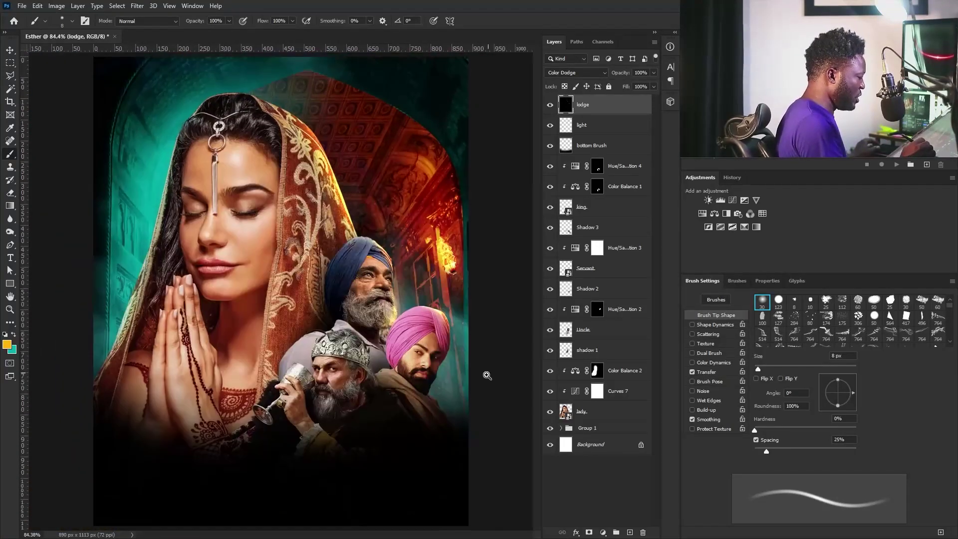
Make teal the foreground colour and brighten it to 00e8dc.
left_click_drag(239, 199, 259, 207)
left_click_drag(272, 260, 390, 284)
left_click(13, 334)
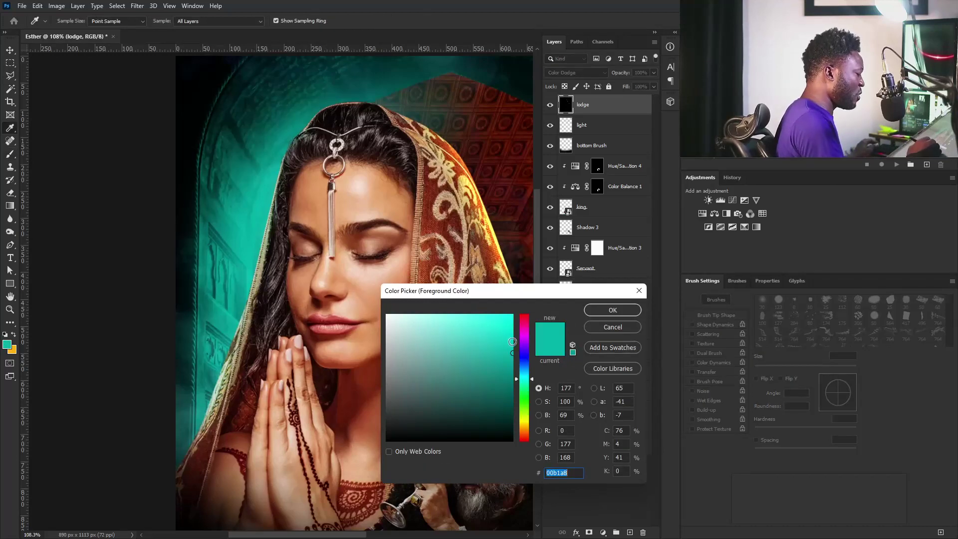
left_click_drag(514, 342, 516, 336)
left_click(613, 310)
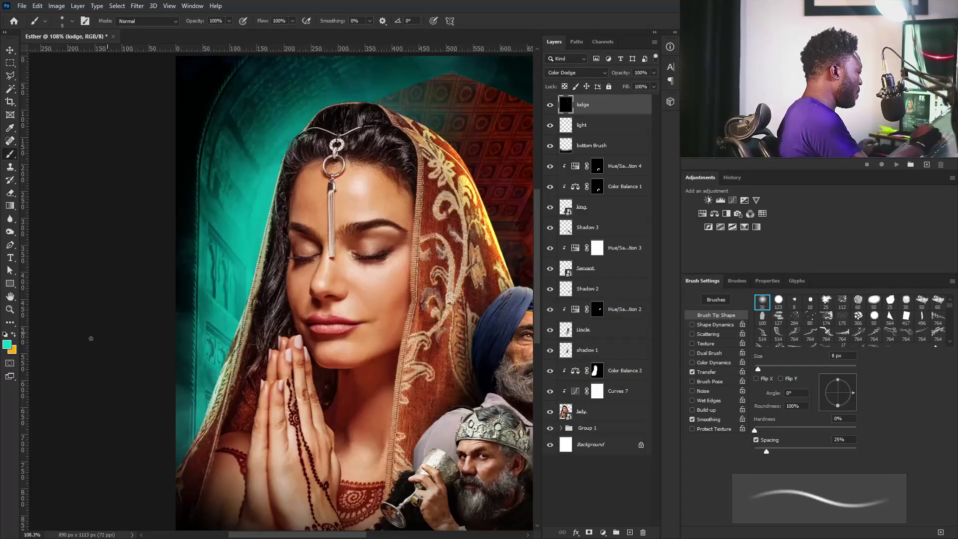
left_click(8, 345)
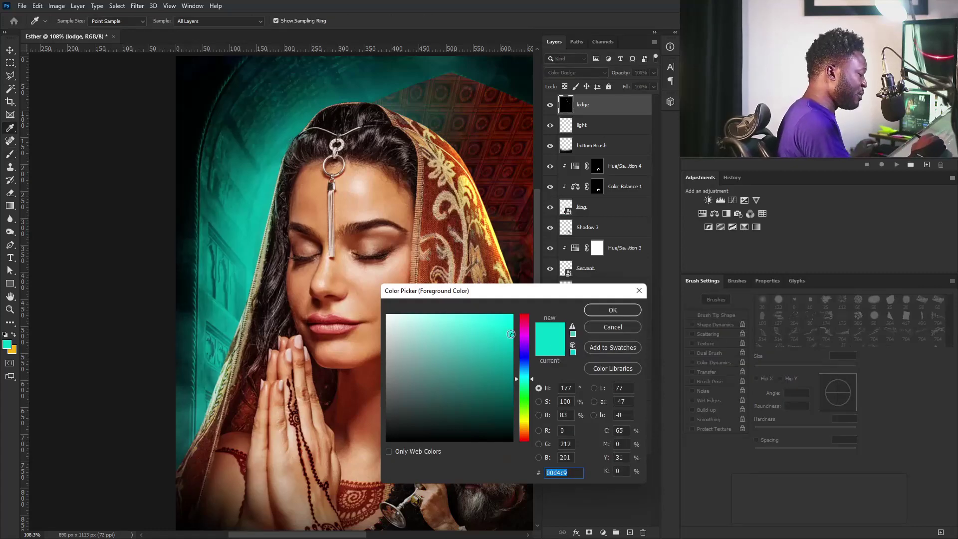
left_click_drag(510, 334, 514, 331)
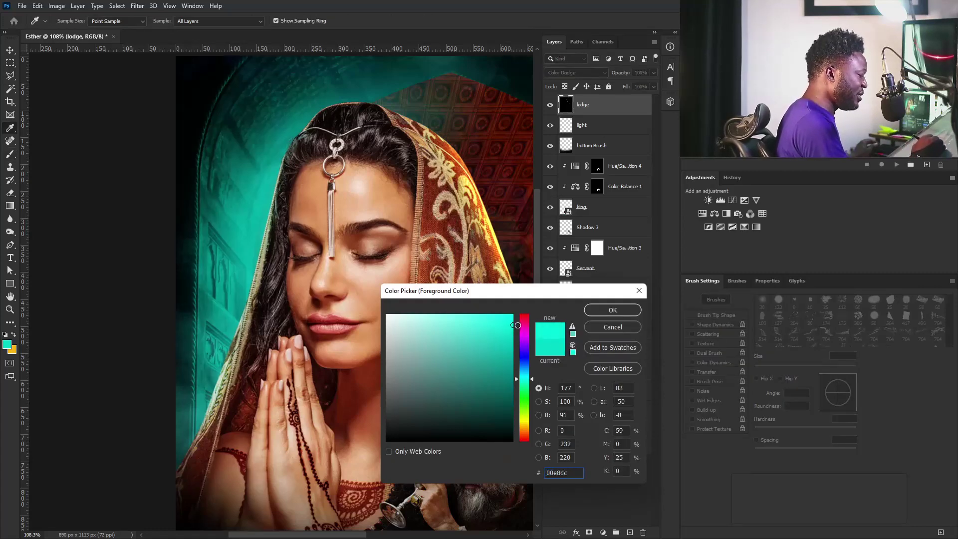
left_click(618, 309)
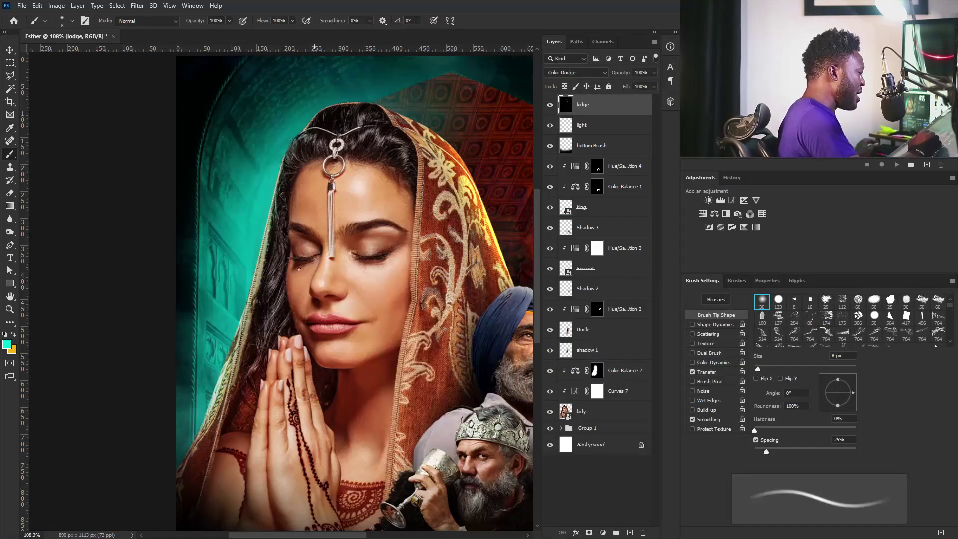
With the 8 px brush, paint bright teal light along the lady's upper veil edge and hair on the teal-wall side.
mouse_move(260, 189)
left_mouse_down()
mouse_move(299, 200)
mouse_move(382, 312)
left_mouse_up()
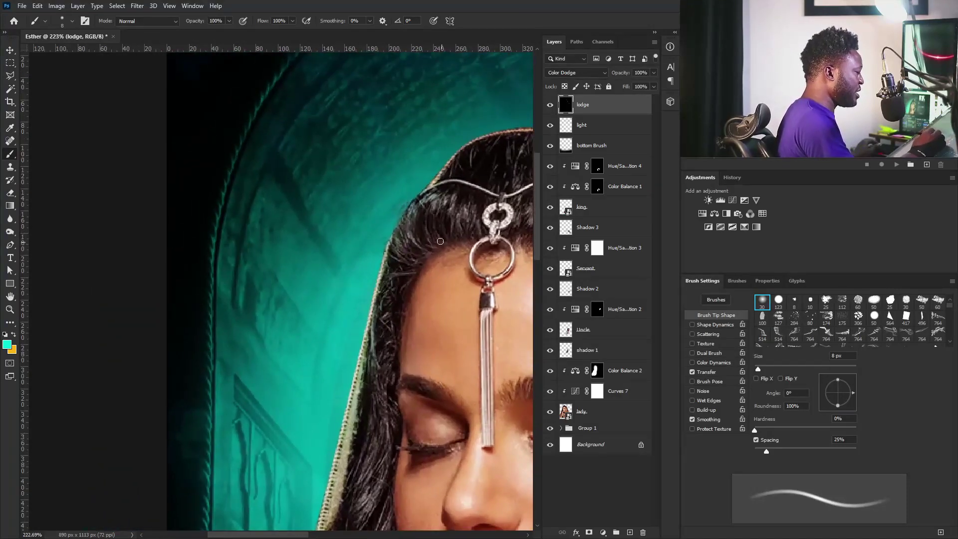
left_click_drag(460, 151, 381, 246)
left_click_drag(447, 159, 389, 249)
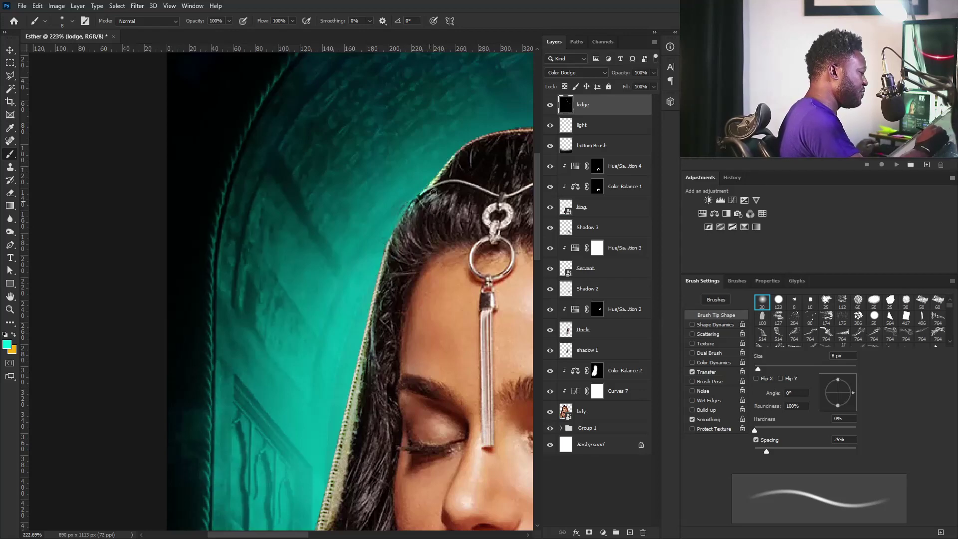
left_click_drag(419, 197, 372, 313)
left_click_drag(396, 225, 362, 334)
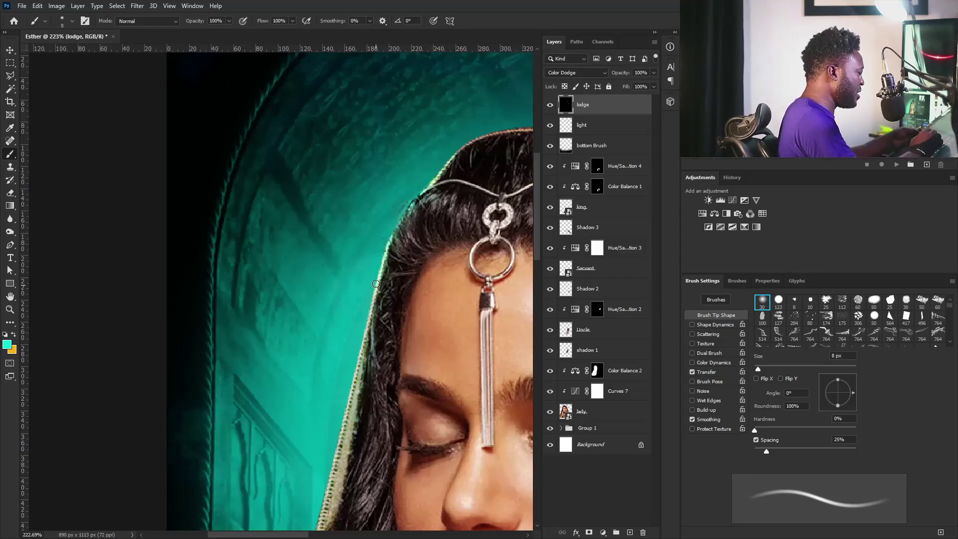
Enlarge the brush to 20 px and extend the teal light down the lady's veil edge beside her face.
key("bracketright")
key("bracketright")
key("bracketright")
key("bracketright")
left_click_drag(383, 260, 367, 335)
left_click_drag(374, 267, 323, 480)
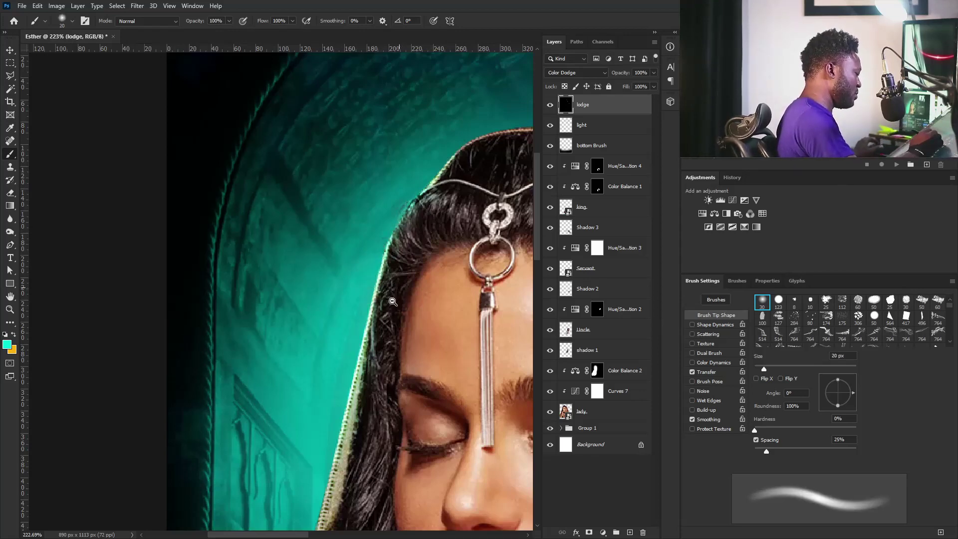
left_click_drag(399, 288, 392, 301)
left_click_drag(367, 339, 324, 513)
mouse_move(462, 231)
left_mouse_down()
mouse_move(441, 255)
mouse_move(452, 249)
left_mouse_up()
left_click_drag(451, 249, 262, 141)
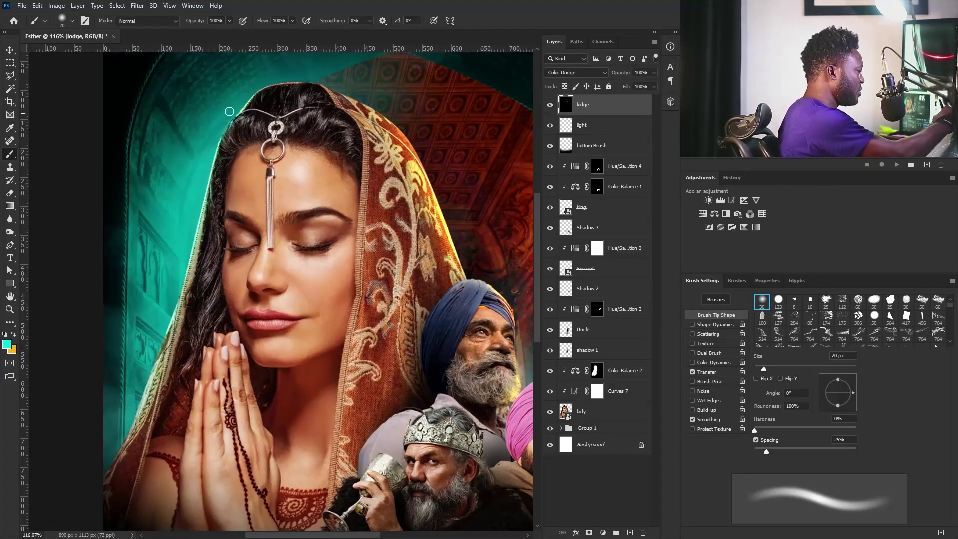
Show the hidden selection outline around the characters again and clear the selection.
left_click_drag(372, 169, 350, 188)
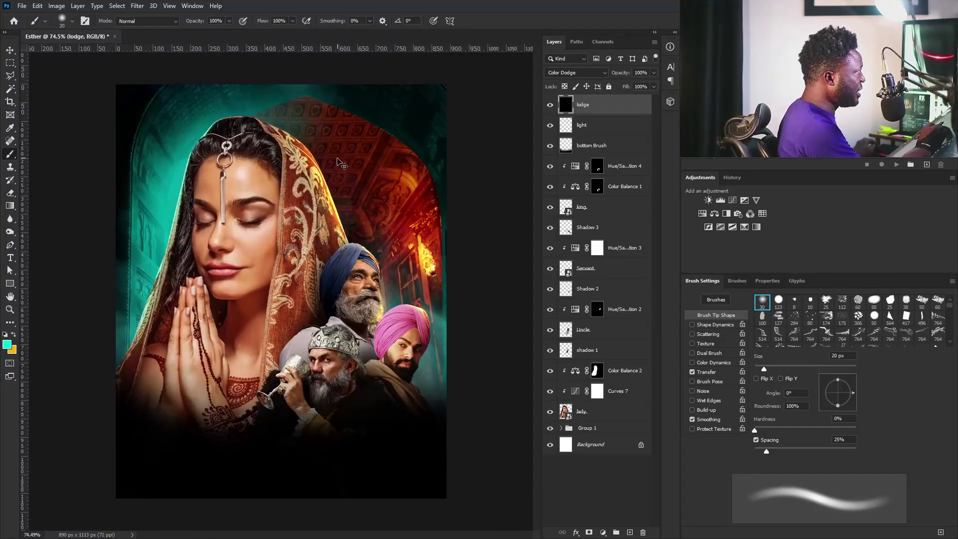
key("ctrl+h")
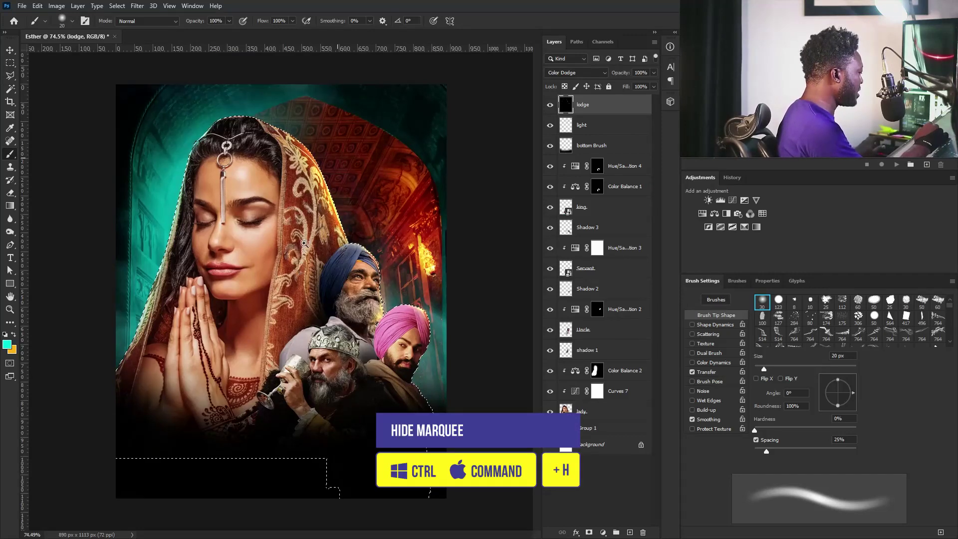
left_click_drag(266, 210, 281, 220)
key("ctrl+d")
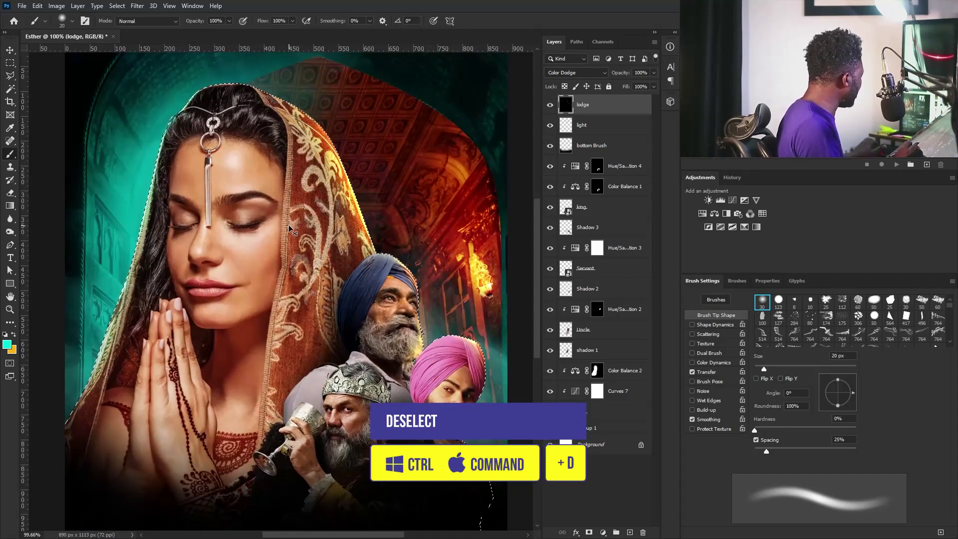
Enlarge the brush to 45 px and paint a soft teal glow along the lady's upper veil edge on the teal-wall side.
left_click_drag(146, 191, 318, 259)
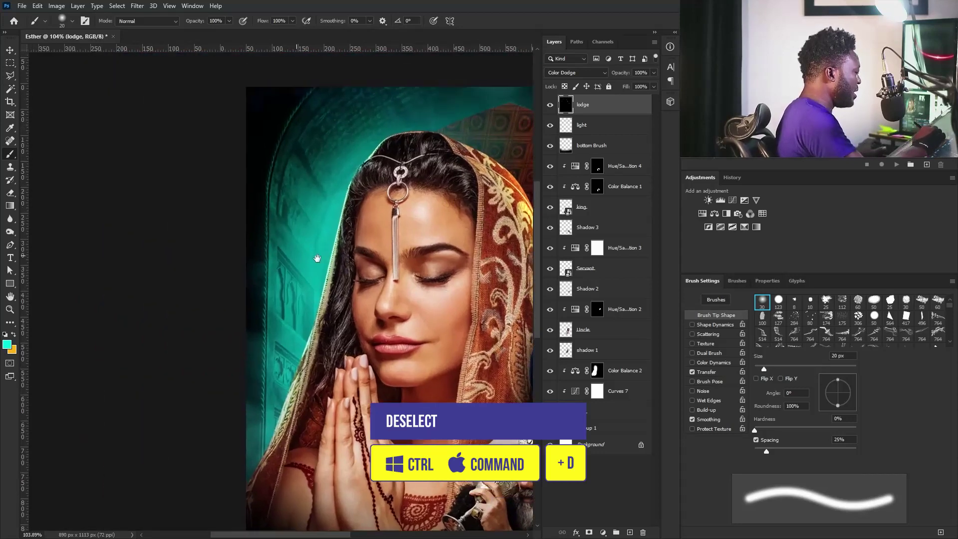
key("bracketright")
key("bracketright")
key("bracketright")
key("bracketright")
key("bracketright")
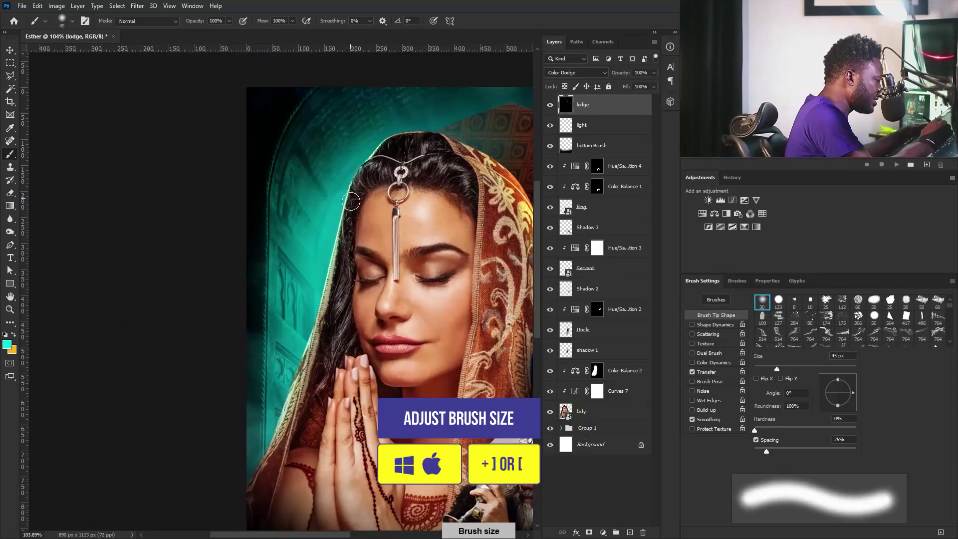
left_click_drag(337, 207, 319, 305)
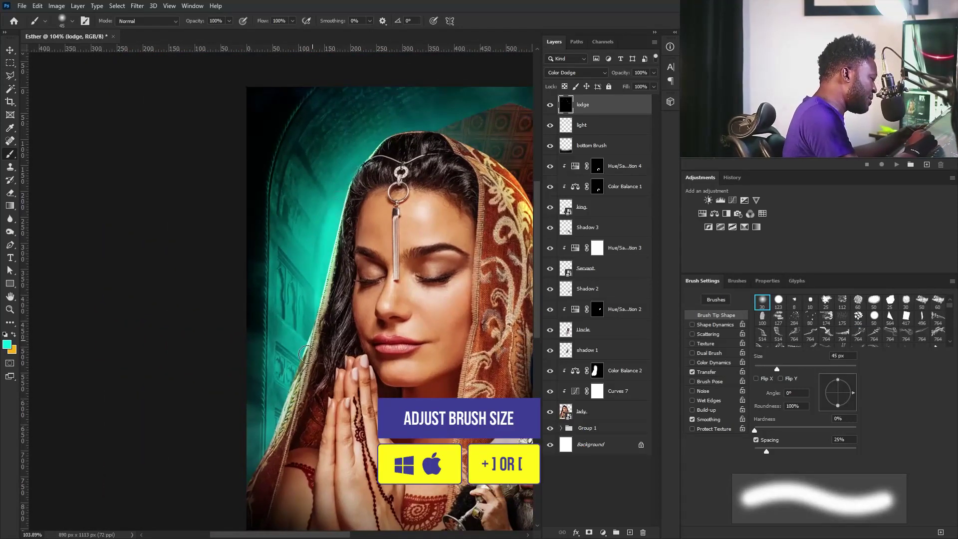
Reduce the brush to 35 px and build up the teal glow along the veil edge from her hair down towards her hands.
key("bracketleft")
key("bracketleft")
left_click_drag(344, 204, 286, 395)
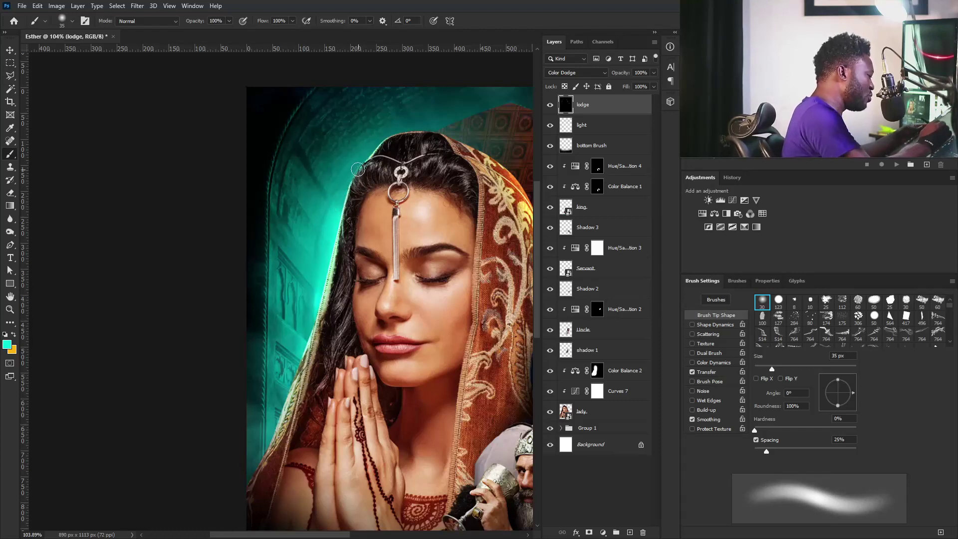
left_click_drag(339, 194, 353, 168)
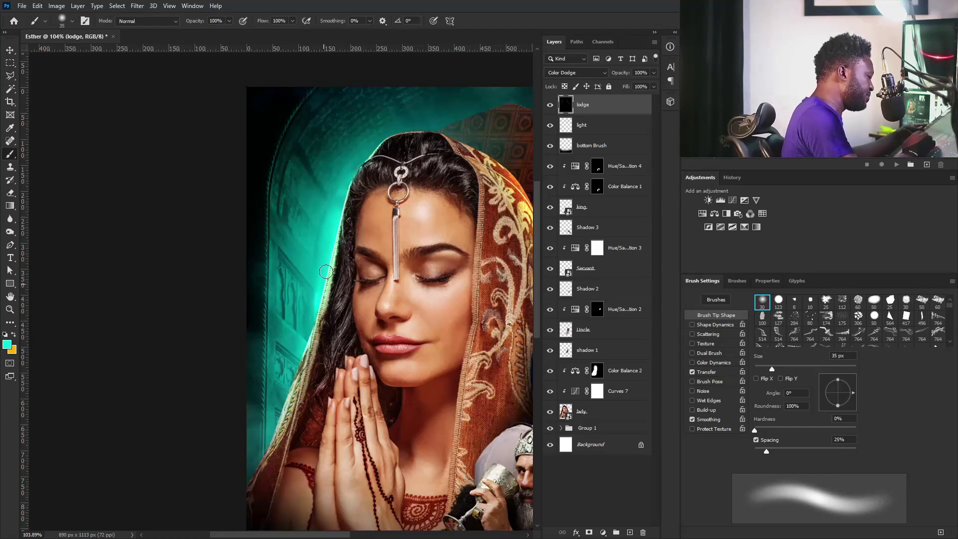
left_click_drag(325, 273, 286, 396)
left_click_drag(307, 346, 277, 437)
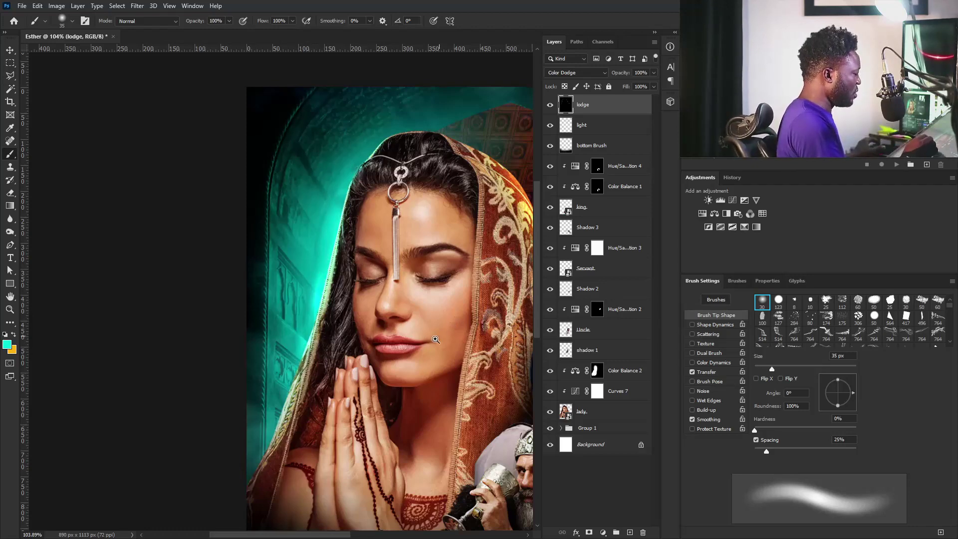
Expand Group 1 and compare the arch with the Curves 6 adjustment hidden and shown.
left_click_drag(435, 339, 428, 308)
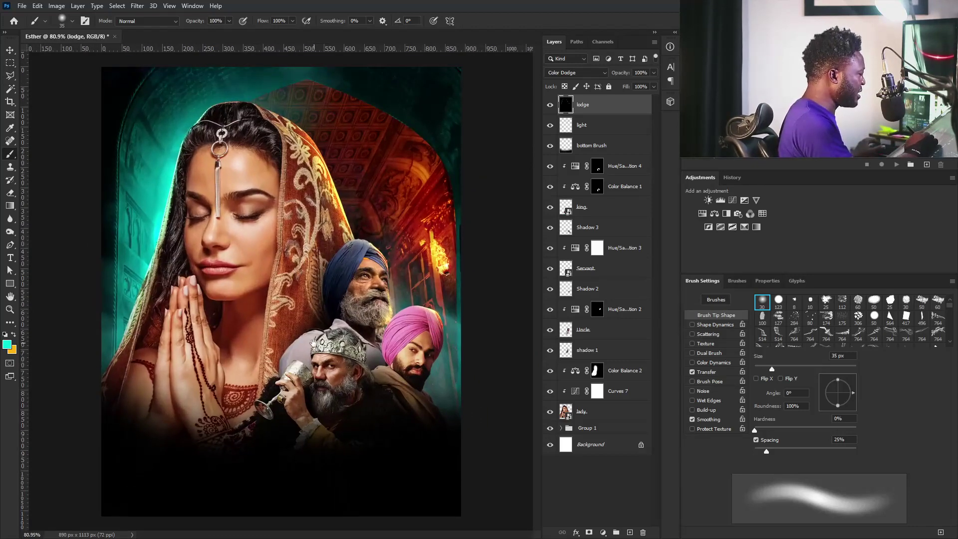
left_click_drag(412, 257, 398, 267)
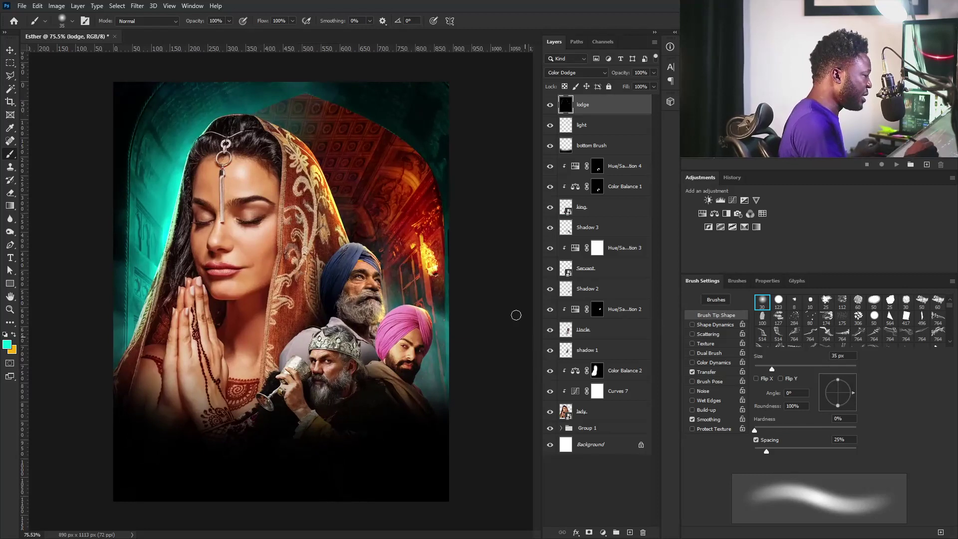
left_click(561, 428)
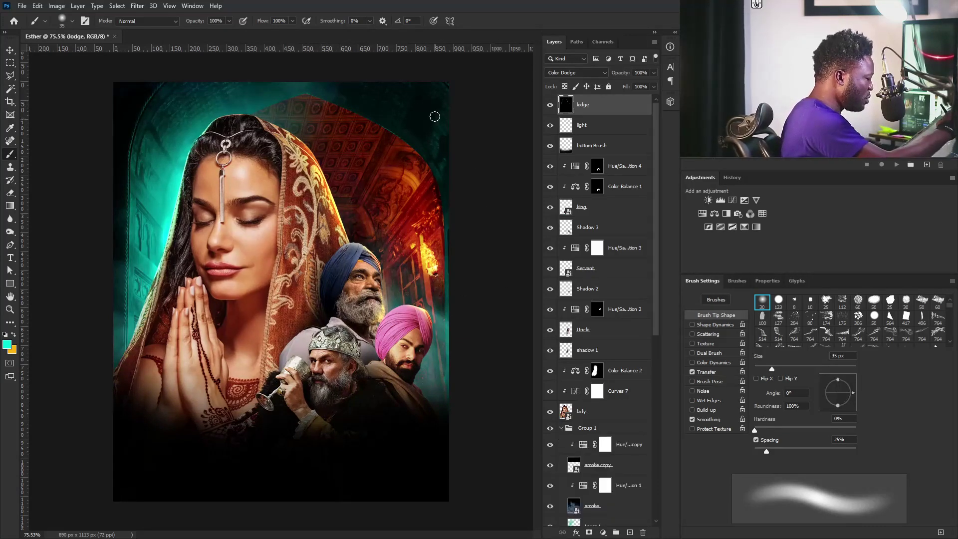
right_click(656, 321)
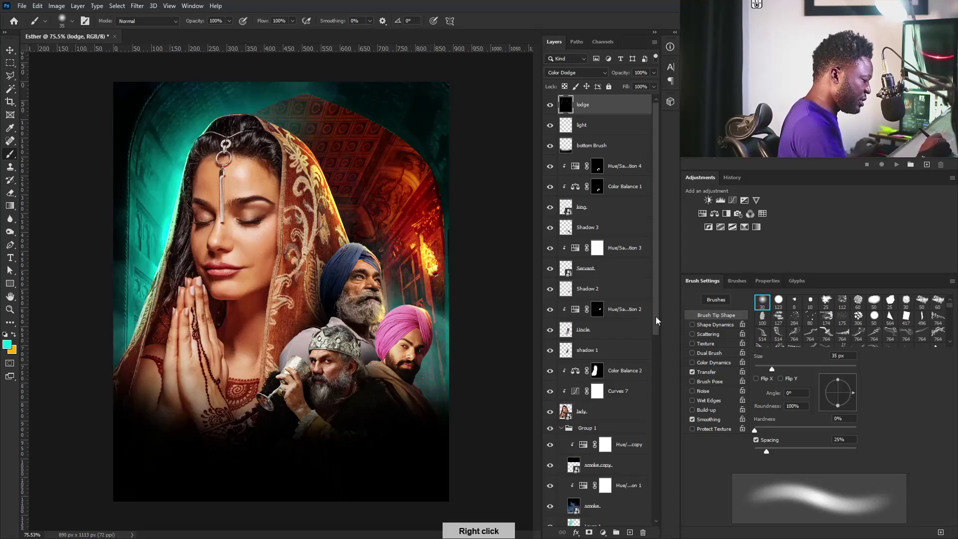
left_click_drag(653, 309, 650, 501)
left_click(589, 300)
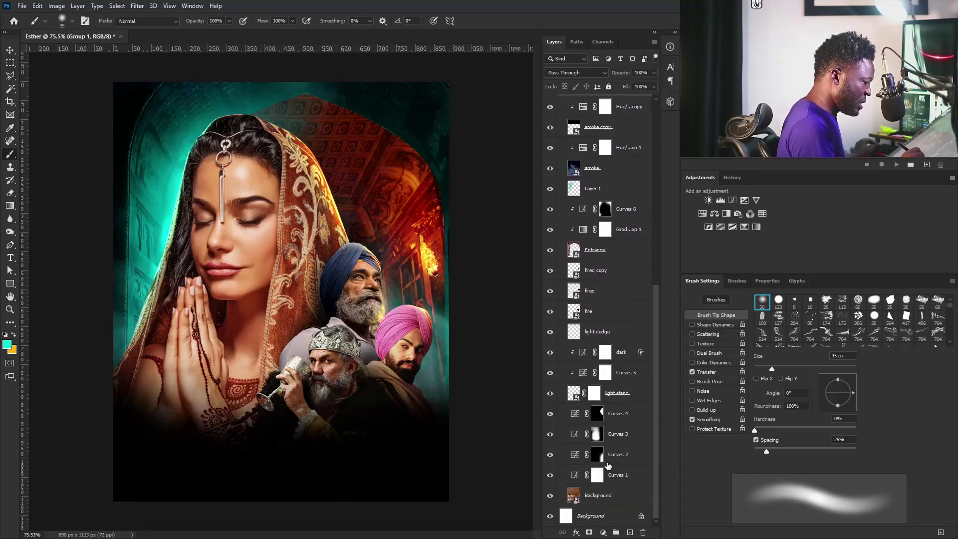
left_click(549, 209)
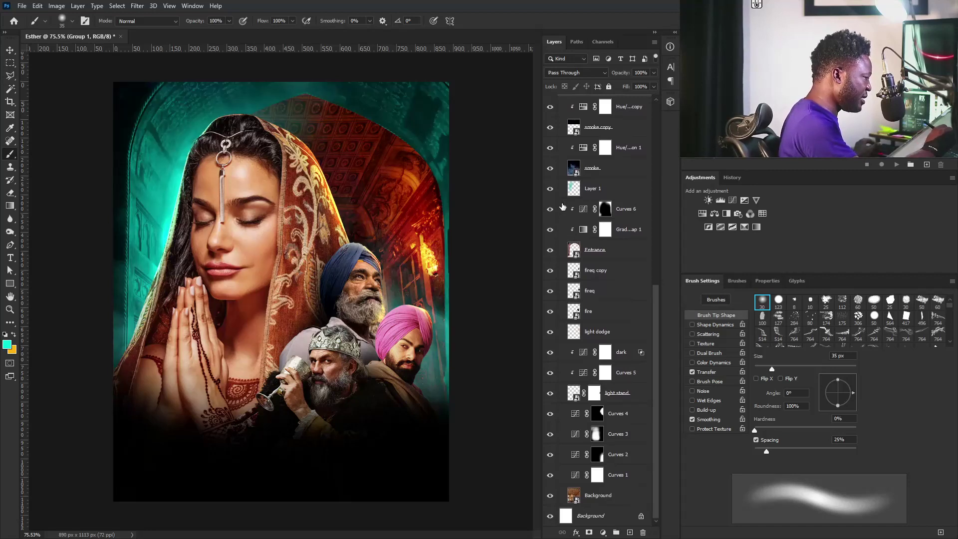
left_click(549, 209)
Select the Curves 6 layer mask and enlarge the brush to 90 px.
left_click(605, 210)
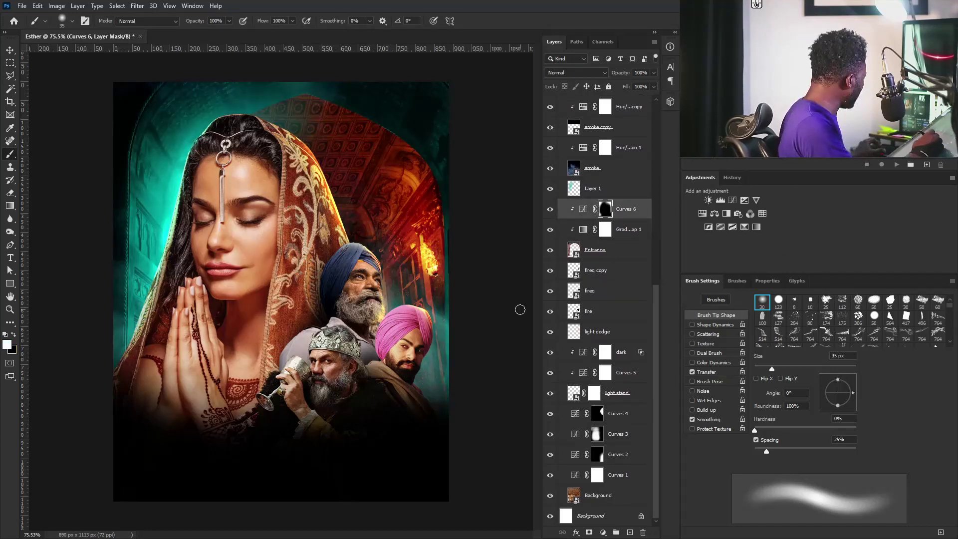
key("bracketright")
key("bracketright")
key("bracketright")
key("bracketright")
key("bracketright")
key("bracketright")
key("bracketright")
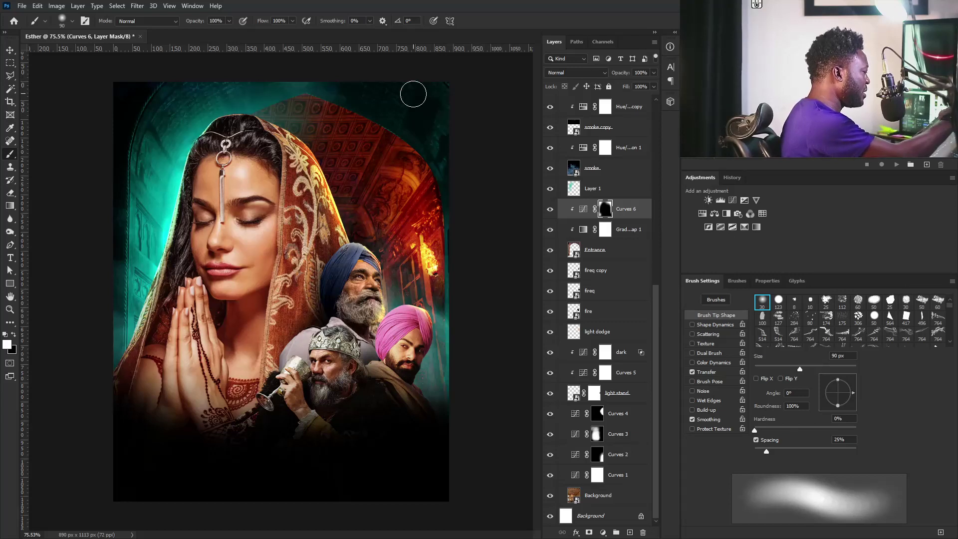
Darken the arch by lowering the Curves 6 curve point to input 150, output 77.
left_click(582, 208)
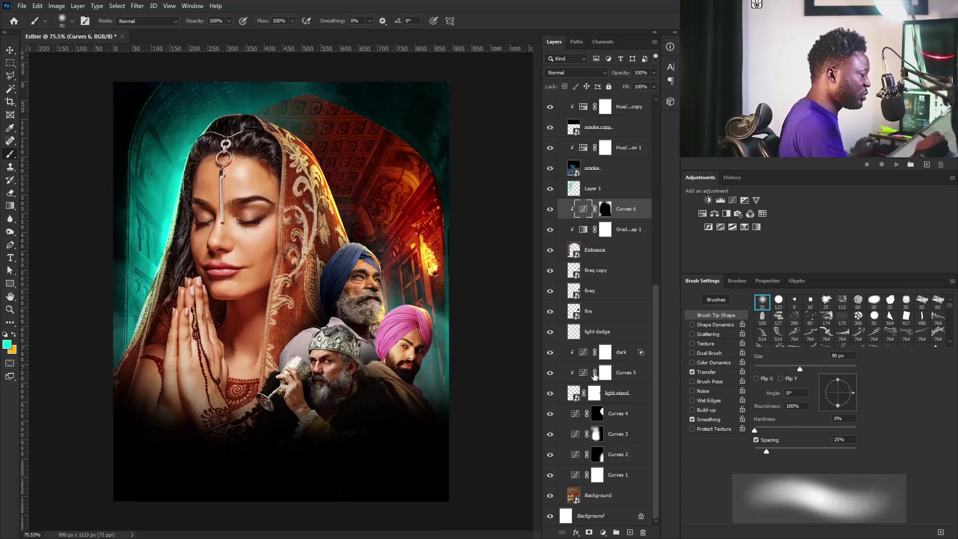
double_click(584, 210)
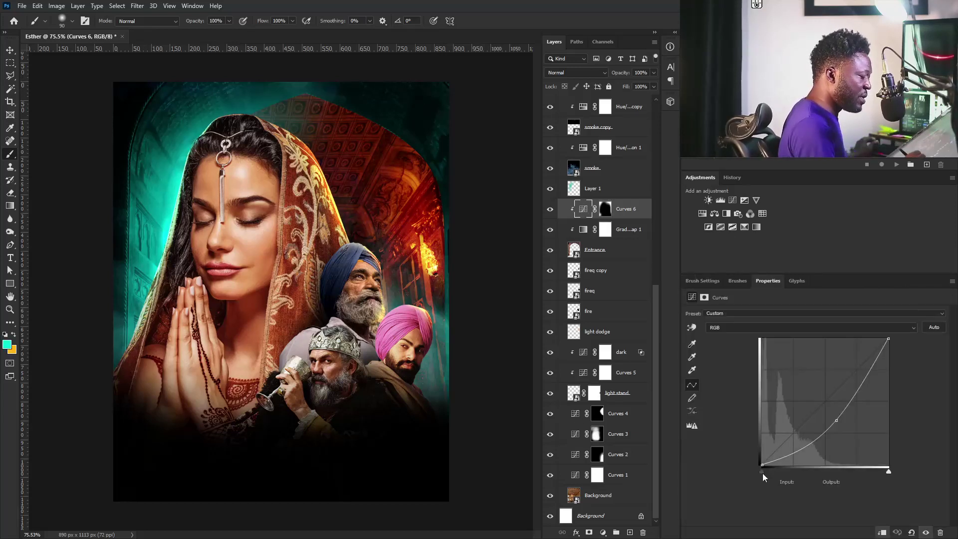
left_click_drag(838, 420, 837, 426)
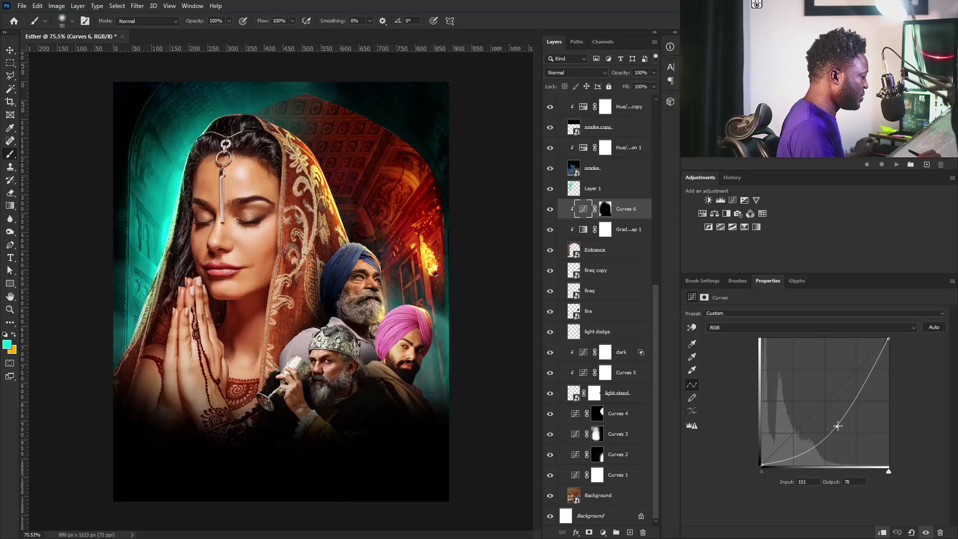
left_click_drag(837, 425, 835, 426)
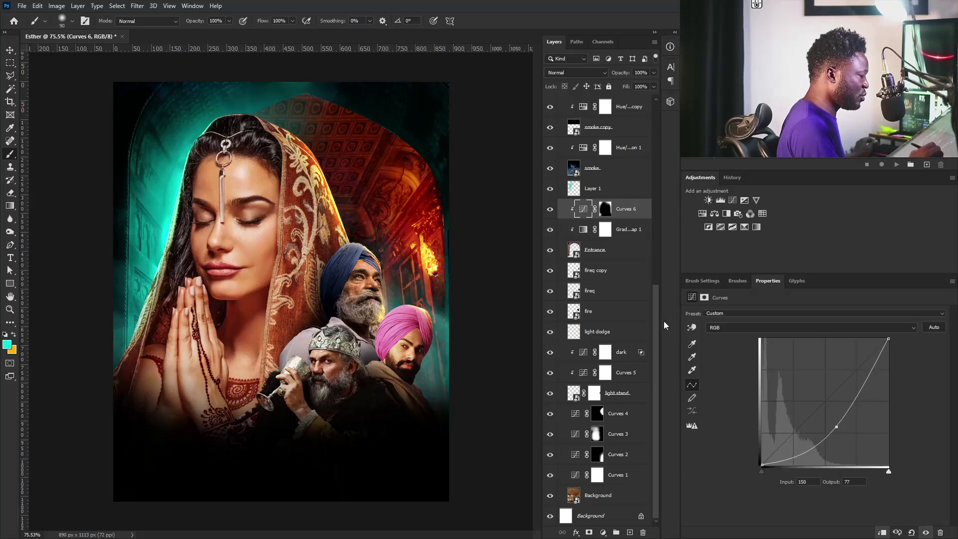
Add a new layer above Curves 4 in Group 1 and name it "brush".
left_click(623, 412)
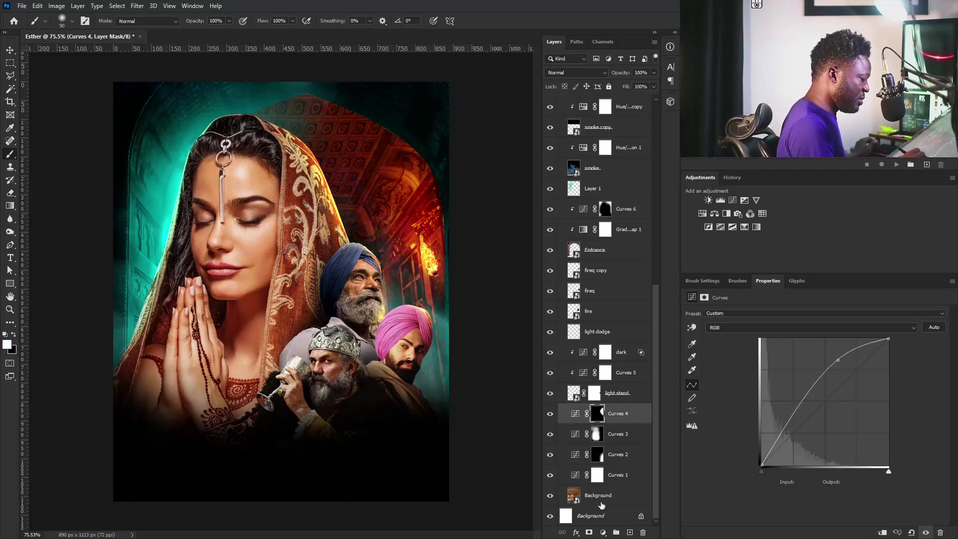
left_click(604, 496)
left_click(619, 412)
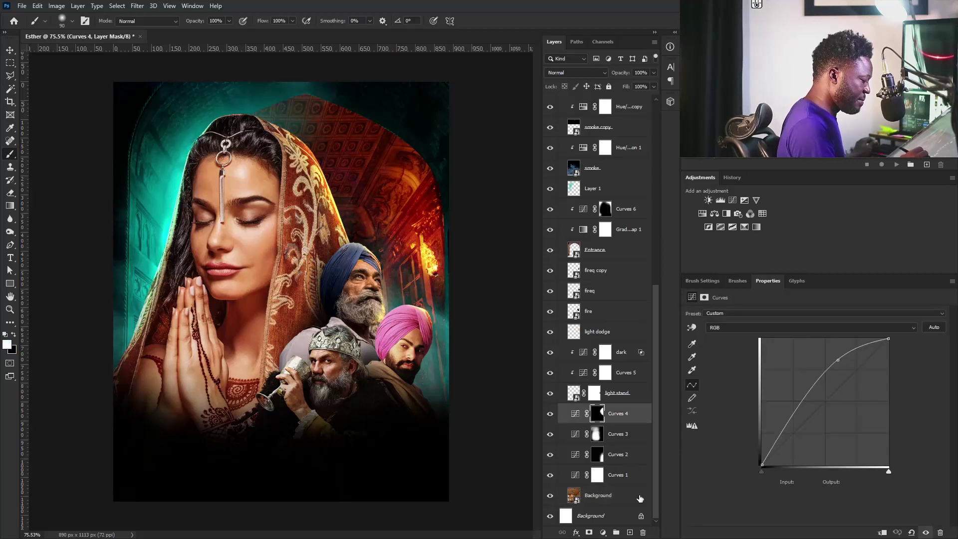
left_click(631, 533)
double_click(592, 413)
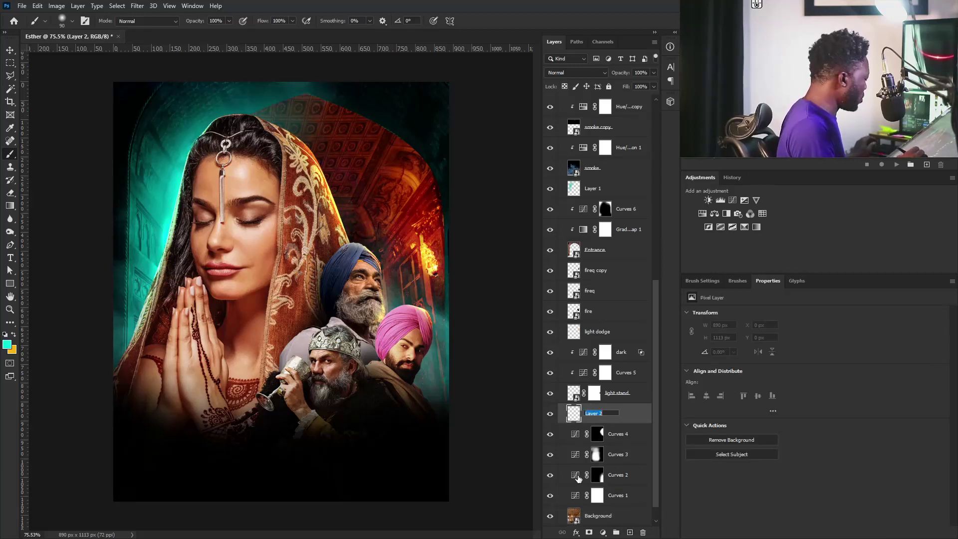
type("brush")
key("Return")
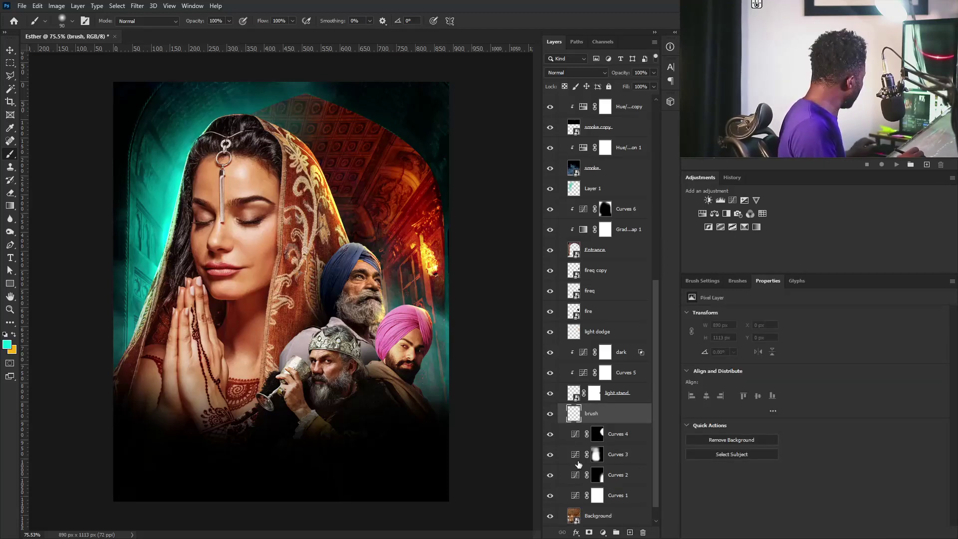
On the brush layer, paint black (000000) with a 200 px brush over the backdrop beside and below the pink-turbaned servant.
key("bracketright")
key("bracketright")
key("bracketright")
key("bracketright")
key("bracketright")
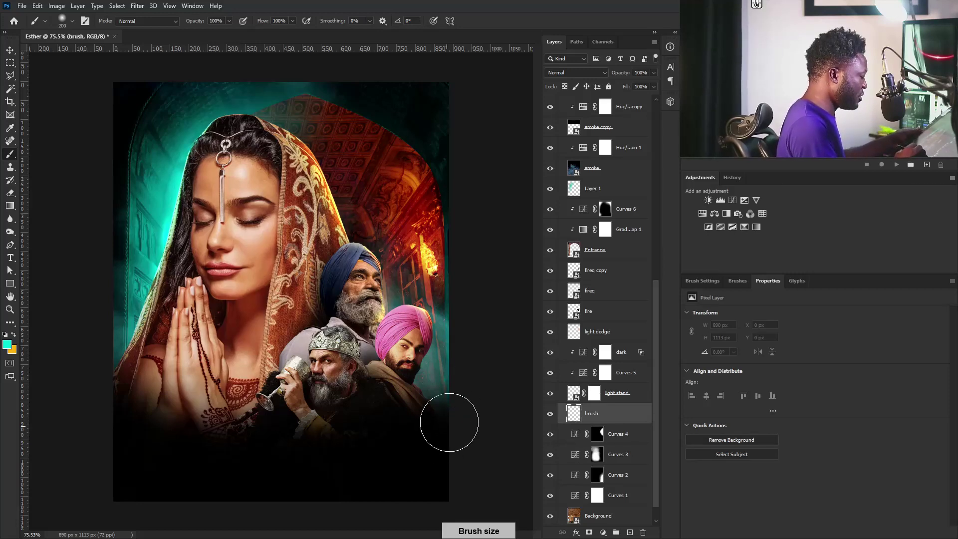
left_click(8, 345)
left_click_drag(496, 400, 383, 497)
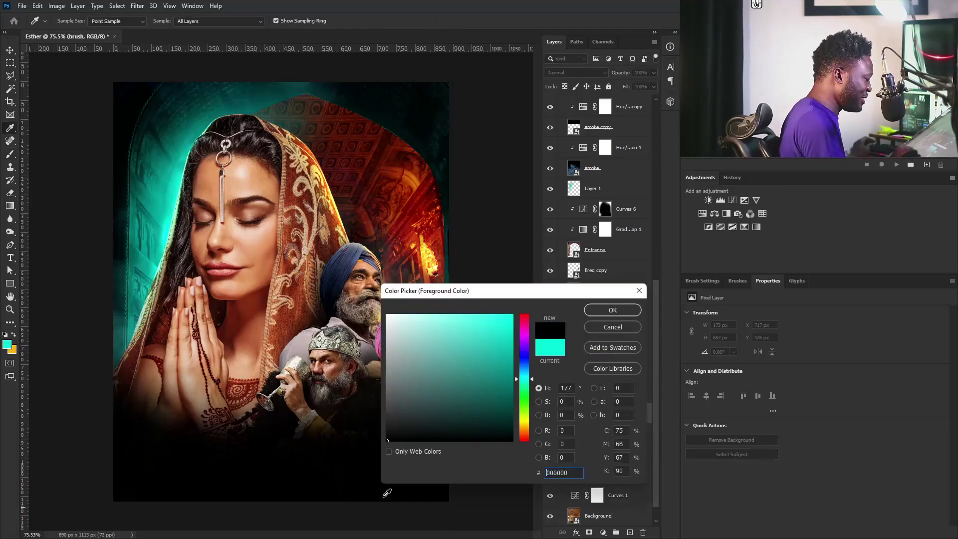
left_click(612, 310)
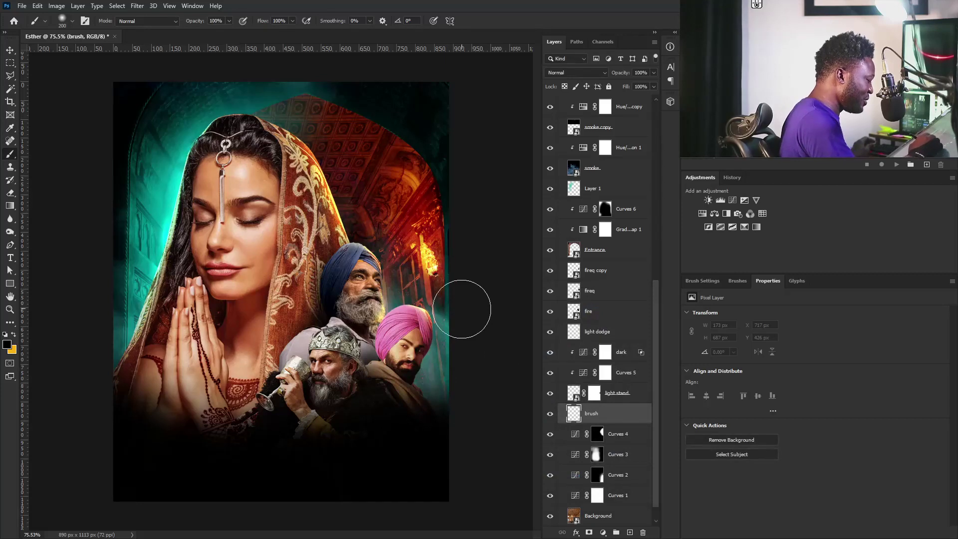
mouse_move(449, 323)
left_mouse_down()
mouse_move(437, 382)
mouse_move(406, 434)
left_mouse_up()
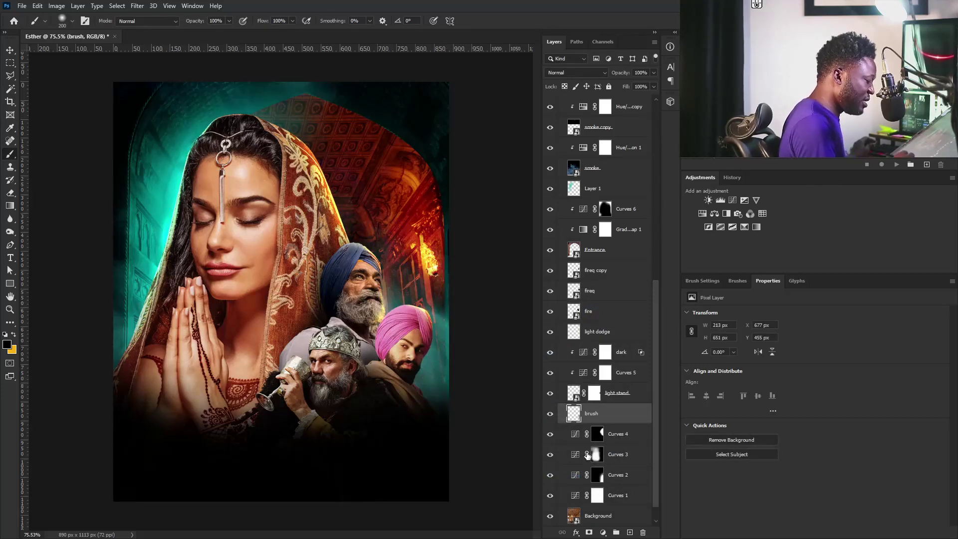
Move the brush layer to the top of Group 1, above the Hue/Saturation copy adjustment, without clipping it.
mouse_move(631, 420)
left_mouse_down()
mouse_move(626, 103)
mouse_move(623, 142)
left_mouse_up()
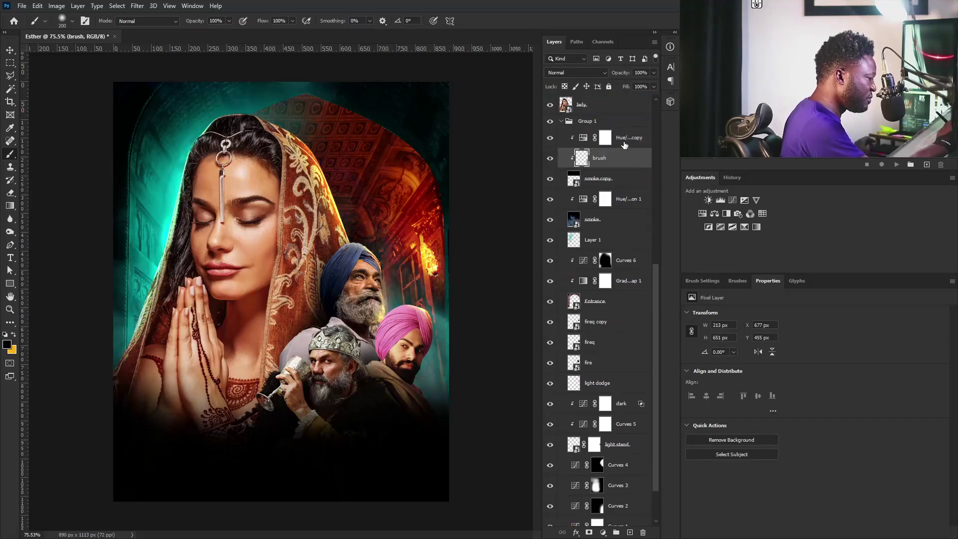
key("ctrl+z")
left_click_drag(619, 223, 618, 132)
Shift the black strokes of the brush layer down and slightly outward to X 687 px, Y 495 px.
key("v")
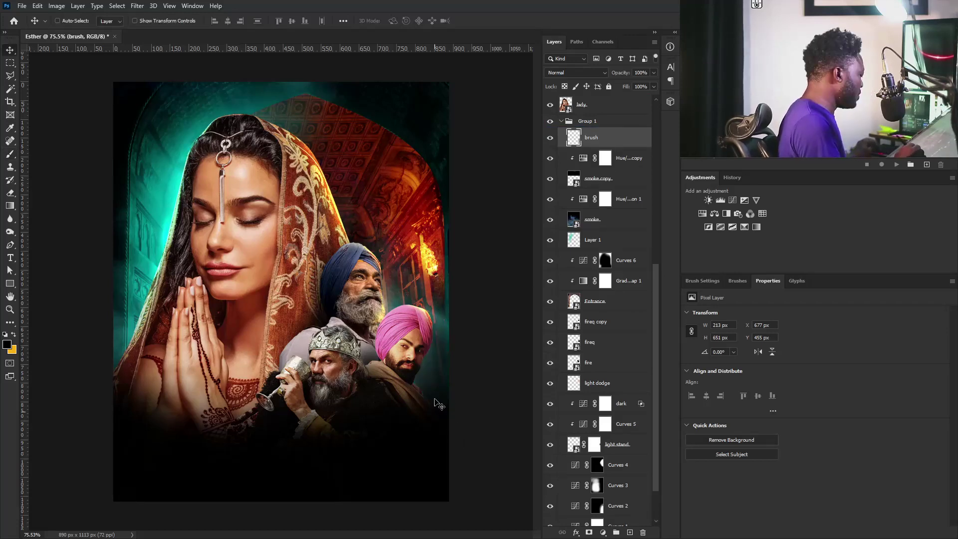
left_click_drag(454, 346, 458, 361)
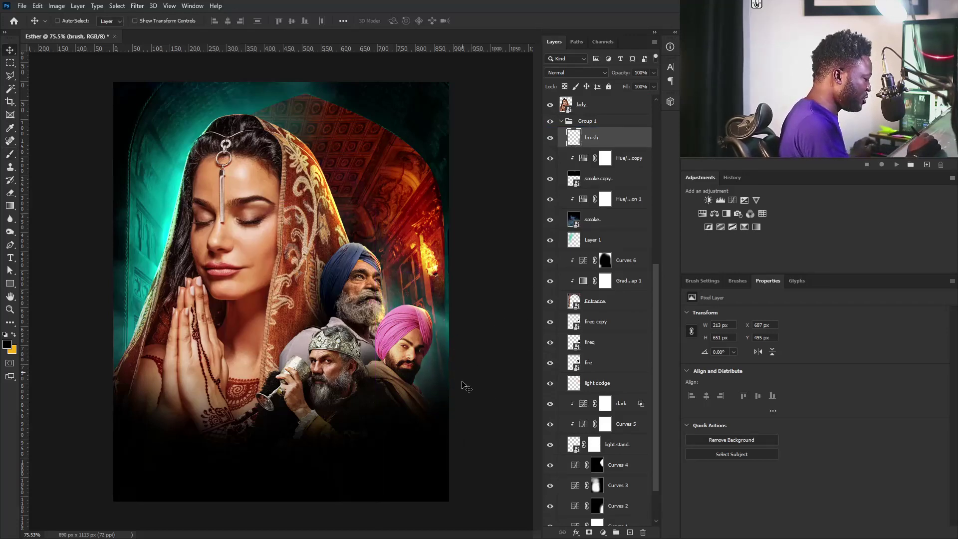
mouse_move(444, 283)
left_mouse_down()
mouse_move(406, 305)
mouse_move(439, 300)
left_mouse_up()
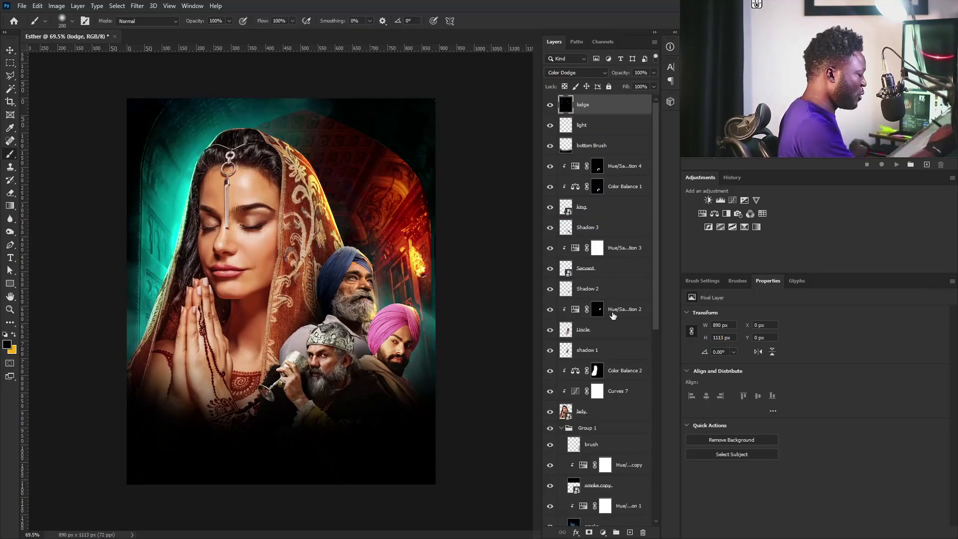
Add a new top layer named "burn" in Soft Light mode, filled with the 50% gray neutral color.
left_click(630, 532, "alt")
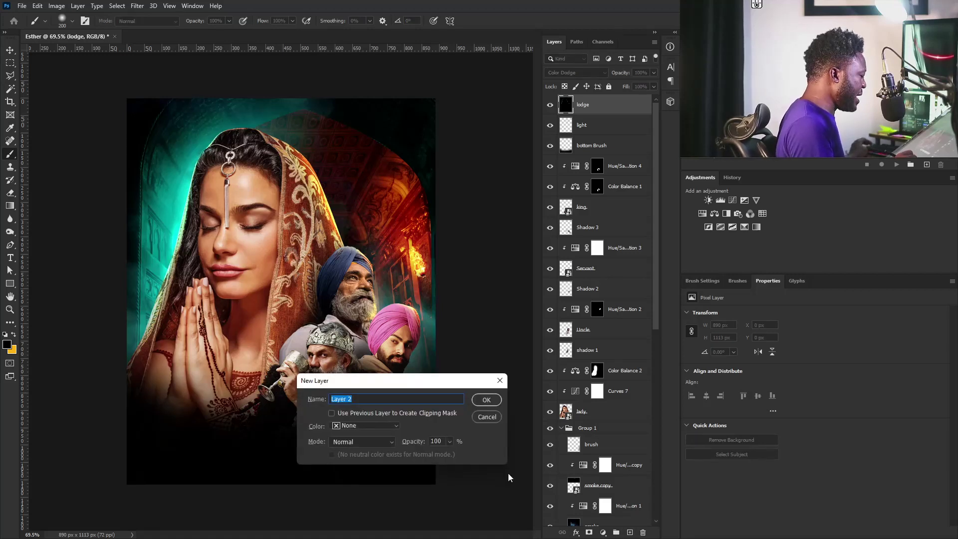
type("D")
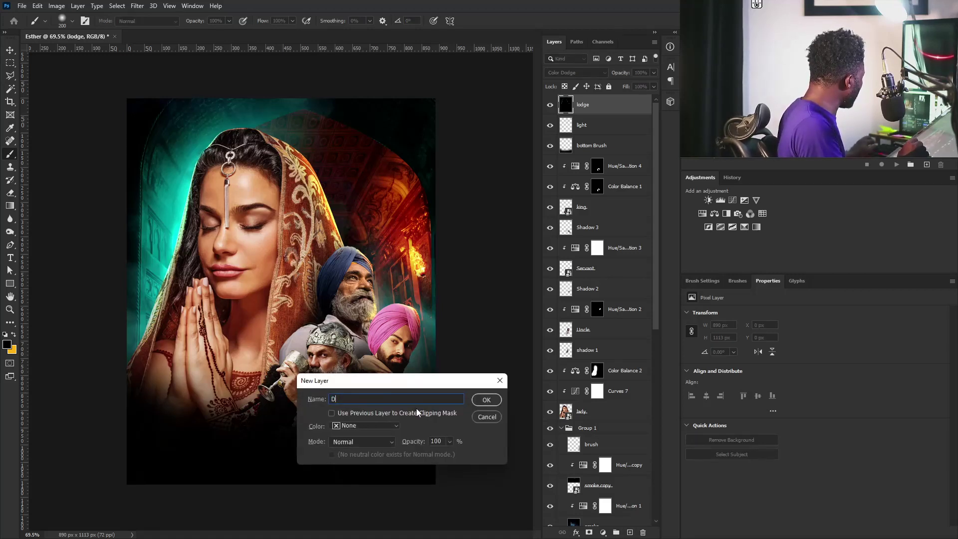
type("burn")
left_click(362, 442)
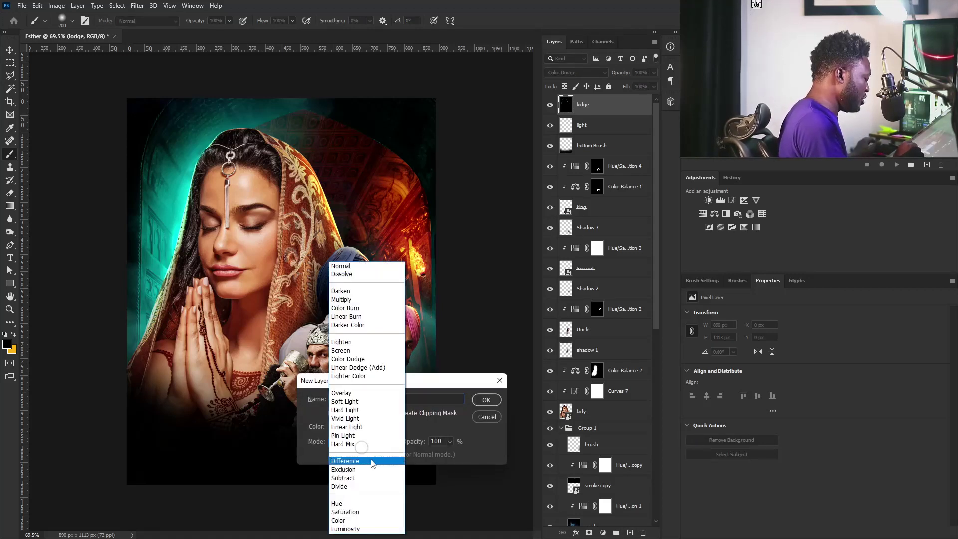
left_click(349, 403)
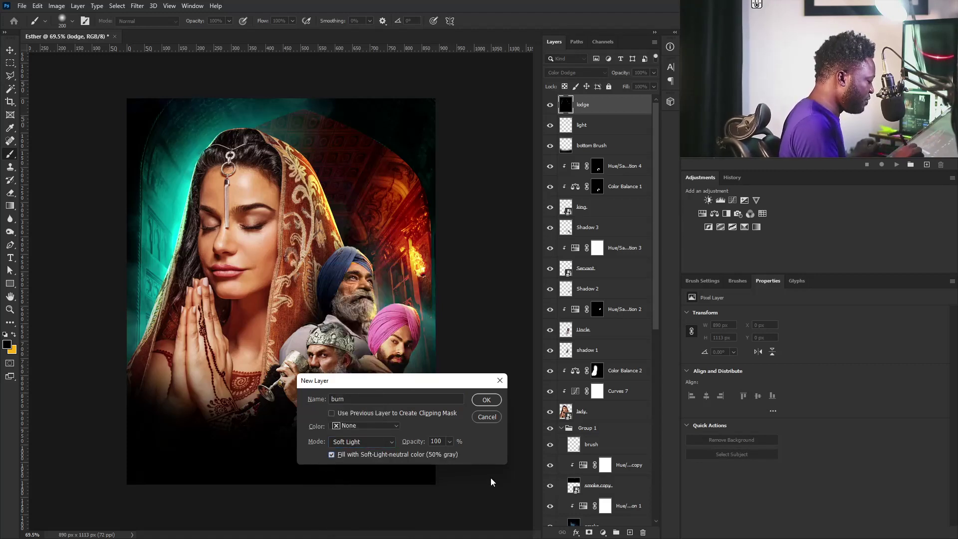
left_click(487, 400)
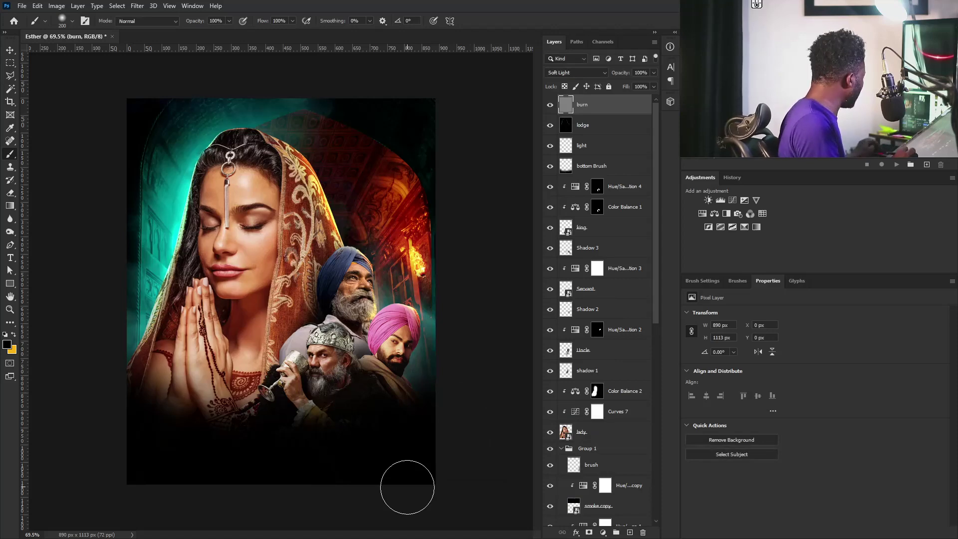
With the Burn tool on Midtones at 100% exposure, darken the lady's upper forehead and hairline on the burn layer.
right_click(11, 229)
left_click(53, 241)
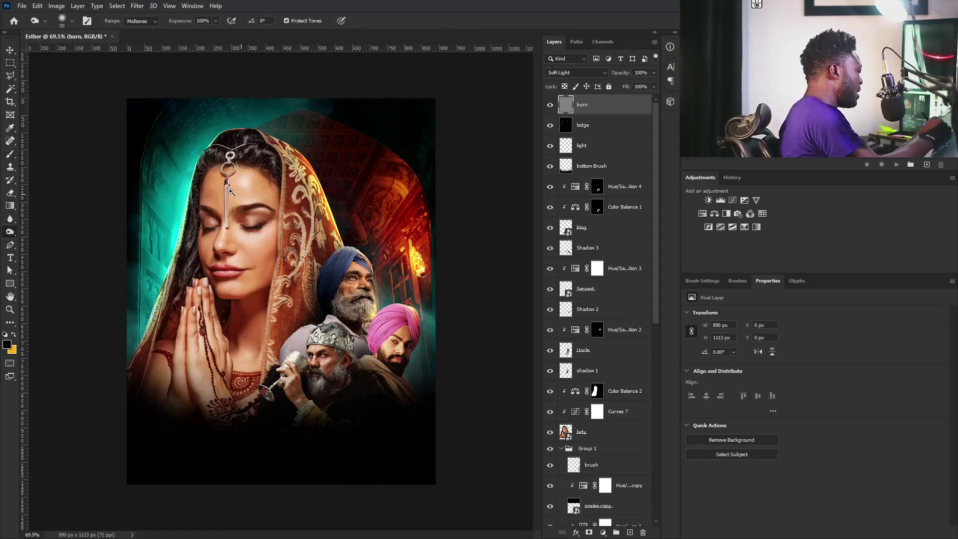
left_click_drag(230, 191, 266, 205)
key("bracketright")
key("bracketright")
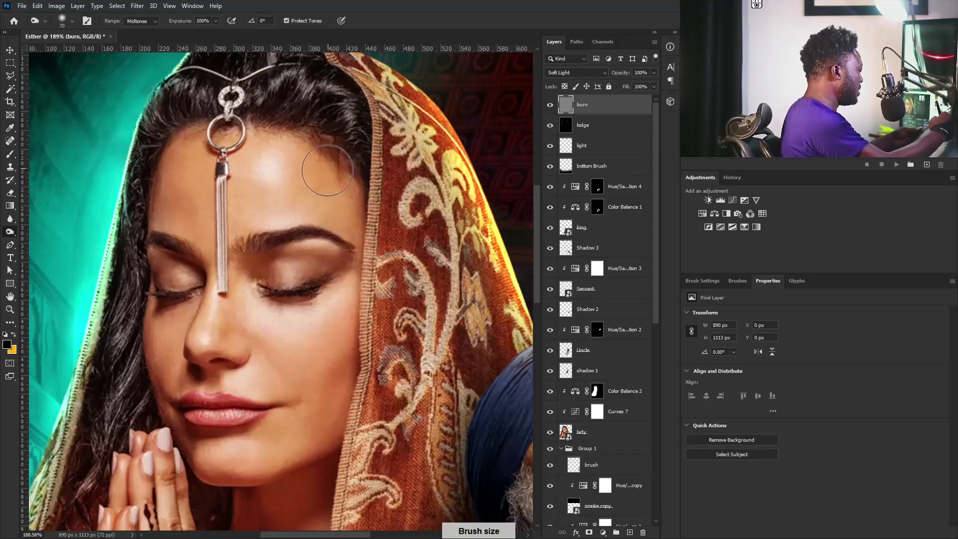
key("bracketright")
mouse_move(289, 126)
left_mouse_down()
mouse_move(321, 150)
mouse_move(308, 127)
mouse_move(322, 153)
left_mouse_up()
mouse_move(189, 106)
left_mouse_down()
mouse_move(147, 153)
mouse_move(144, 222)
left_mouse_up()
Reduce the Burn brush to 20 px and darken the edge of the lady's face beside the veil, from temple to jaw.
key("bracketleft")
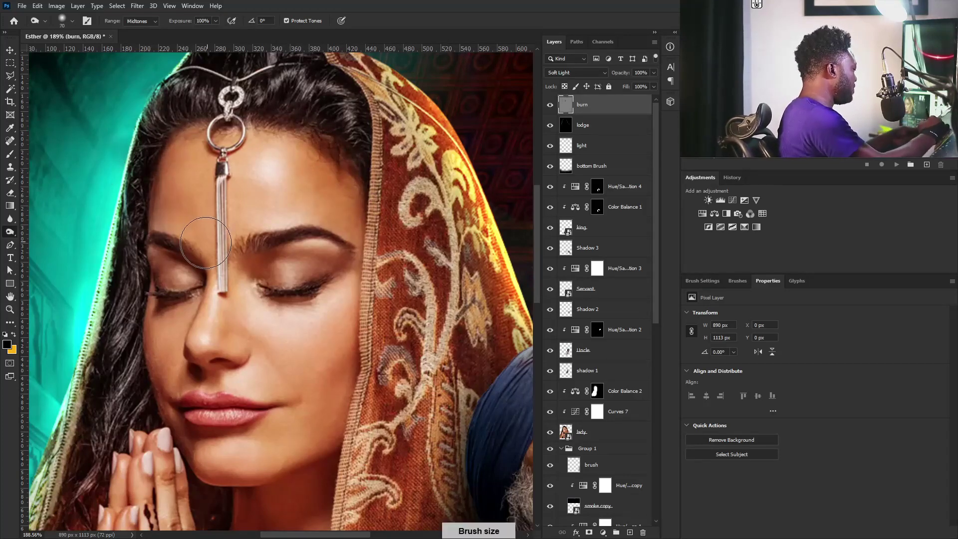
key("bracketleft")
key("bracketleft")
key("bracketleft")
key("bracketleft")
key("bracketleft")
key("bracketleft")
key("bracketleft")
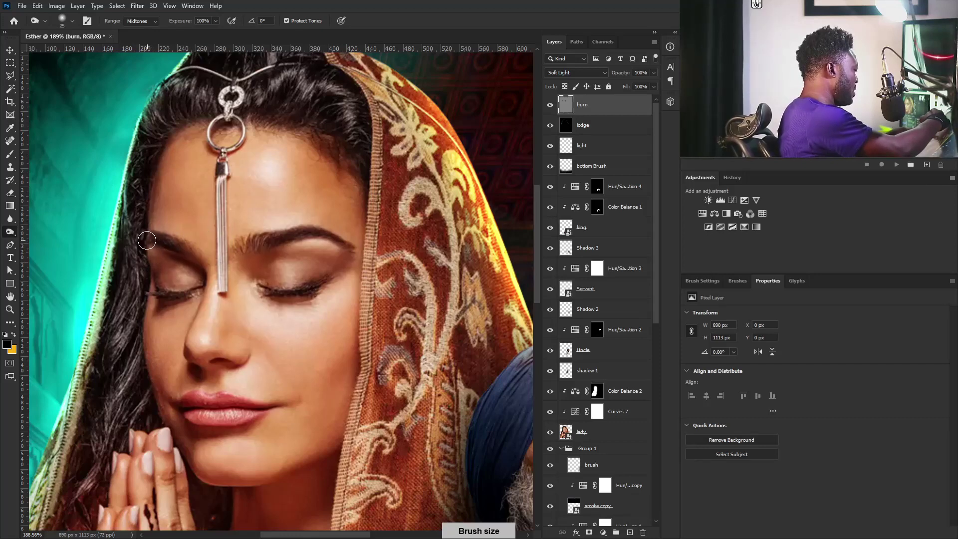
key("bracketleft")
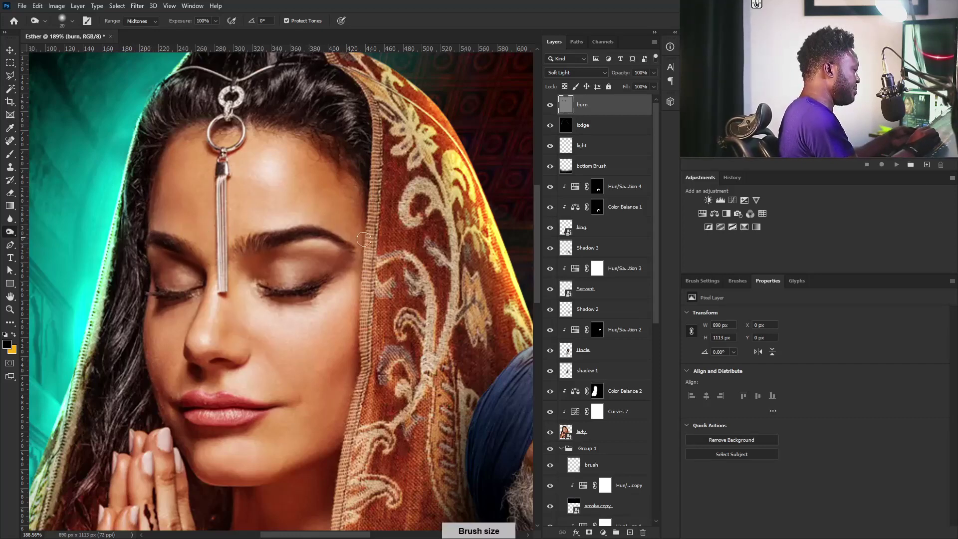
mouse_move(357, 271)
left_mouse_down()
mouse_move(353, 341)
mouse_move(309, 457)
left_mouse_up()
With a 40 px Burn brush, deepen the shading on both outer cheeks and under the lady's jaw.
key("bracketright")
key("bracketright")
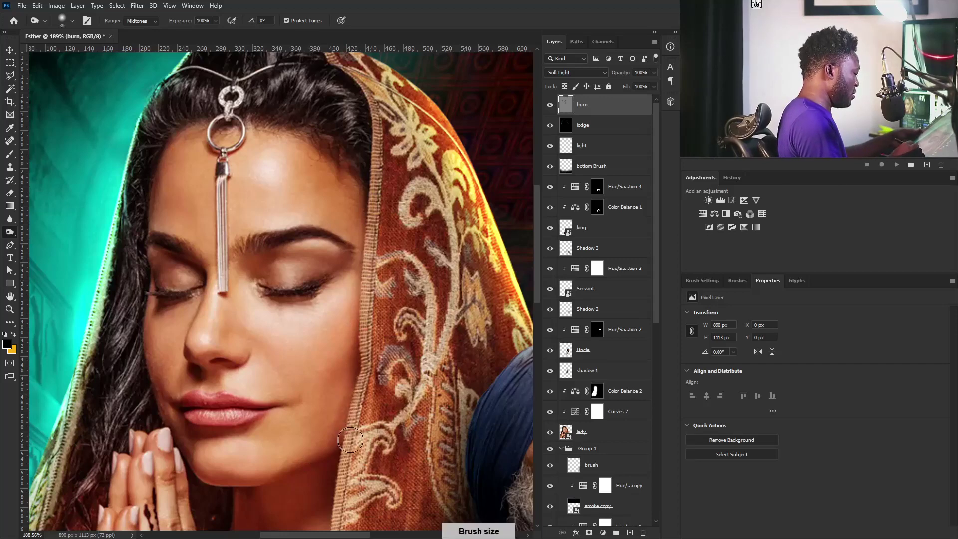
key("bracketright")
key("bracketright")
left_click_drag(348, 334, 327, 445)
left_click_drag(252, 449, 301, 329)
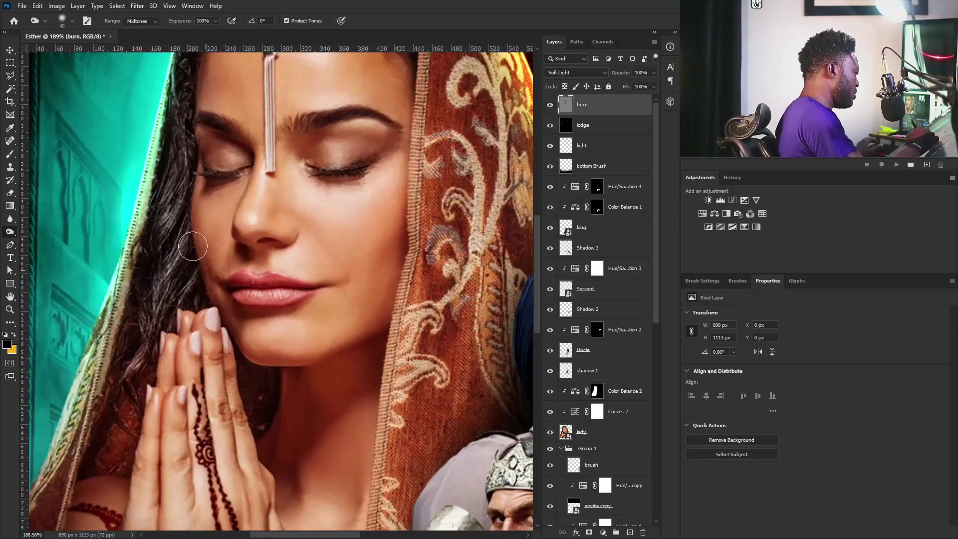
mouse_move(193, 246)
left_mouse_down()
mouse_move(175, 203)
mouse_move(184, 181)
left_mouse_up()
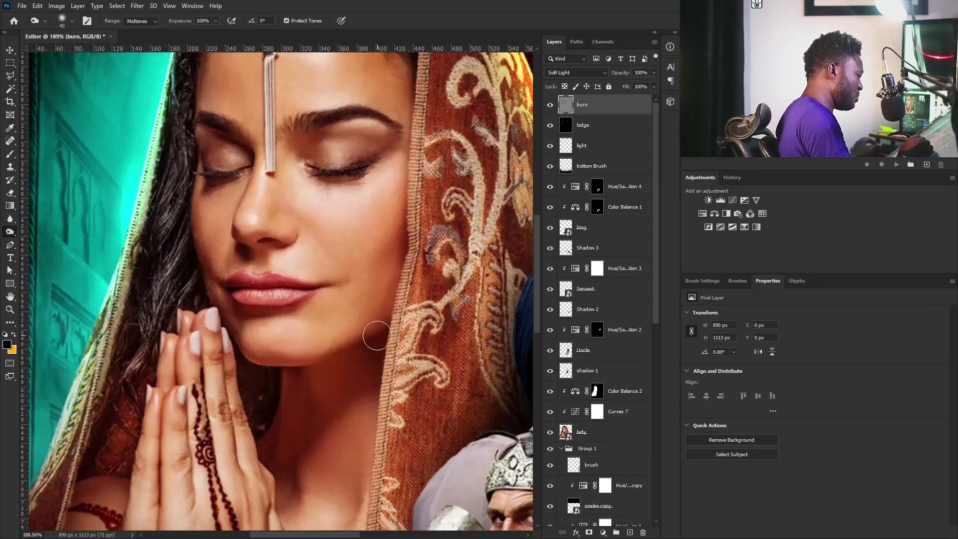
left_click_drag(377, 335, 344, 357)
Burn shading into the blue turban beside the uncle's face and along the pink-turbaned servant's cheek and turban edge.
mouse_move(405, 370)
left_mouse_down()
mouse_move(380, 402)
mouse_move(385, 384)
mouse_move(349, 420)
left_mouse_up()
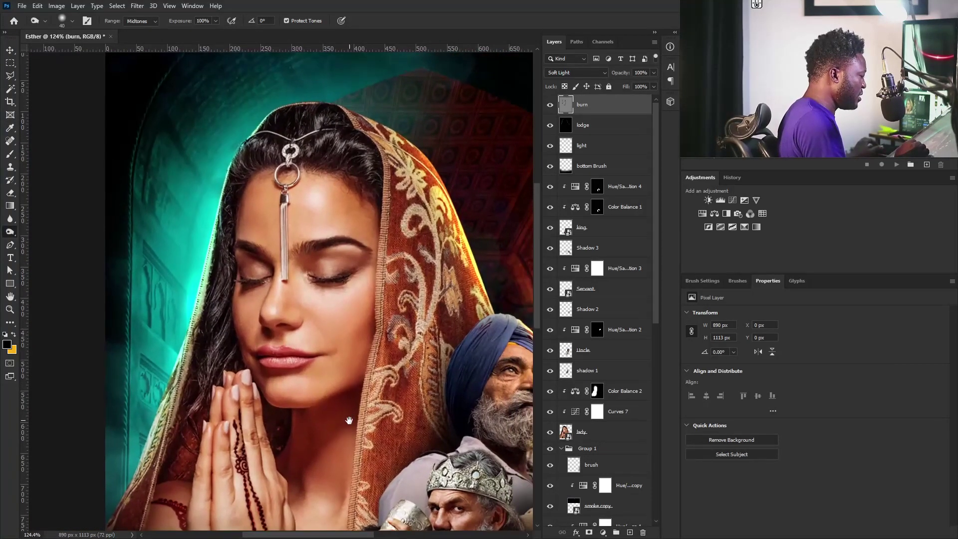
mouse_move(409, 289)
left_mouse_down()
mouse_move(301, 231)
mouse_move(302, 214)
left_mouse_up()
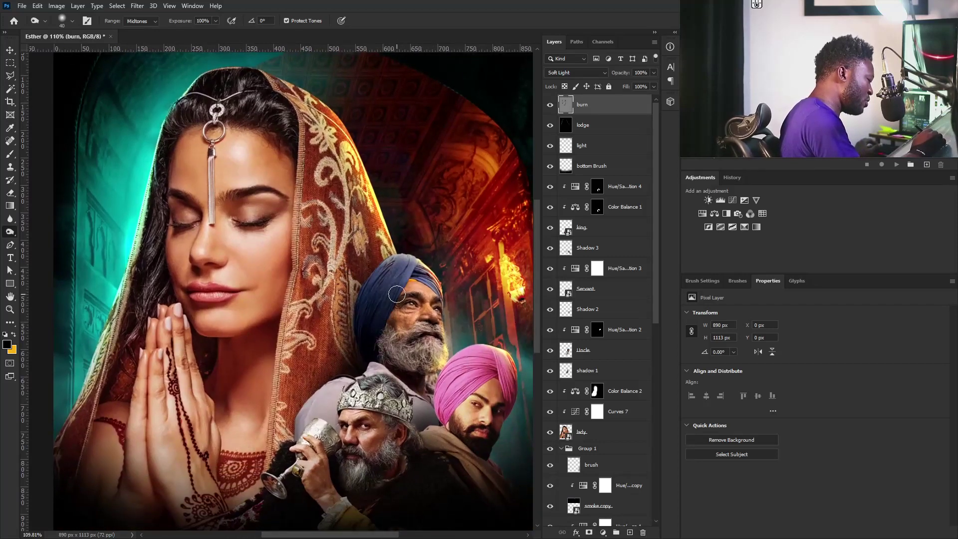
mouse_move(397, 294)
left_mouse_down()
mouse_move(361, 327)
mouse_move(381, 274)
mouse_move(375, 280)
left_mouse_up()
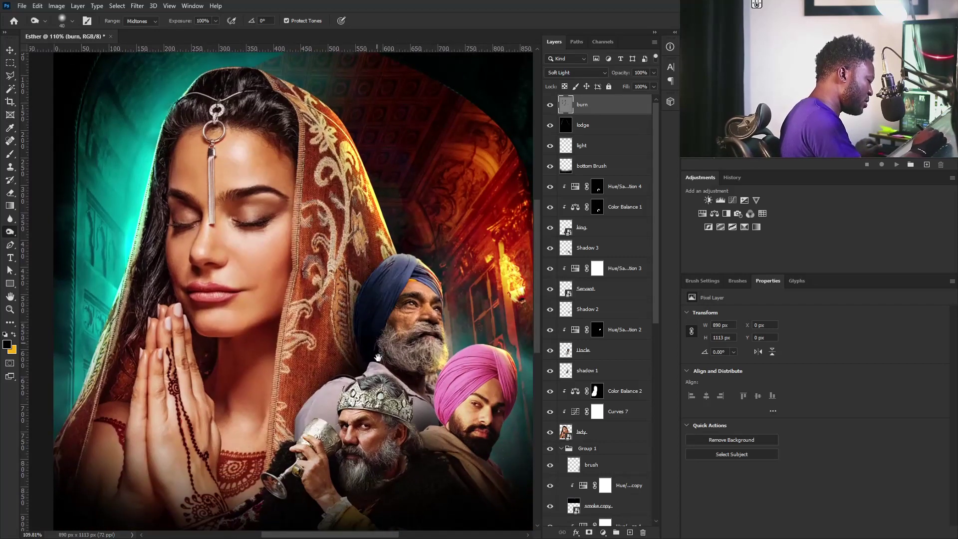
left_click_drag(377, 357, 363, 309)
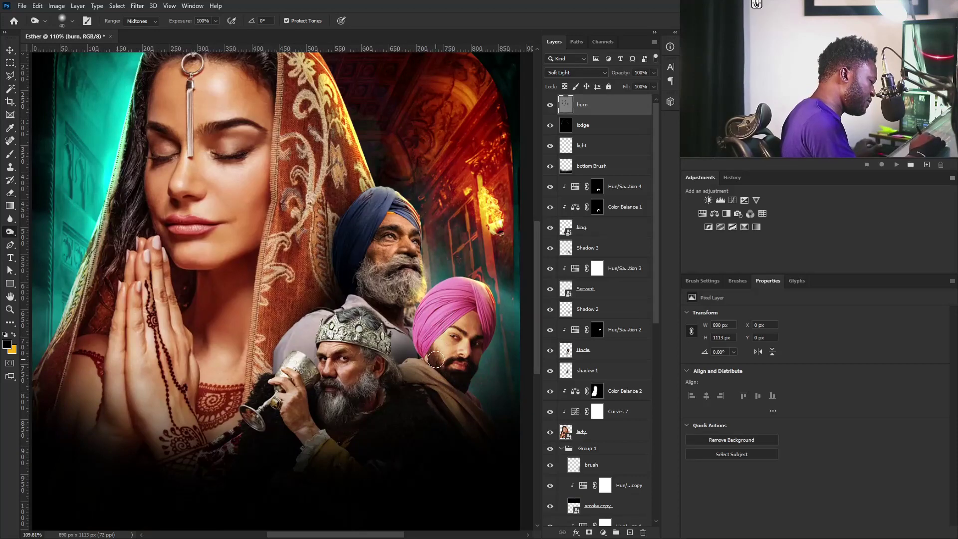
mouse_move(434, 359)
left_mouse_down()
mouse_move(441, 325)
mouse_move(427, 342)
mouse_move(420, 312)
left_mouse_up()
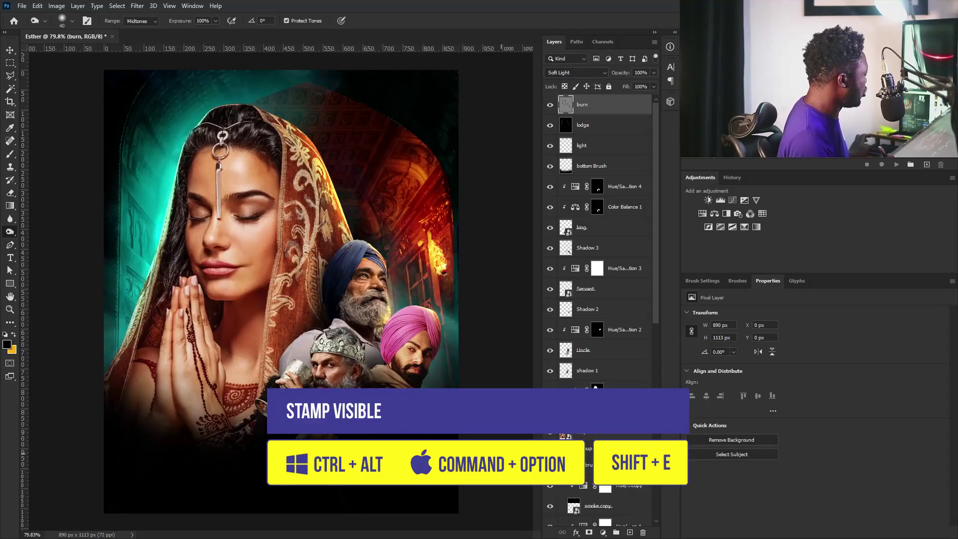
Stamp all visible layers into a new top layer, converted to a smart object and named "CR".
key("ctrl+alt+shift+e")
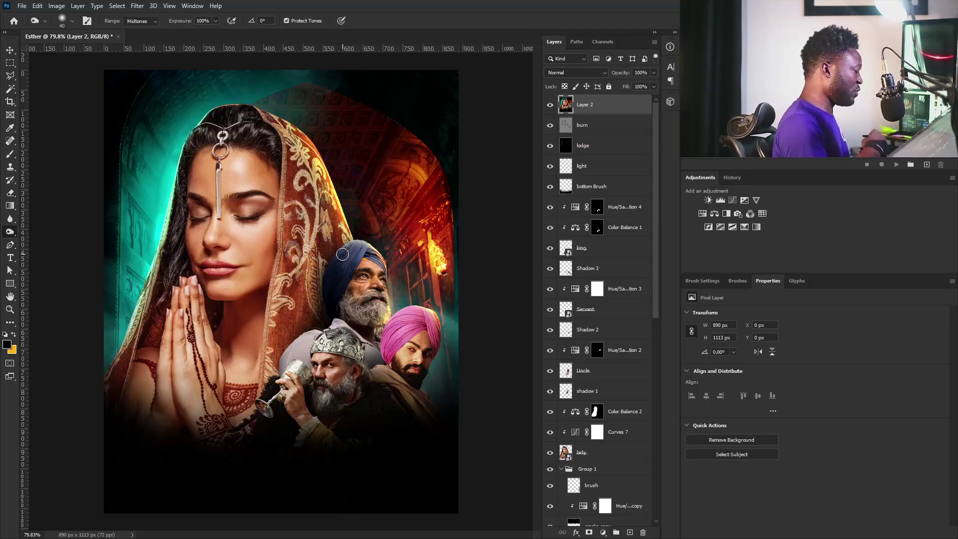
right_click(619, 108)
left_click(676, 232)
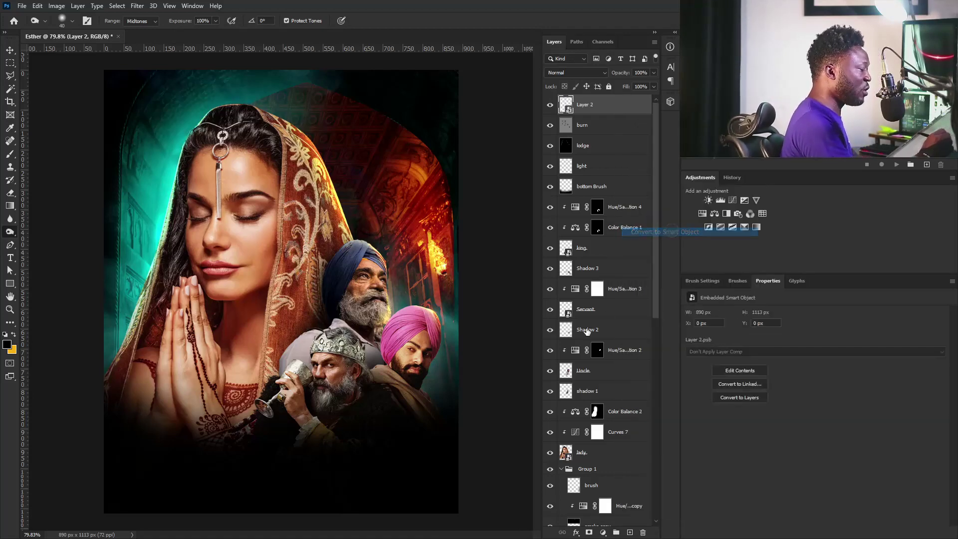
double_click(586, 107)
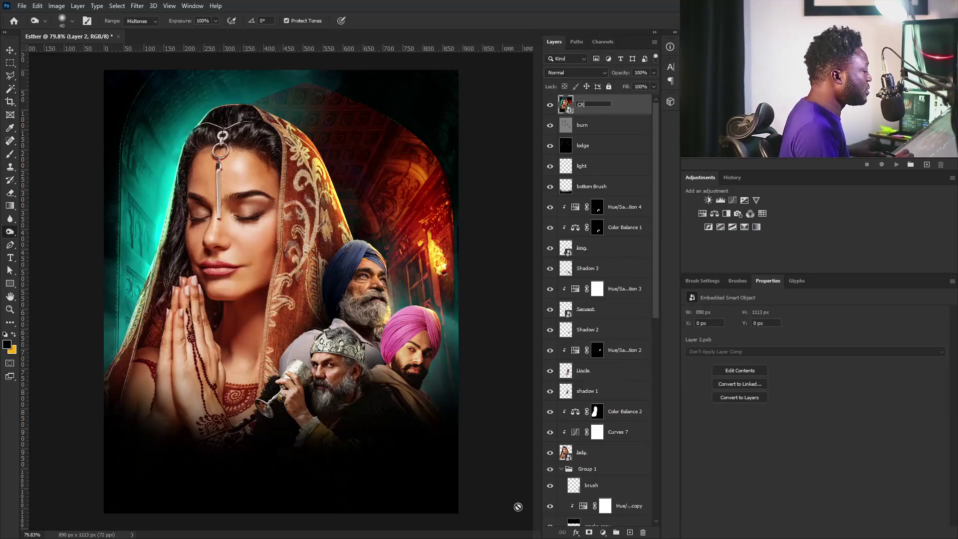
type("CR")
key("Return")
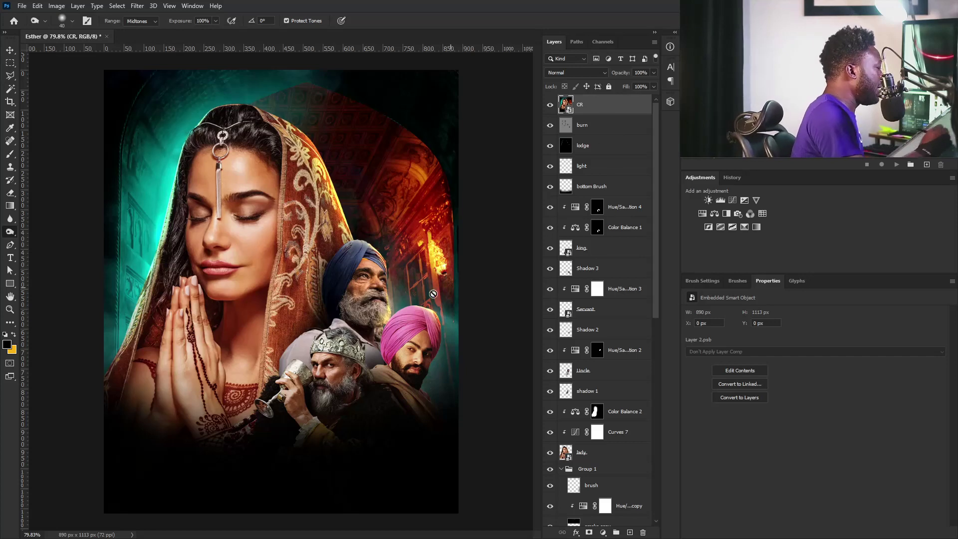
Open the Camera Raw filter on the CR layer and set Temperature to +5, Exposure to -0.15 and Contrast to +8.
left_click(137, 5)
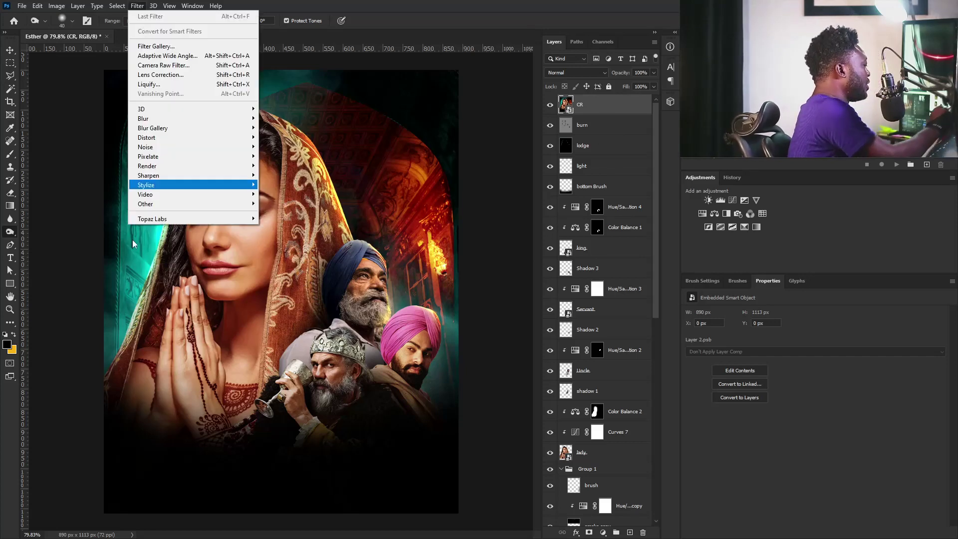
left_click(195, 69)
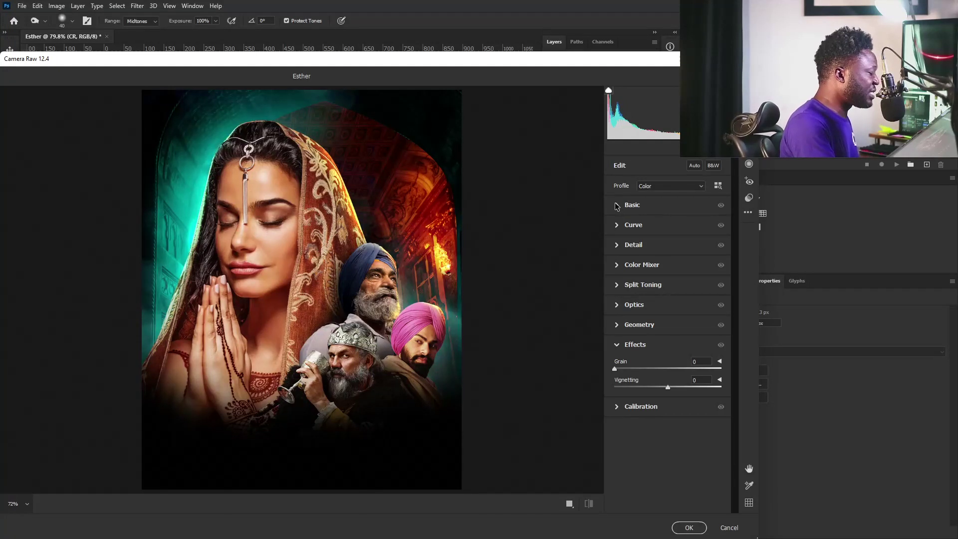
left_click(617, 206)
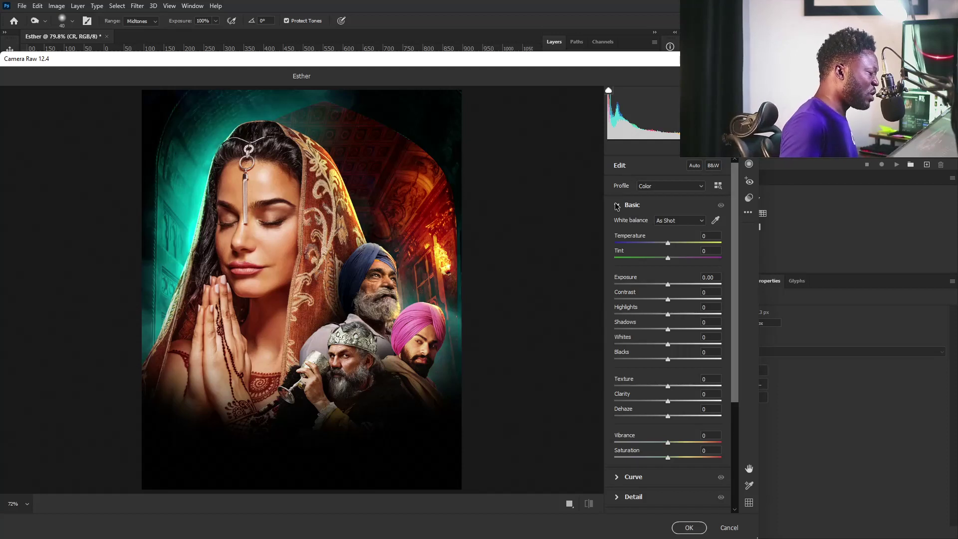
left_click_drag(668, 243, 671, 243)
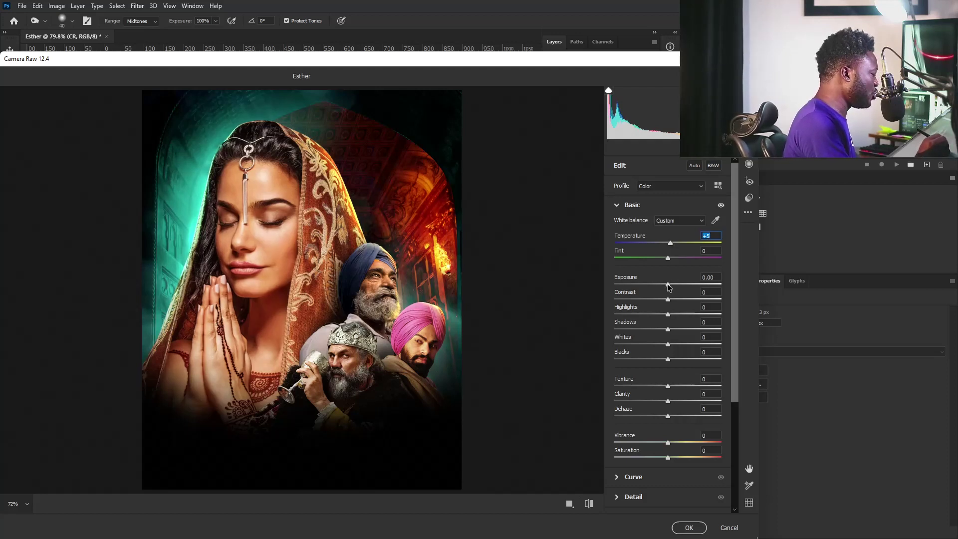
left_click_drag(667, 284, 666, 284)
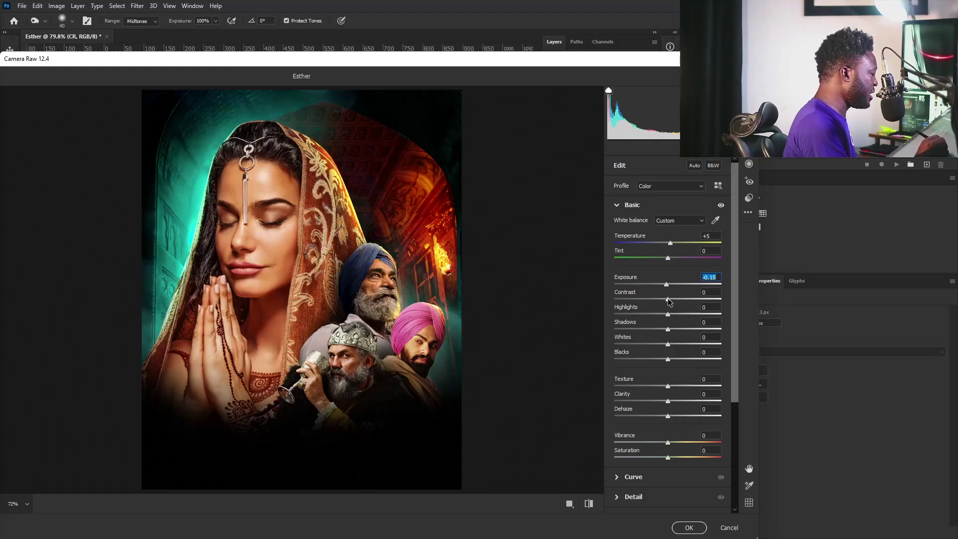
left_click_drag(668, 300, 673, 301)
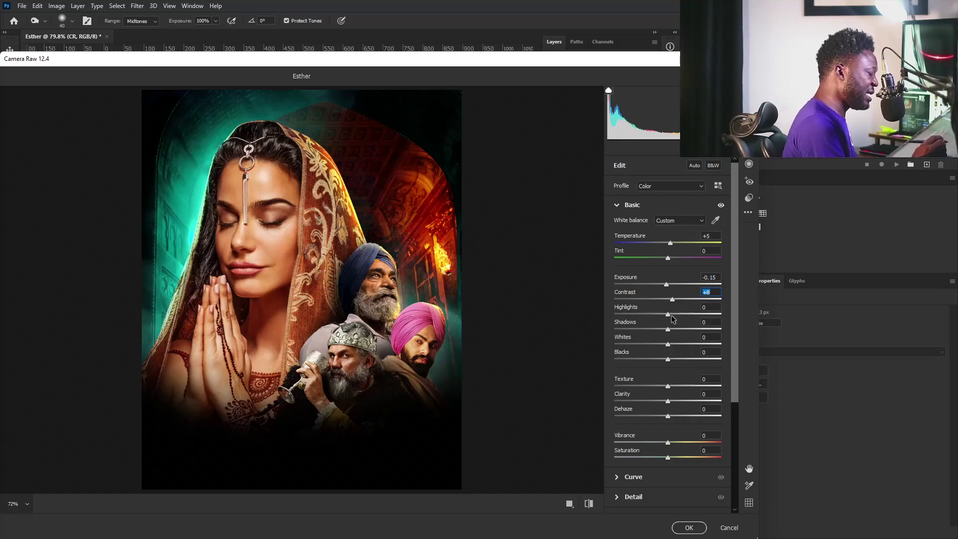
Set Highlights to +18, Shadows to +19, Whites to -11 and Blacks to -7 in the Camera Raw filter.
left_click_drag(668, 315, 677, 314)
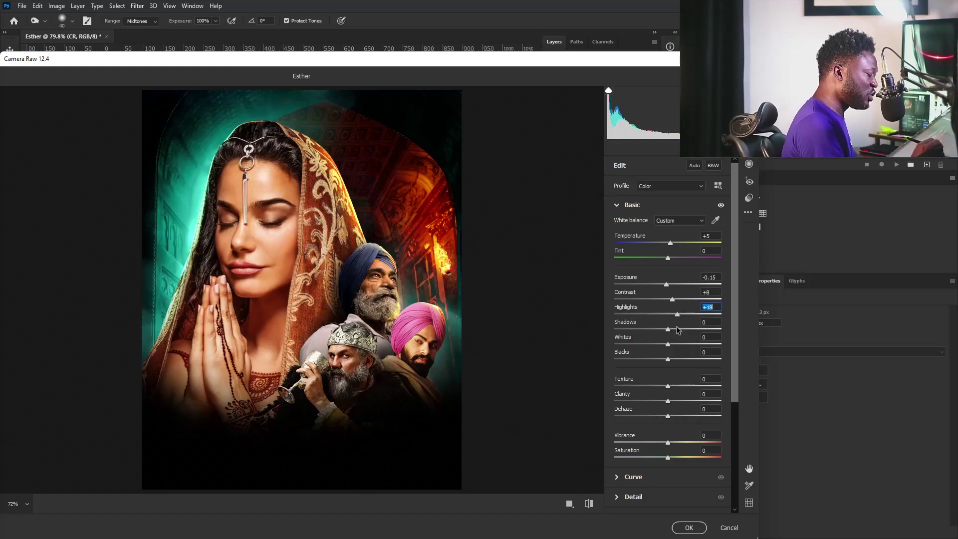
left_click_drag(668, 332, 678, 330)
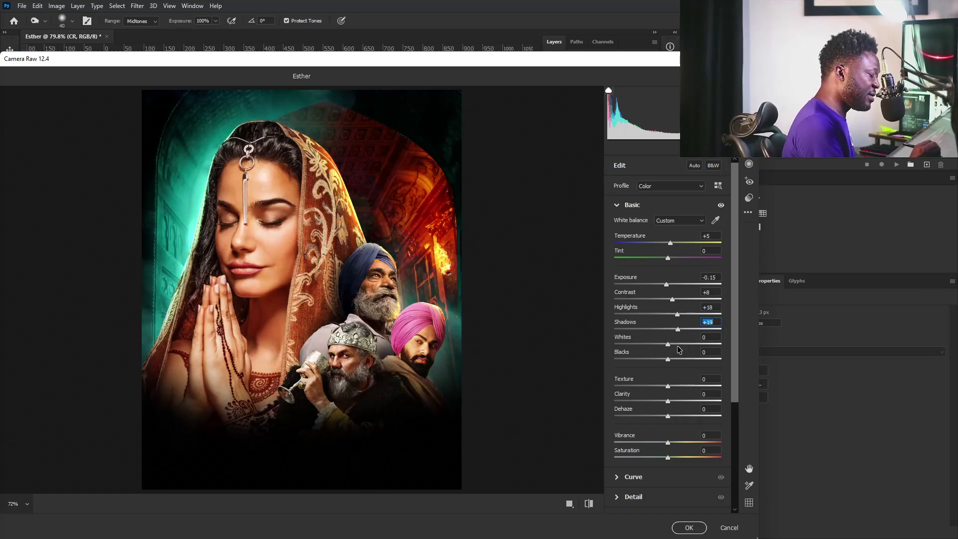
left_click_drag(667, 344, 662, 343)
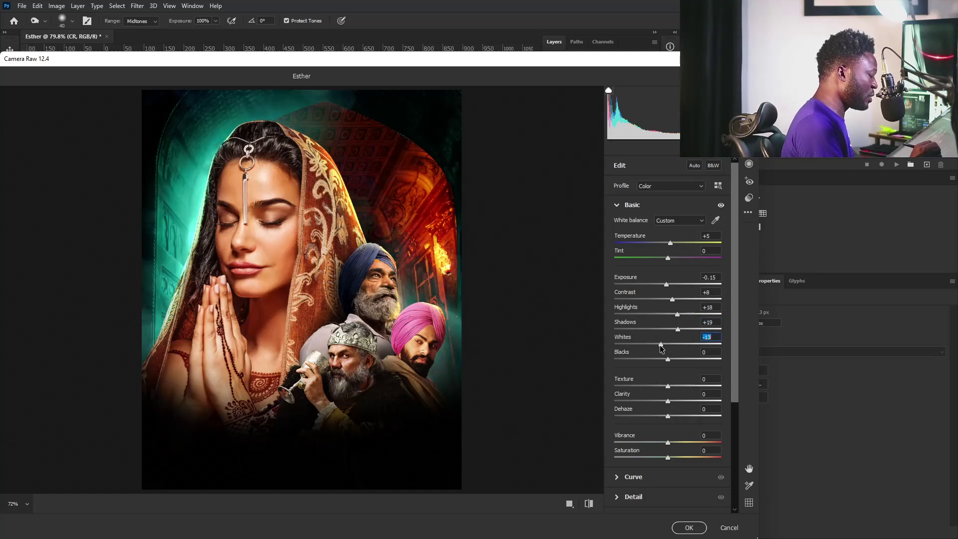
left_click_drag(661, 346, 664, 361)
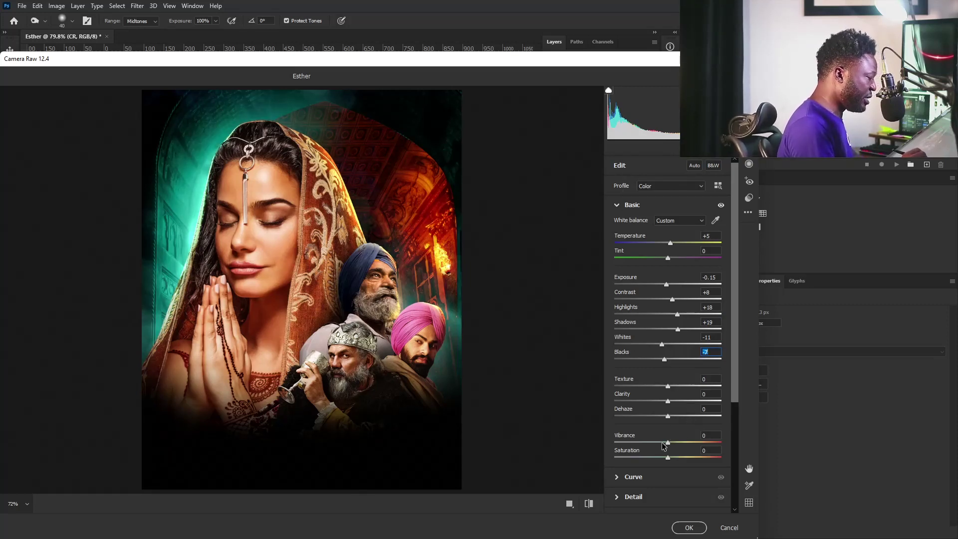
Set the Camera Raw Vibrance to +11.
left_click_drag(670, 442, 671, 442)
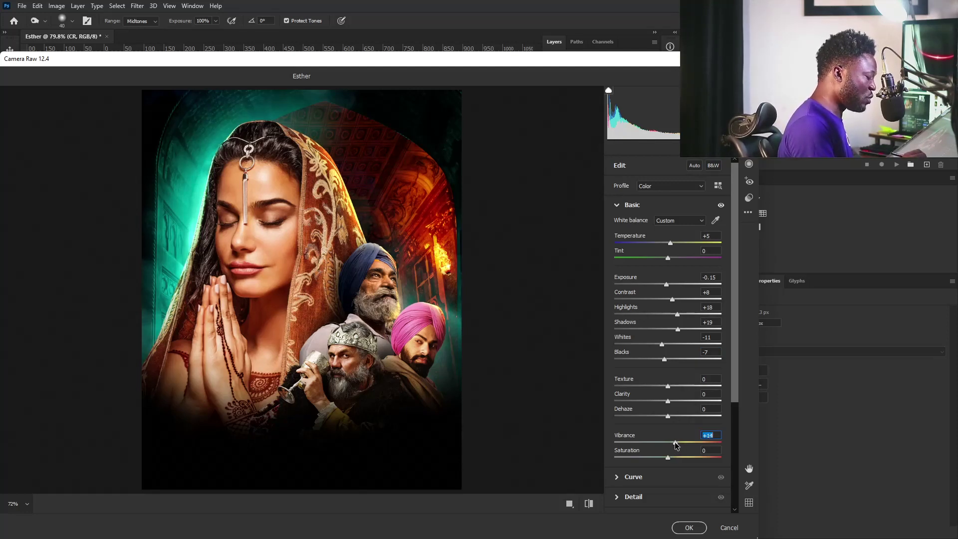
left_click_drag(675, 442, 674, 442)
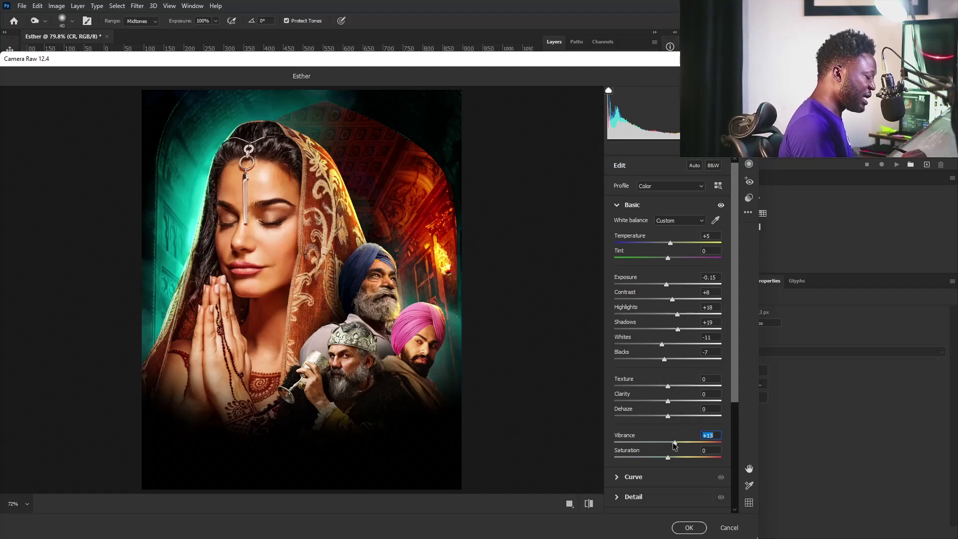
left_click_drag(674, 442, 672, 443)
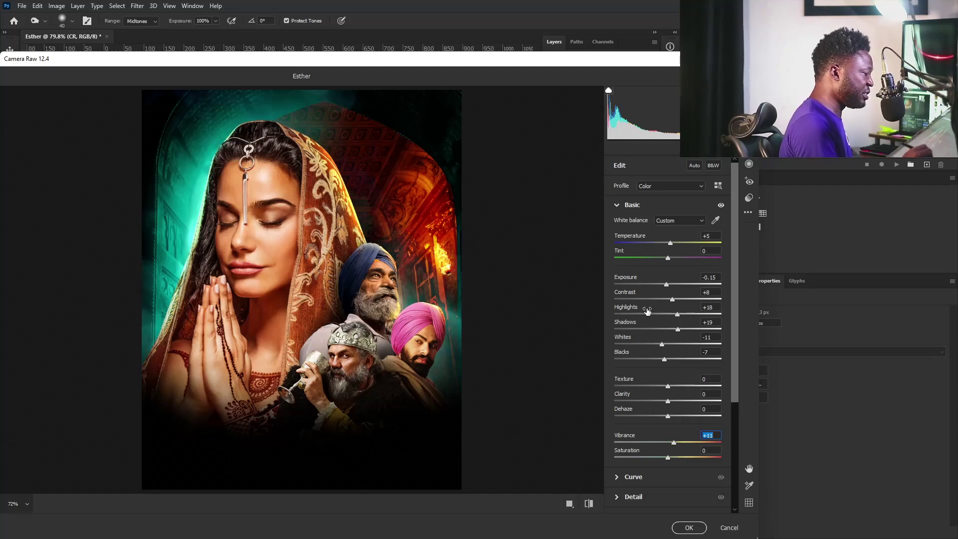
Set the Sharpening amount to 25 in the Camera Raw Detail settings.
left_click(617, 205)
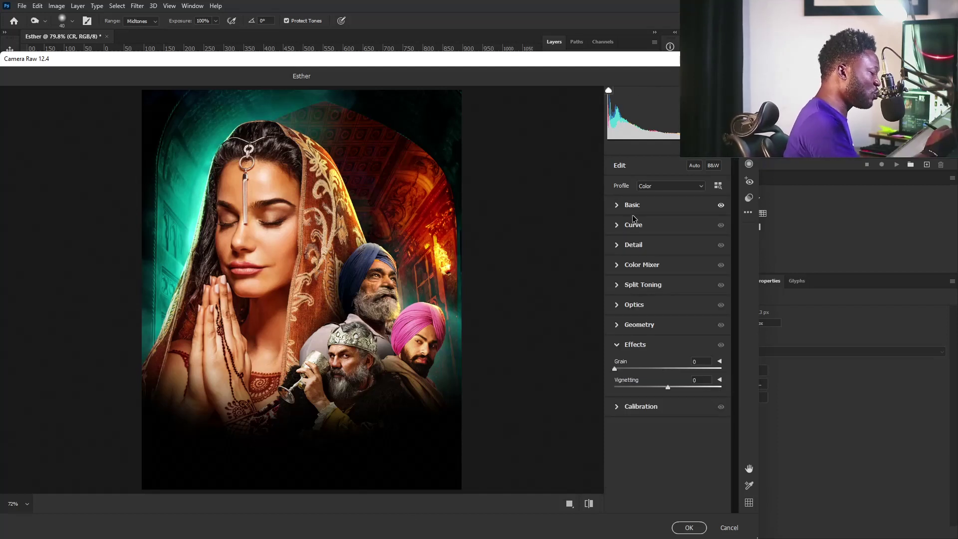
left_click(633, 244)
left_click_drag(614, 269, 631, 270)
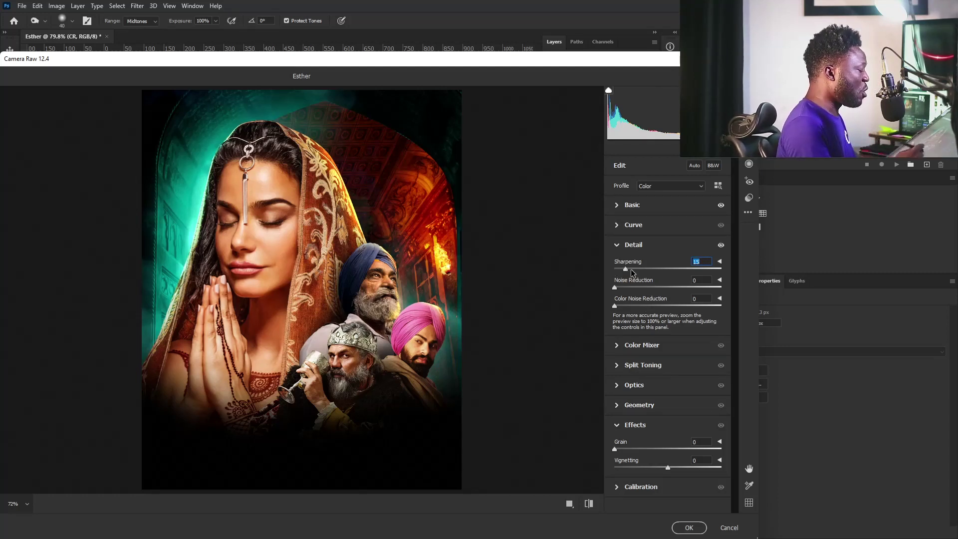
left_click_drag(625, 269, 633, 270)
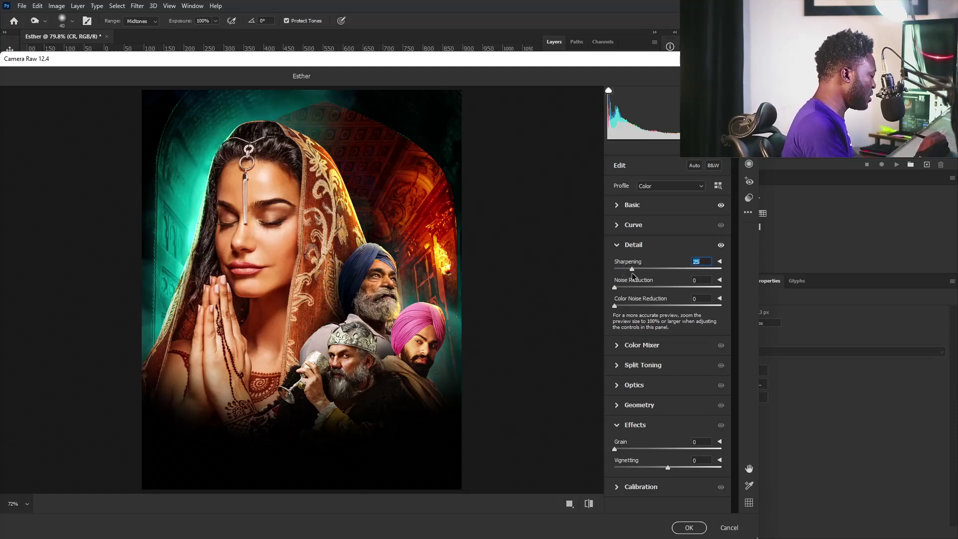
left_click(616, 245)
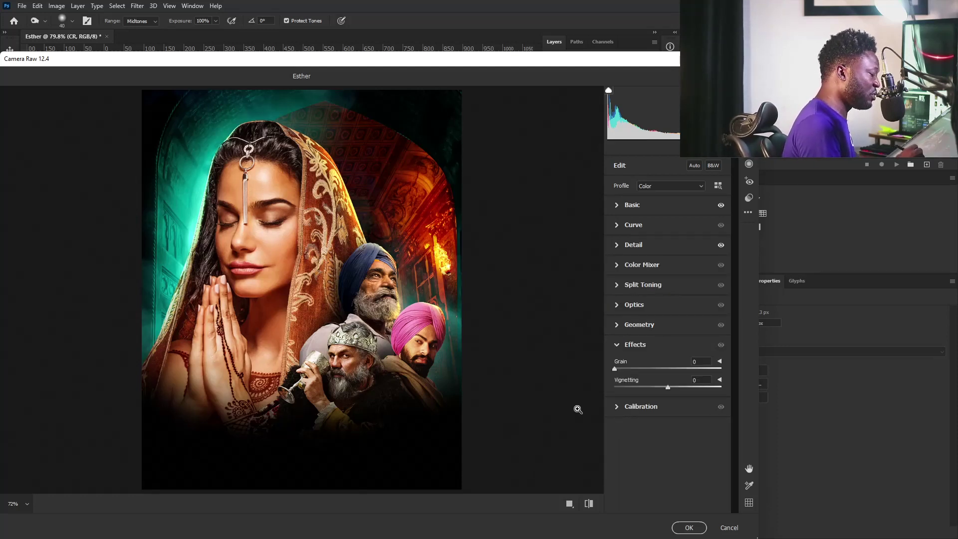
Set the Color Mixer saturation of Oranges to +11, Yellows to -7, Aquas to +32 and Greens to +22.
left_click(617, 265)
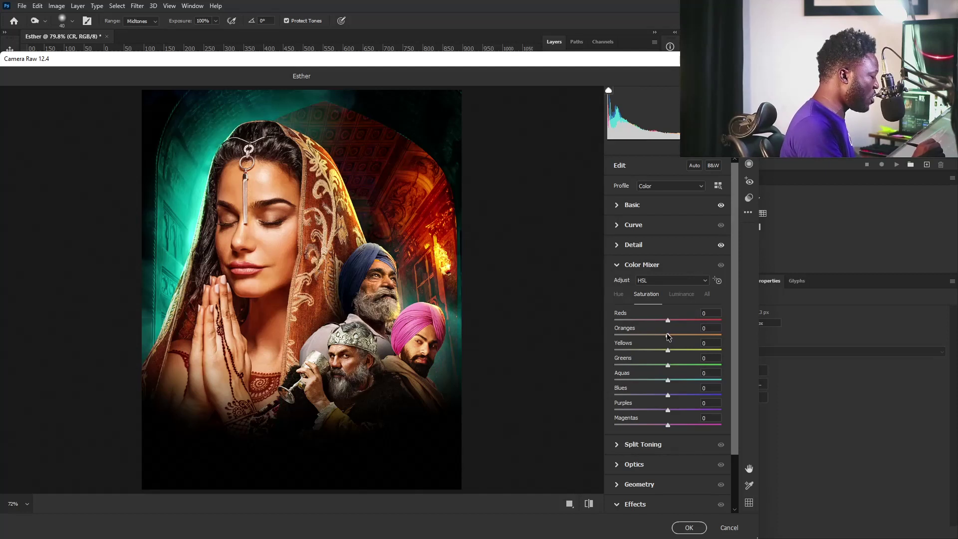
left_click_drag(668, 334, 674, 333)
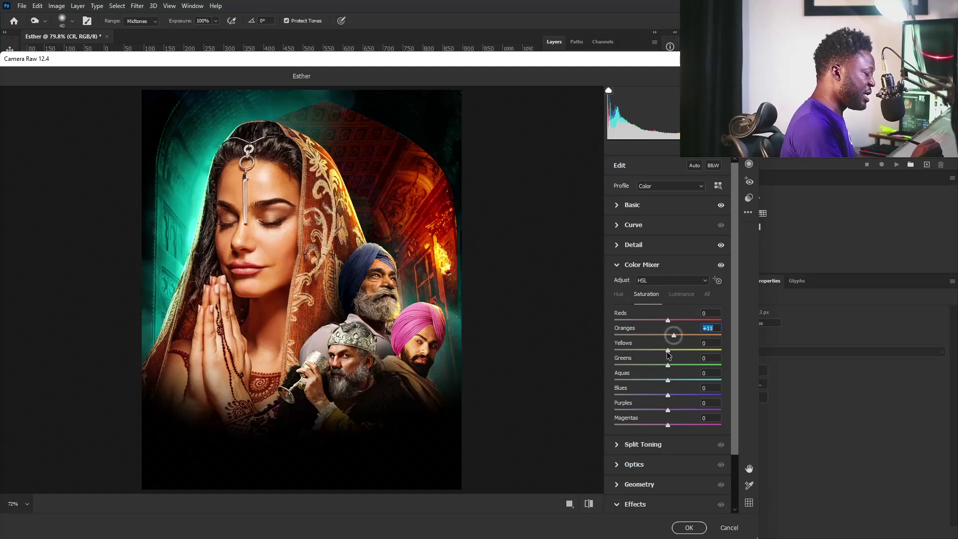
left_click_drag(667, 349, 664, 351)
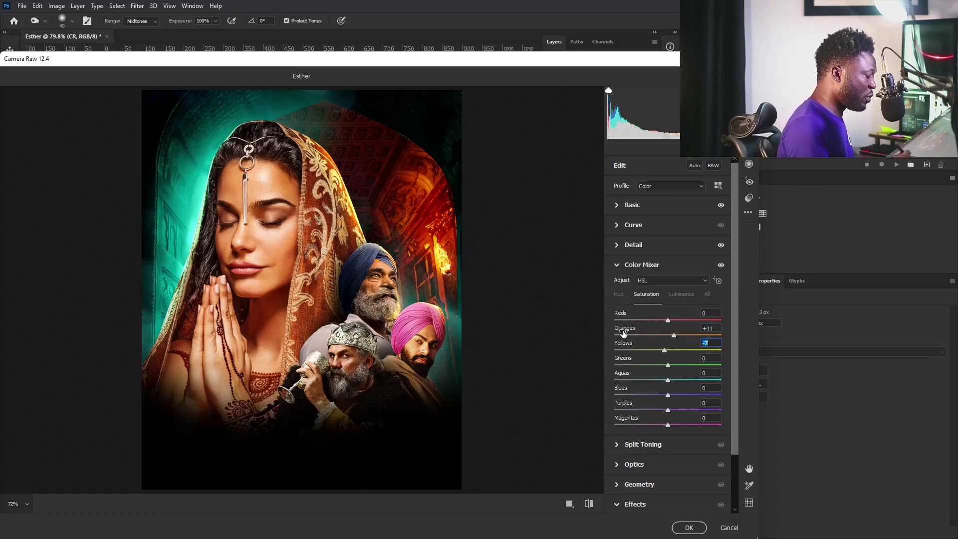
right_click(654, 288)
left_click(738, 393)
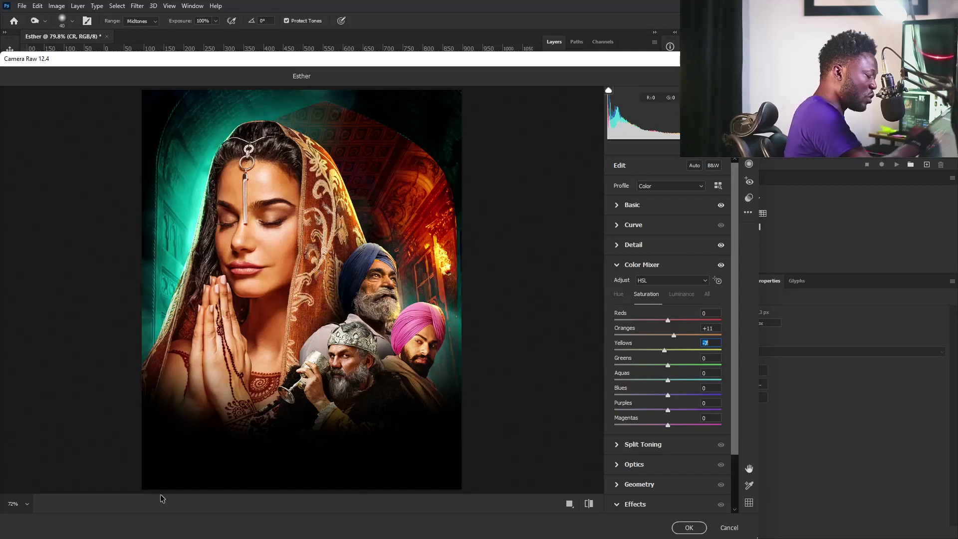
left_click_drag(668, 380, 671, 383)
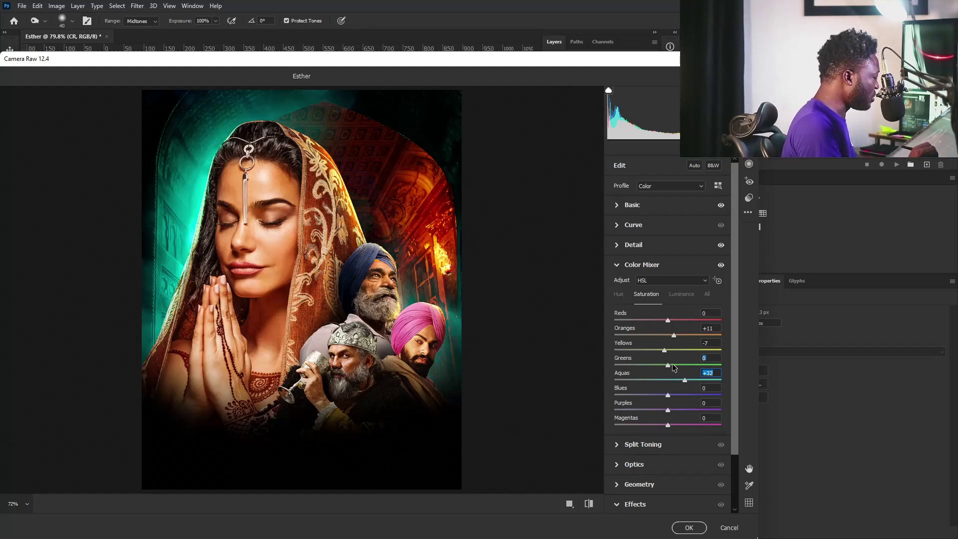
left_click_drag(674, 368, 678, 366)
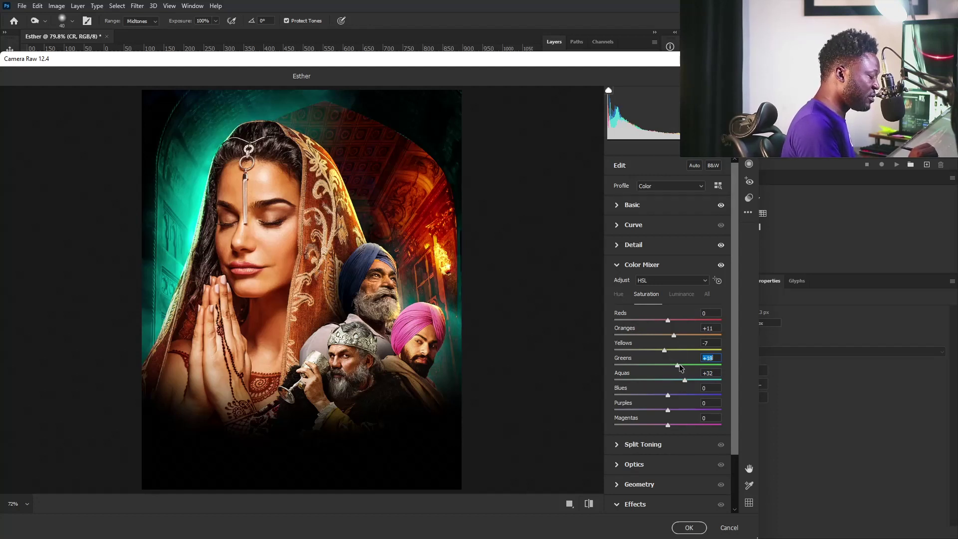
left_click(630, 265)
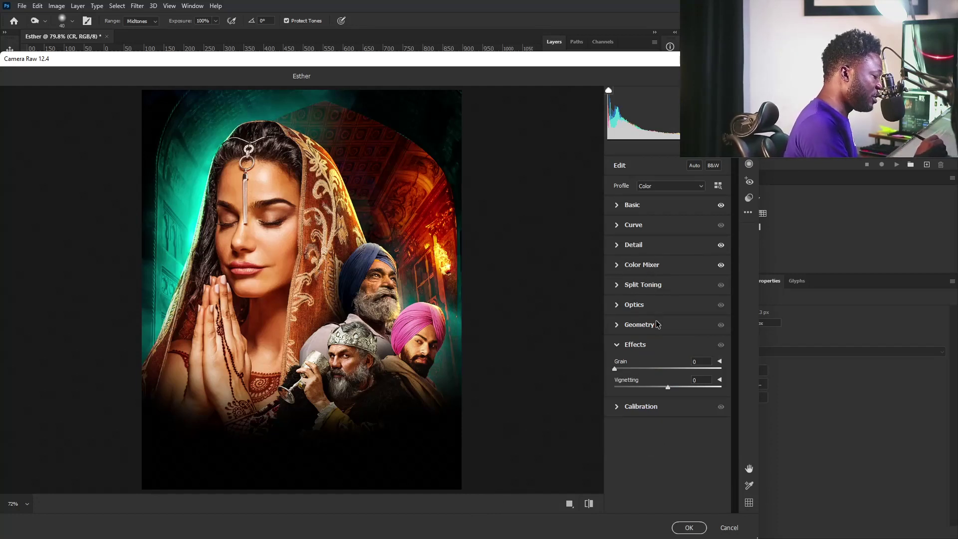
Tint the shadows with Split Toning, using Hue 25 and Saturation 7.
left_click(628, 288)
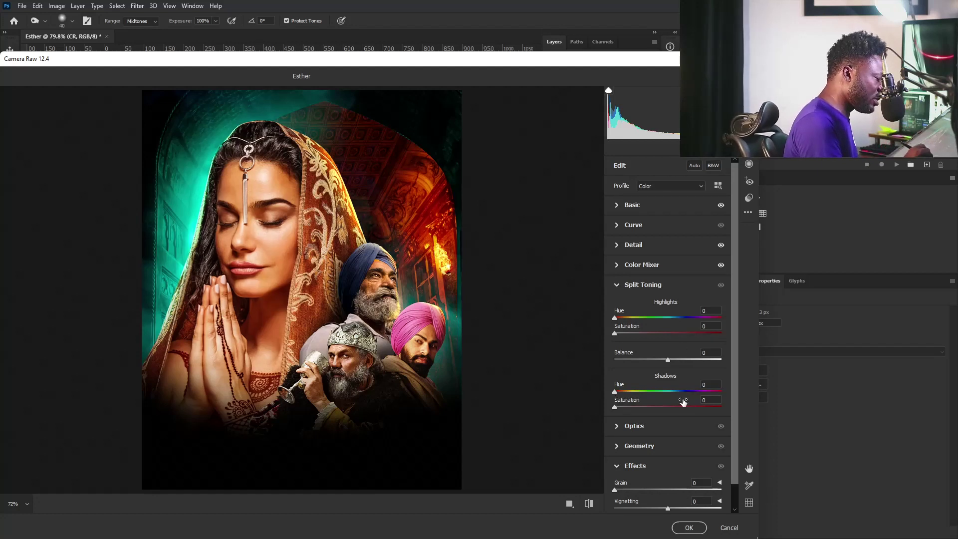
left_click_drag(615, 392, 619, 407)
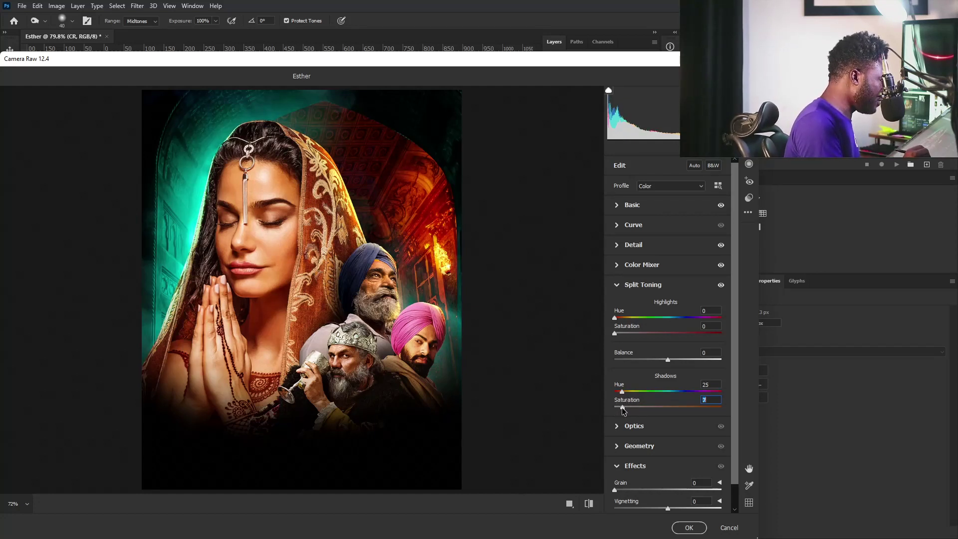
left_click_drag(623, 406, 621, 407)
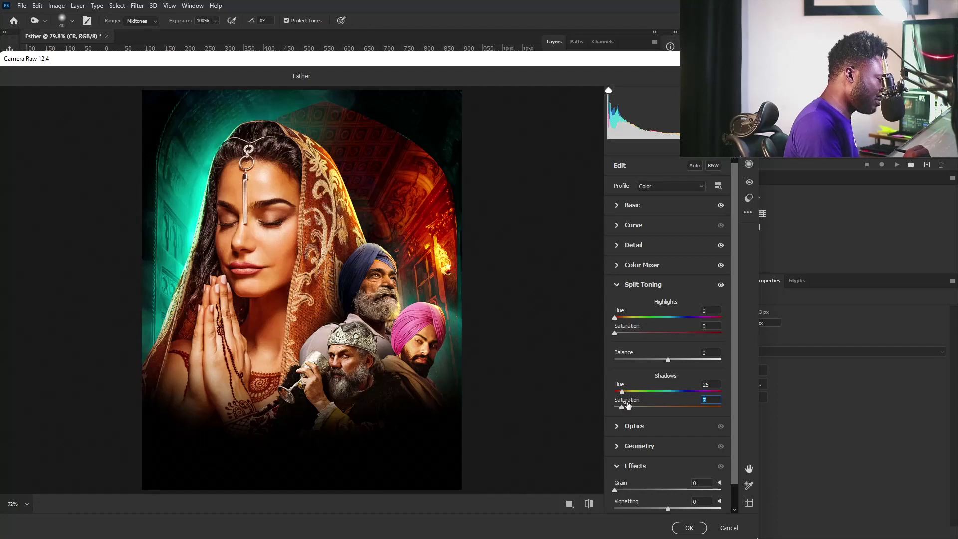
left_click(618, 286)
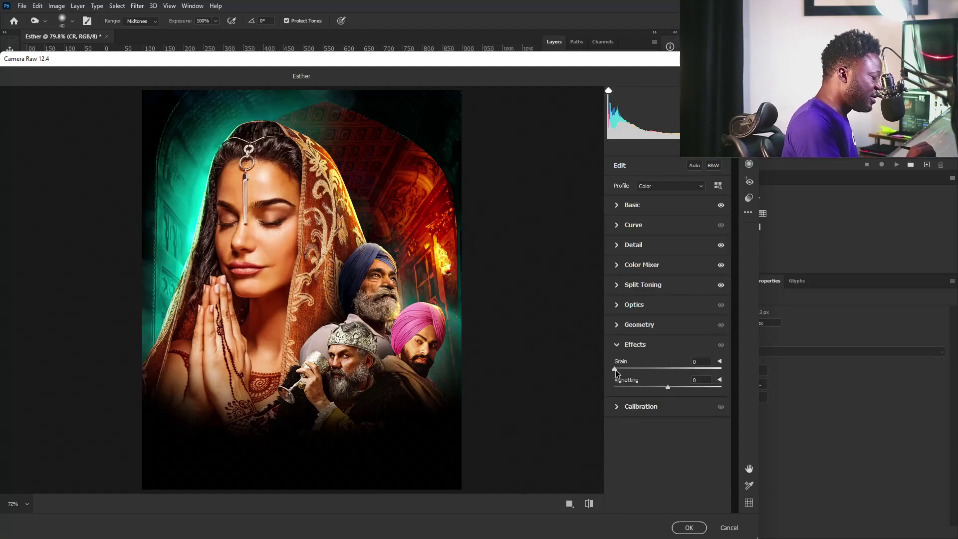
Set Grain to 11 and Vignetting to -21 in the Camera Raw effects.
left_click_drag(615, 369, 621, 368)
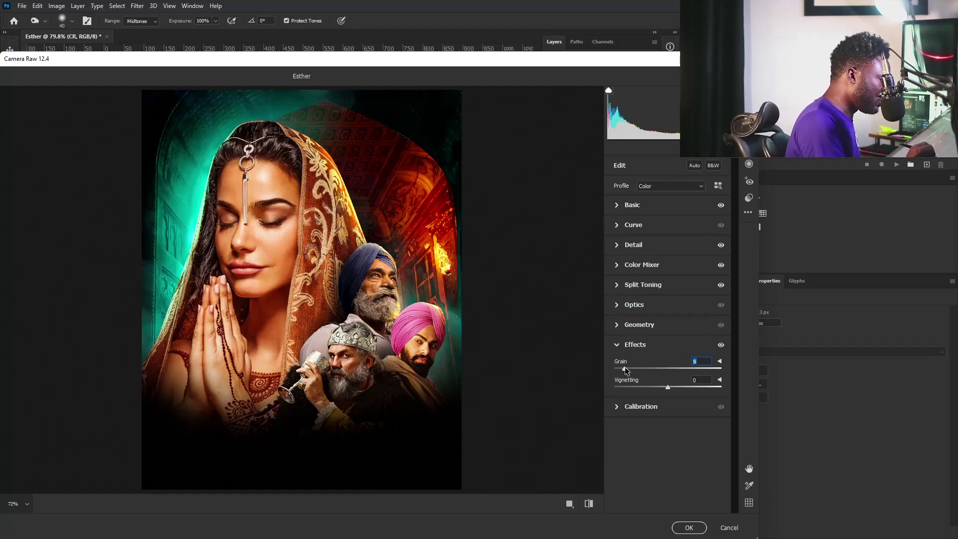
left_click_drag(625, 368, 658, 389)
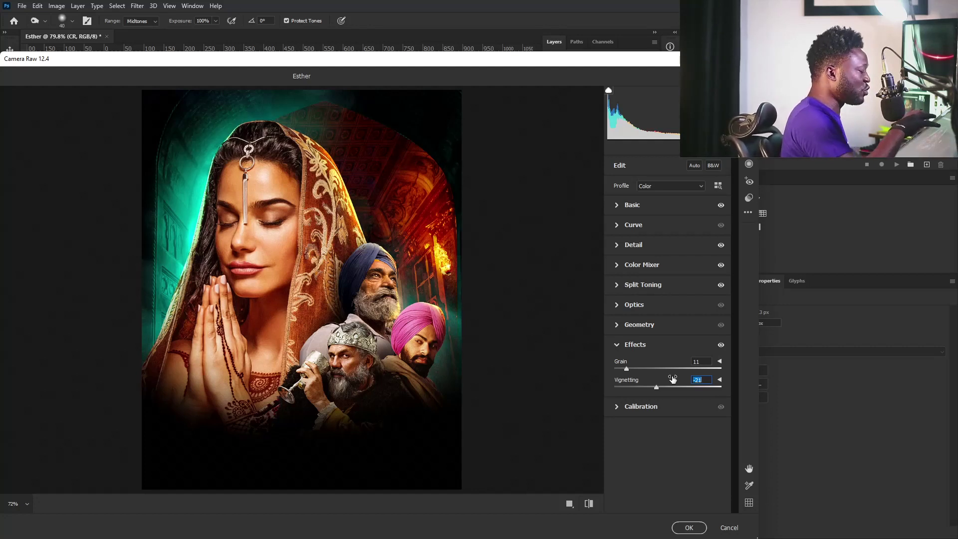
left_click(635, 345)
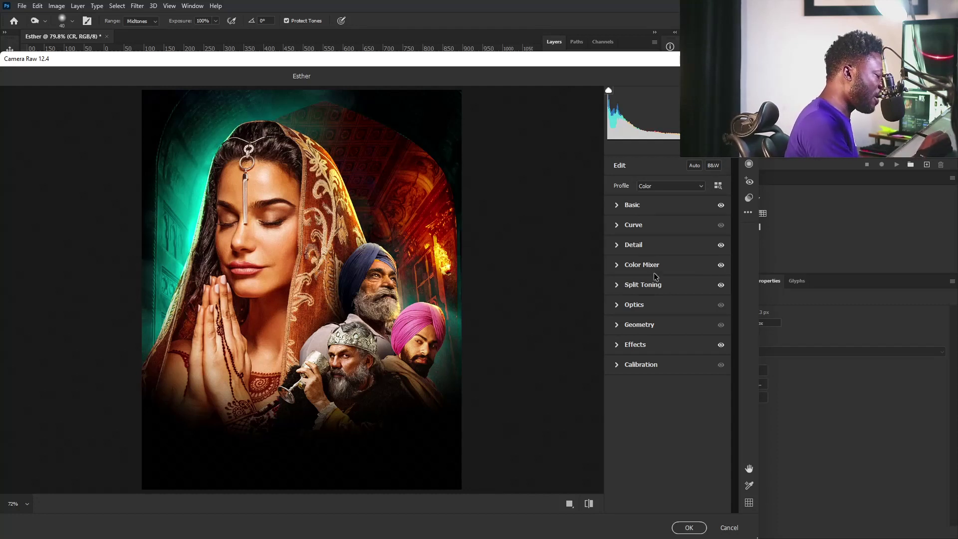
Set the Oranges saturation to 0 and apply the Camera Raw filter to the CR layer.
left_click(634, 265)
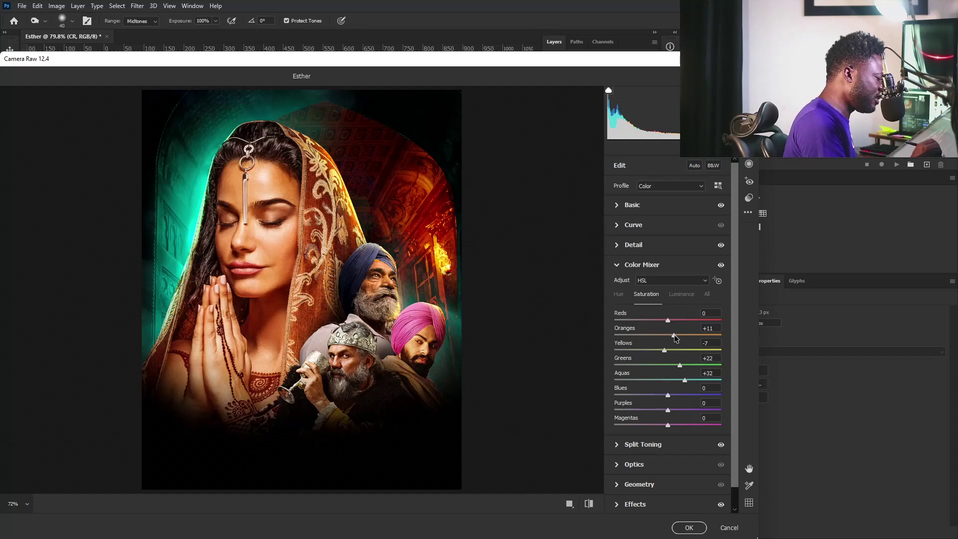
left_click_drag(672, 334, 668, 336)
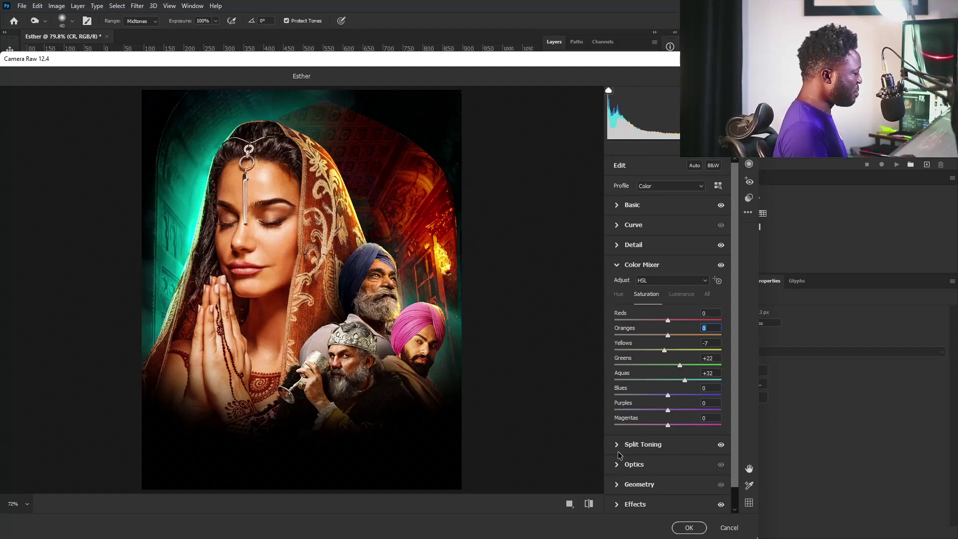
left_click(689, 528)
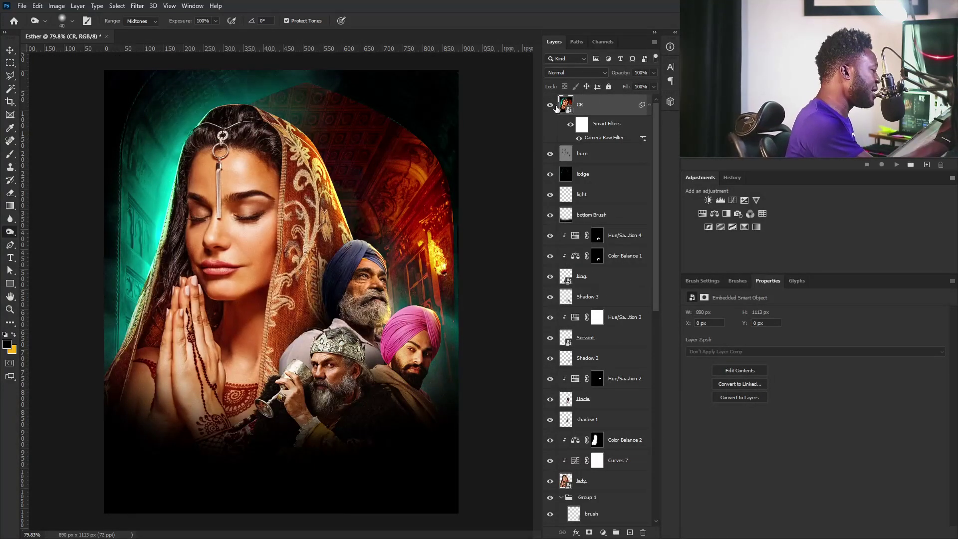
left_click(550, 105)
left_click(550, 105)
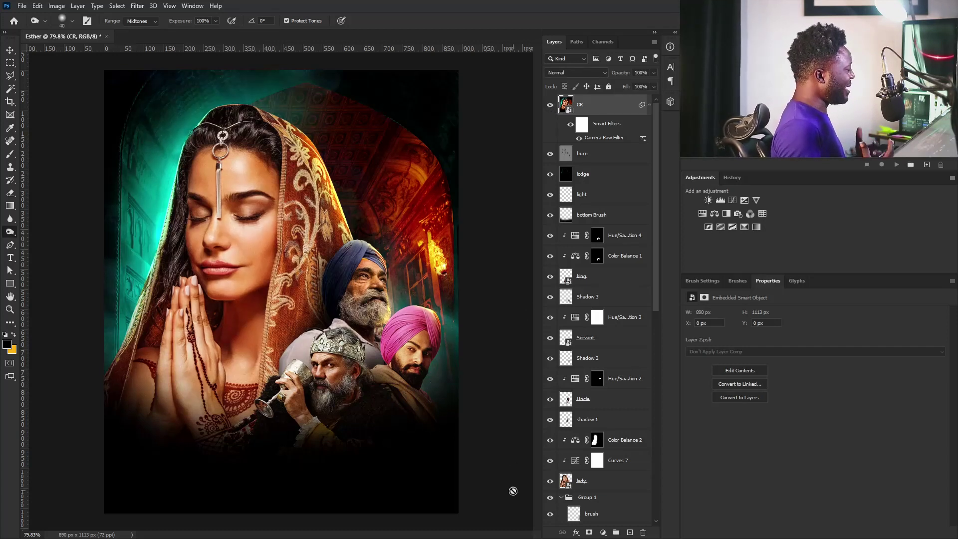
Add the horizontal title "ESTHER" and center it in the dark area below the figures.
right_click(10, 258)
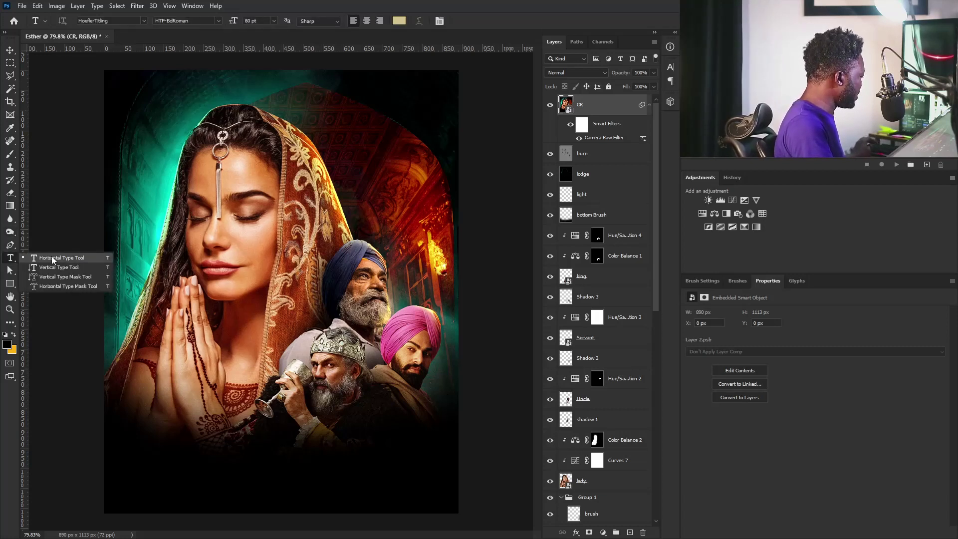
left_click(55, 260)
left_click(256, 441)
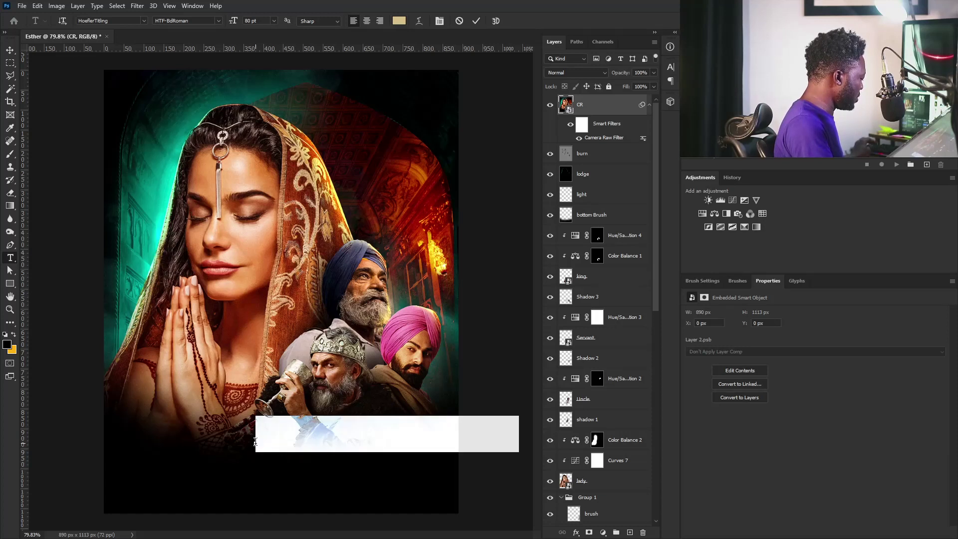
type("ESTHER")
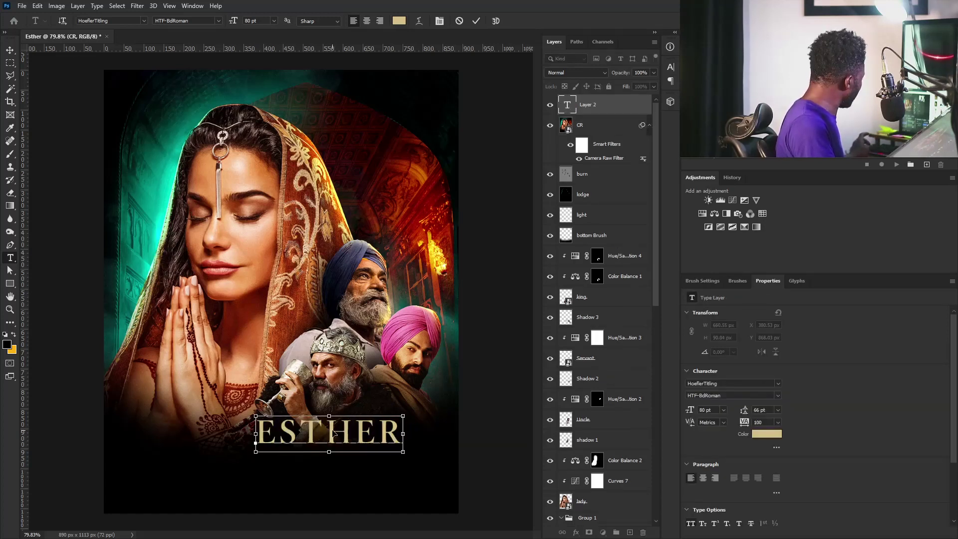
key("ctrl+a")
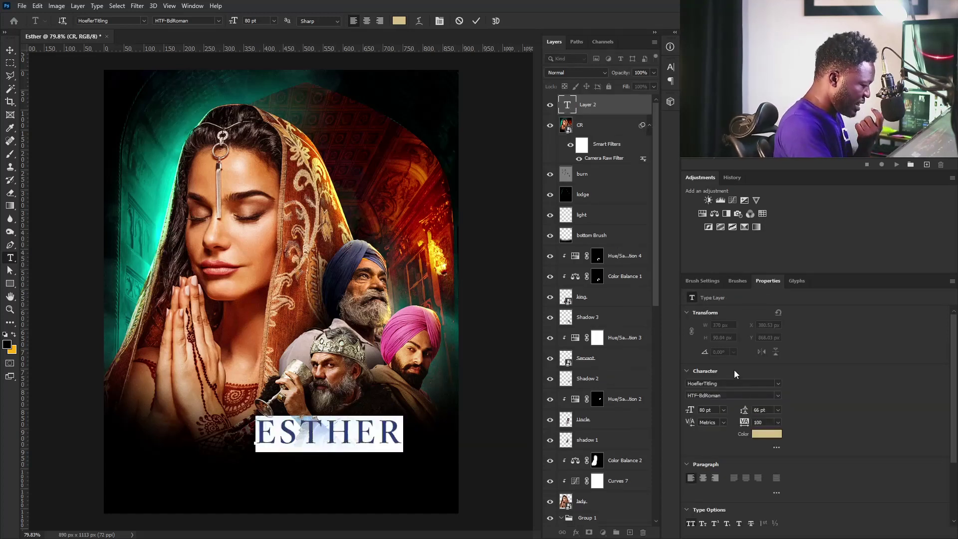
left_click(10, 50)
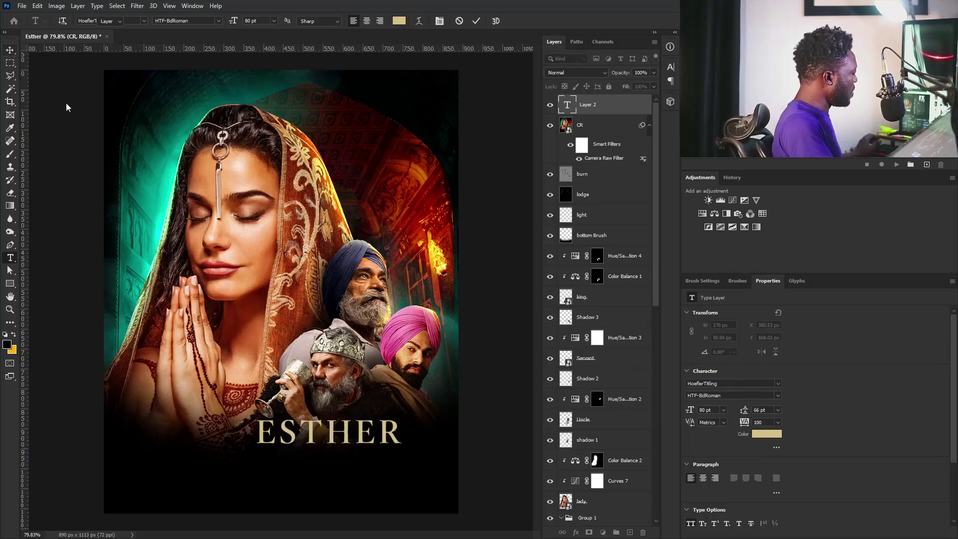
left_click_drag(359, 438, 311, 445)
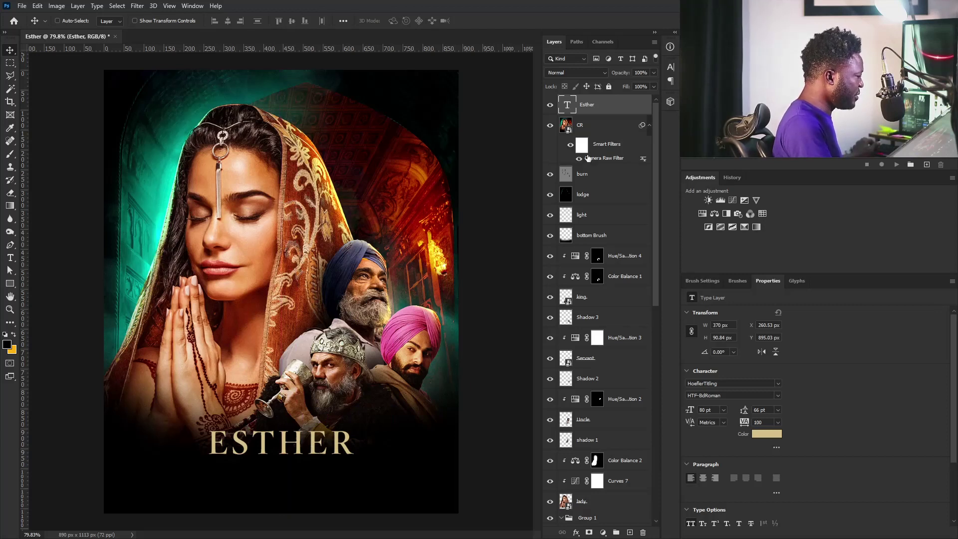
Move the CR image up about 44 px, keeping it horizontally centered, and shift the ESTHER title slightly up.
left_click(587, 126)
left_click_drag(357, 175, 353, 155)
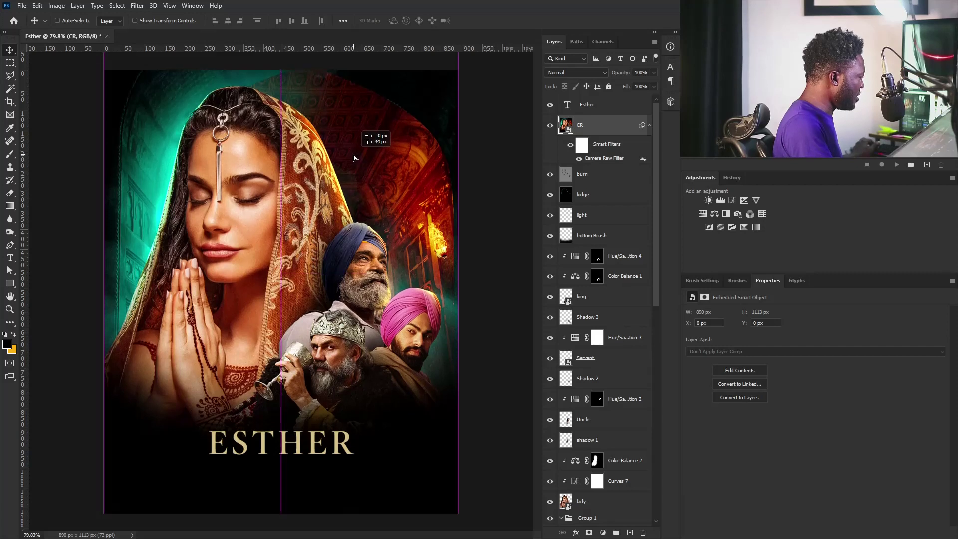
left_click(586, 105)
left_click_drag(331, 448, 330, 436)
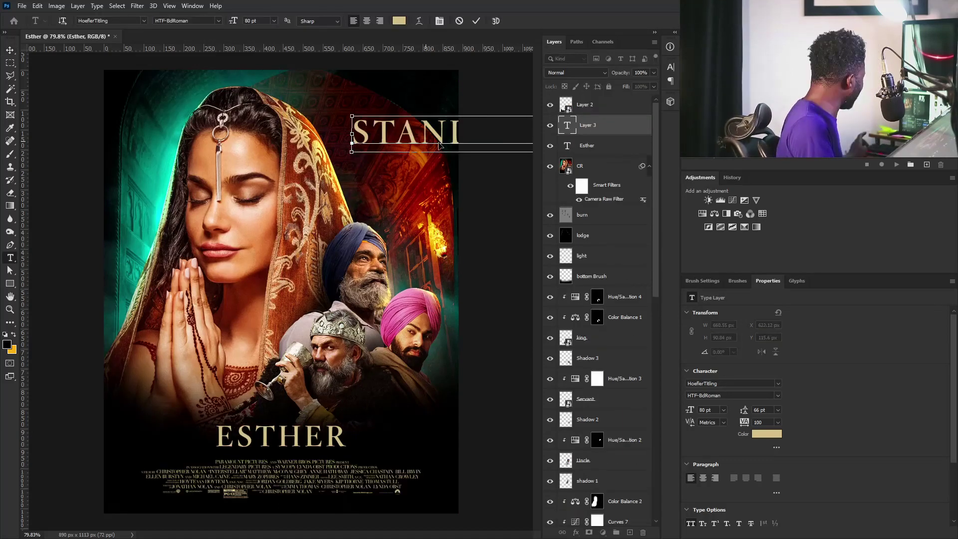
Set the tagline "STANDING IN THE GAP FOR A NATION" to 11 pt and break it onto a second line before "GAP".
key("ctrl+a")
left_click(723, 411)
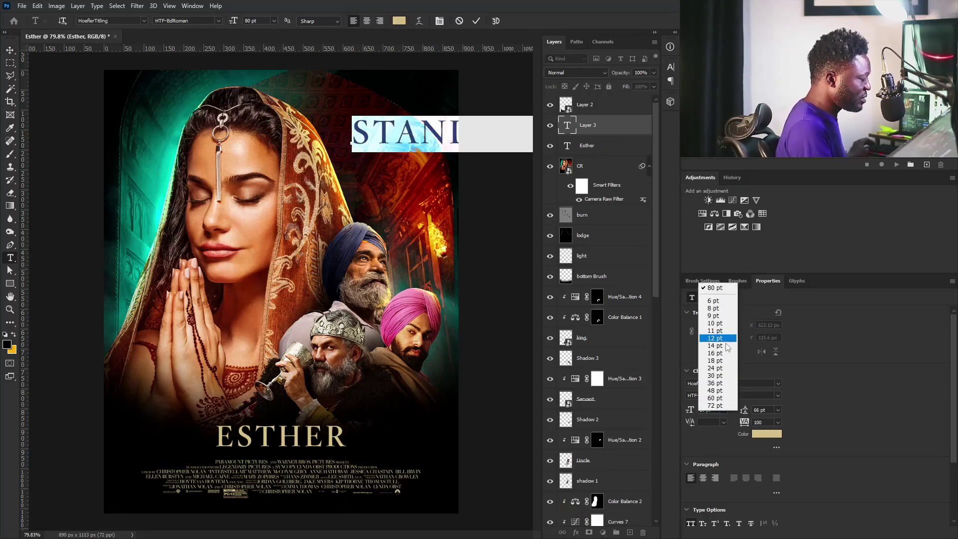
left_click(718, 330)
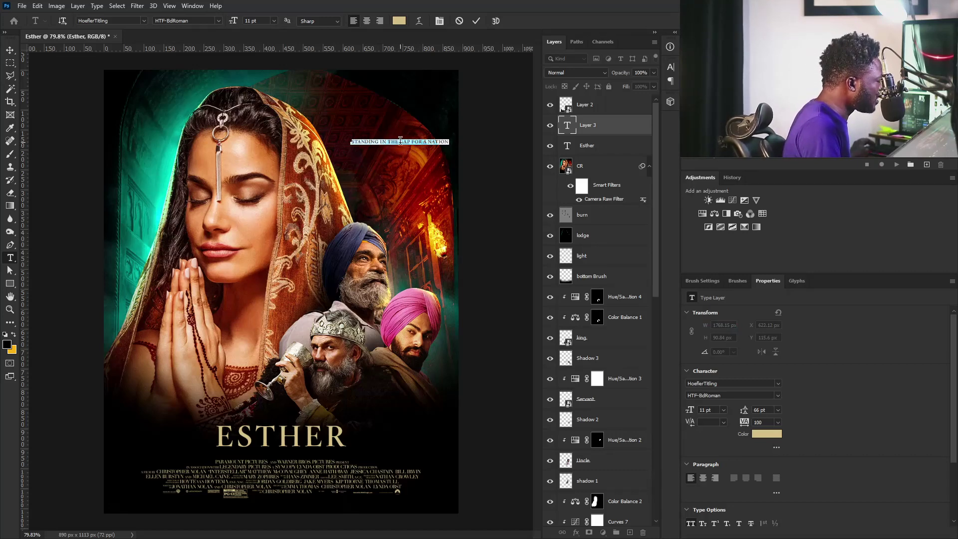
left_click(400, 142)
key("Return")
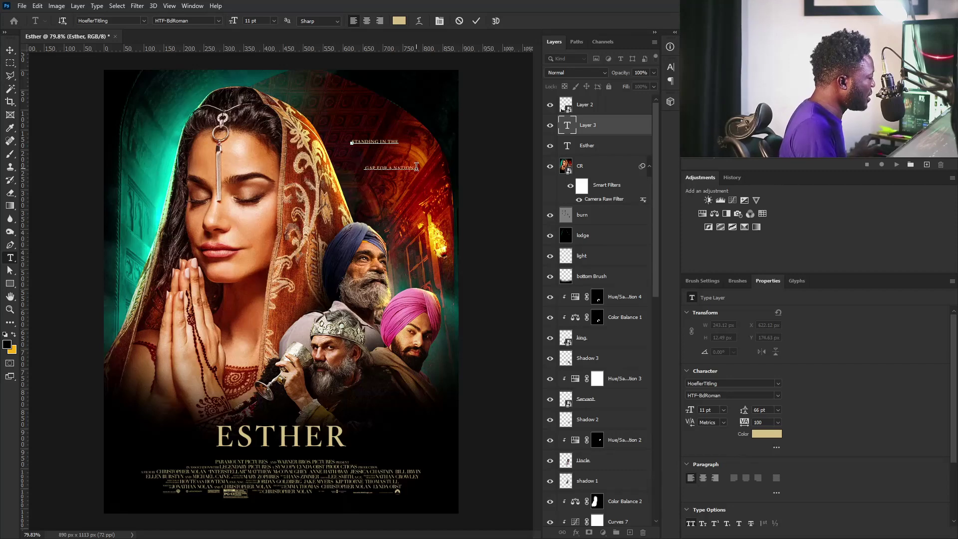
Set the leading of both tagline lines to 16 pt and commit the text.
left_click_drag(416, 167, 344, 125)
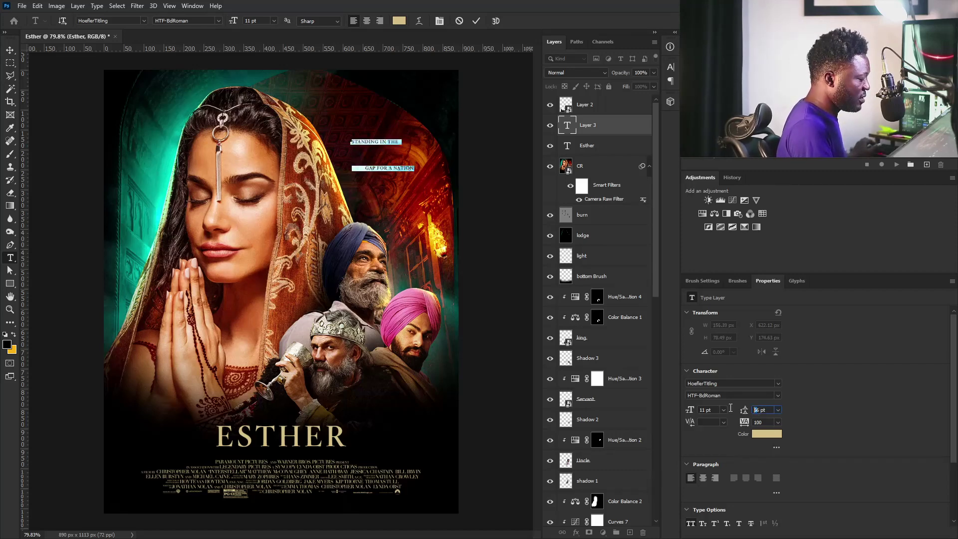
key("Down")
key("Down")
key("Down")
key("Down")
key("Down")
key("Down")
key("Down")
key("Down")
key("Down")
key("Down")
key("Down")
key("Down")
key("Down")
key("Down")
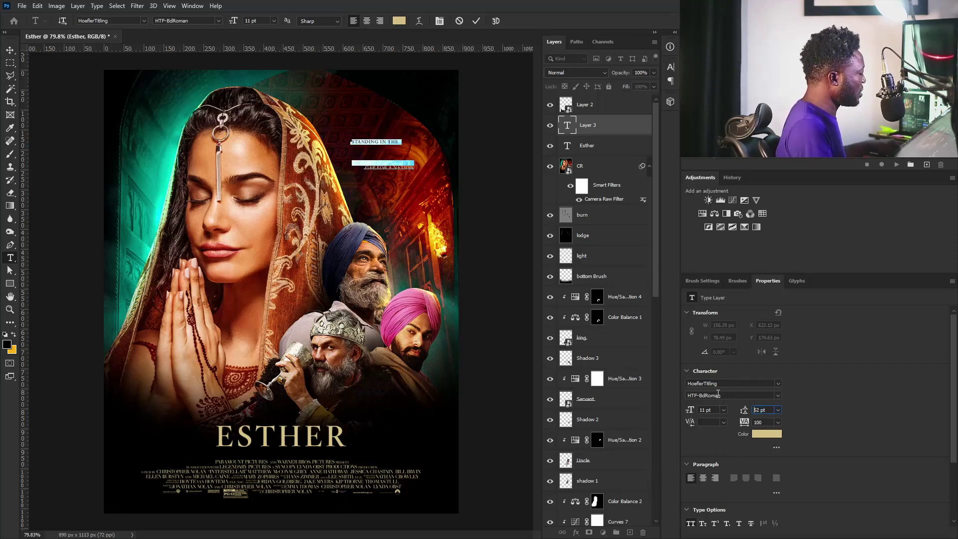
key("Down")
key("Down")
key("Down")
key("Down")
key("Down")
key("Down")
key("Down")
key("Down")
key("Down")
key("Down")
key("Down")
key("Down")
key("Down")
key("Down")
key("Down")
key("Down")
key("Down")
key("Down")
key("Down")
key("Down")
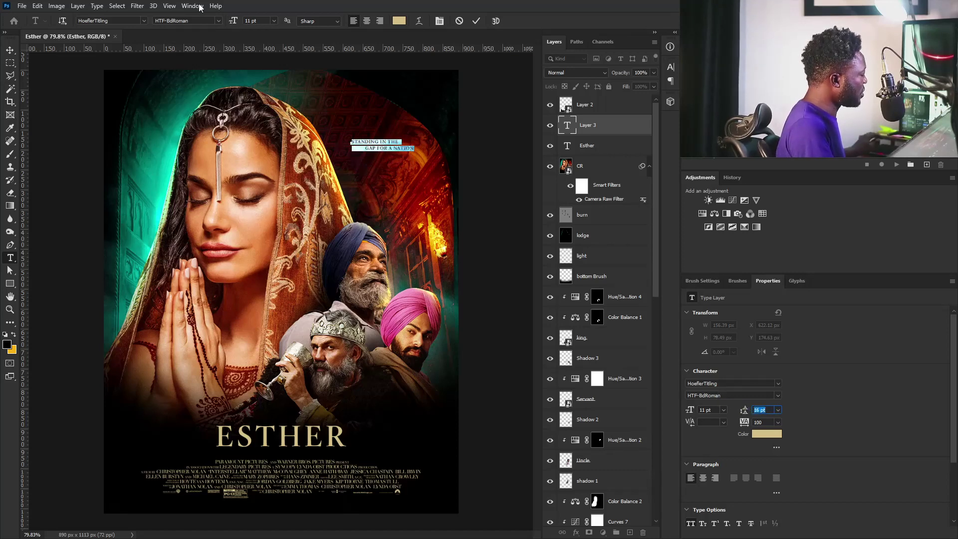
left_click(10, 51)
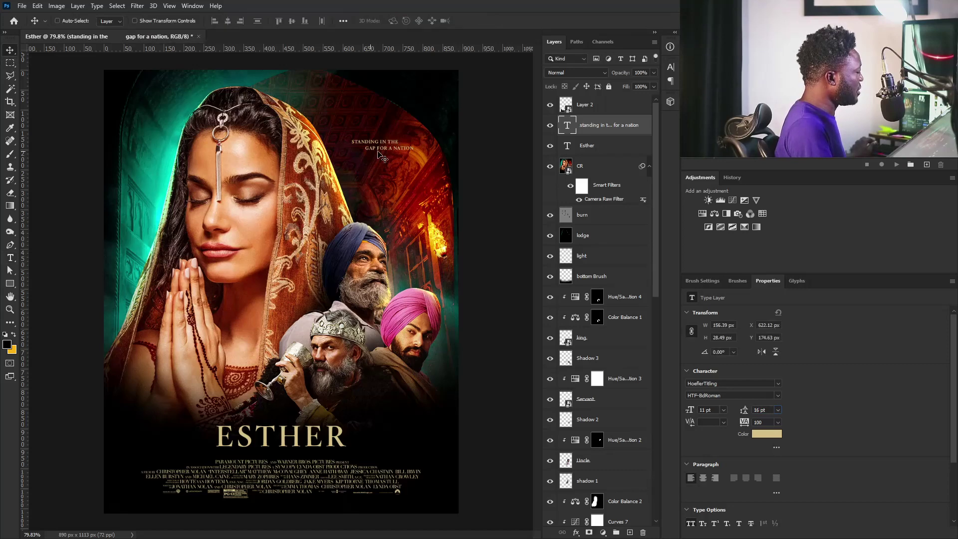
Scale the tagline up to about 15 pt and reposition it slightly higher in the dark area beside the woman's head.
mouse_move(378, 155)
left_mouse_down()
mouse_move(353, 141)
mouse_move(416, 156)
mouse_move(381, 146)
left_mouse_up()
key("ctrl+t")
key("Return")
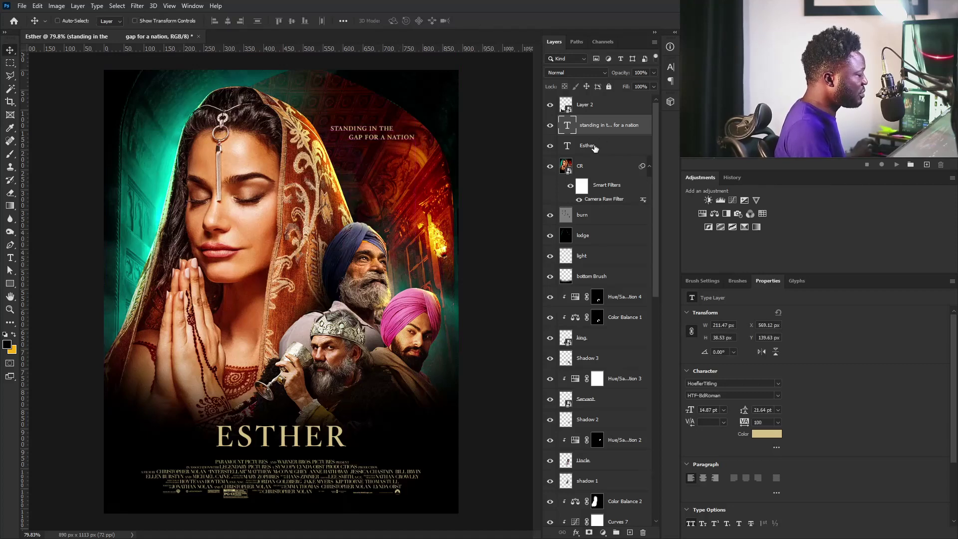
Add a new layer directly above the CR layer and paint black behind the tagline with a soft 90 px brush.
left_click(591, 165)
left_click(630, 532)
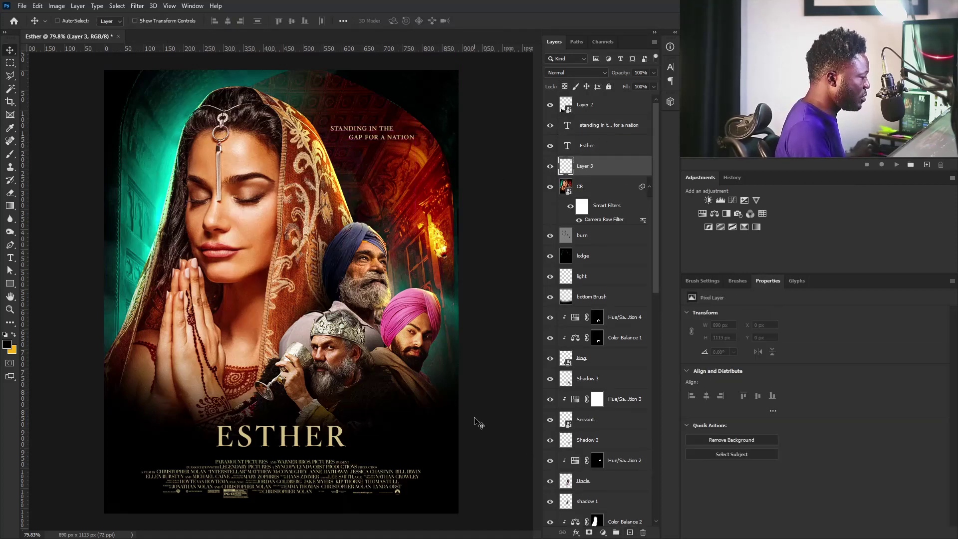
key("b")
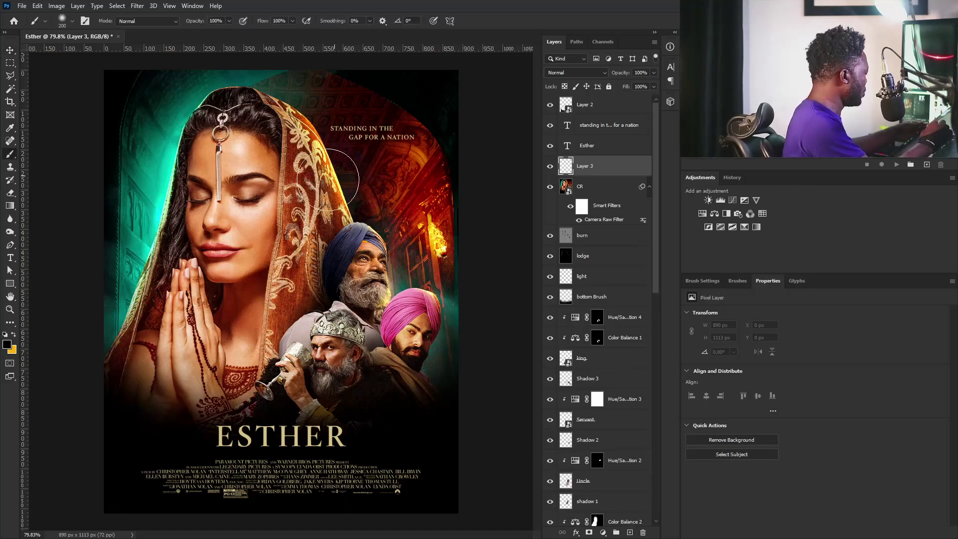
key("bracketleft")
key("bracketleft")
key("bracketleft")
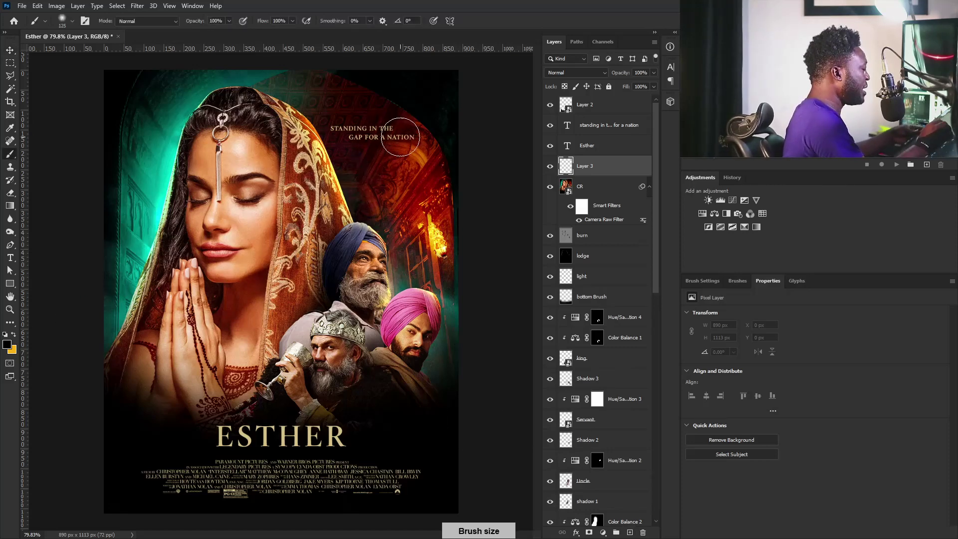
key("bracketleft")
key("bracketleft")
mouse_move(406, 136)
left_mouse_down()
mouse_move(331, 129)
mouse_move(401, 132)
left_mouse_up()
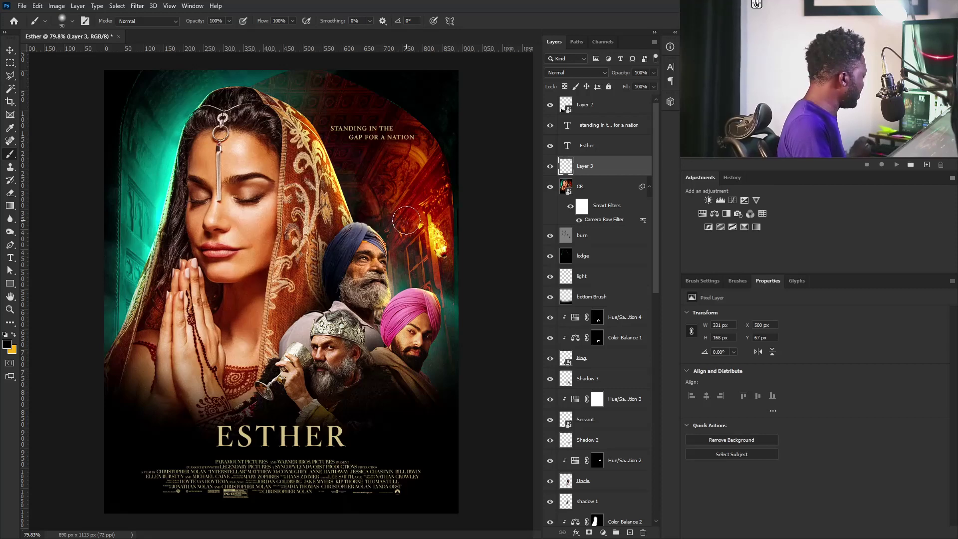
key("v")
left_click_drag(355, 173, 359, 173)
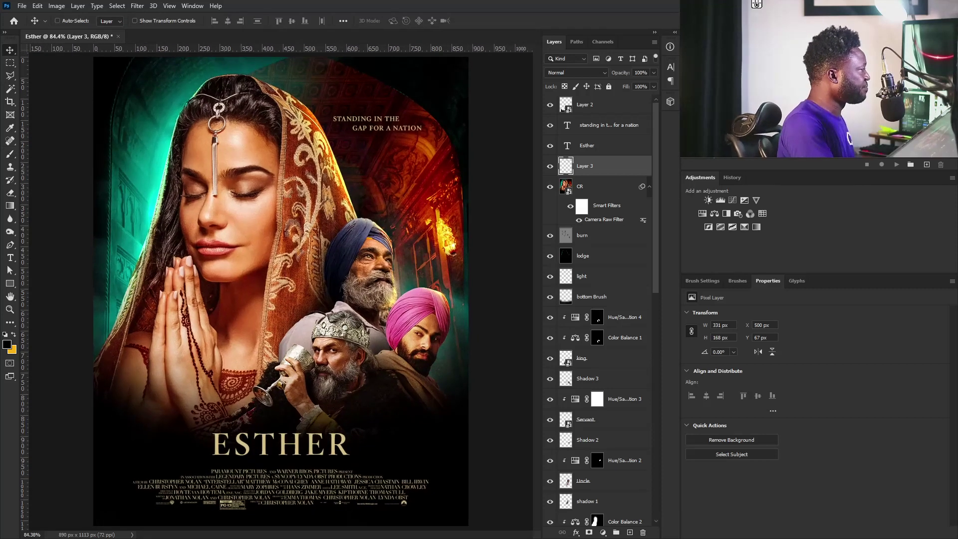